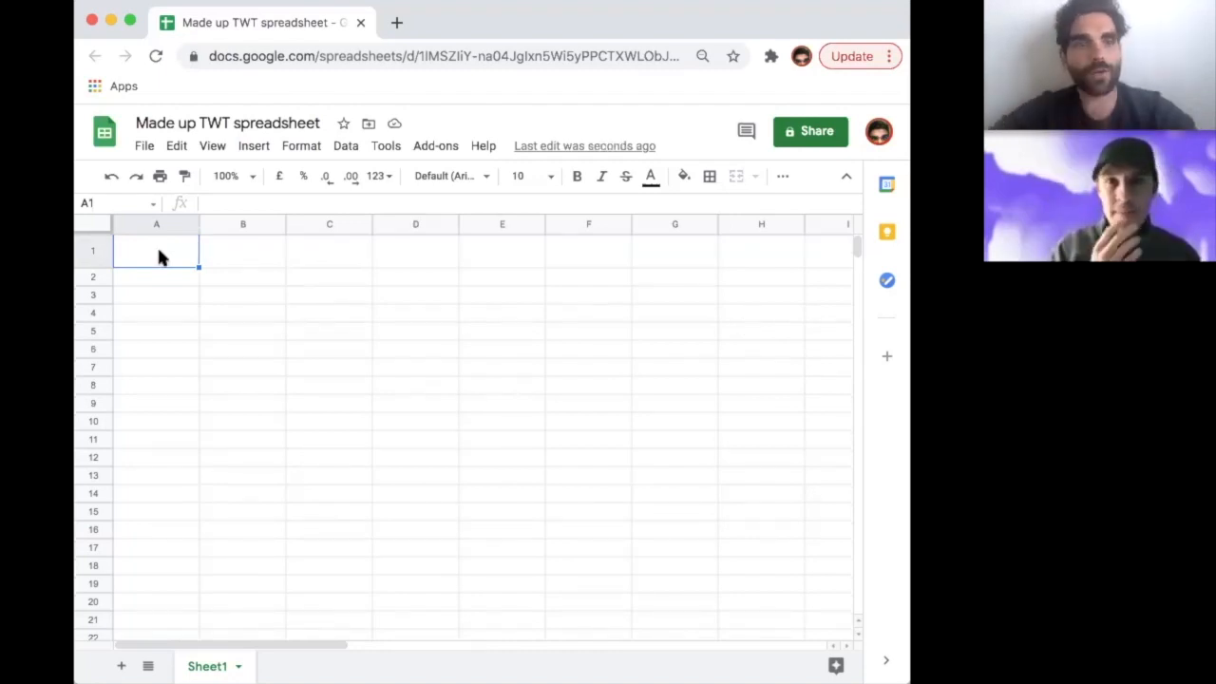
# Give row 1 a magenta fill with white text to form the header band.
pyautogui.click(92, 249)
pyautogui.click(684, 175)
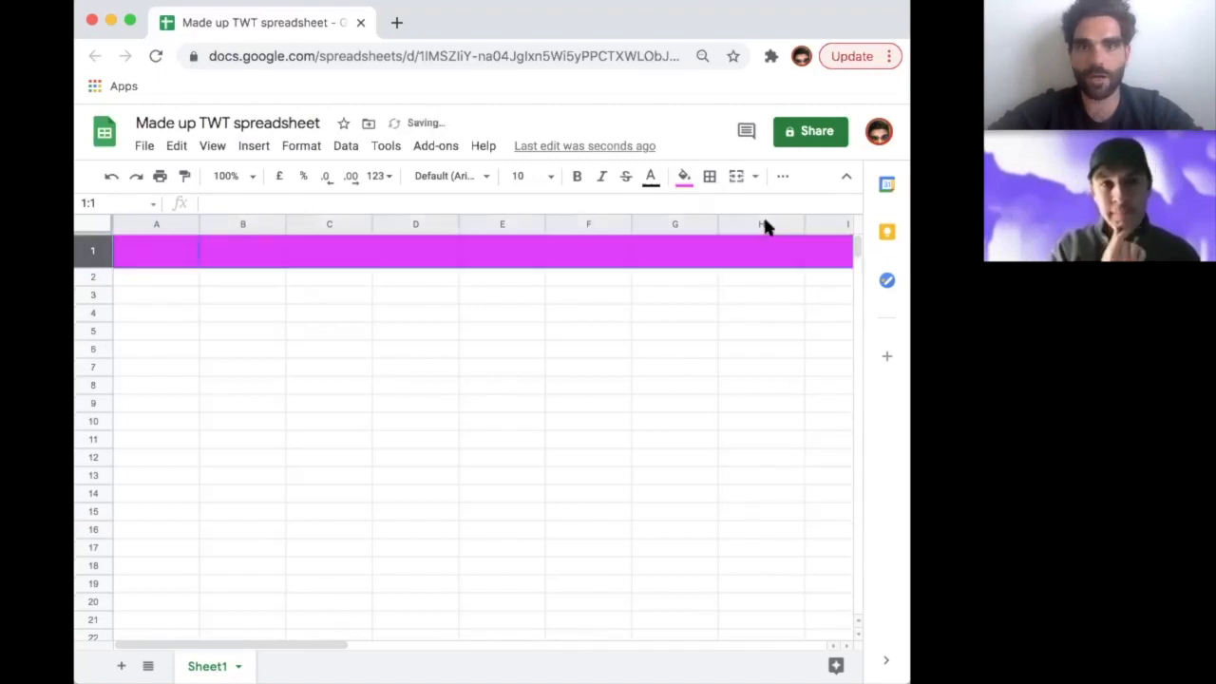
pyautogui.click(651, 176)
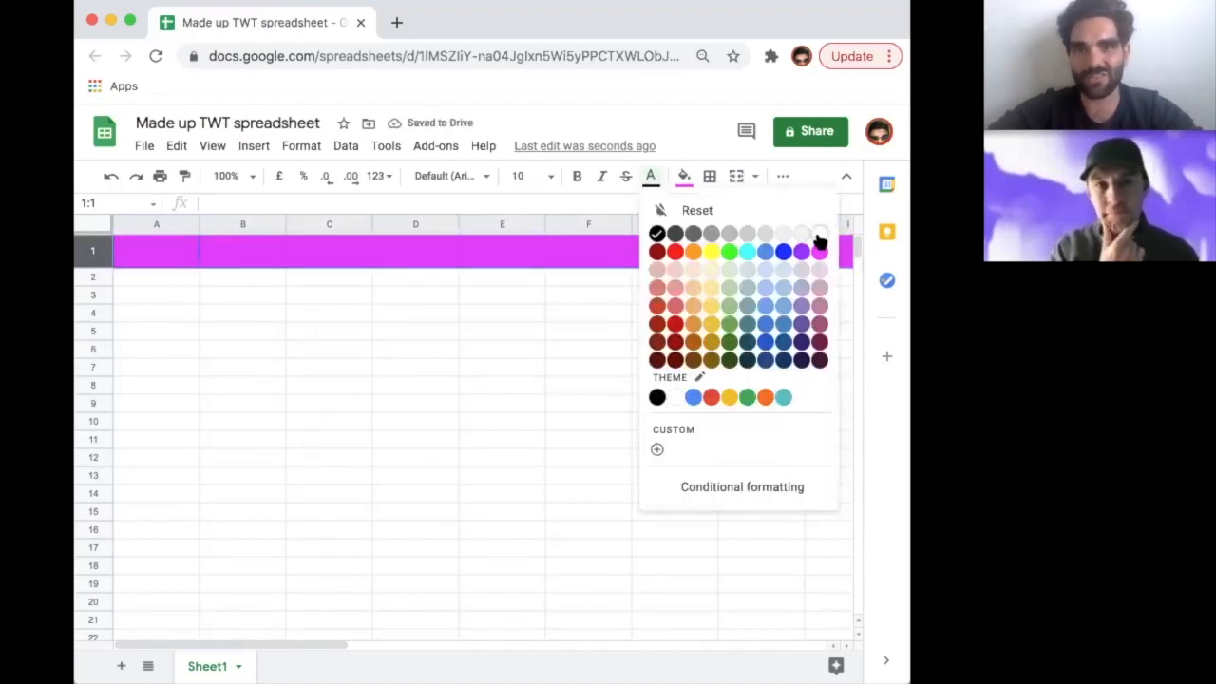
pyautogui.click(817, 234)
pyautogui.click(162, 280)
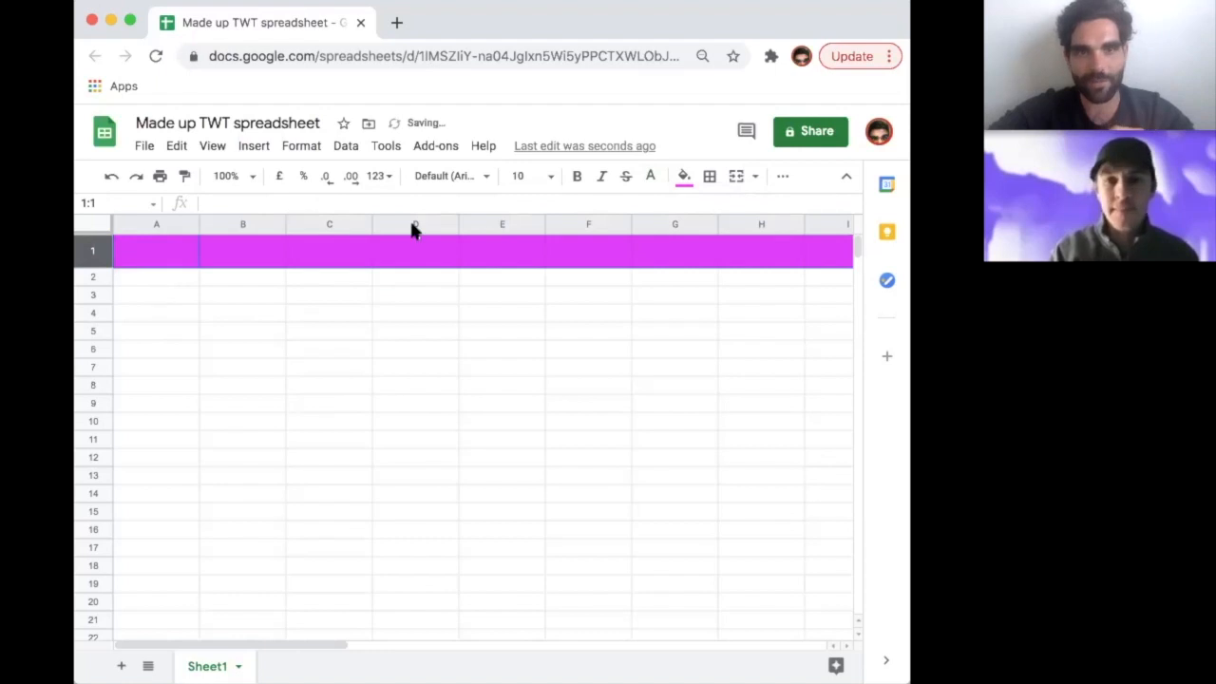
pyautogui.click(101, 255)
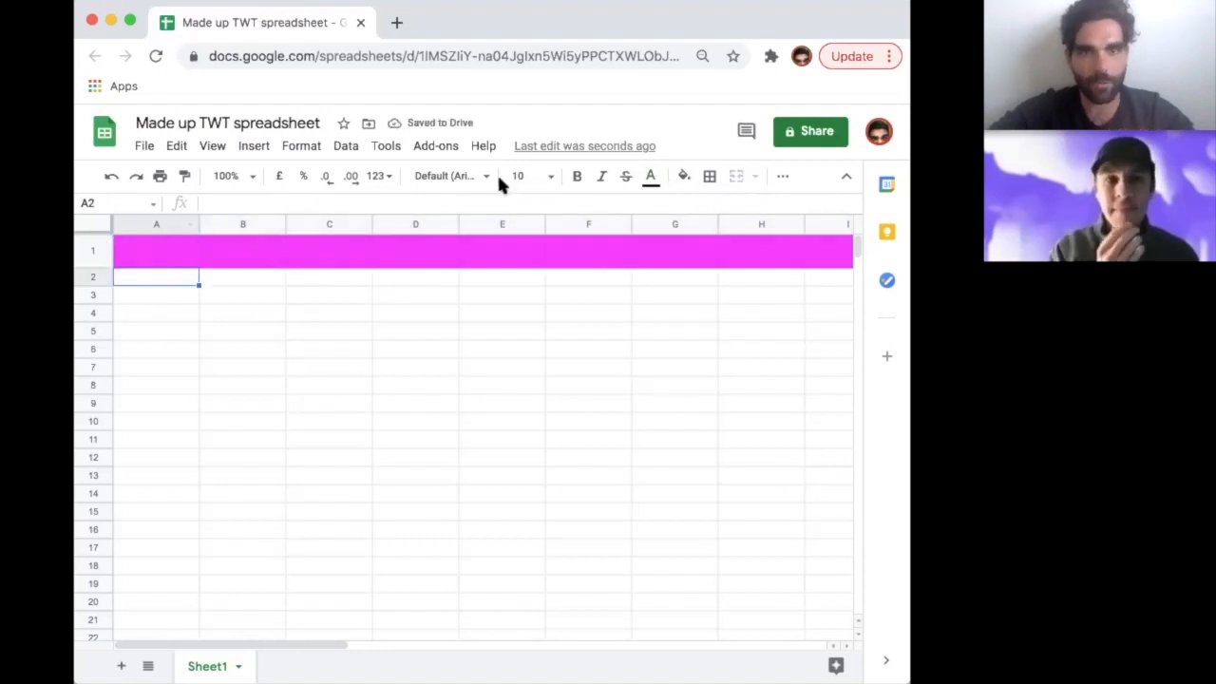
# Enter the headings Surname in A1 and First name in B1.
pyautogui.write('Surname')
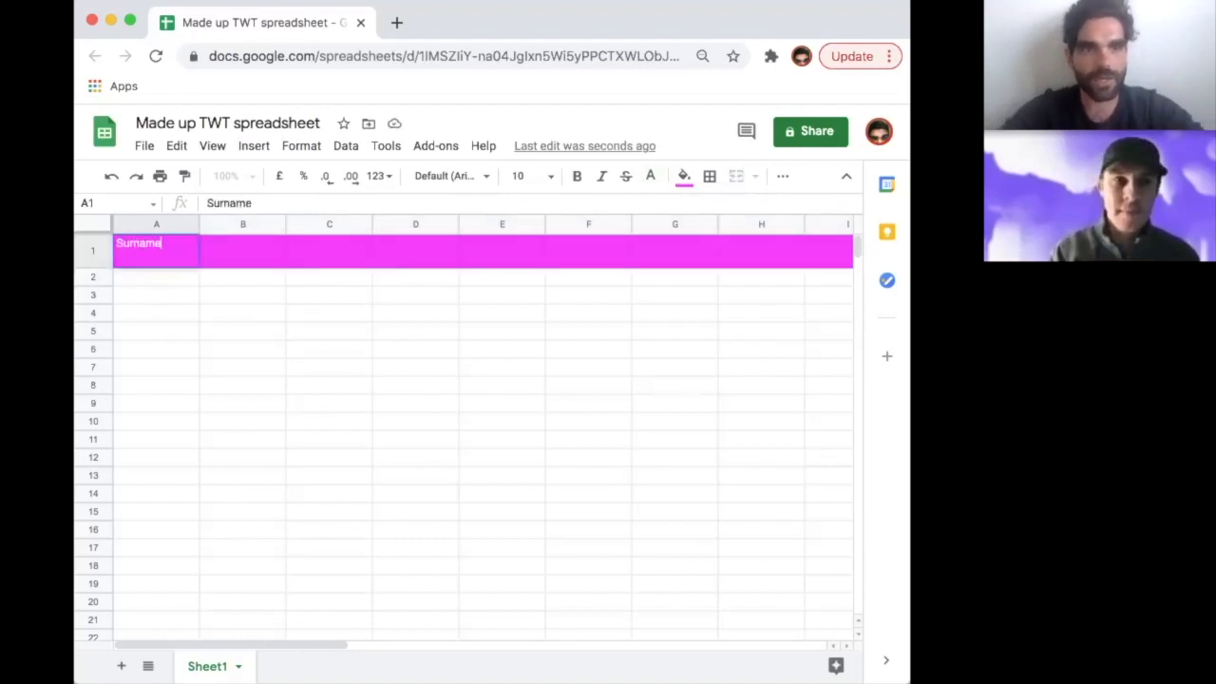
pyautogui.press('Tab')
pyautogui.write('Firstname')
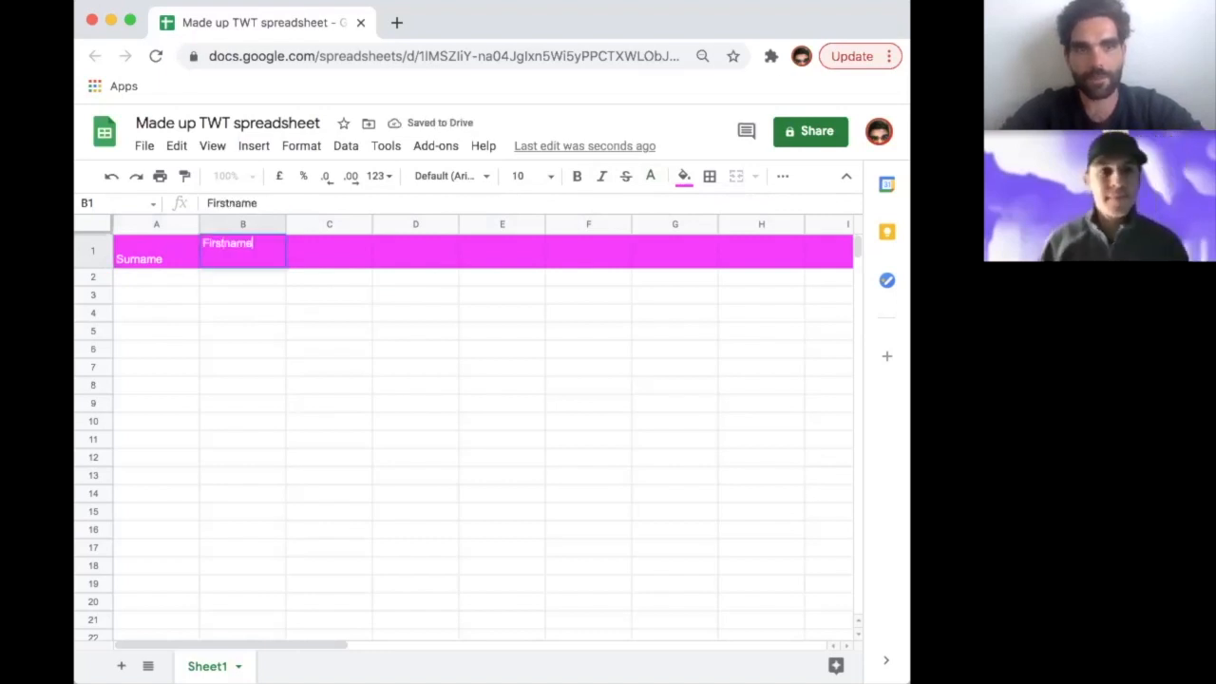
pyautogui.press('Return')
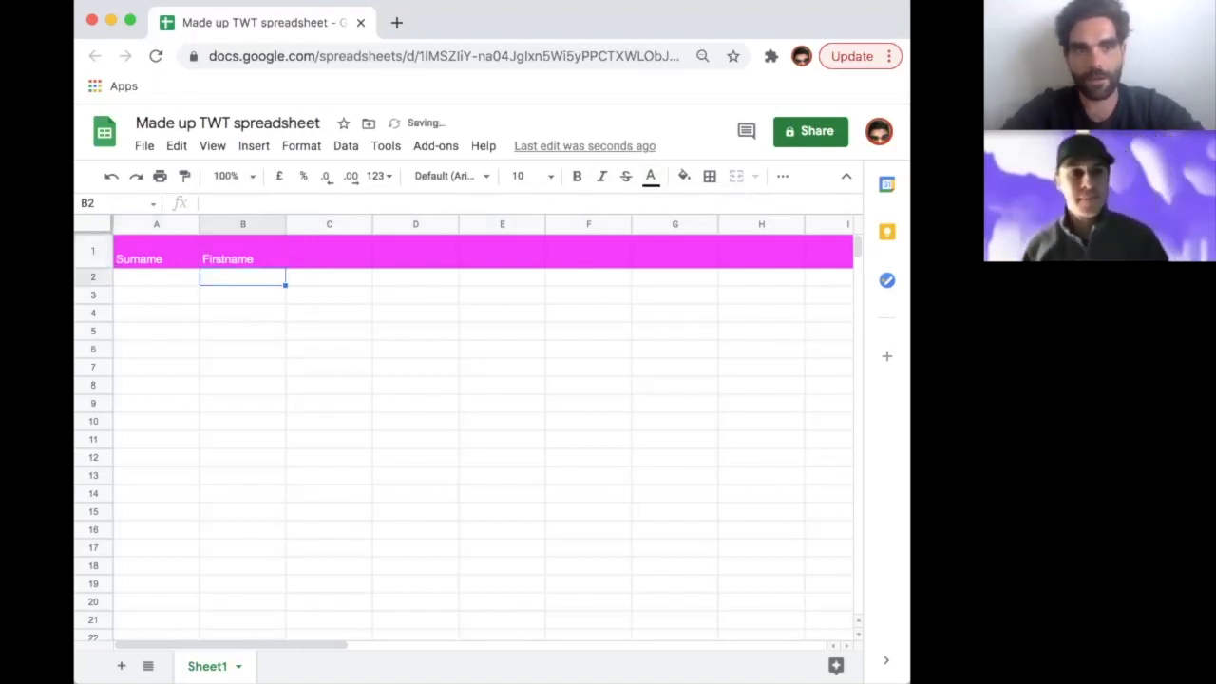
pyautogui.press('Right')
pyautogui.press('Up')
pyautogui.press('Left')
pyautogui.click(227, 203)
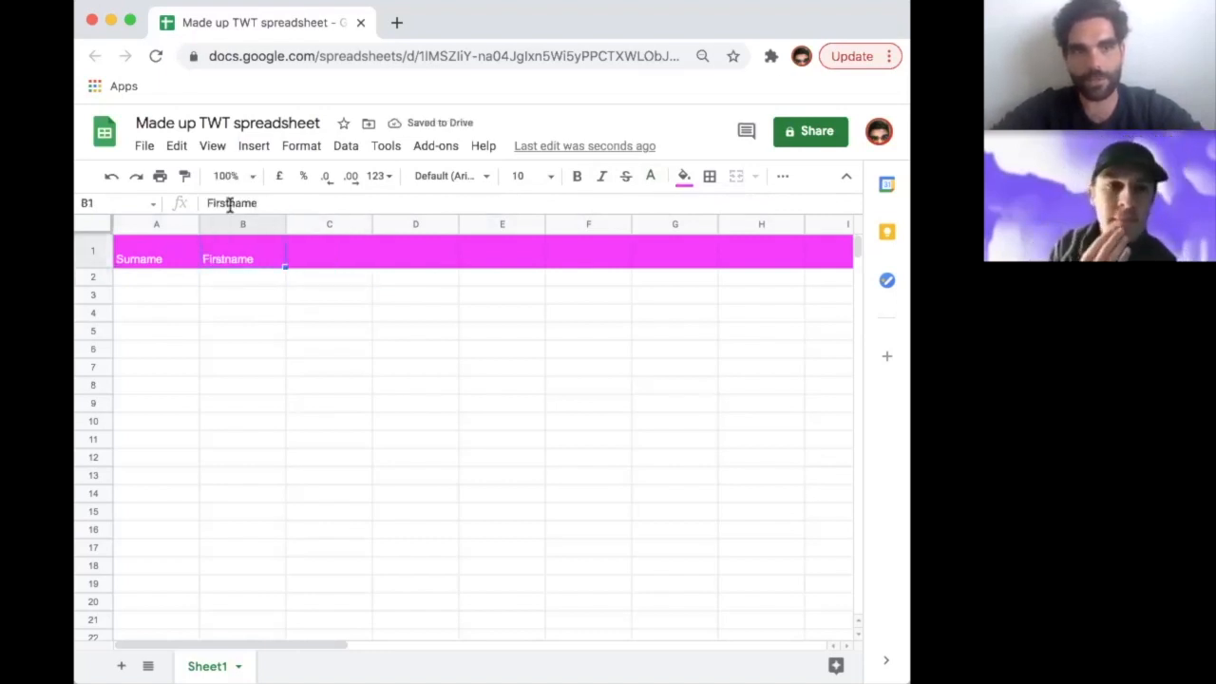
pyautogui.press('Return')
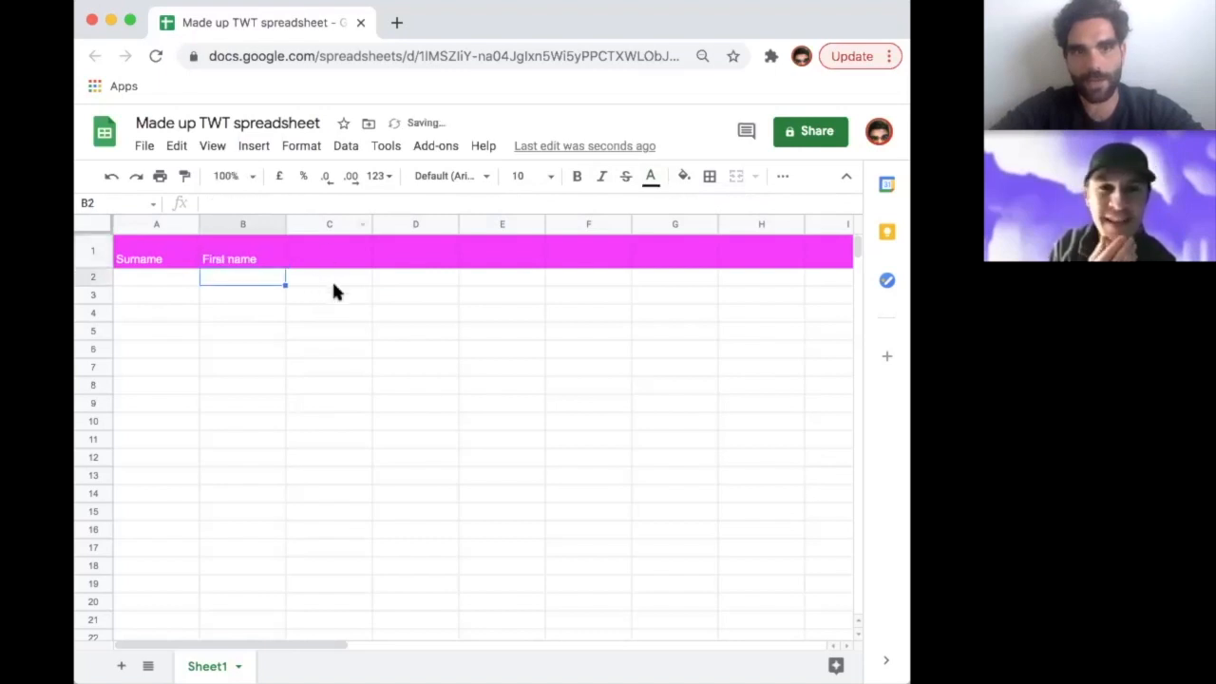
# Enter the headings Phone Number in C1 and Favourite Colour in D1.
pyautogui.click(338, 259)
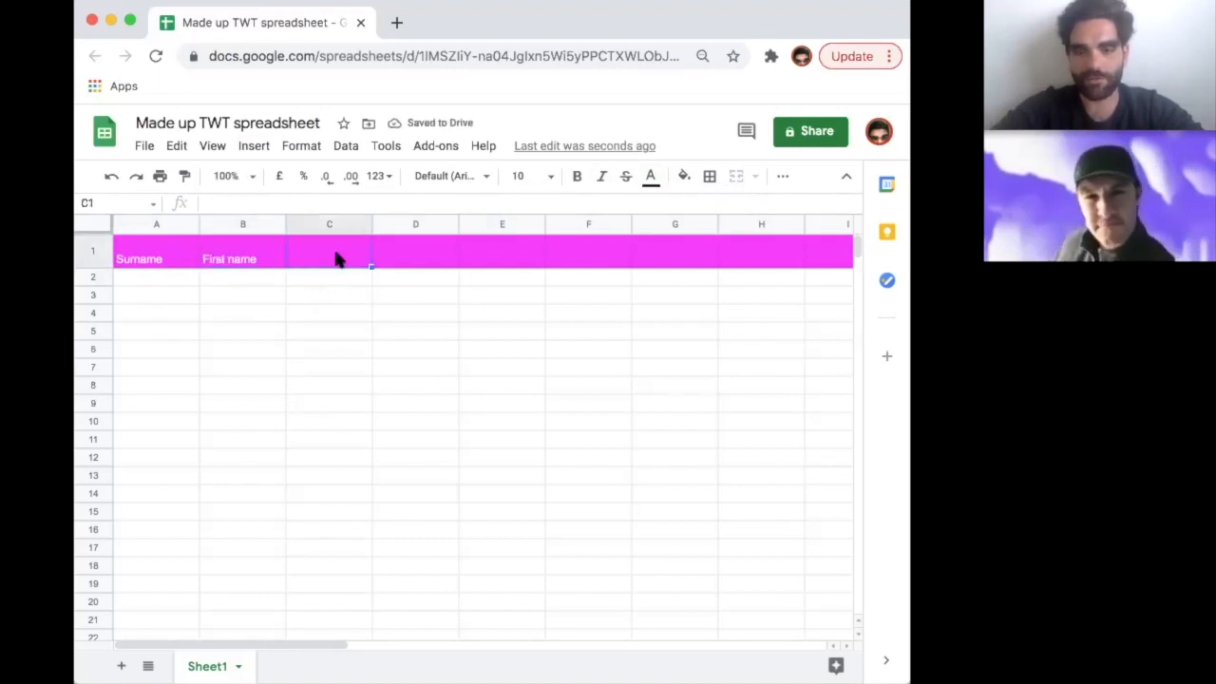
pyautogui.write('Phone Number')
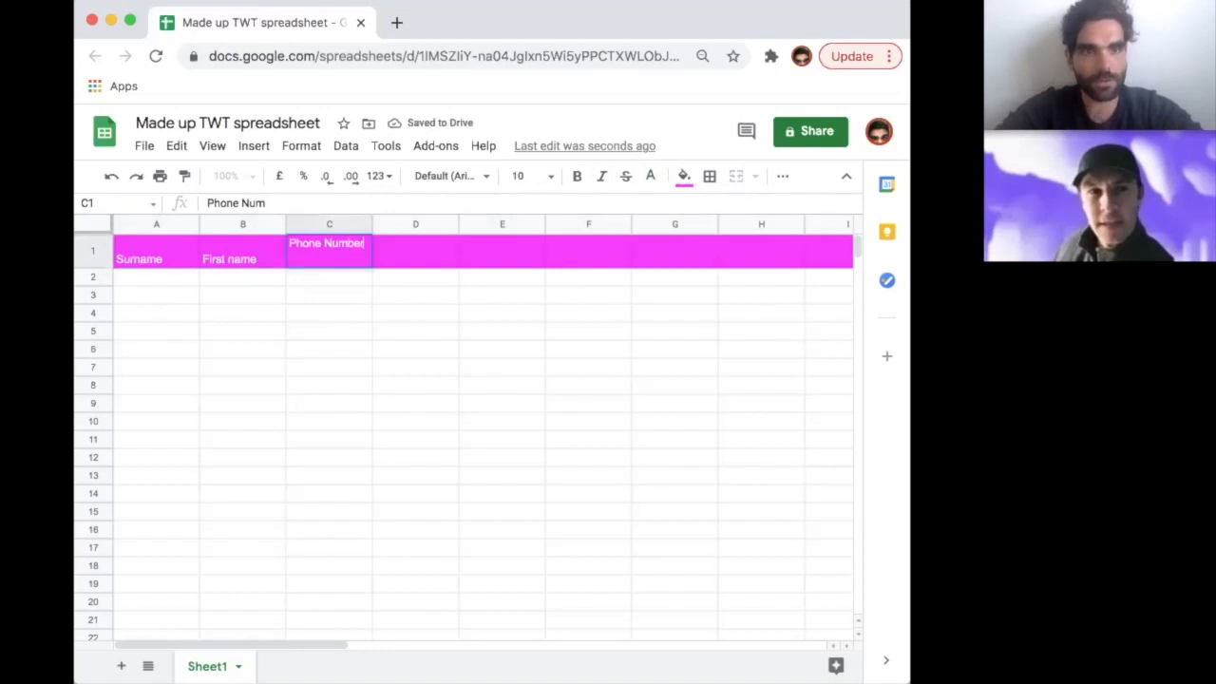
pyautogui.press('Return')
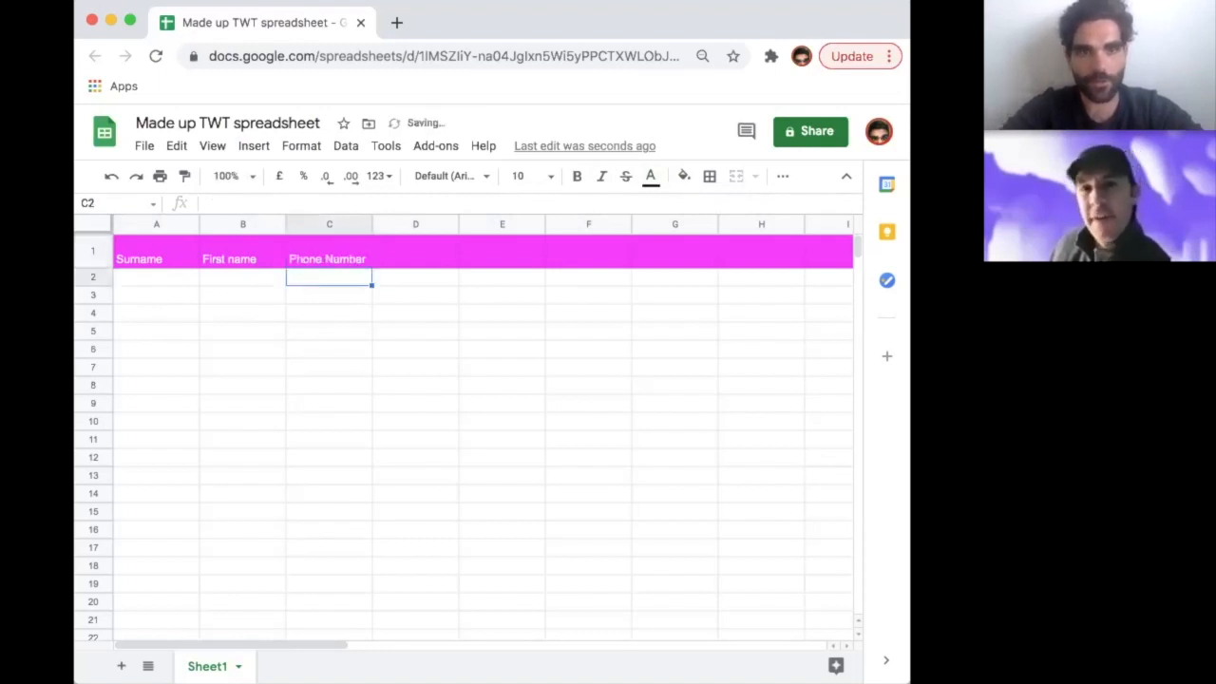
pyautogui.press('Right')
pyautogui.press('Up')
pyautogui.write('Fa')
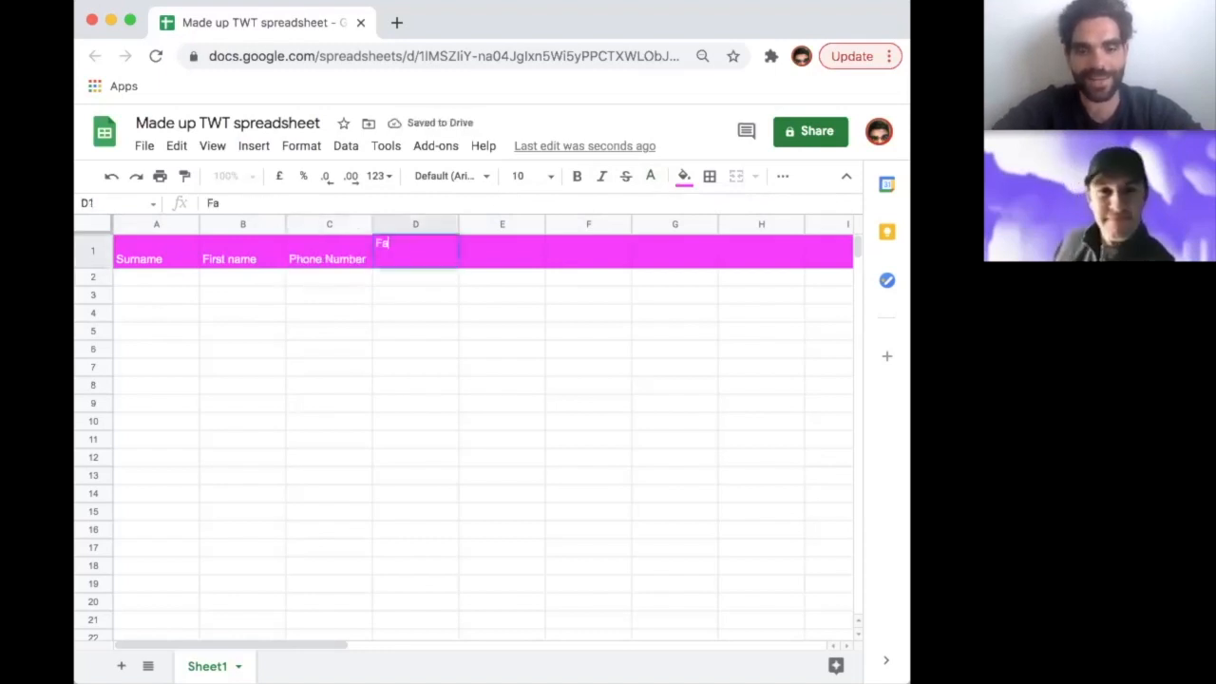
pyautogui.write('vourite Colour')
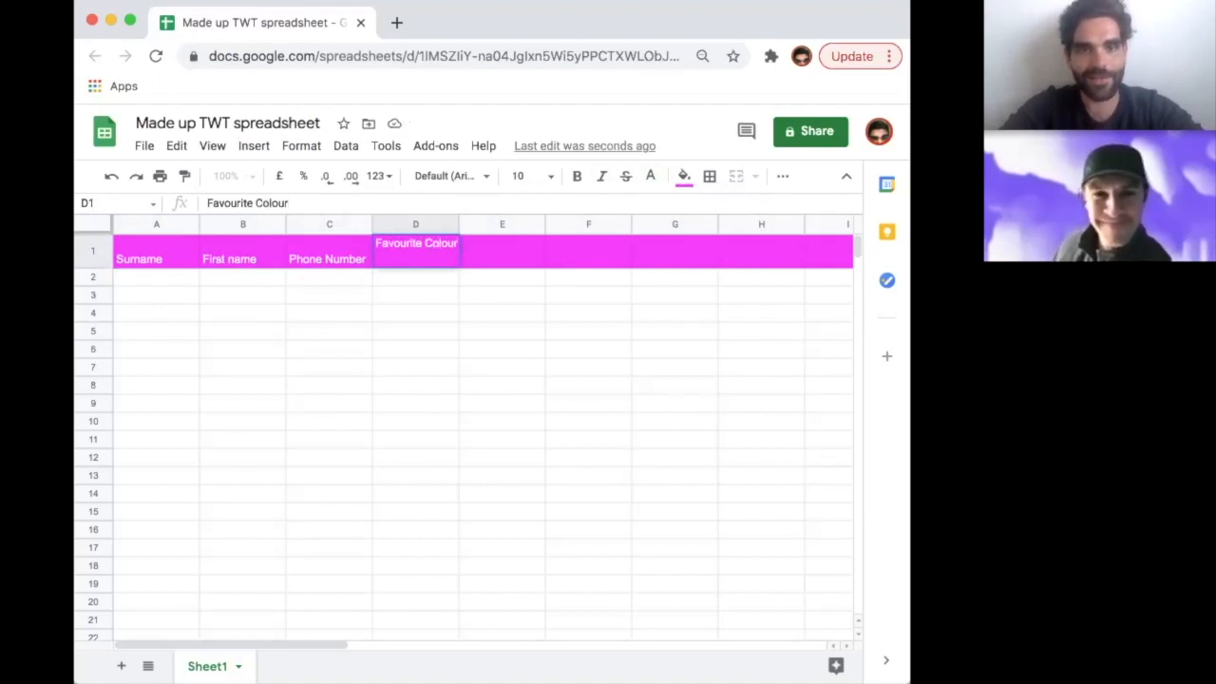
pyautogui.press('Return')
pyautogui.press('Right')
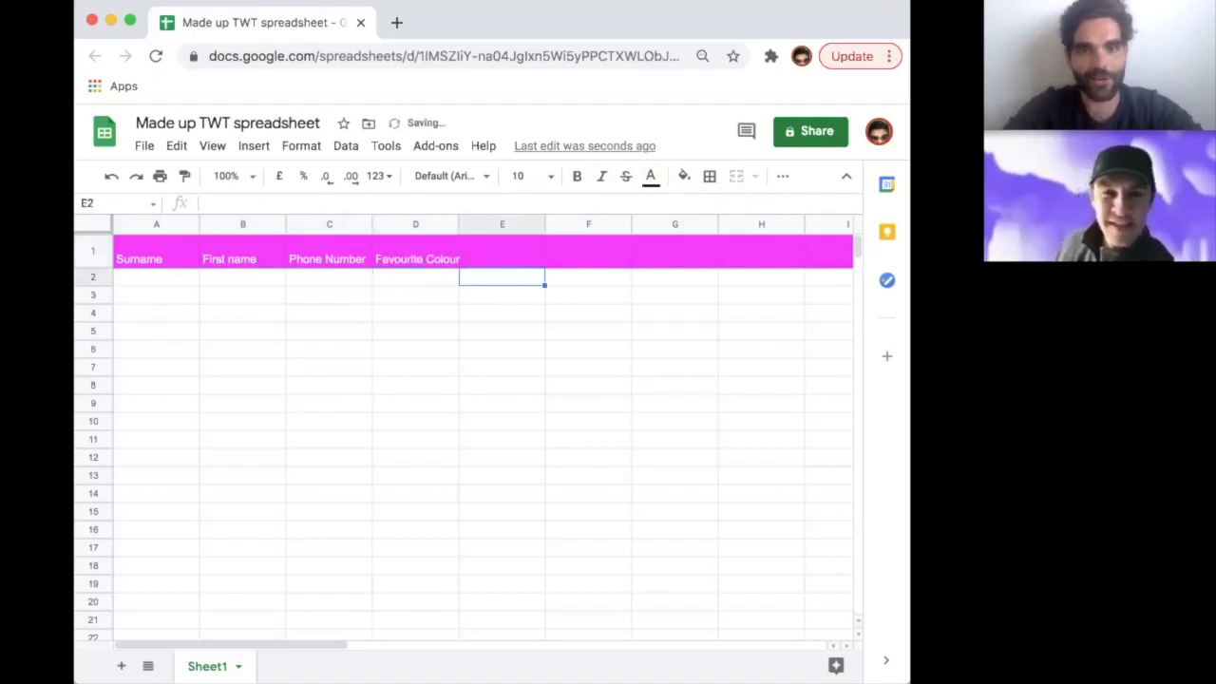
pyautogui.press('Up')
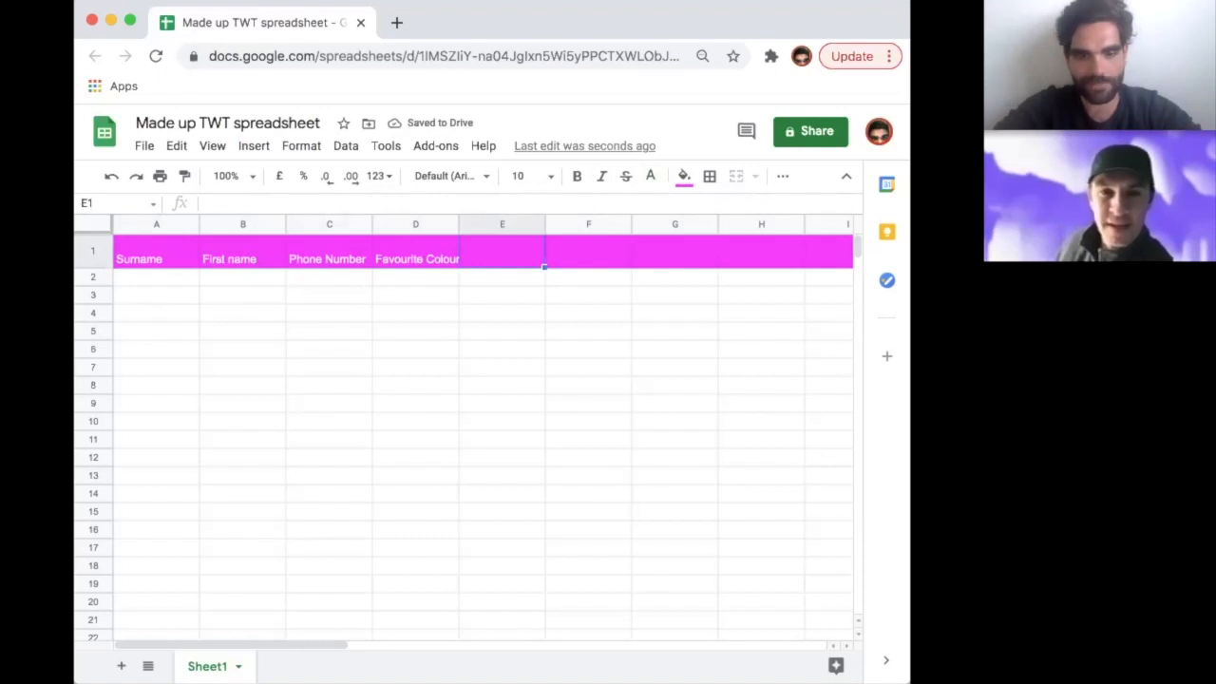
# Enter the headings Done (Y,N), Donation amount and Like (0-5) in E1:G1.
pyautogui.write('Done')
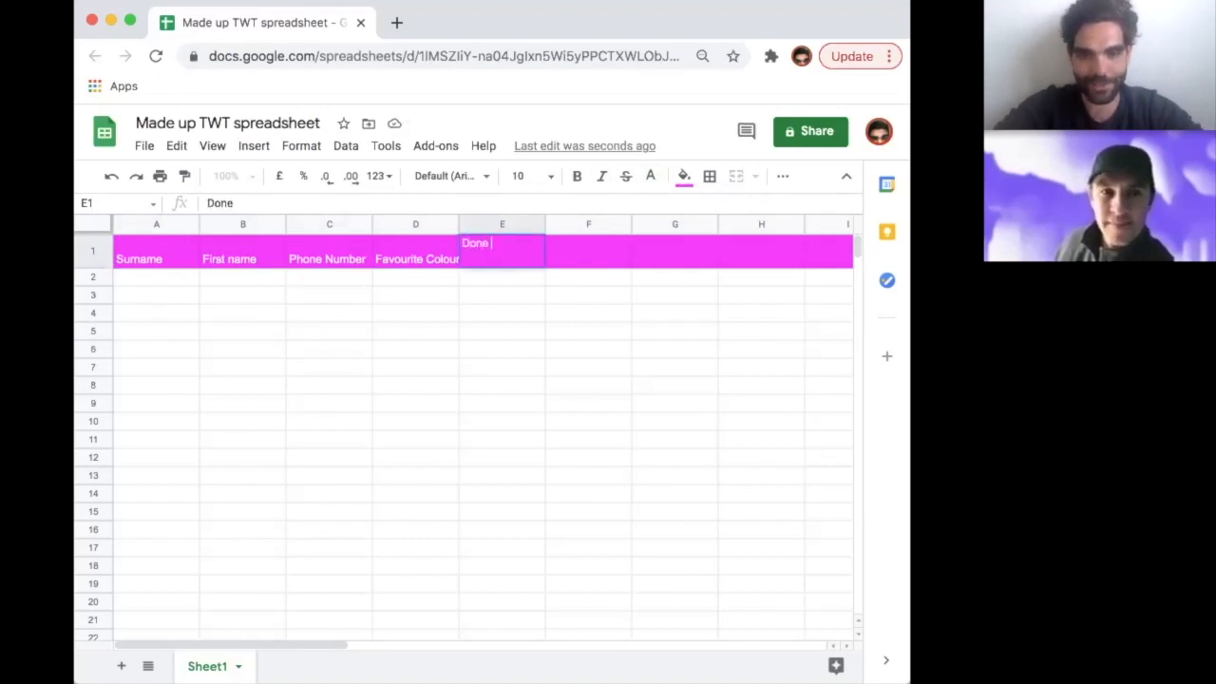
pyautogui.write(' (y,')
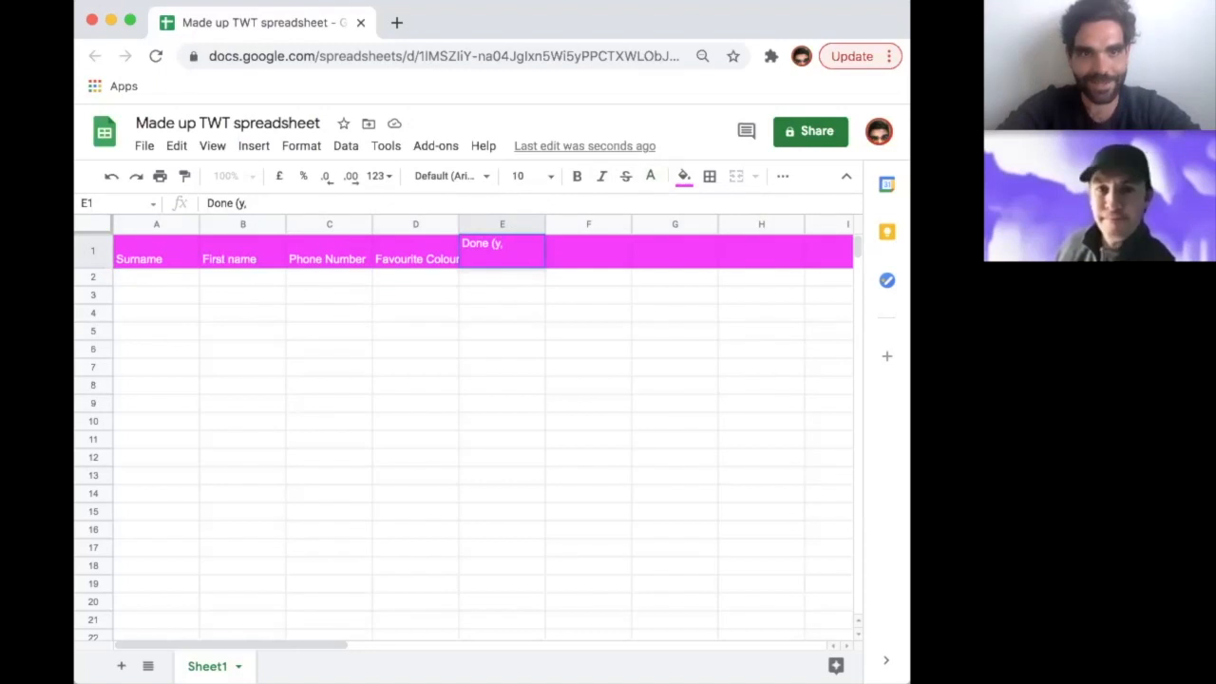
pyautogui.press('BackSpace')
pyautogui.press('BackSpace')
pyautogui.write('Y,')
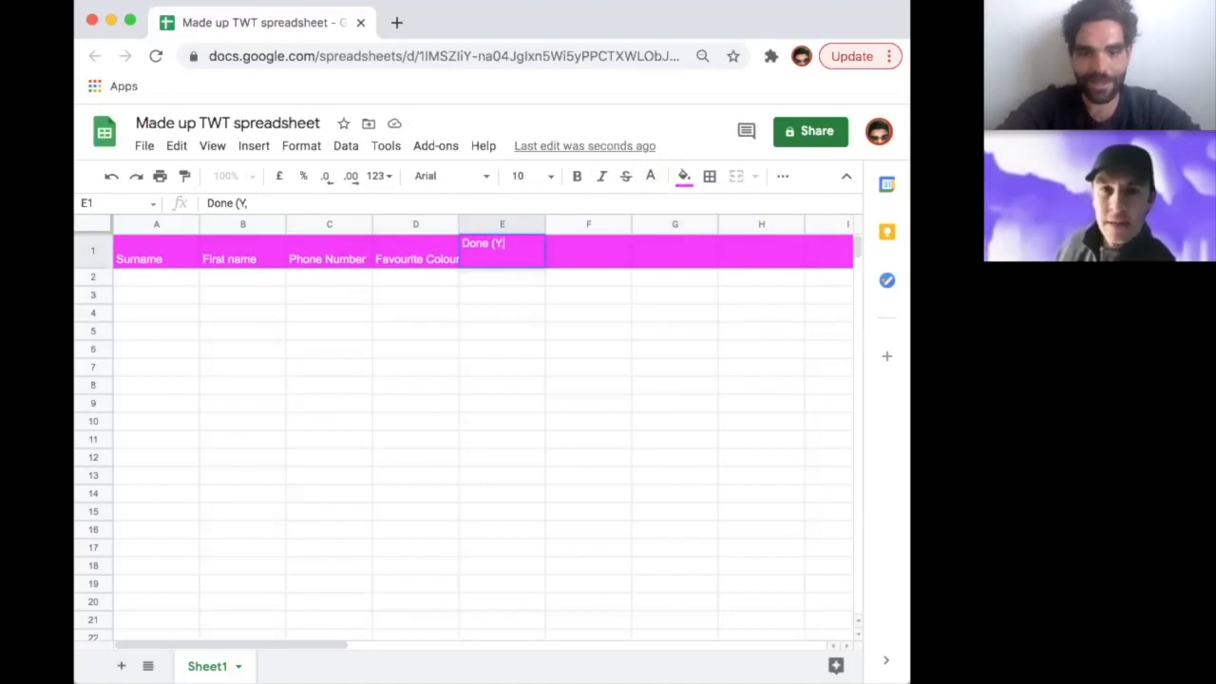
pyautogui.write('N)')
pyautogui.press('Return')
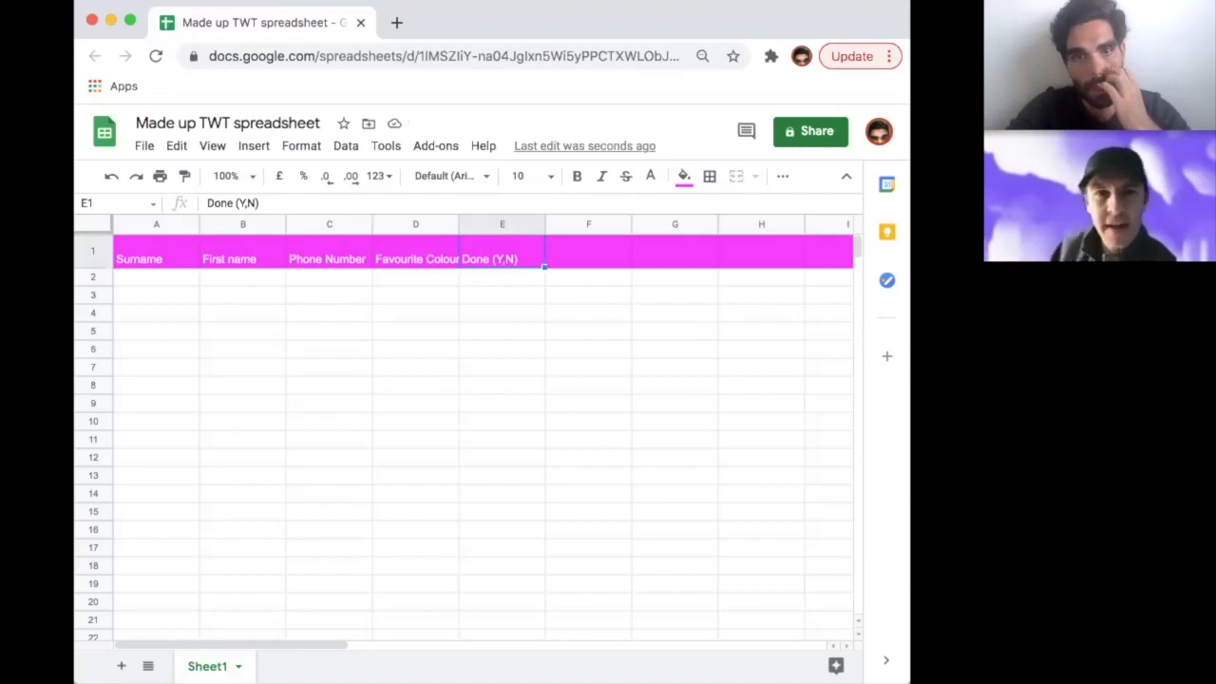
pyautogui.press('Right')
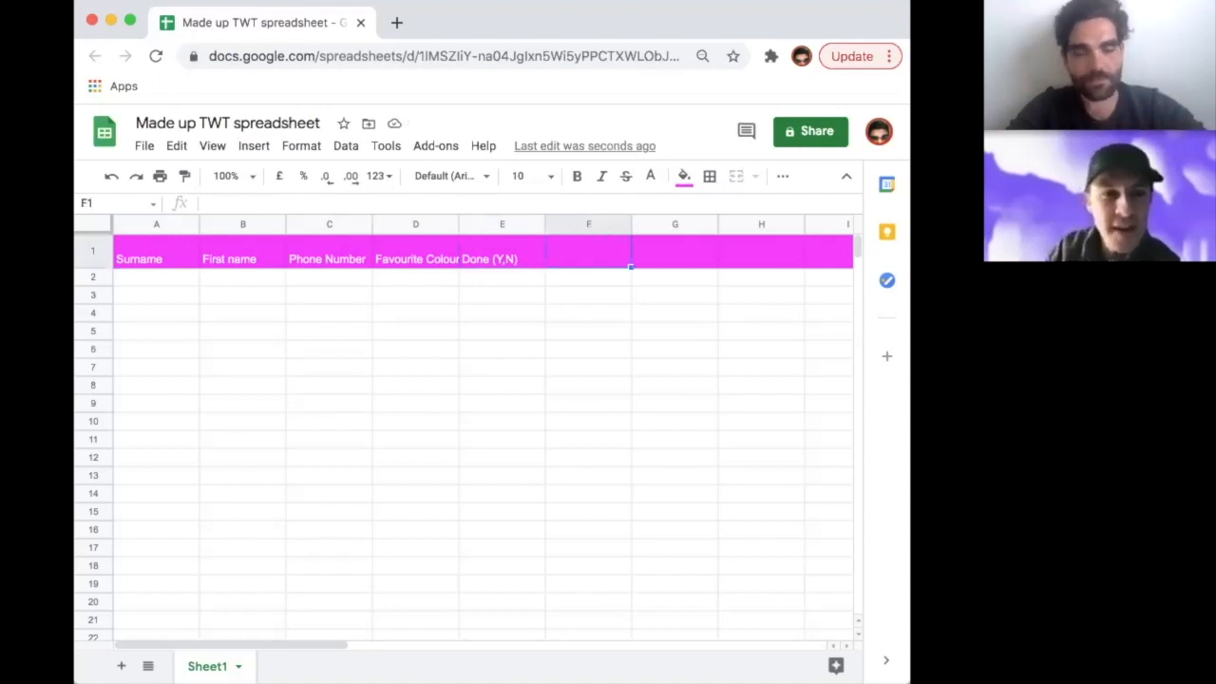
pyautogui.write('Donat')
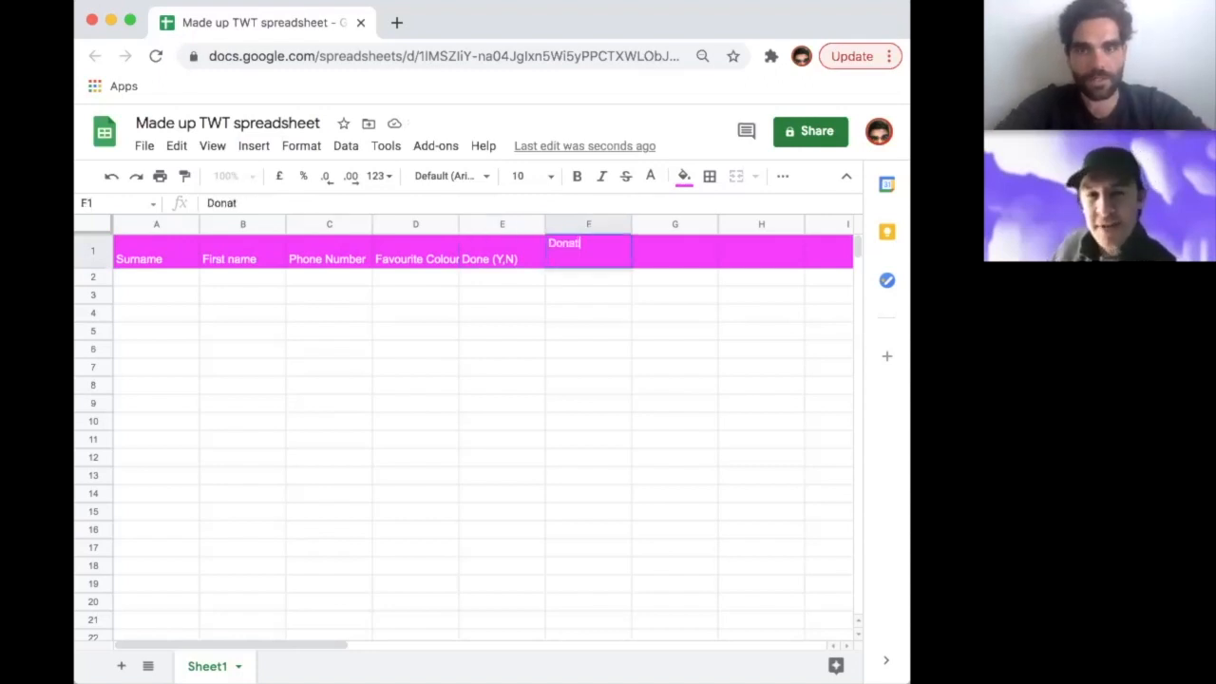
pyautogui.write('ion amount')
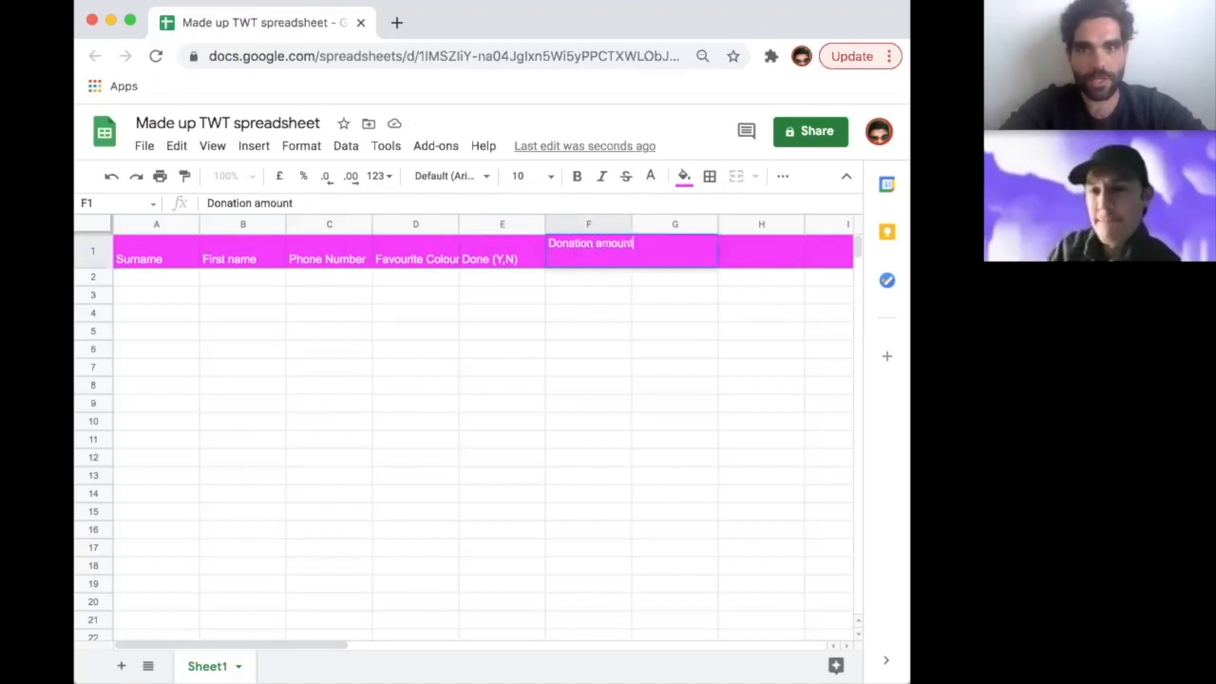
pyautogui.press('Return')
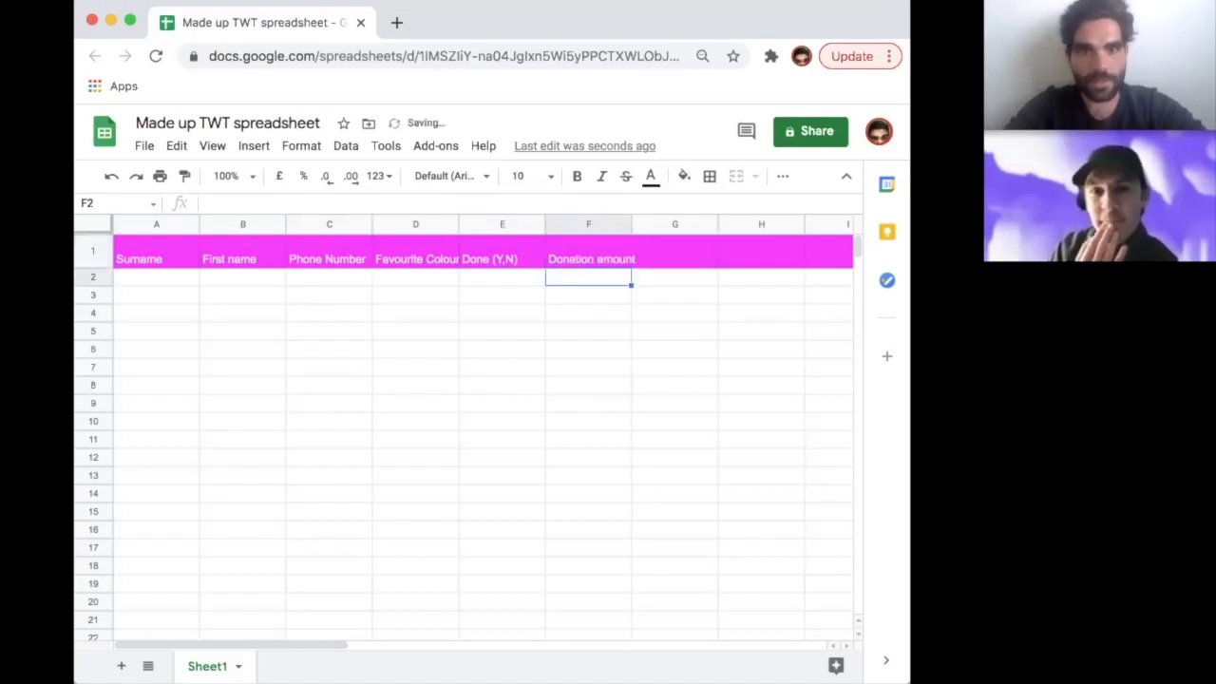
pyautogui.press('Right')
pyautogui.press('Up')
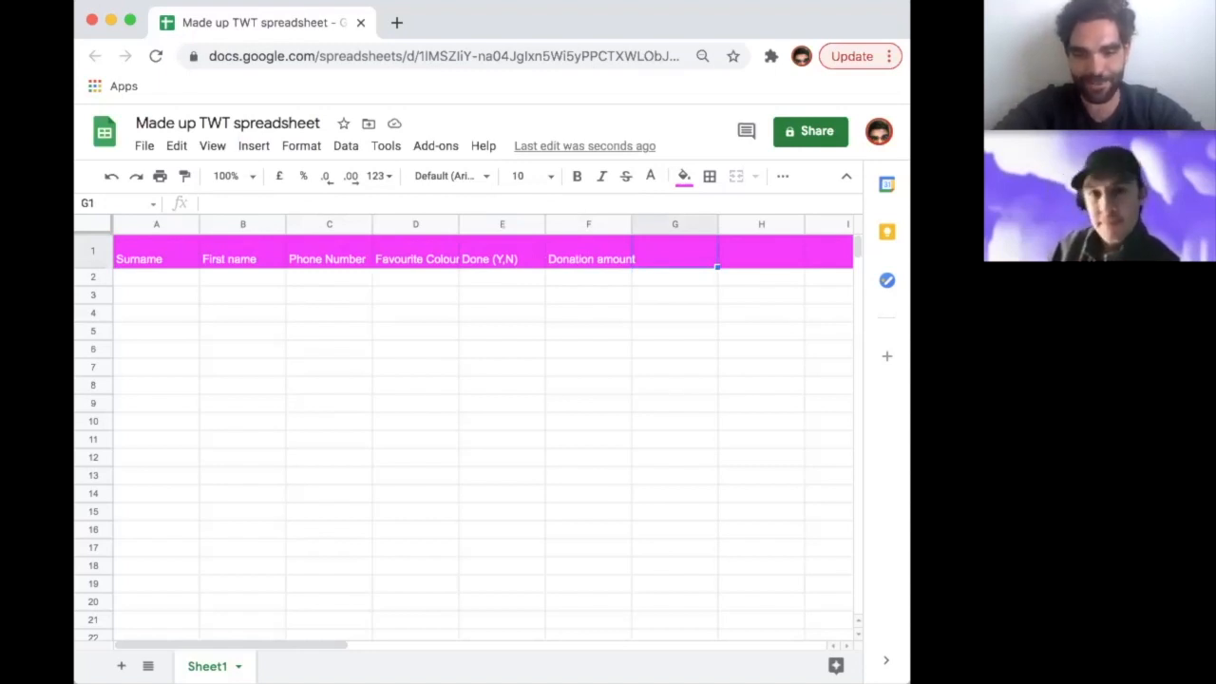
pyautogui.write('Like ')
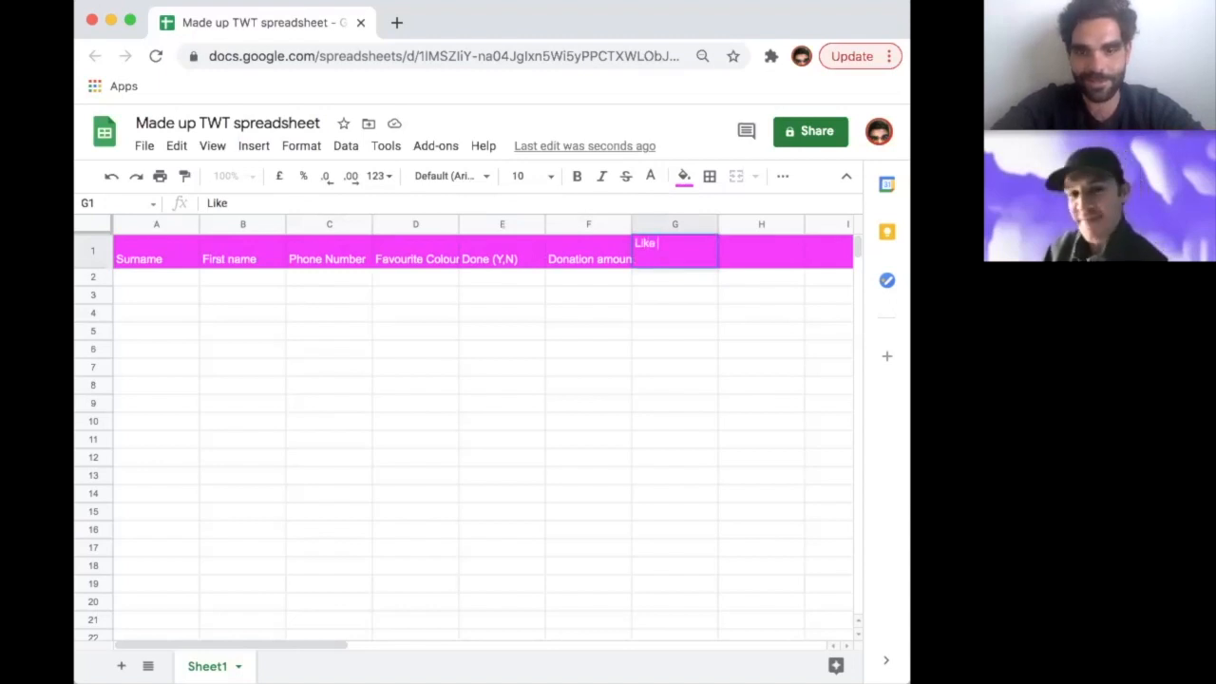
pyautogui.write('(0-5)')
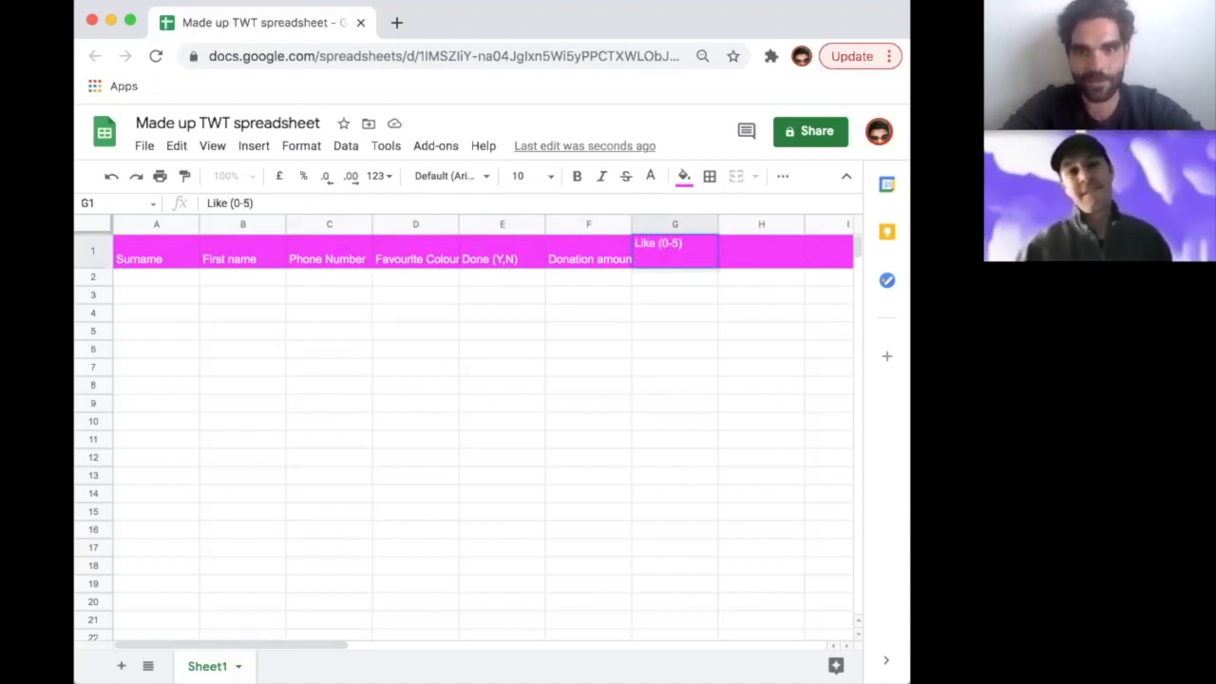
pyautogui.press('Return')
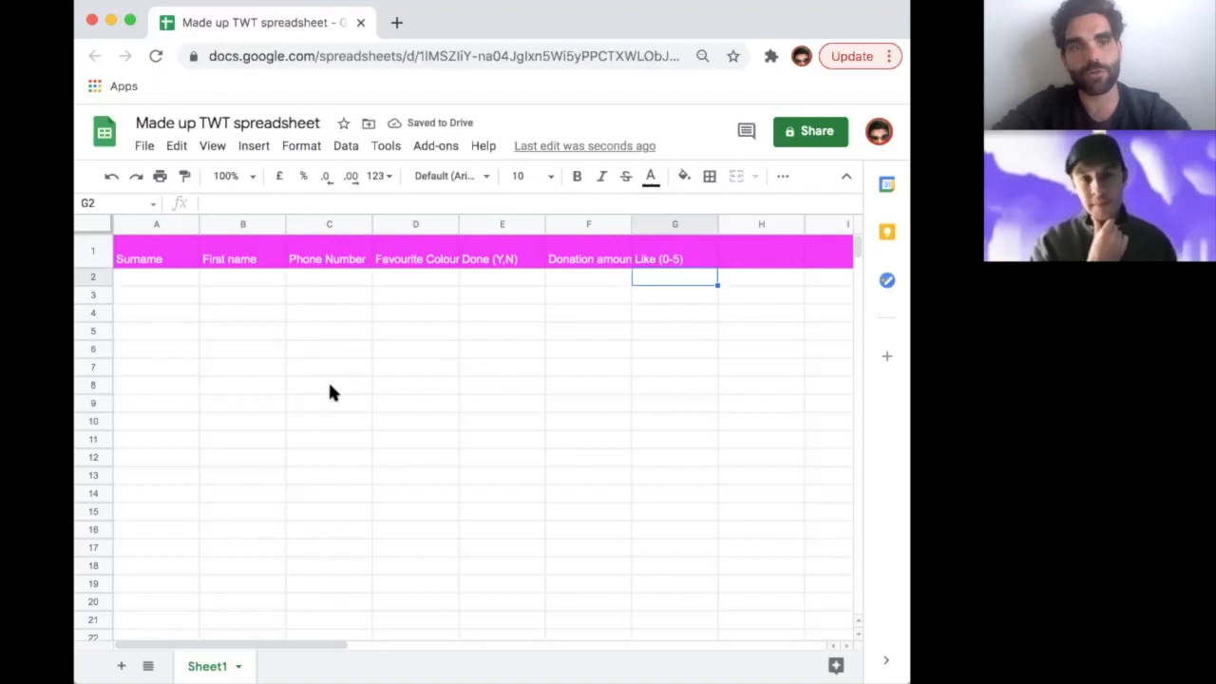
# Freeze row 1 by searching the menus for 'free' and choosing Freeze 1 row.
pyautogui.scroll(-3, 330, 389)
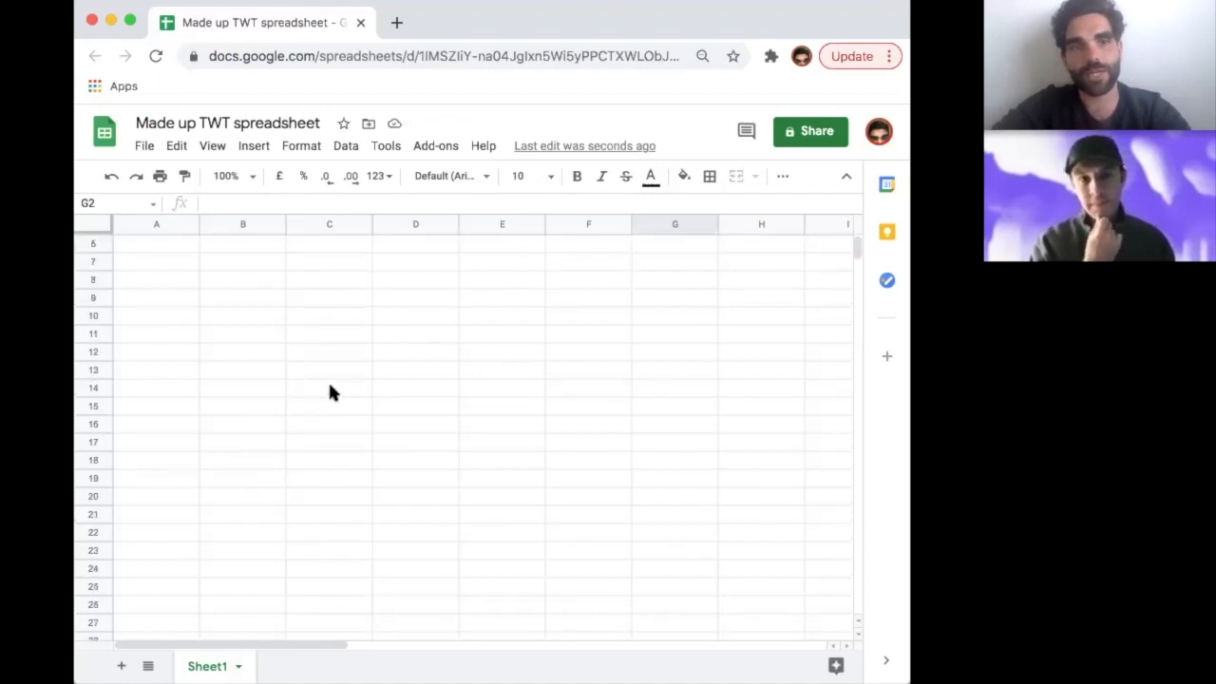
pyautogui.scroll(-1, 330, 392)
pyautogui.scroll(3, 330, 393)
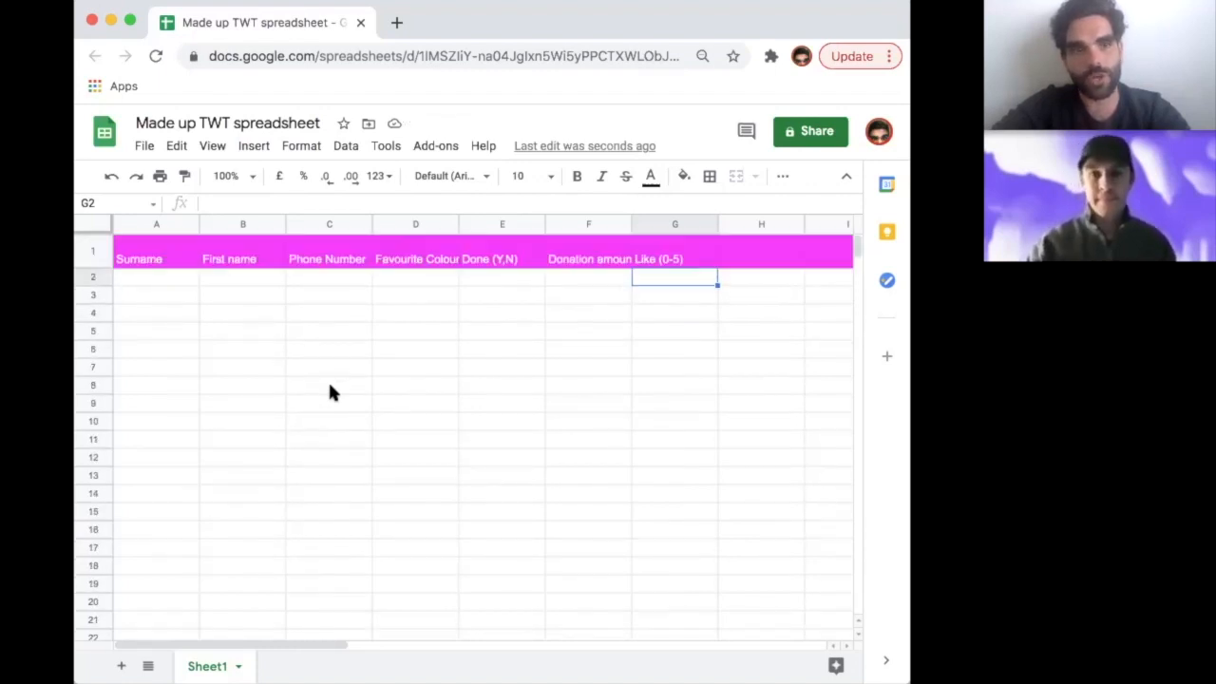
pyautogui.click(90, 250)
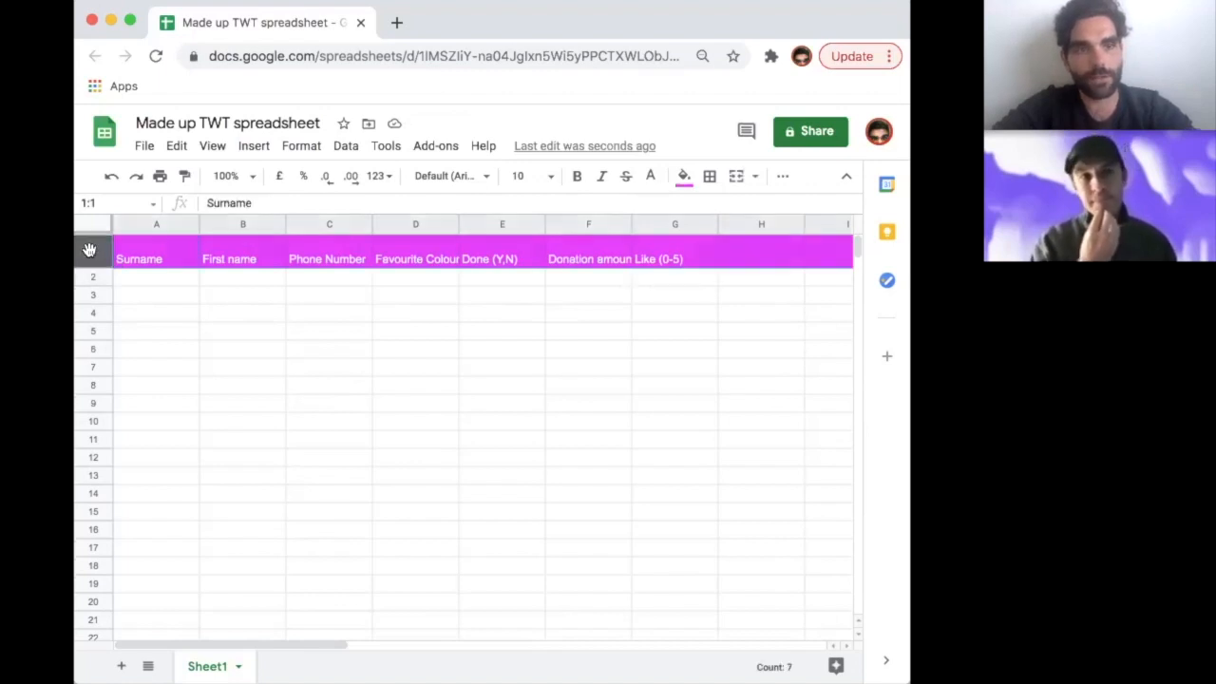
pyautogui.click(482, 148)
pyautogui.write('f')
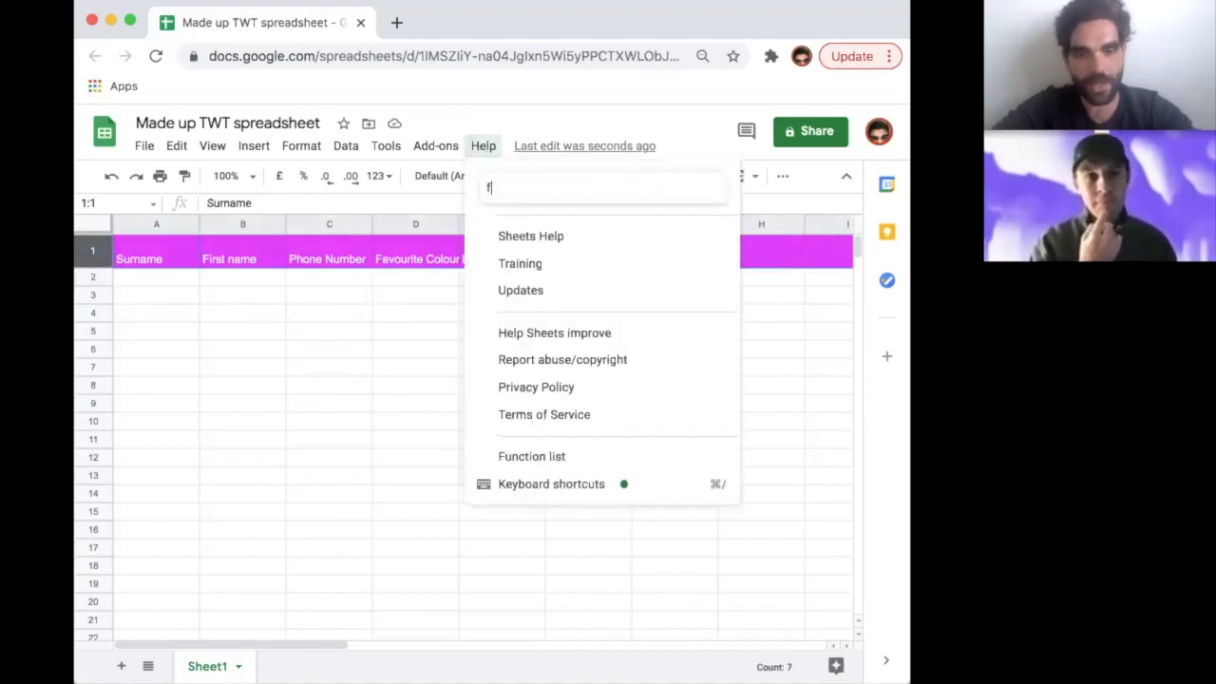
pyautogui.write('ree')
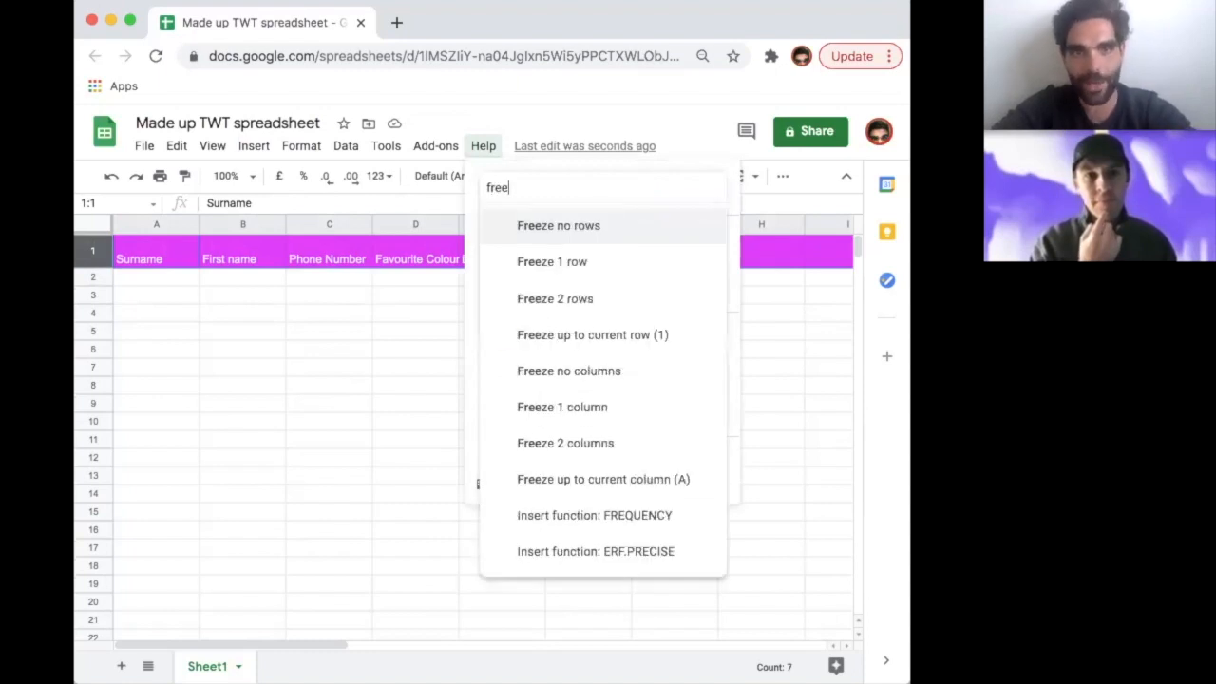
pyautogui.click(564, 266)
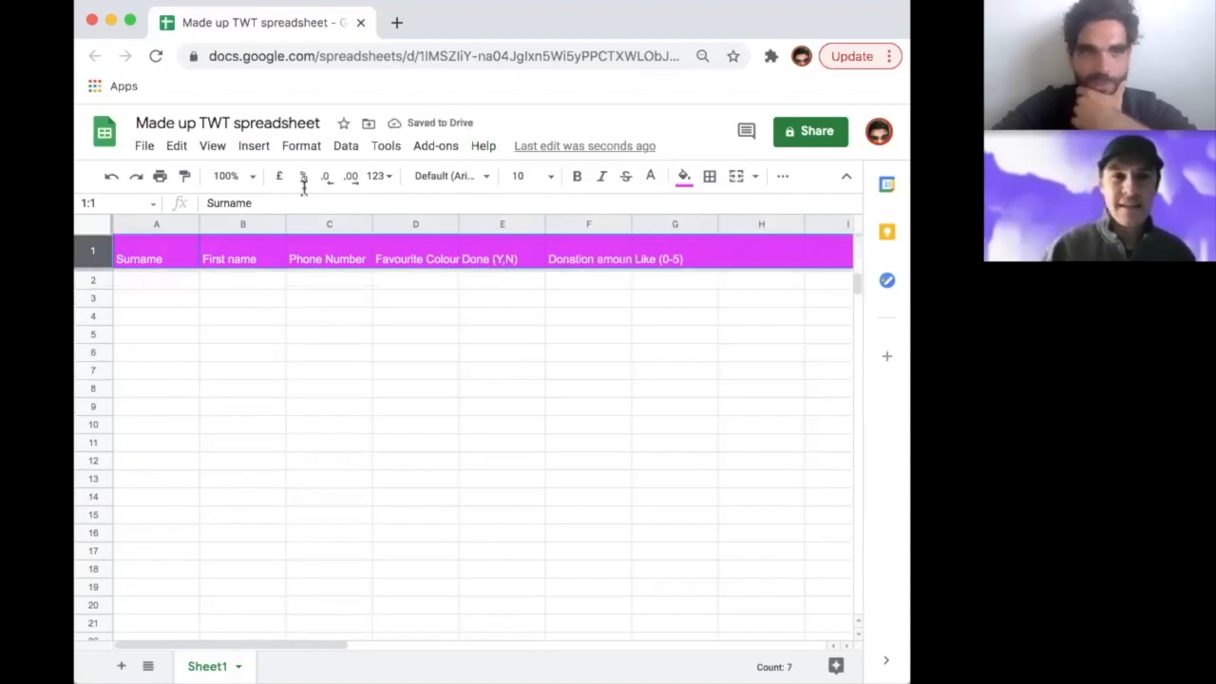
pyautogui.click(300, 147)
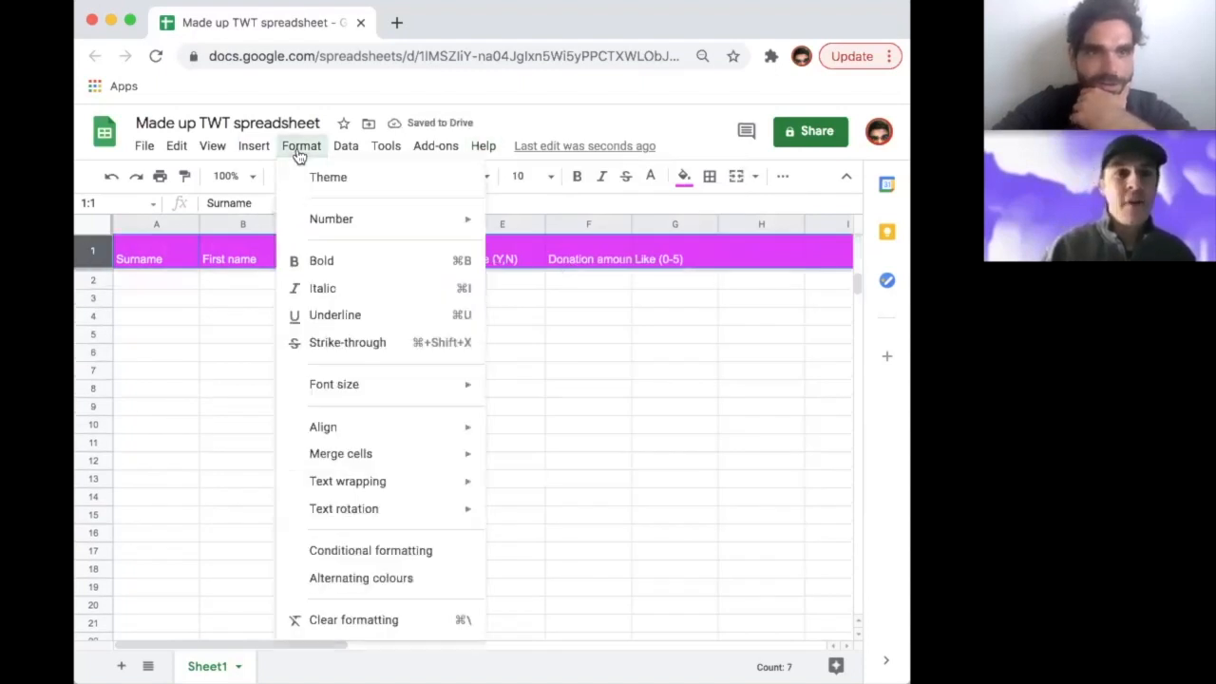
pyautogui.moveTo(213, 150)
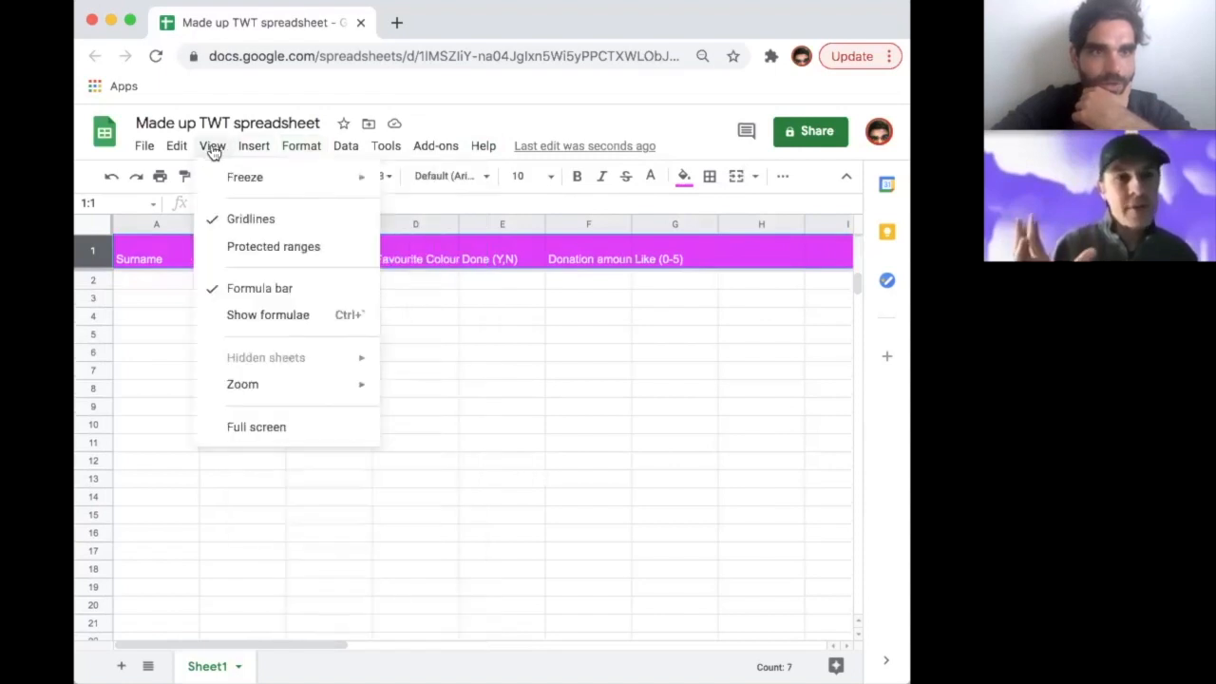
pyautogui.moveTo(220, 177)
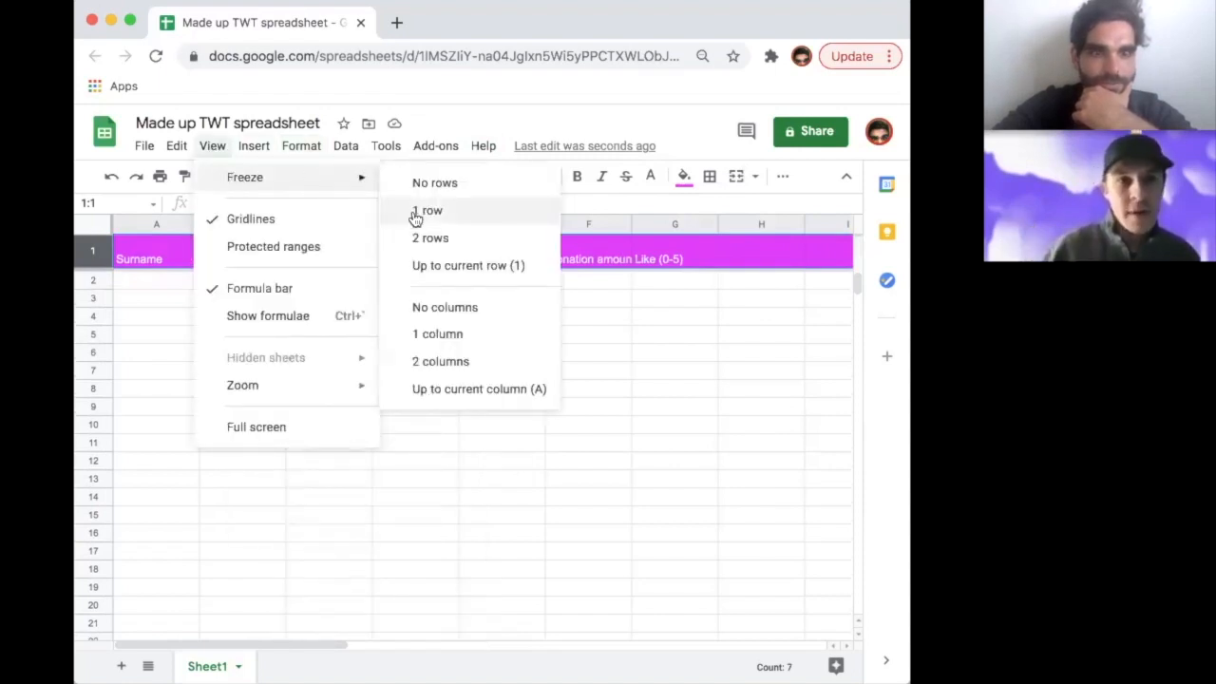
# Make the seven row 1 header labels bold.
pyautogui.click(142, 333)
pyautogui.scroll(-3, 235, 364)
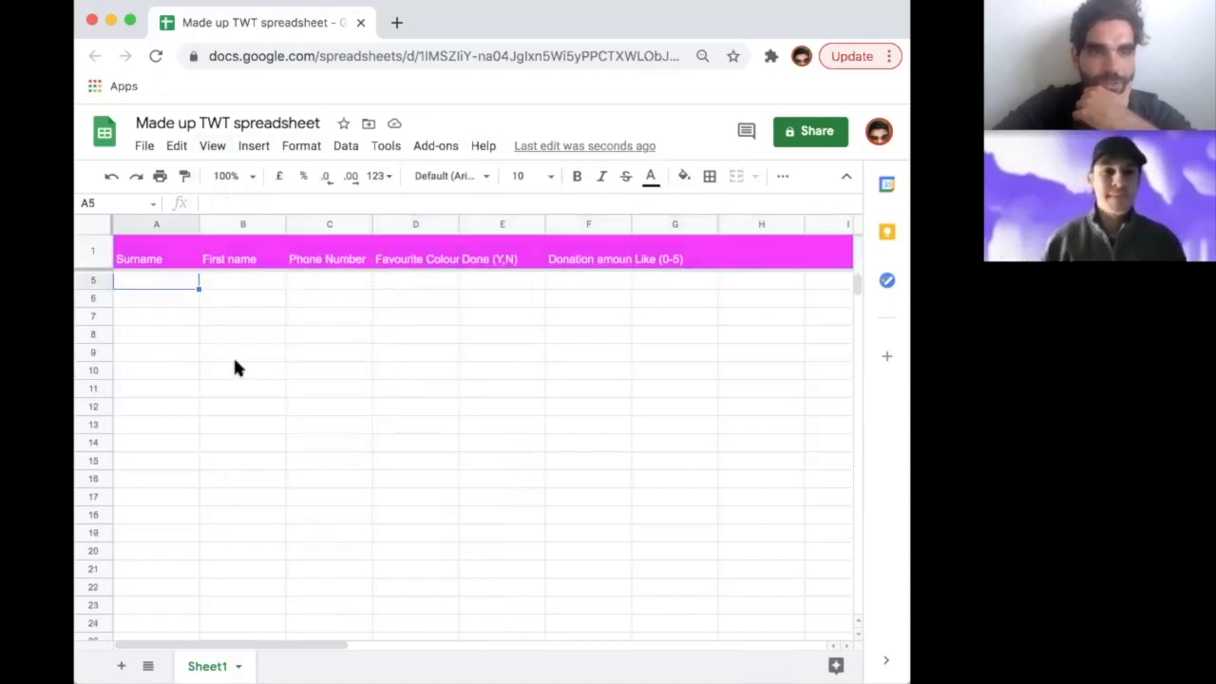
pyautogui.scroll(-2, 236, 369)
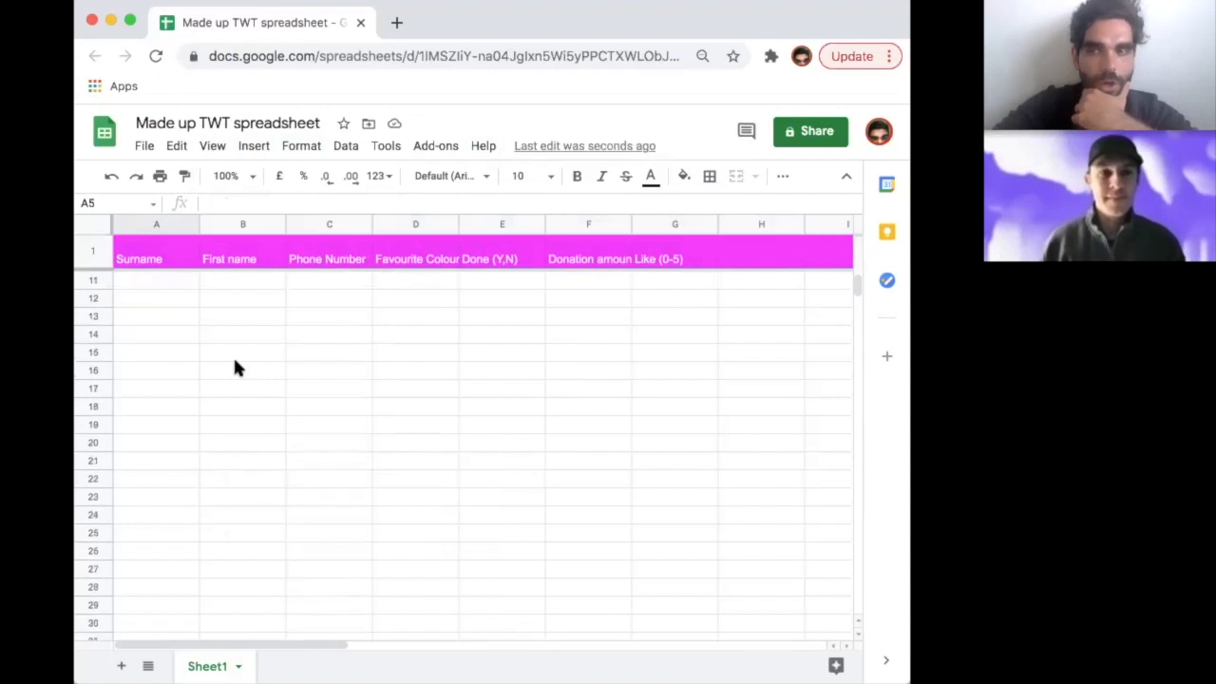
pyautogui.scroll(-3, 236, 368)
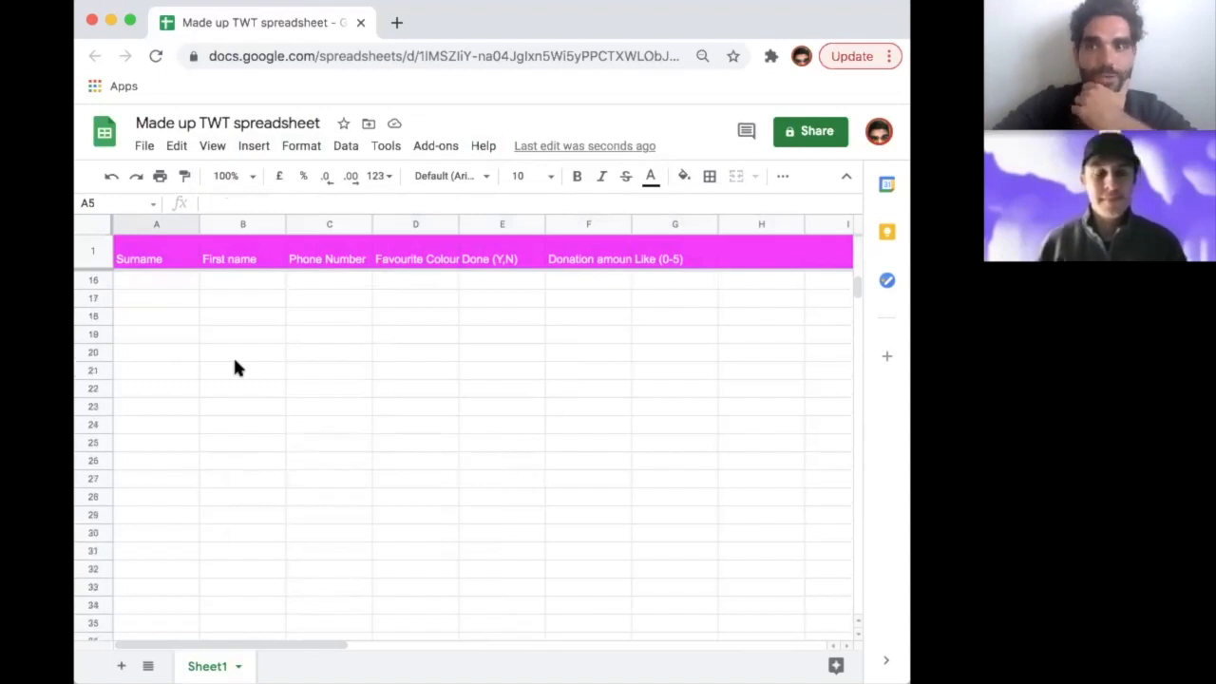
pyautogui.scroll(8, 235, 369)
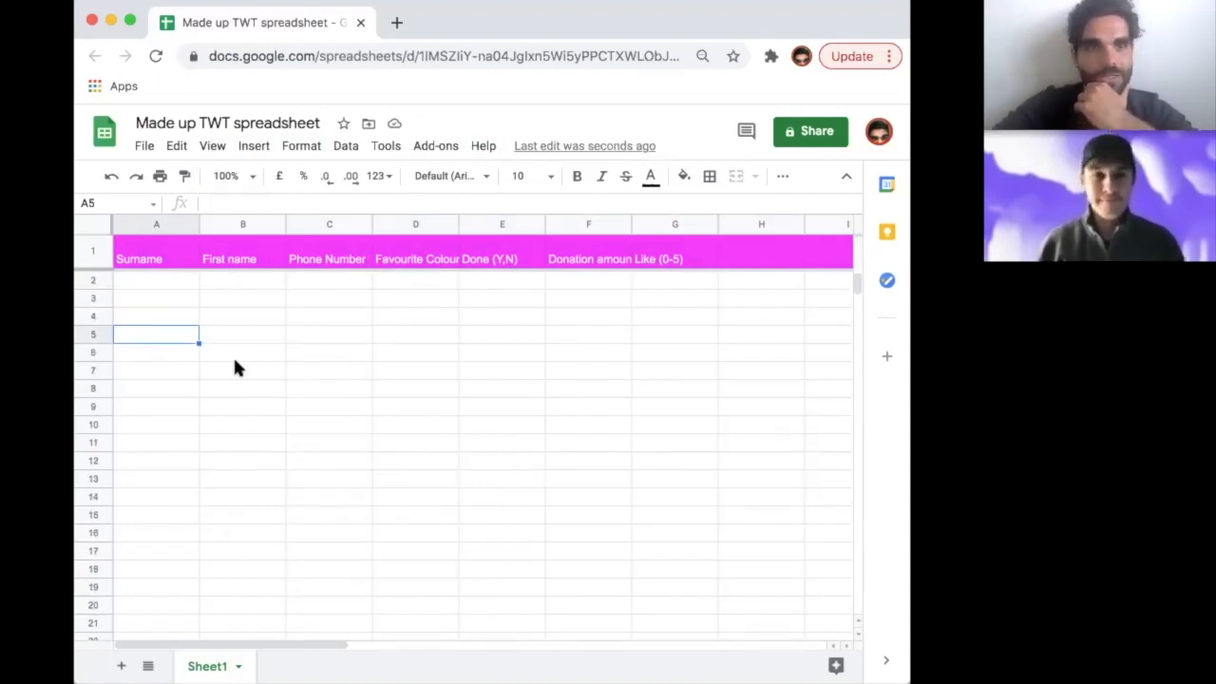
pyautogui.click(93, 251)
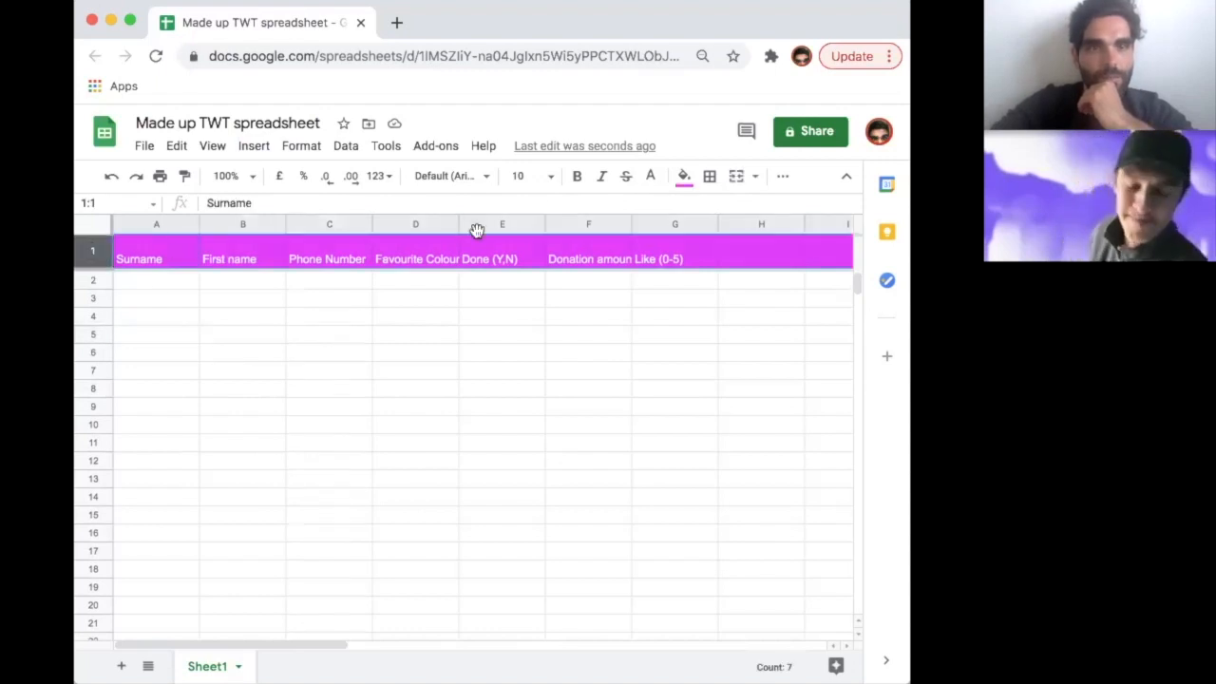
pyautogui.click(576, 177)
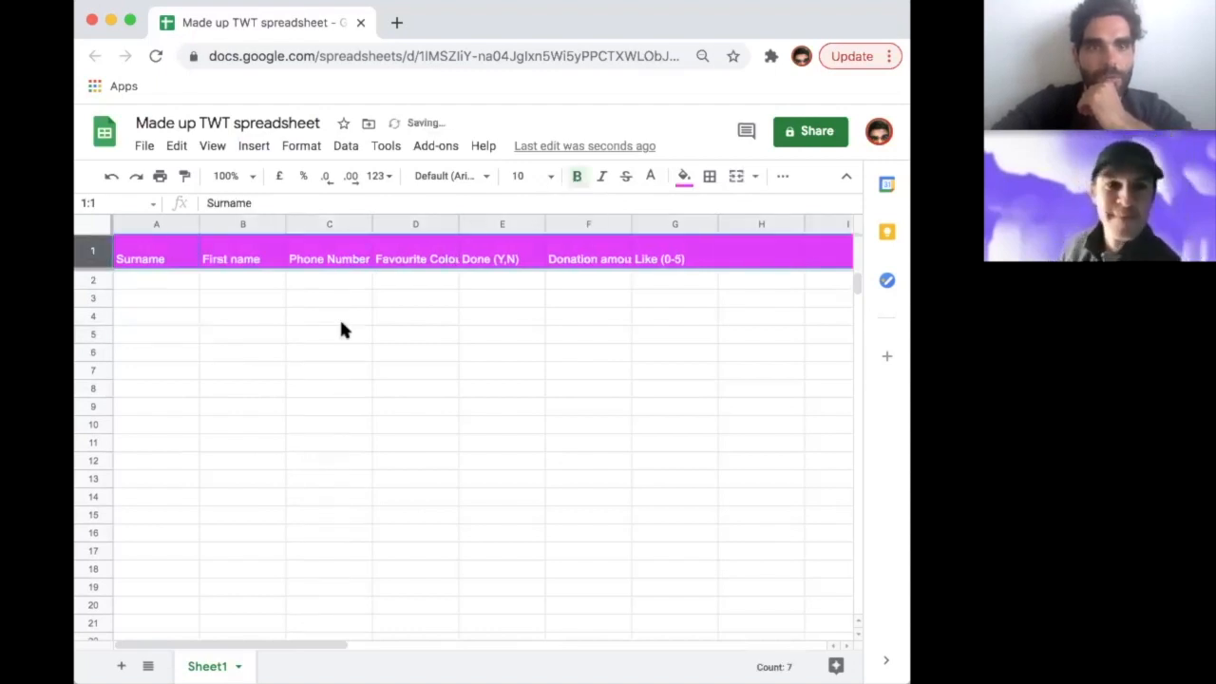
# Paste the ten donors' surnames and first names into A2:B11.
pyautogui.click(158, 296)
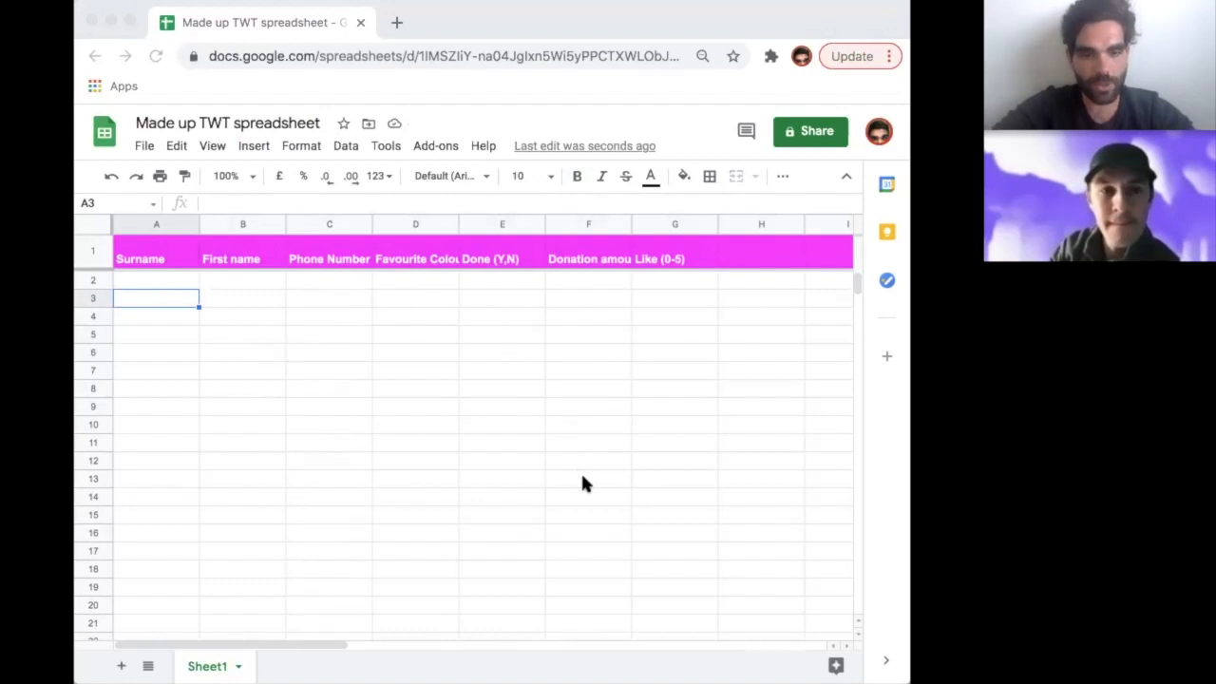
pyautogui.click(141, 278)
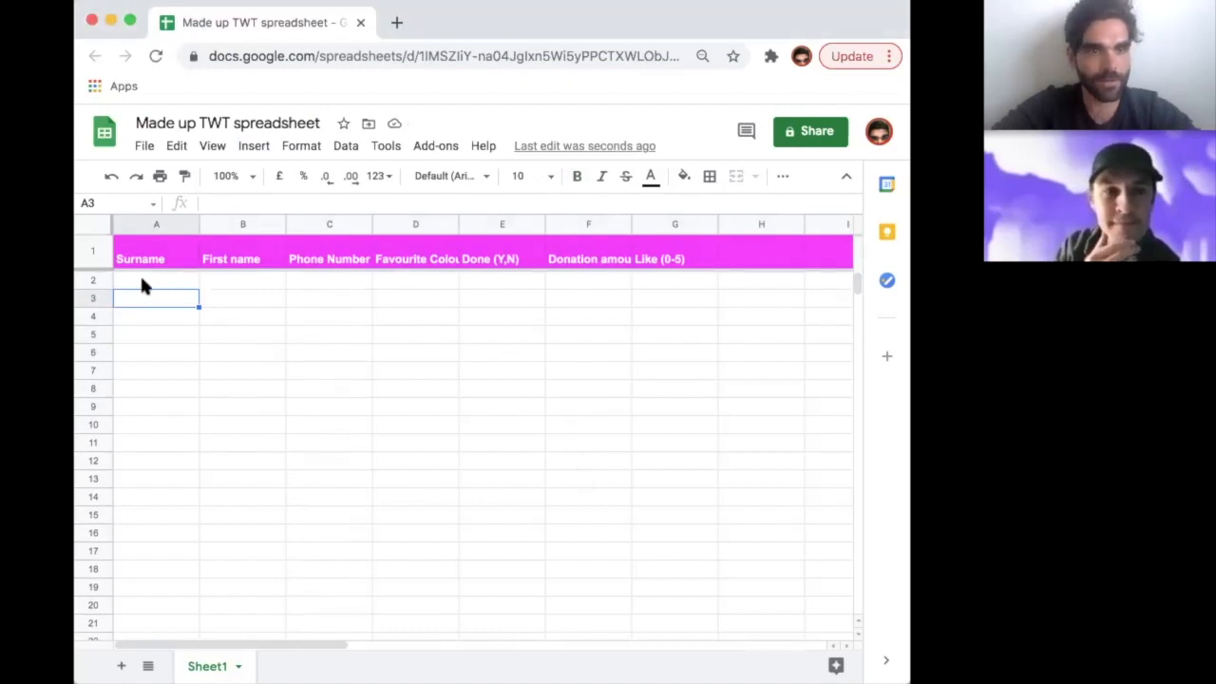
pyautogui.click(142, 279)
pyautogui.write('Smellington\tCatherine Cheese\tTania Keane\tRoy Brown\tLeroy Drone\tKeanu Brown\tGeri Bunton\tEmma Gant\tDarren Macclesfield\tLucy Edam\tSandra')
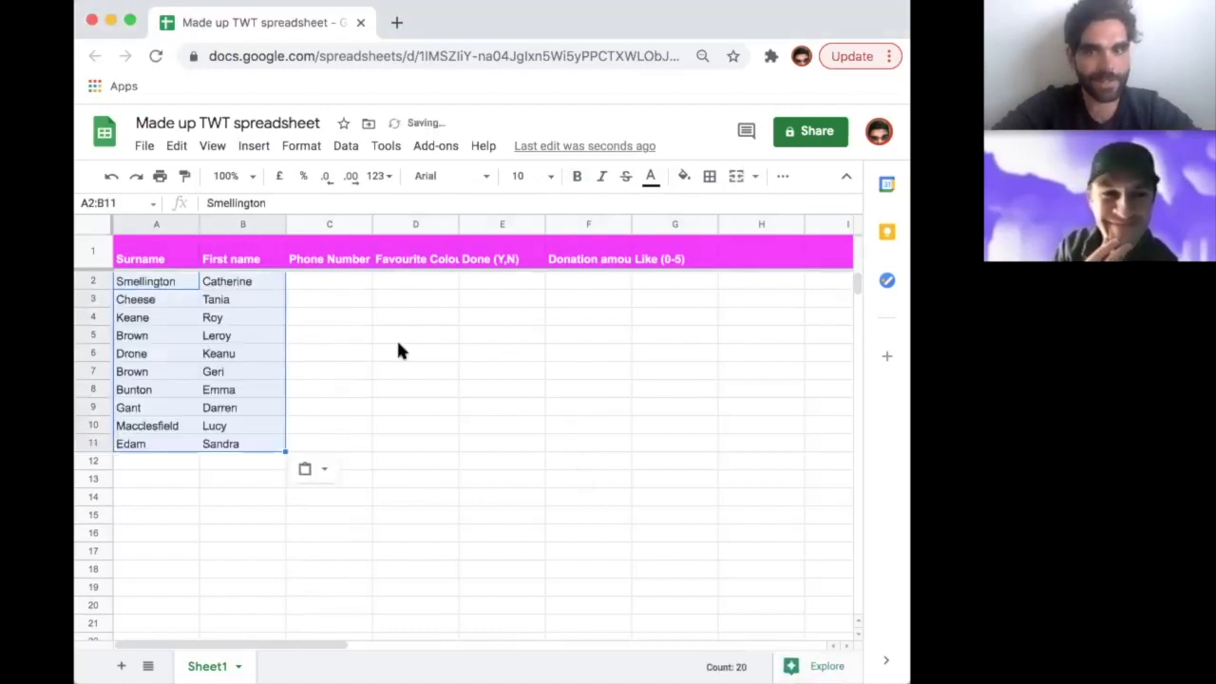
pyautogui.click(379, 339)
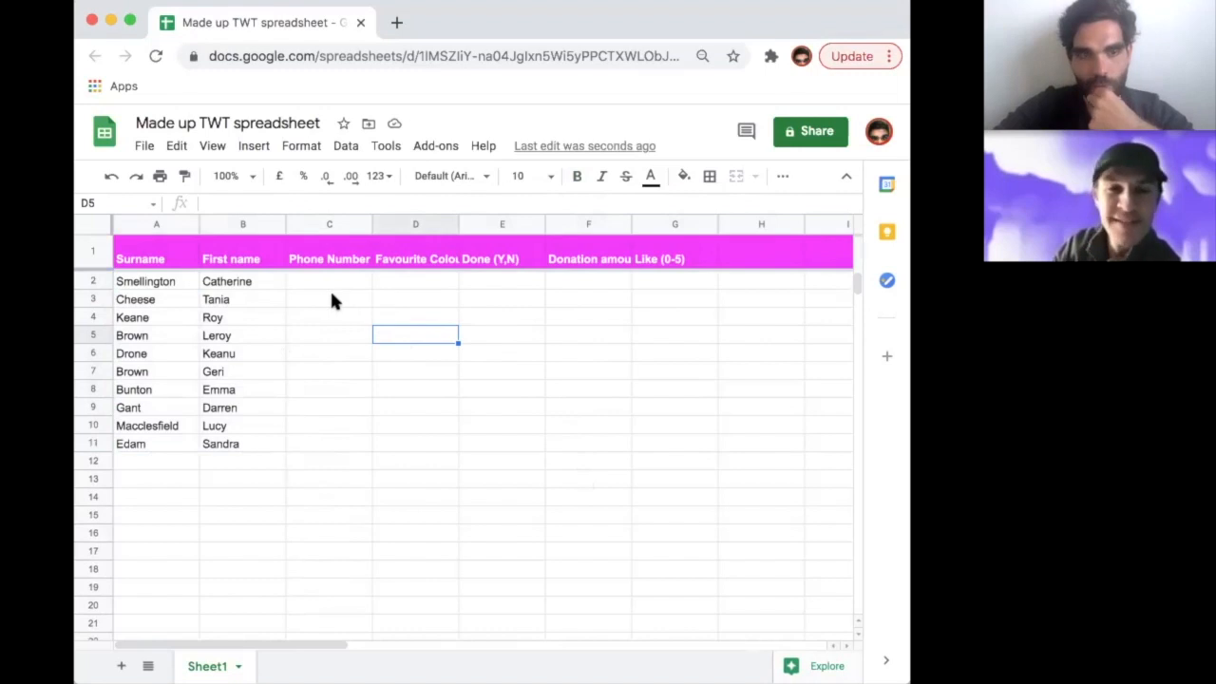
pyautogui.click(428, 264)
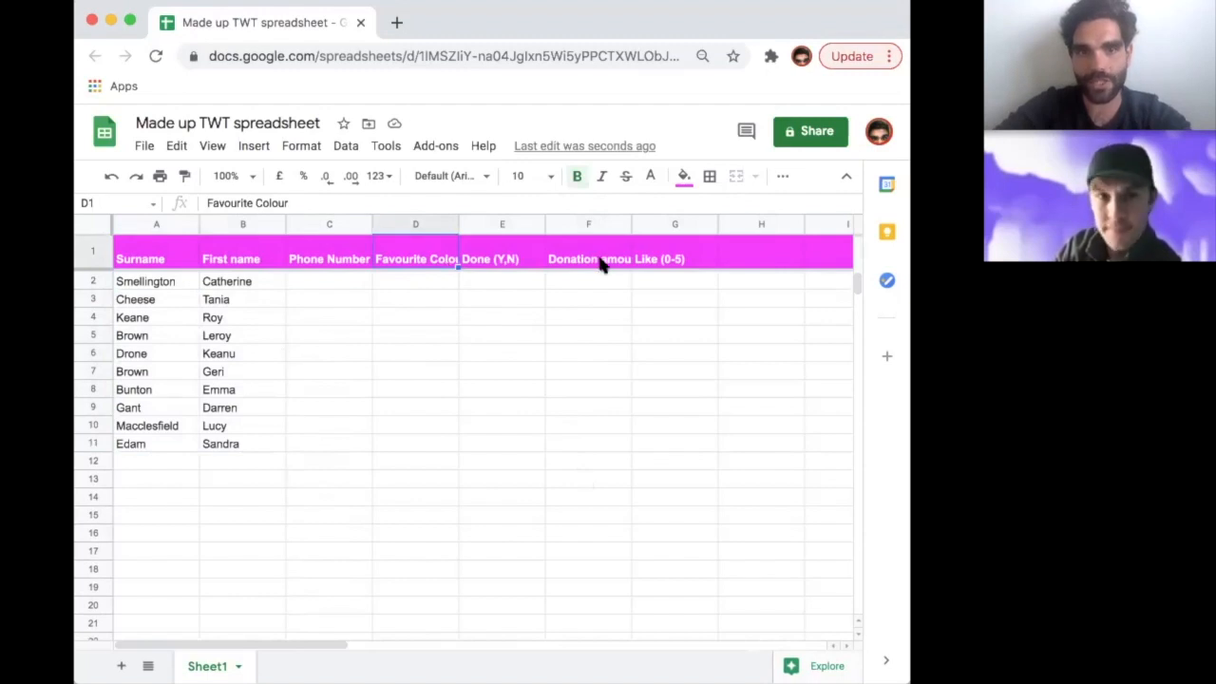
# Apply Wrap text to row 1 via the 'wrap' menu search so headers show fully.
pyautogui.click(93, 254)
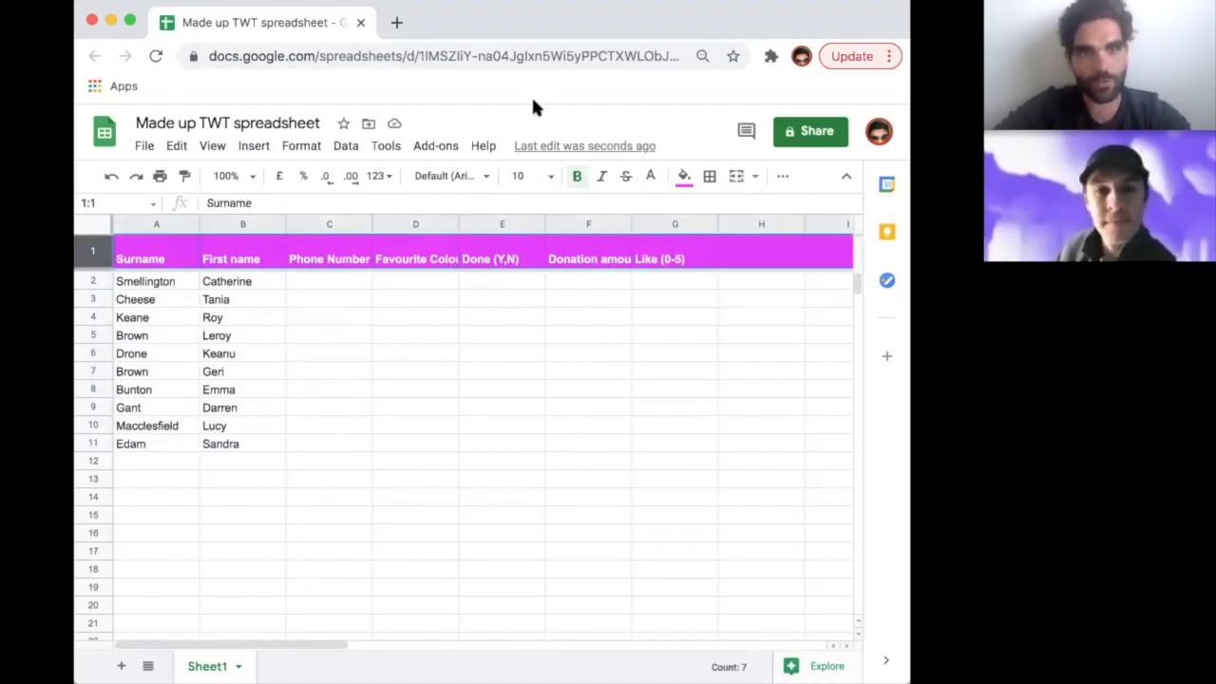
pyautogui.click(484, 148)
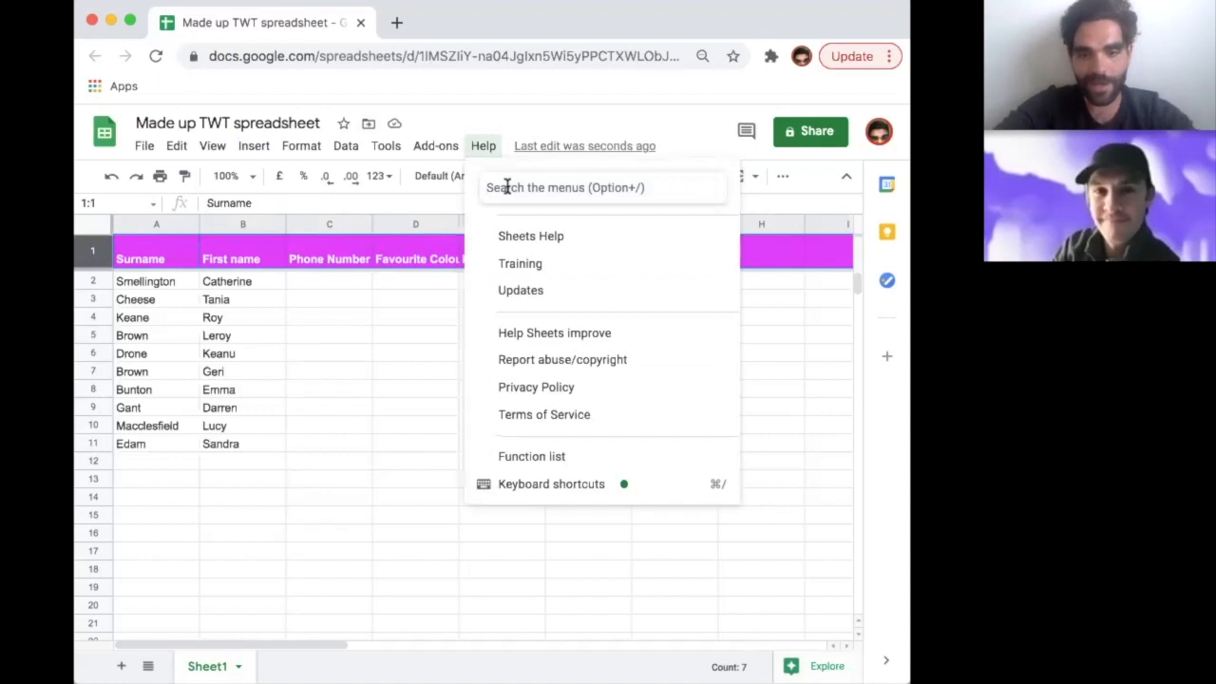
pyautogui.write('wrap')
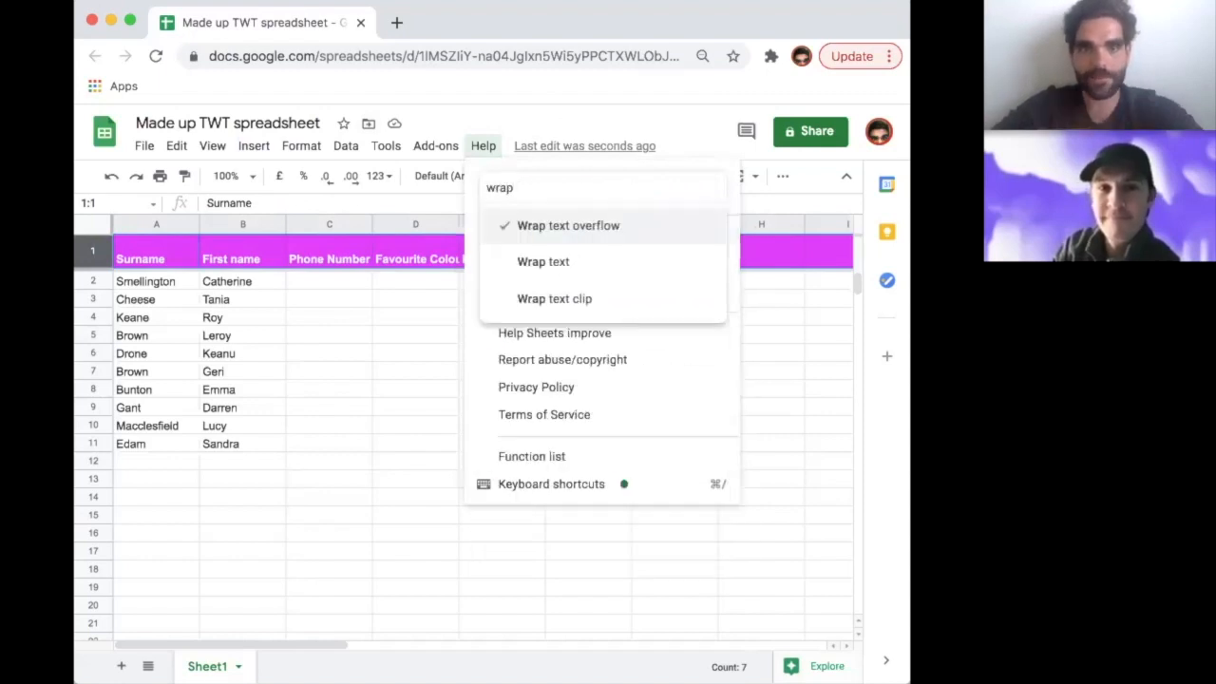
pyautogui.click(551, 265)
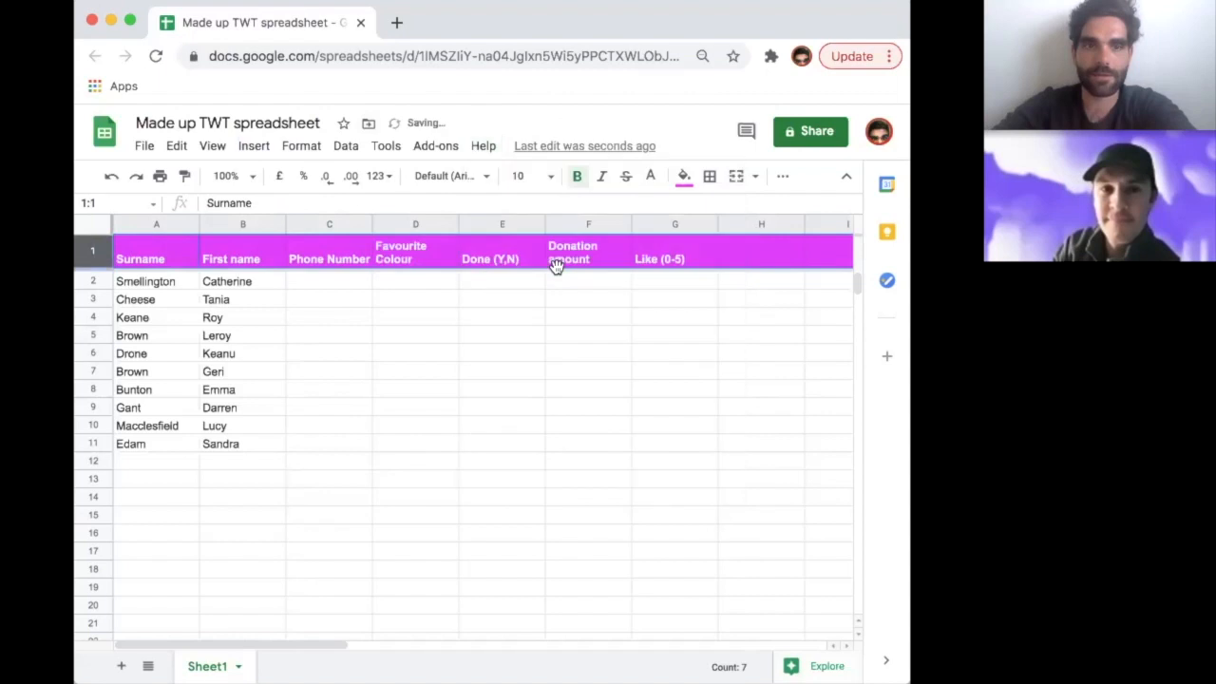
pyautogui.click(404, 294)
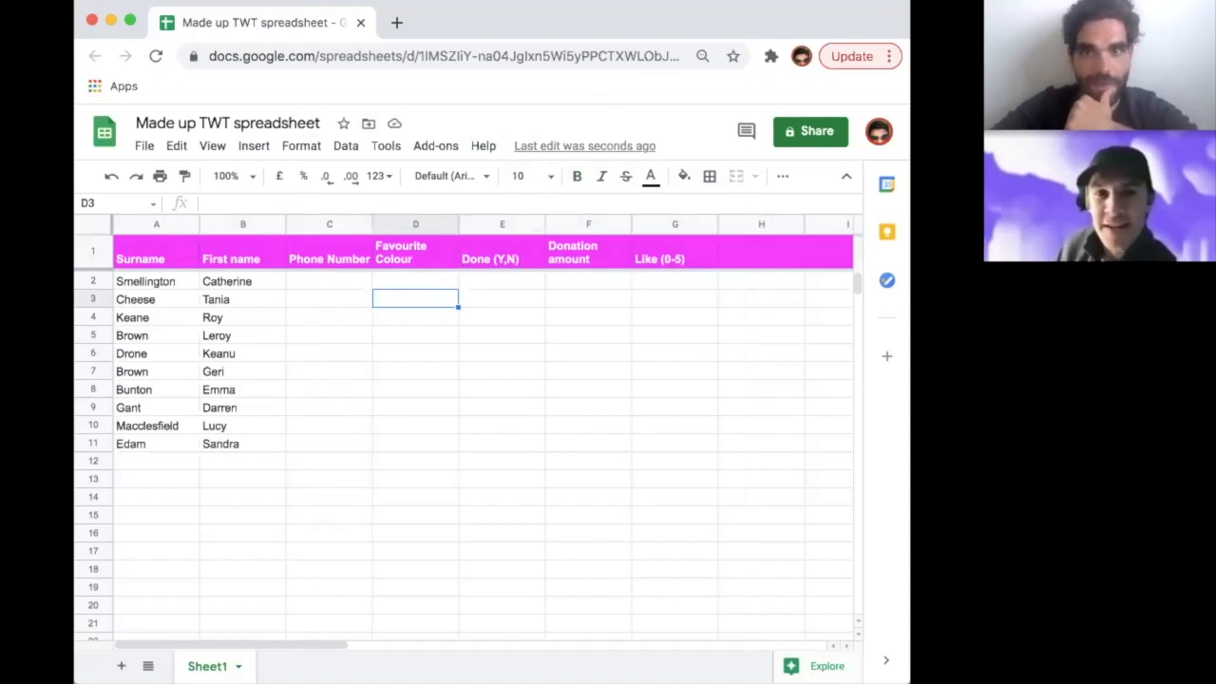
pyautogui.moveTo(905, 259); pyautogui.dragTo(916, 279)
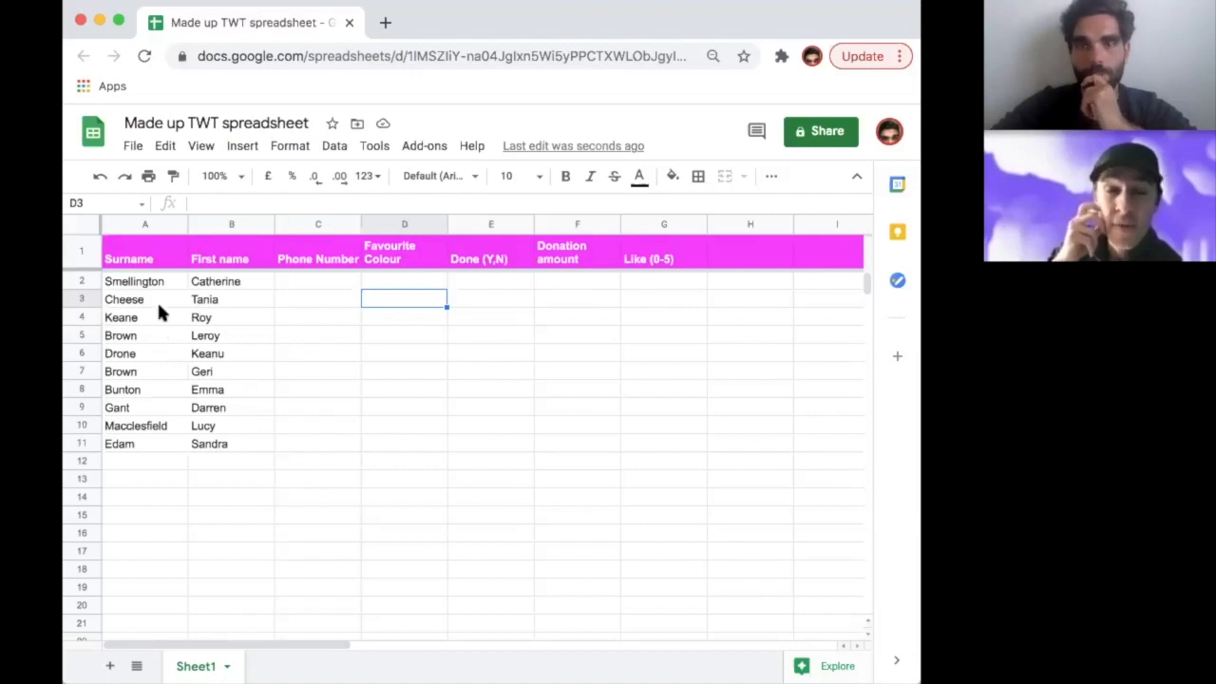
# Left-align the header labels in row 1 after trying other alignments.
pyautogui.click(78, 249)
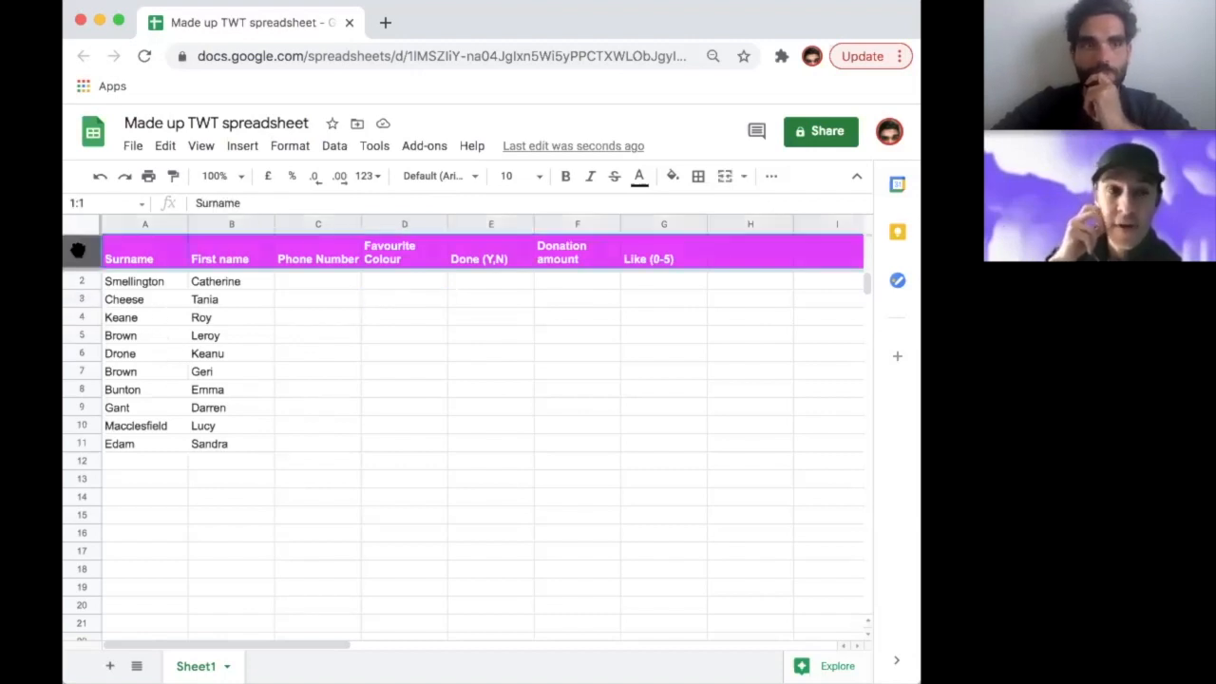
pyautogui.click(290, 146)
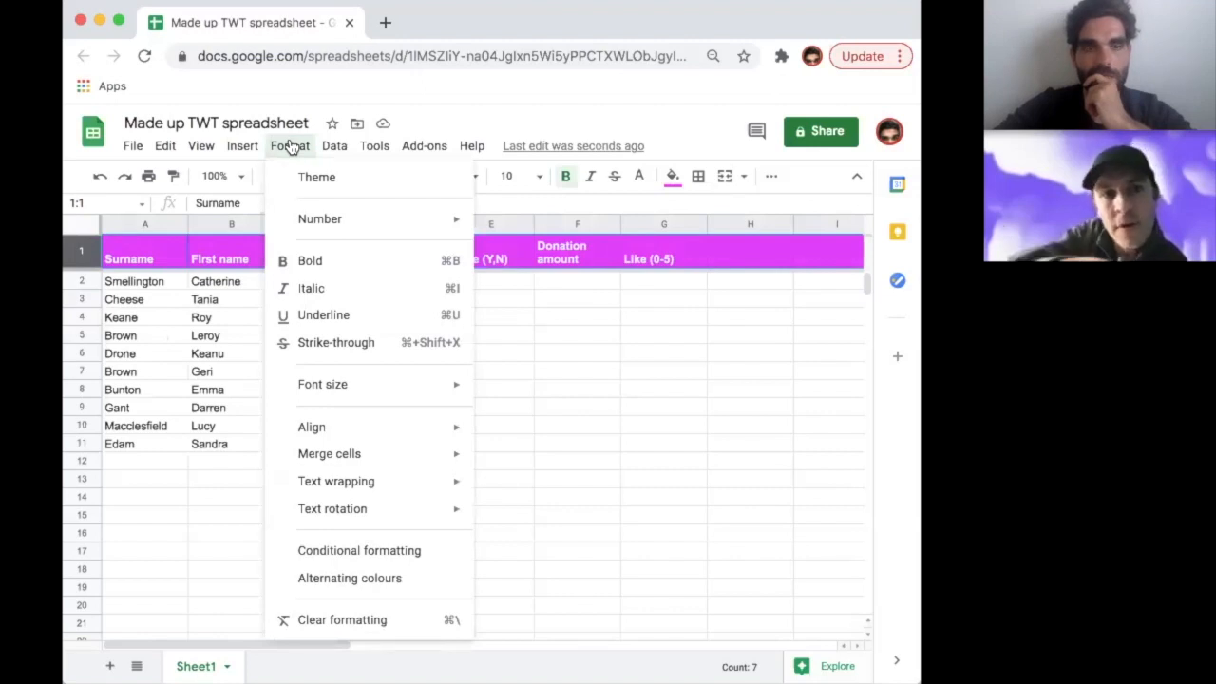
pyautogui.click(290, 146)
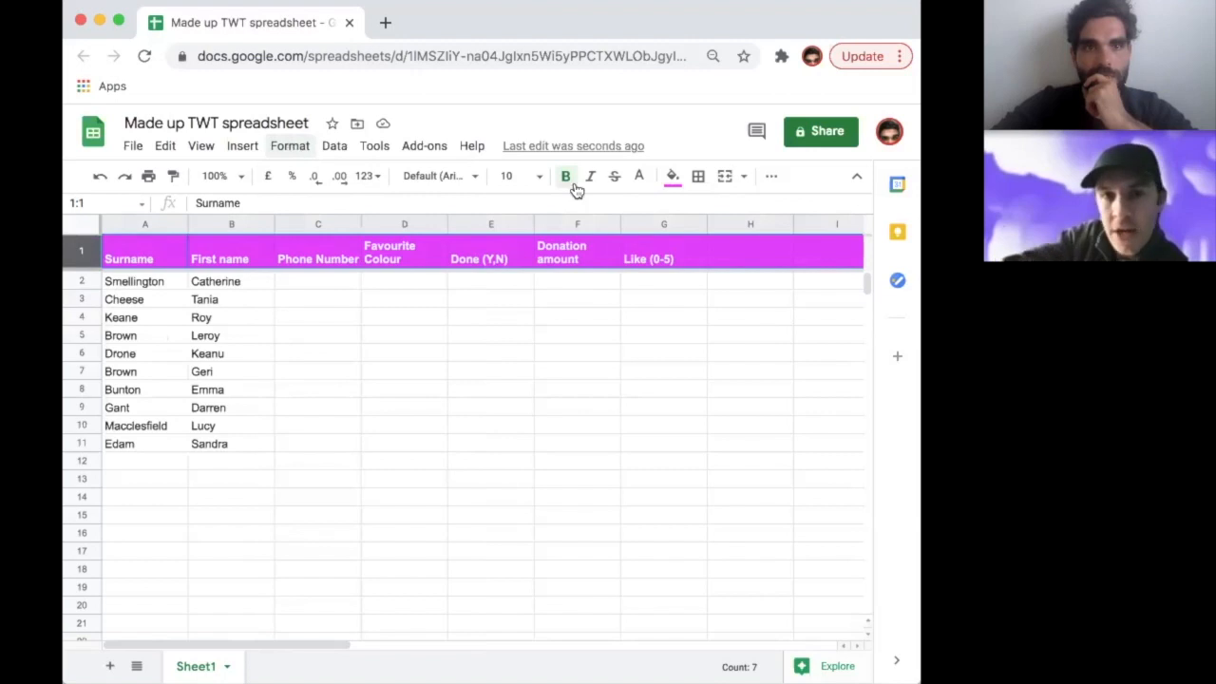
pyautogui.click(772, 179)
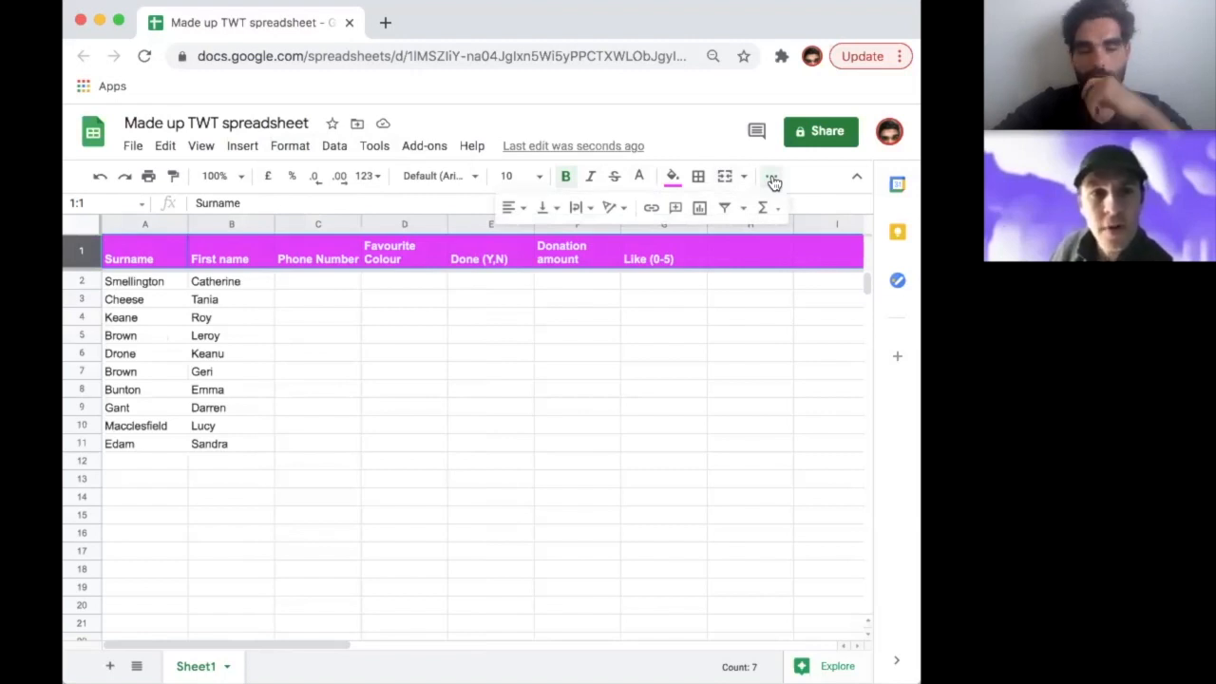
pyautogui.click(510, 209)
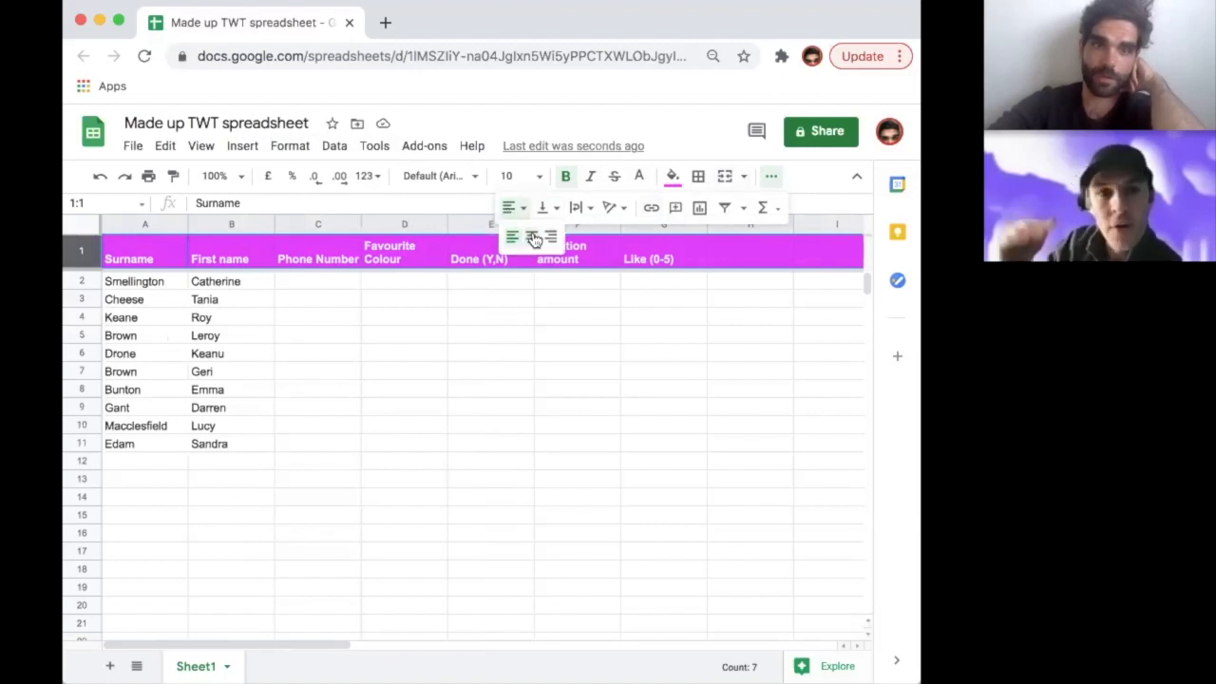
pyautogui.click(532, 236)
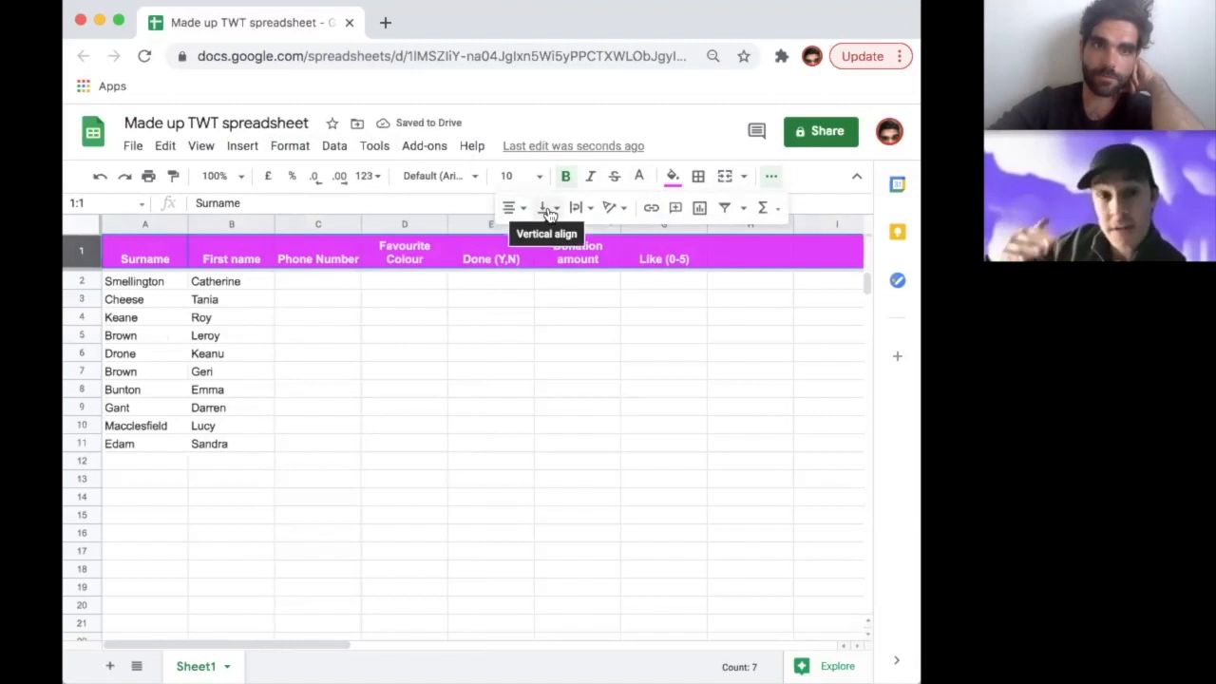
pyautogui.click(548, 209)
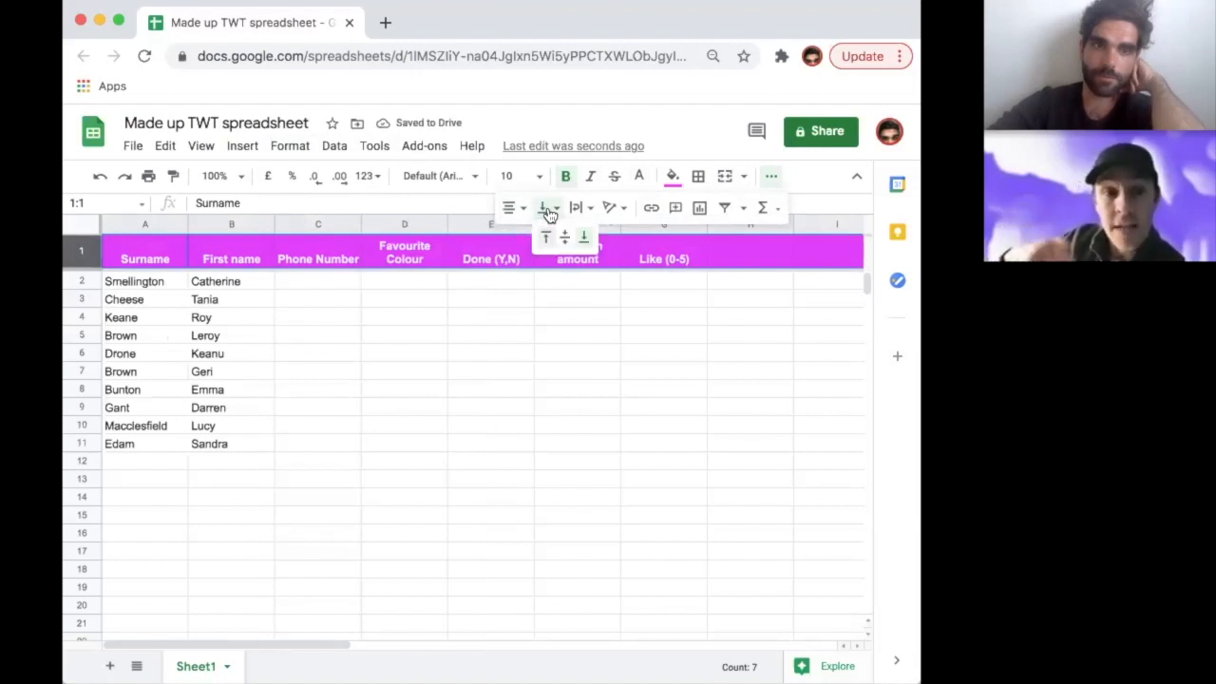
pyautogui.click(565, 236)
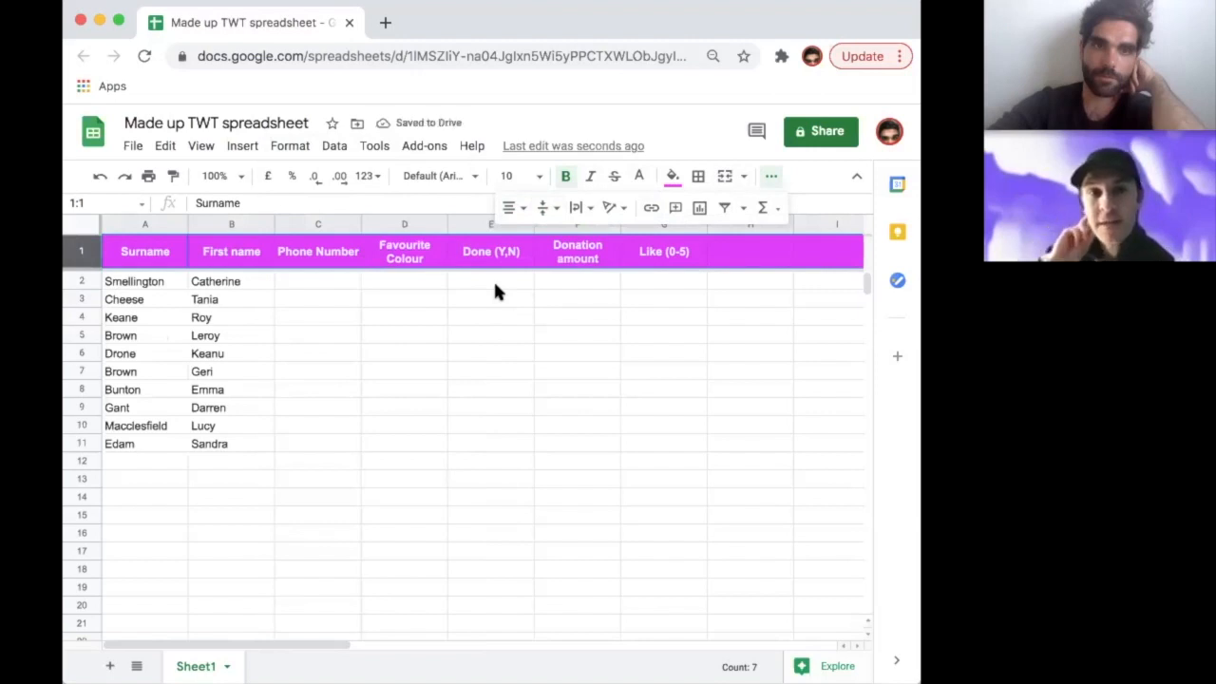
pyautogui.click(544, 209)
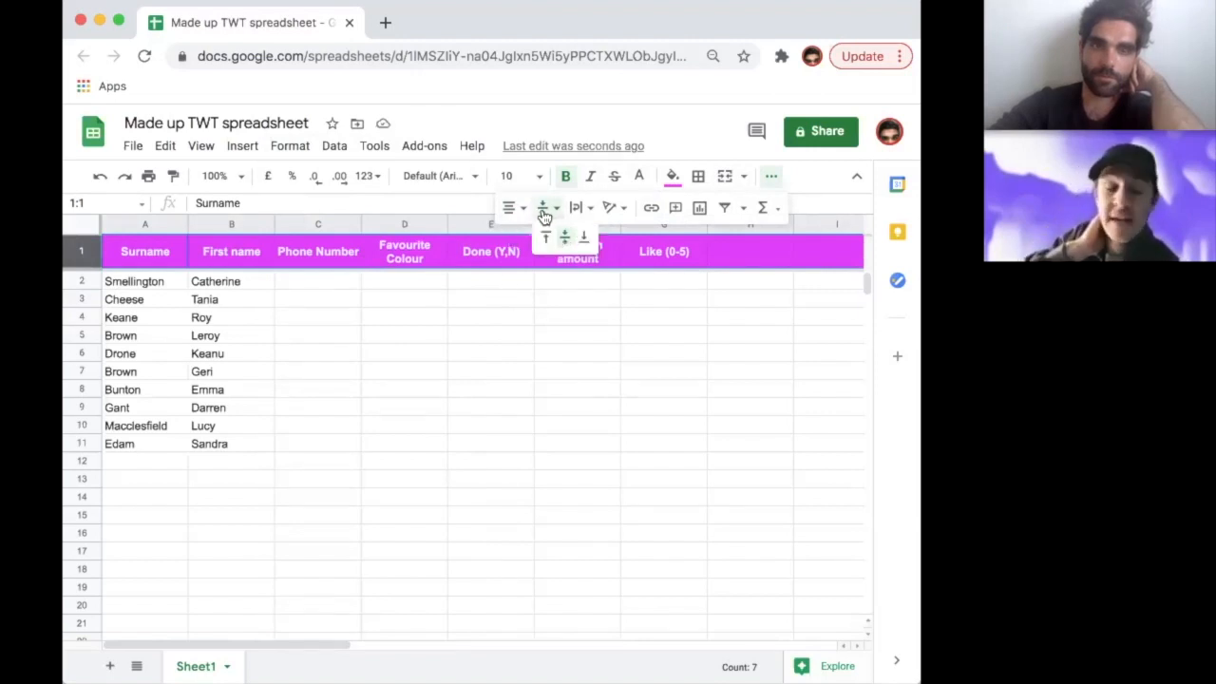
pyautogui.click(546, 237)
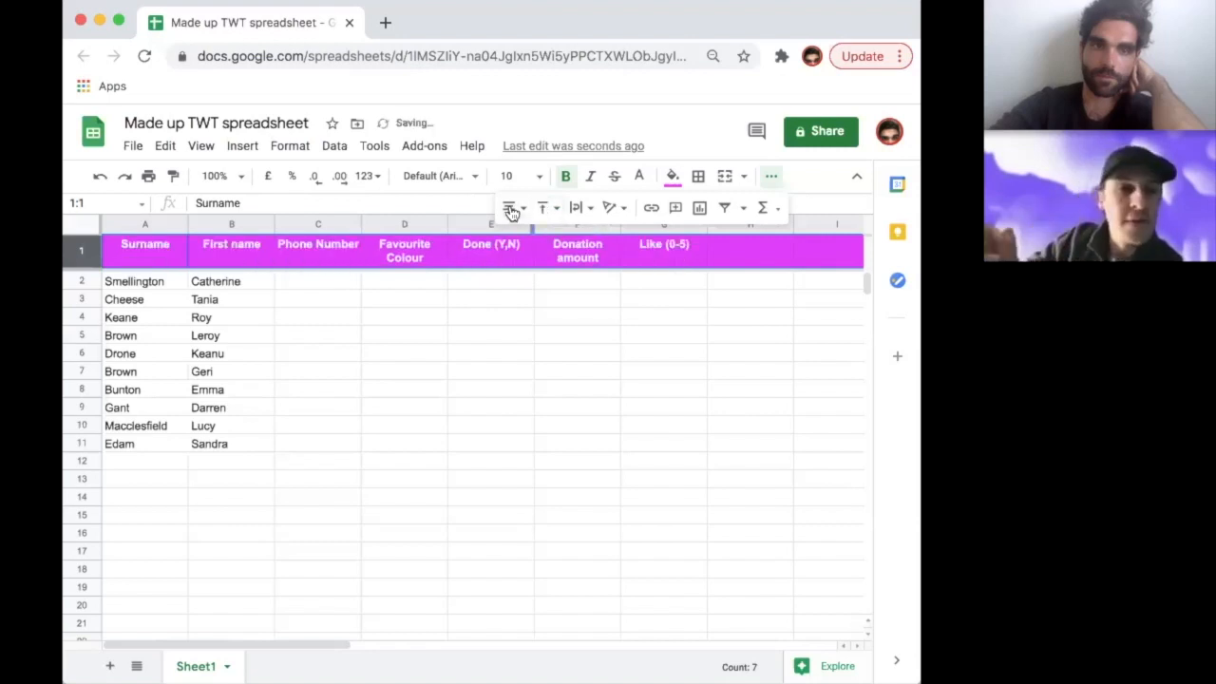
pyautogui.click(511, 209)
pyautogui.click(551, 236)
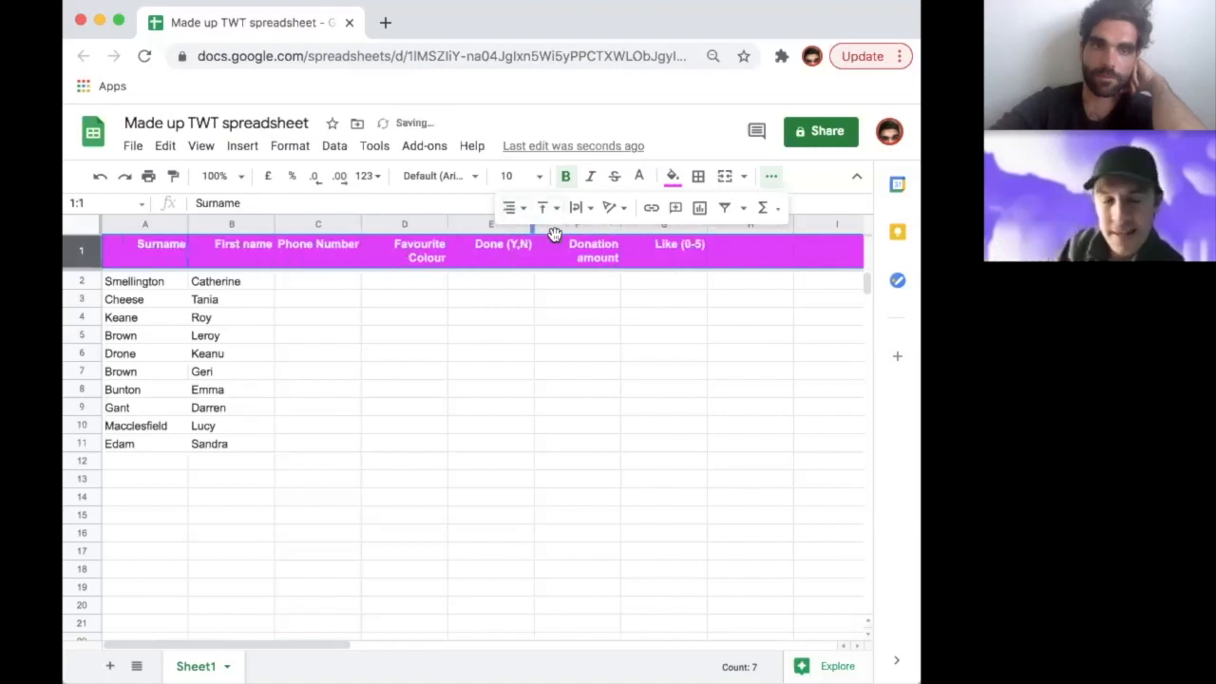
pyautogui.click(510, 211)
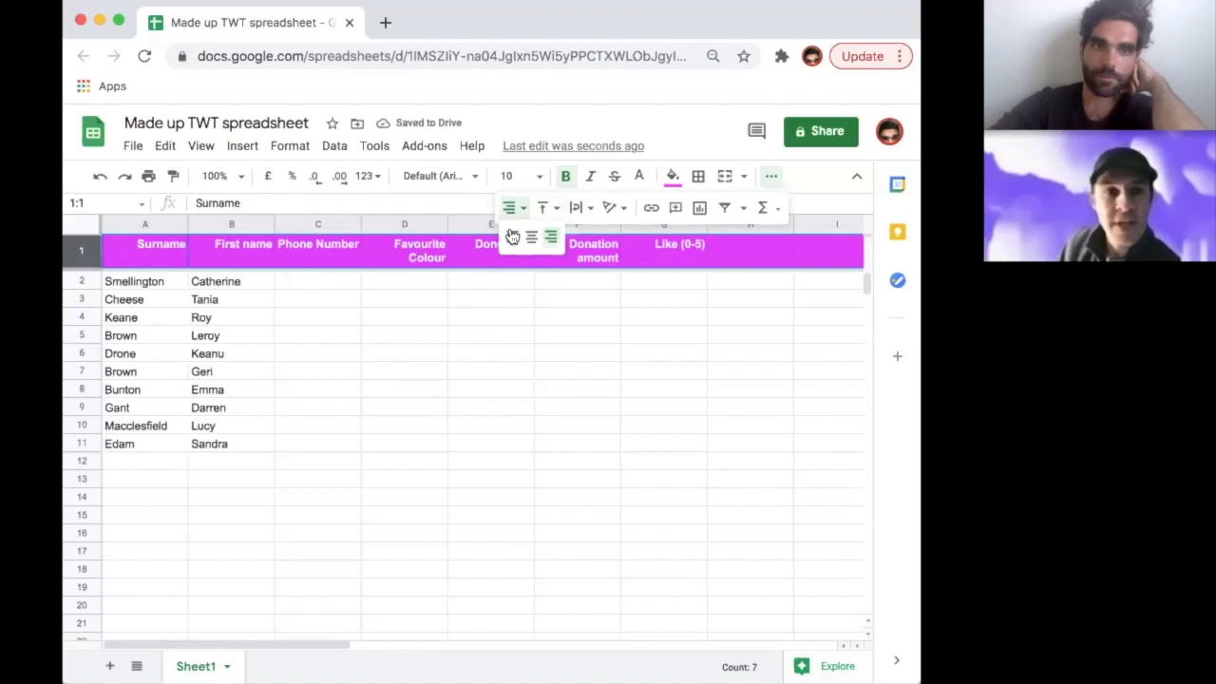
pyautogui.click(510, 235)
pyautogui.click(499, 297)
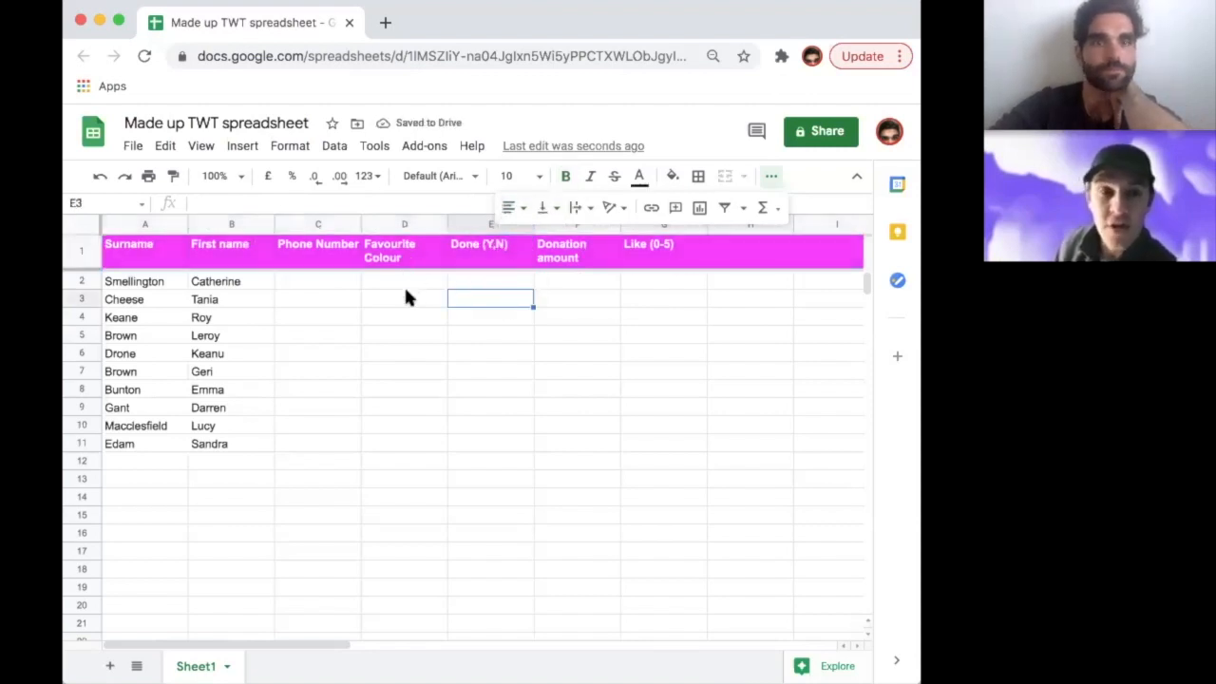
# Centre the row 1 header labels vertically.
pyautogui.click(80, 253)
pyautogui.click(542, 207)
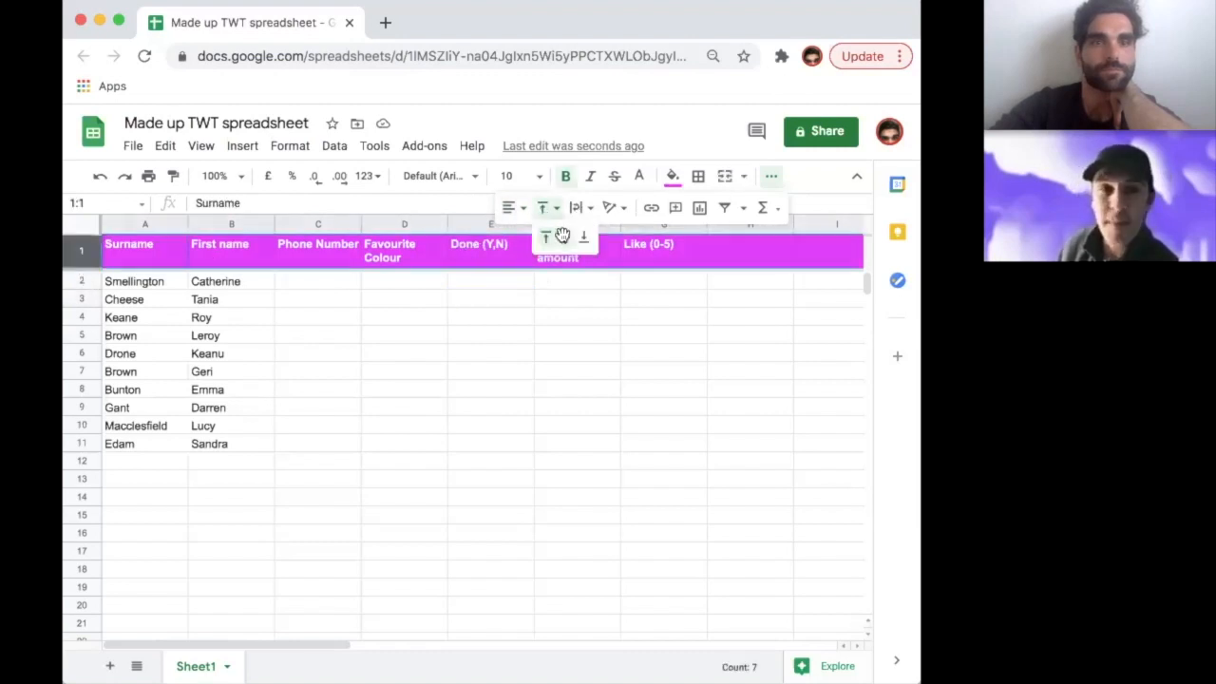
pyautogui.click(561, 235)
pyautogui.click(424, 296)
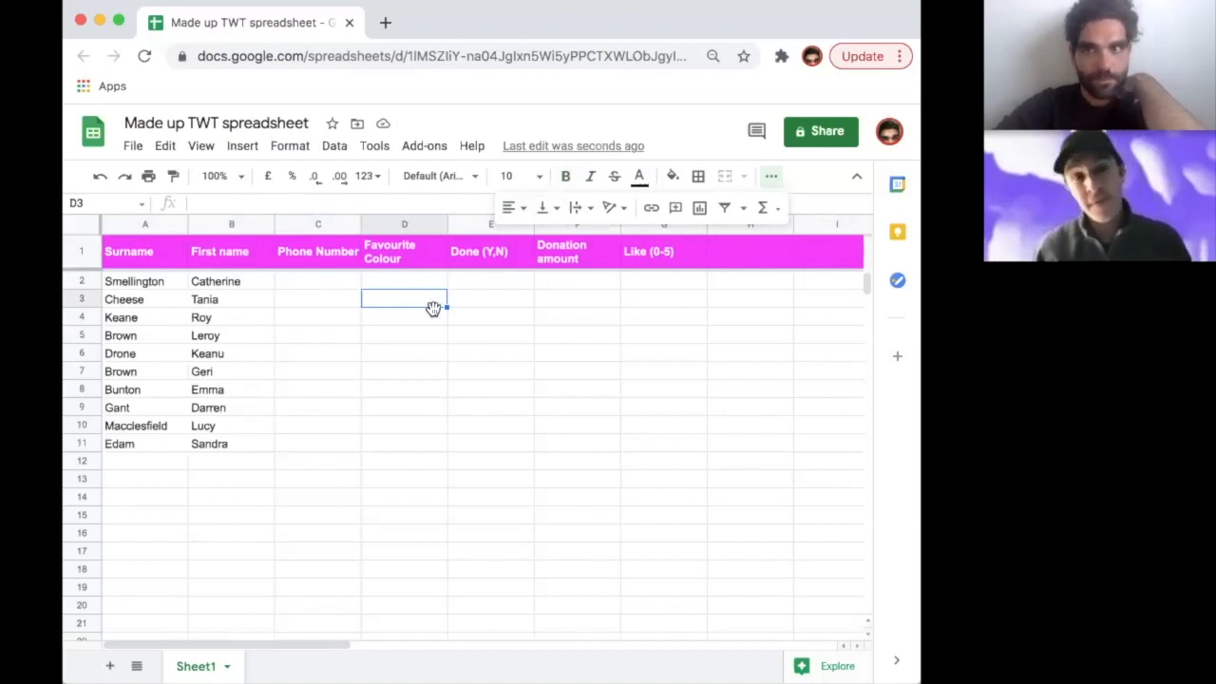
pyautogui.click(321, 278)
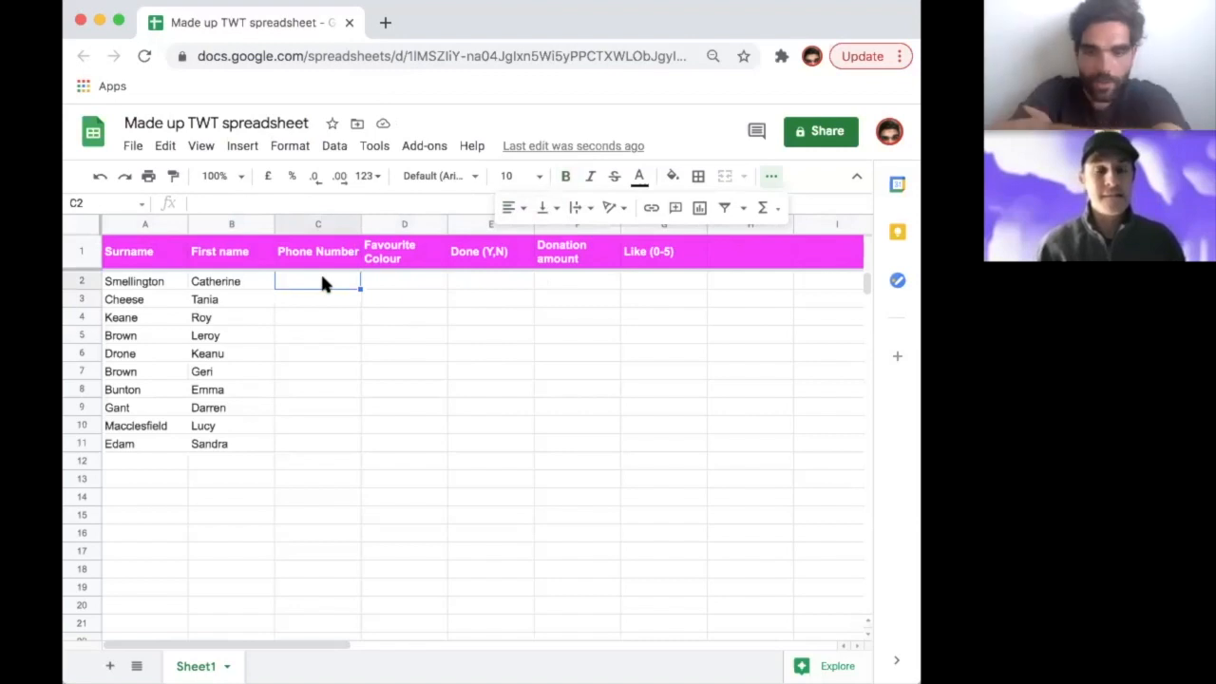
# Enter the first person's phone number in C2 and try restoring its dropped leading zero.
pyautogui.write('07')
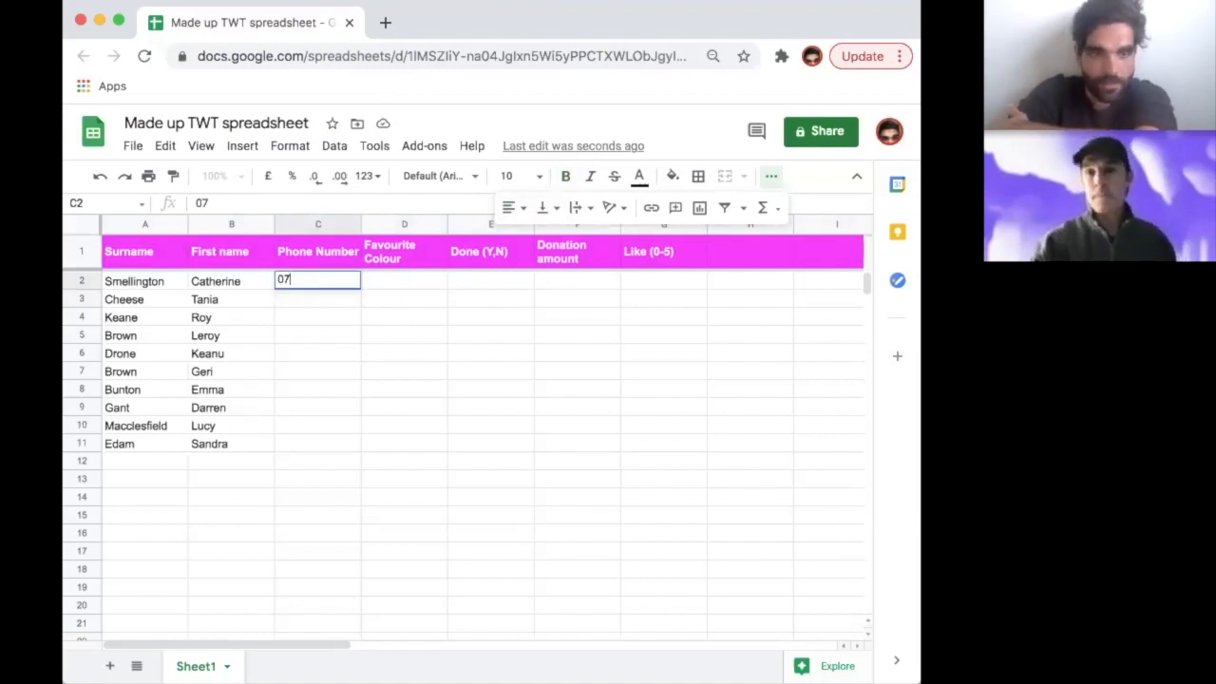
pyautogui.write('7777777')
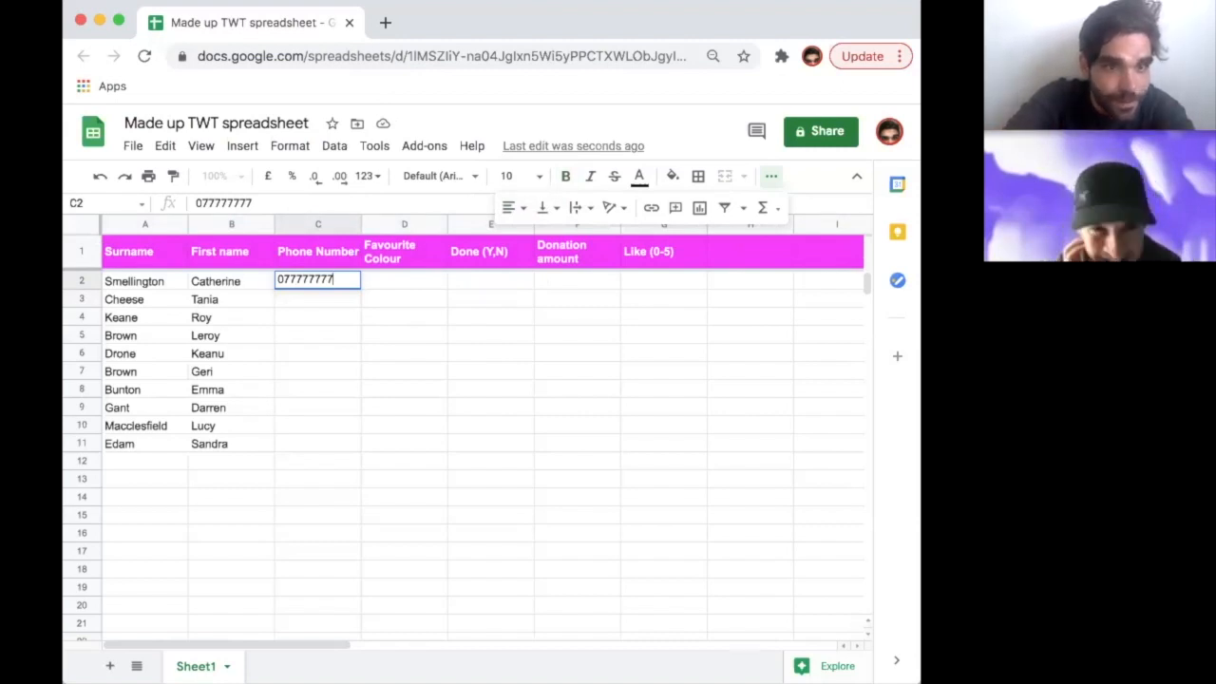
pyautogui.write('77')
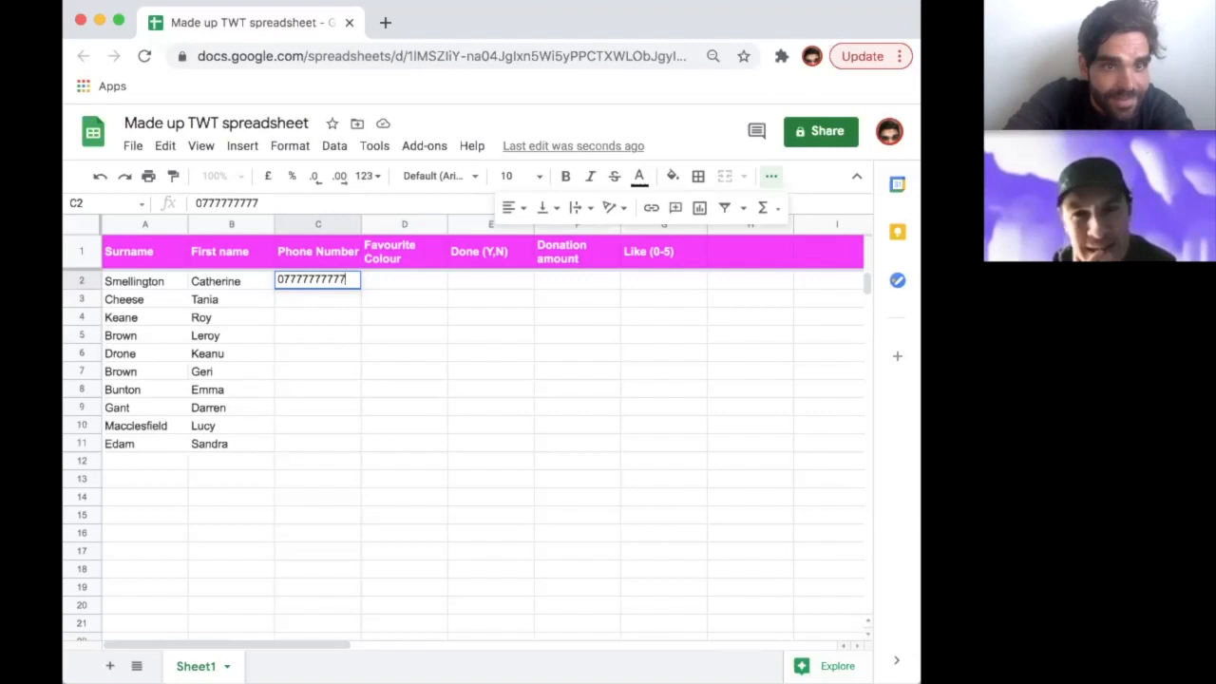
pyautogui.press('Return')
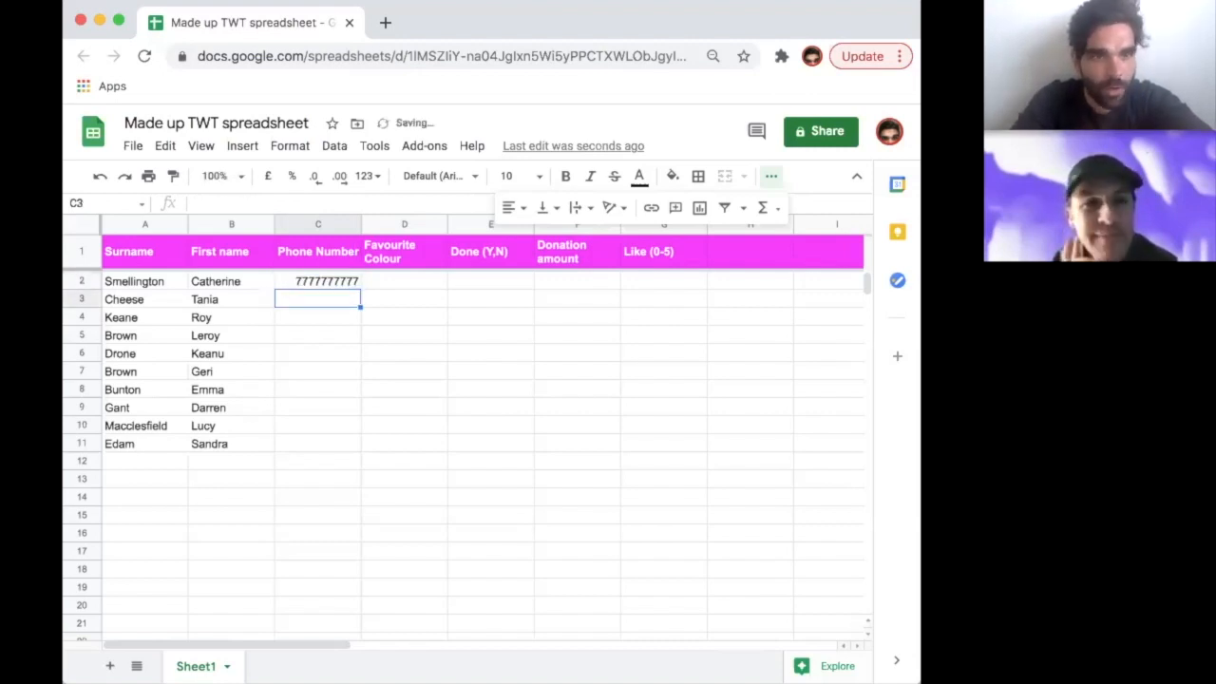
pyautogui.press('Up')
pyautogui.click(196, 202)
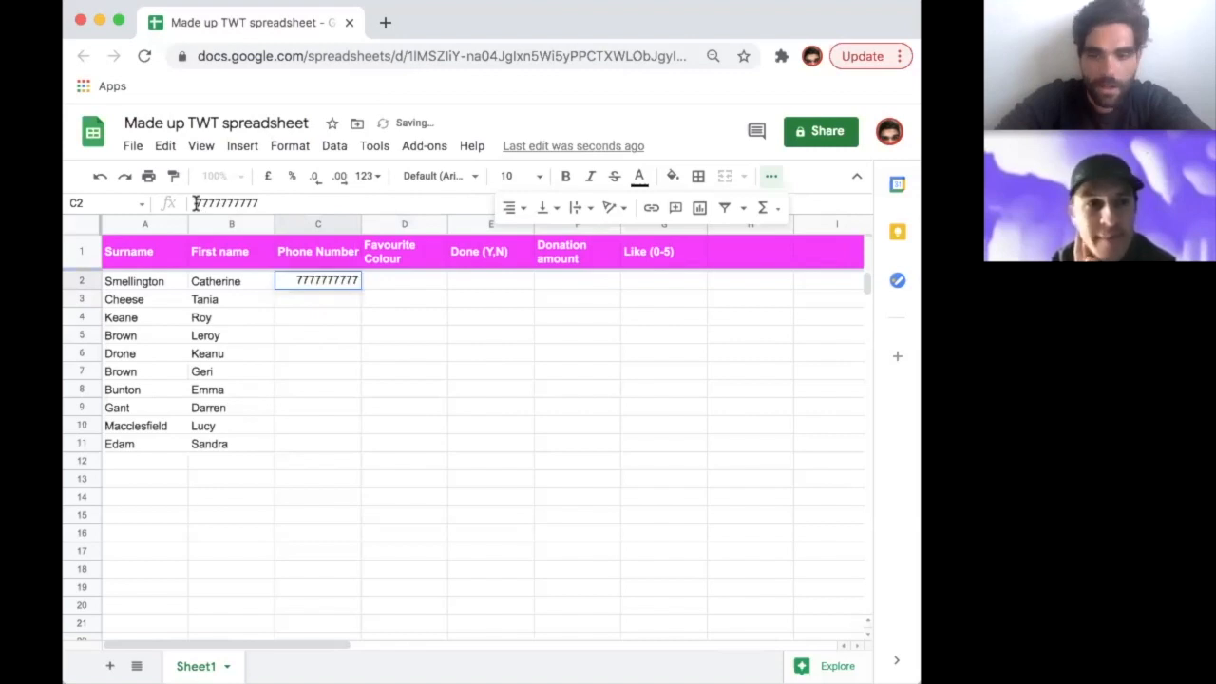
pyautogui.write('0')
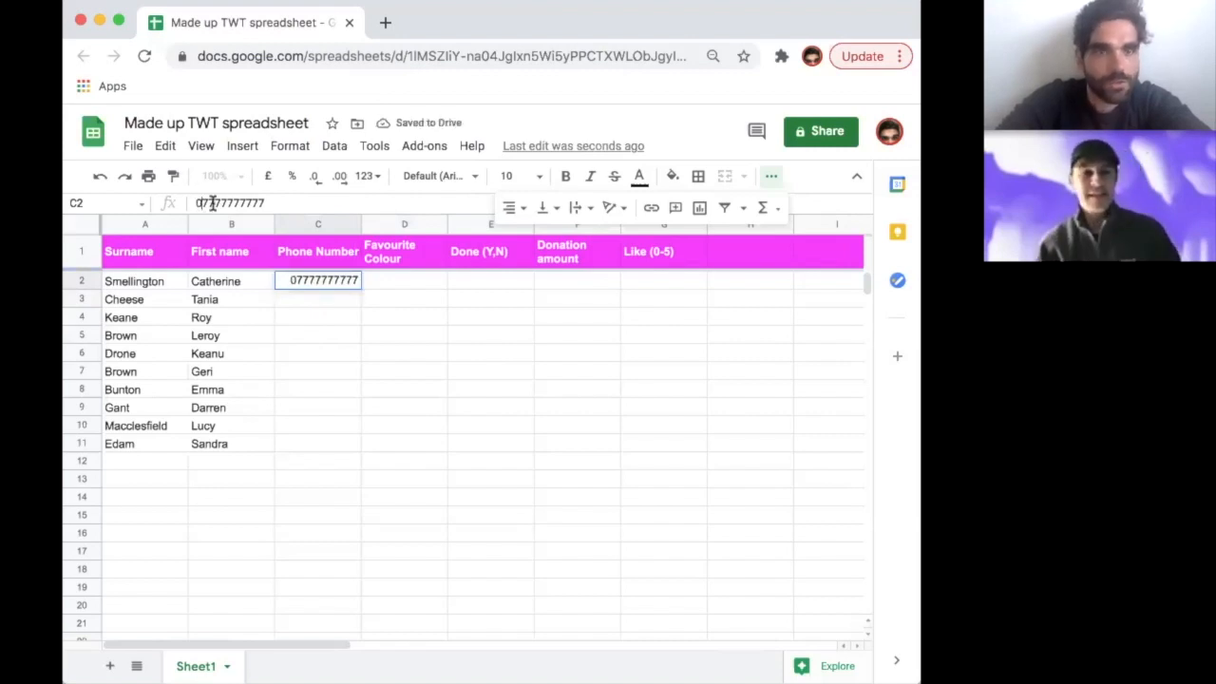
# Format C2 as Plain text and re-add the leading 0 so it is kept.
pyautogui.click(290, 148)
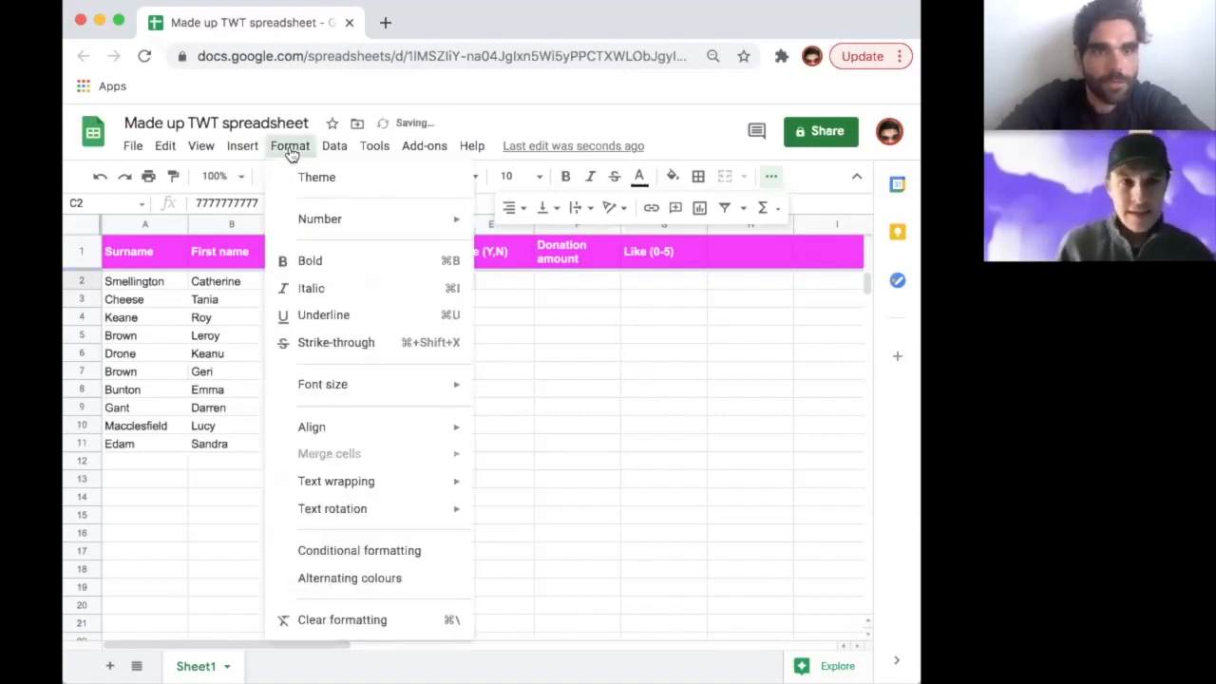
pyautogui.click(290, 147)
pyautogui.click(290, 148)
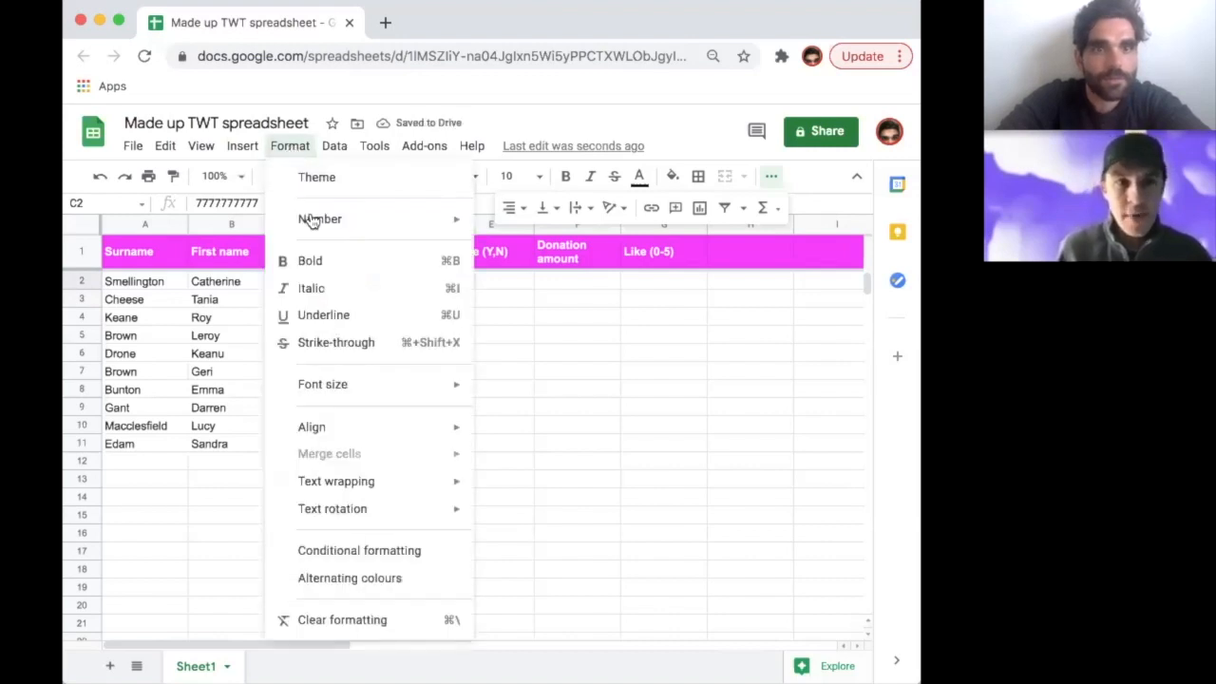
pyautogui.moveTo(316, 222)
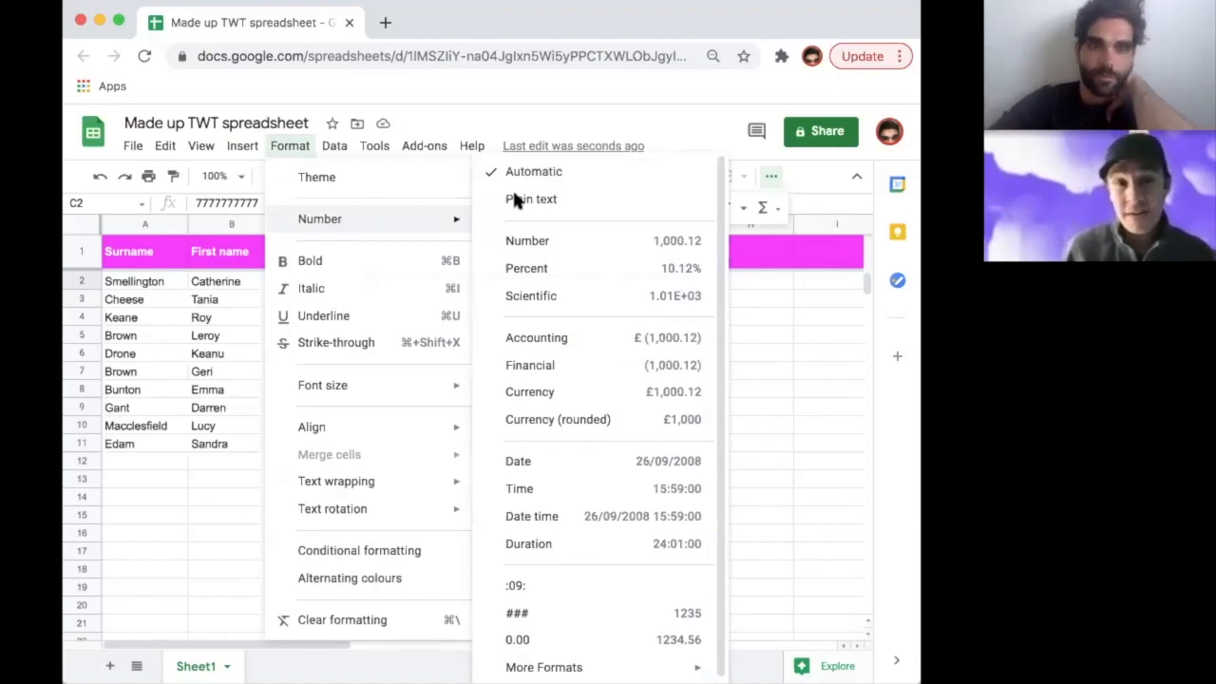
pyautogui.moveTo(442, 218)
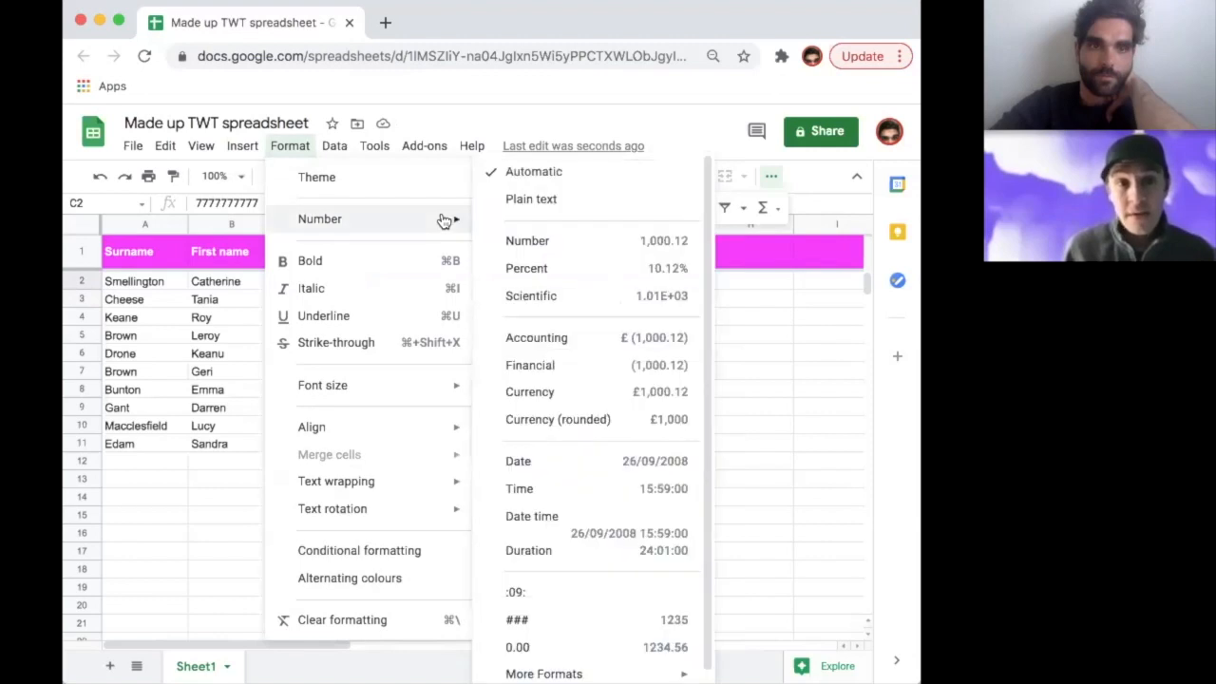
pyautogui.click(516, 203)
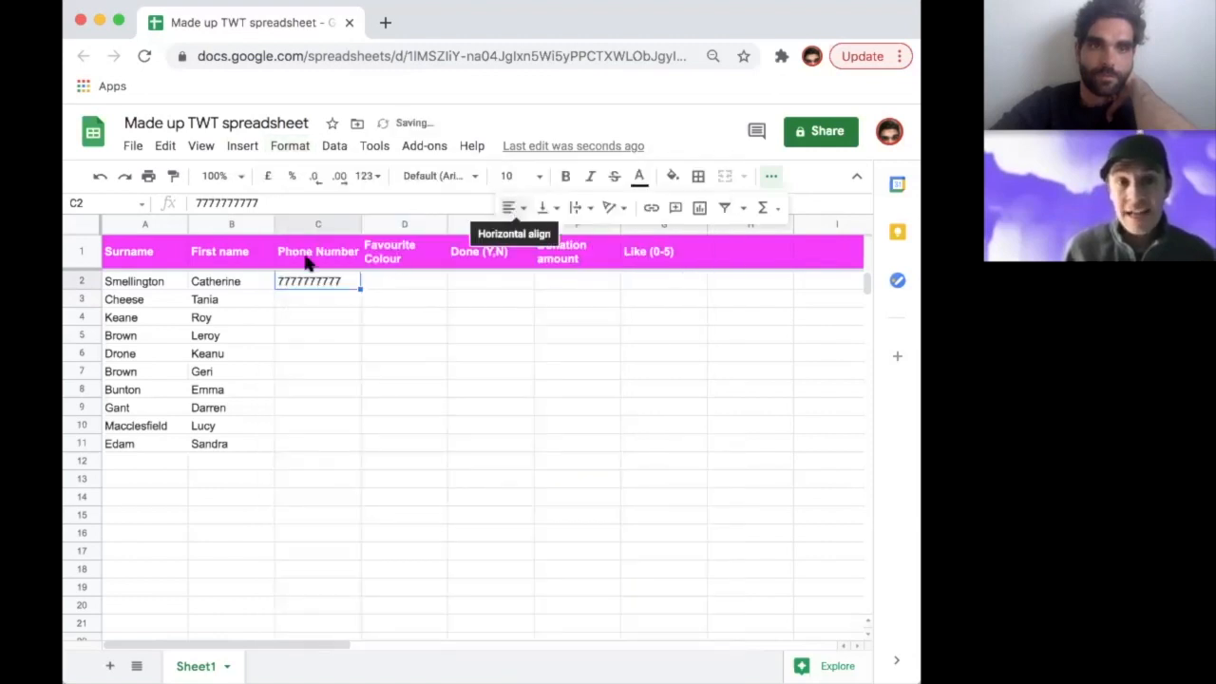
pyautogui.click(194, 202)
pyautogui.write('0')
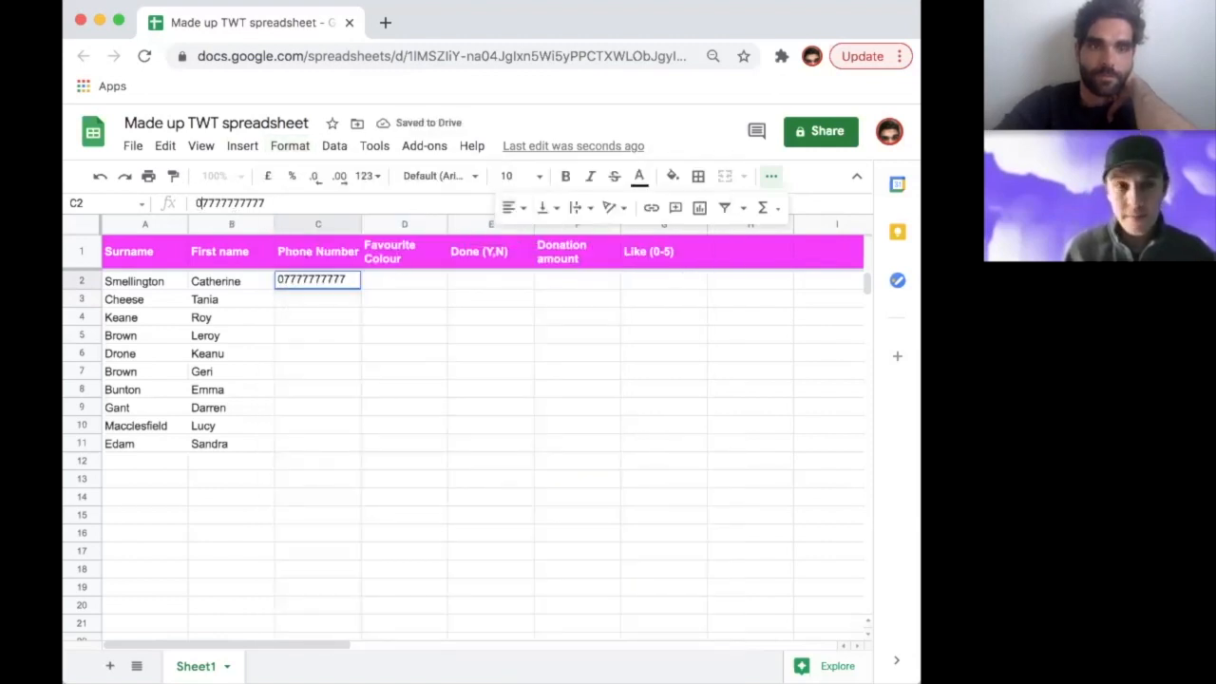
pyautogui.press('Return')
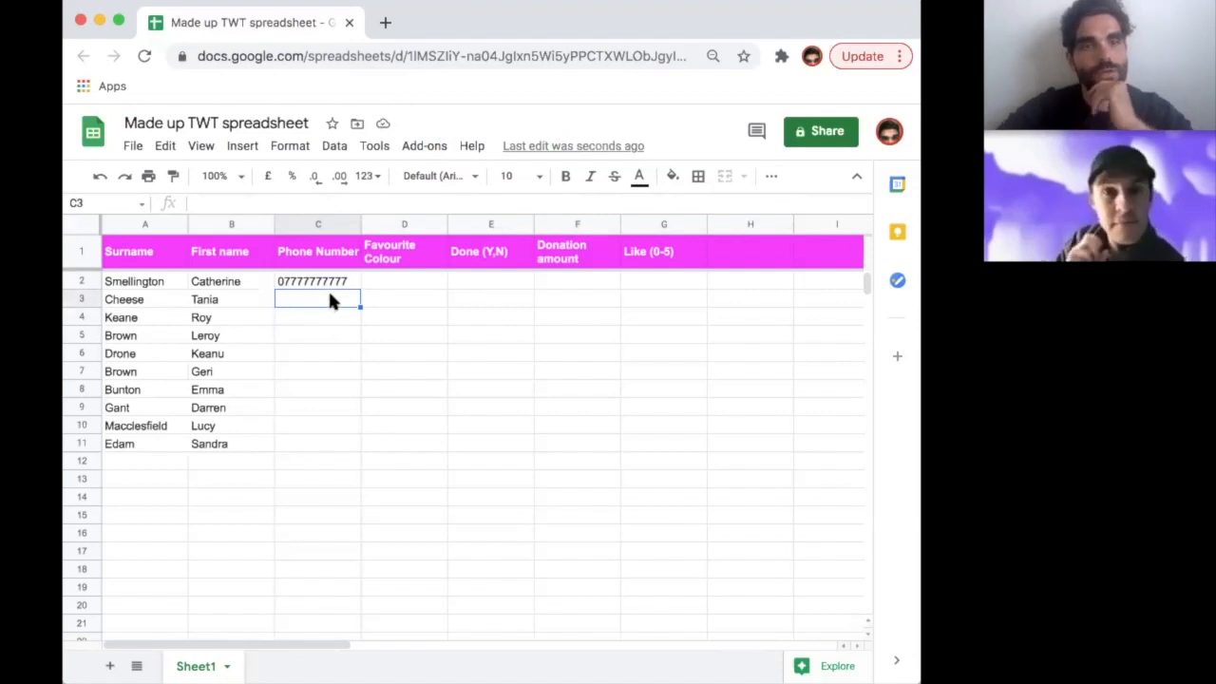
pyautogui.click(324, 224)
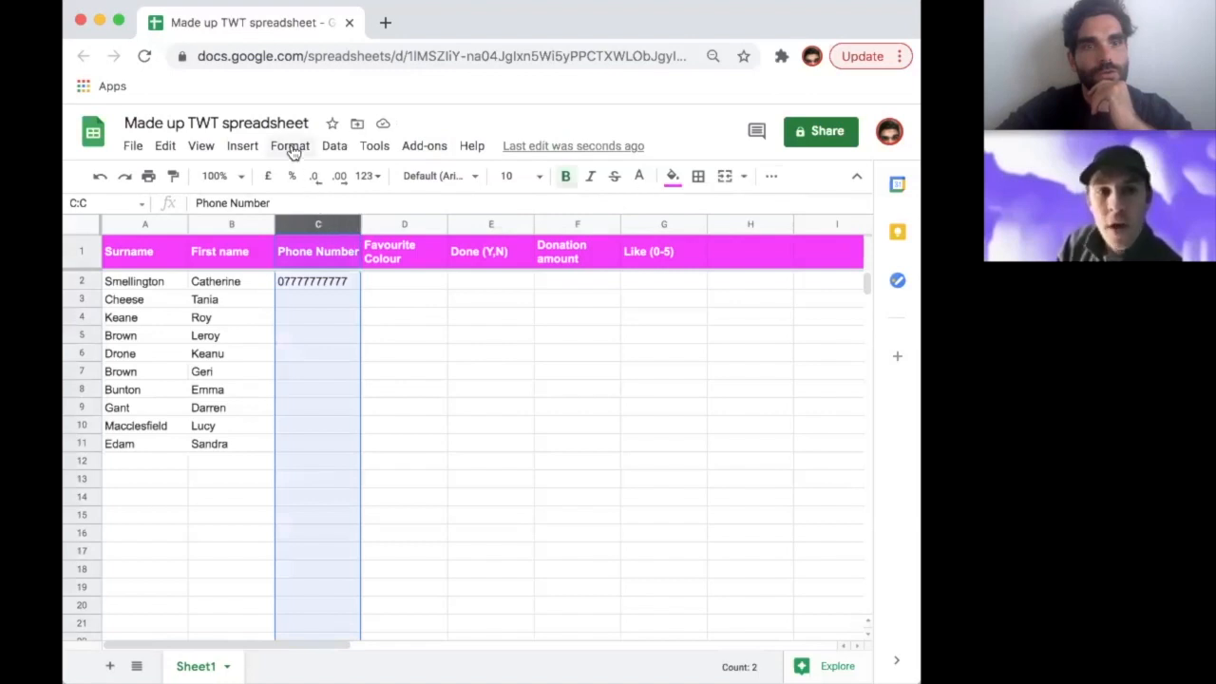
pyautogui.click(324, 276)
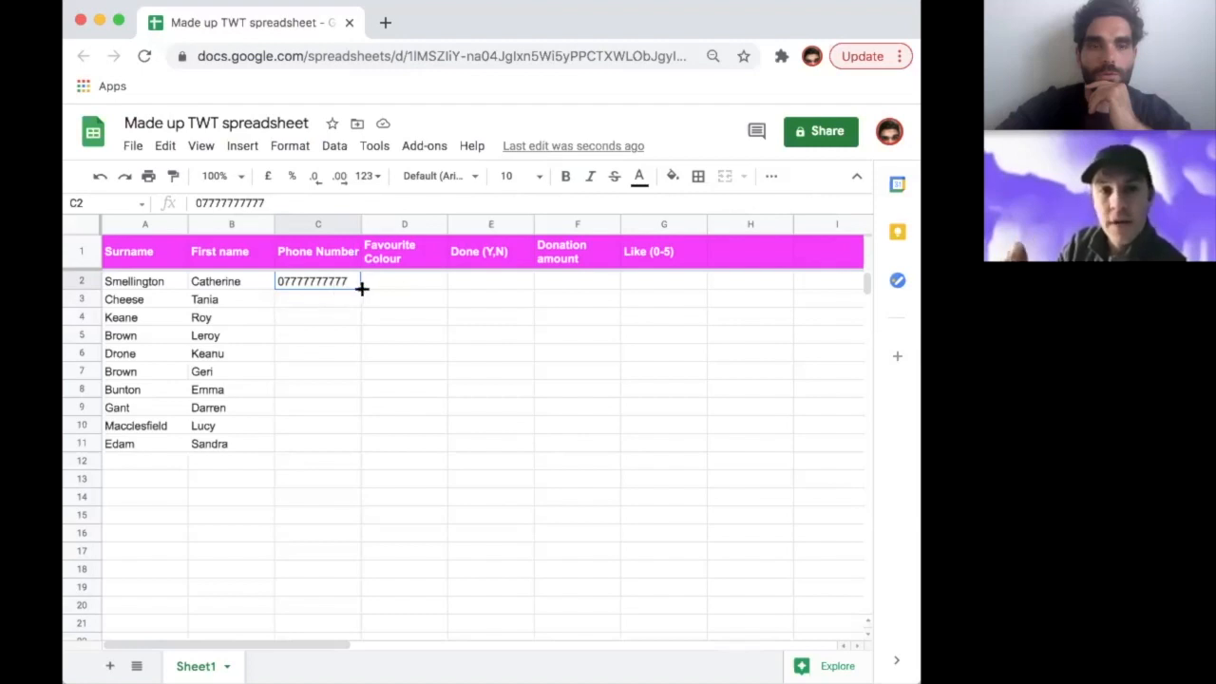
pyautogui.moveTo(361, 287); pyautogui.dragTo(348, 449)
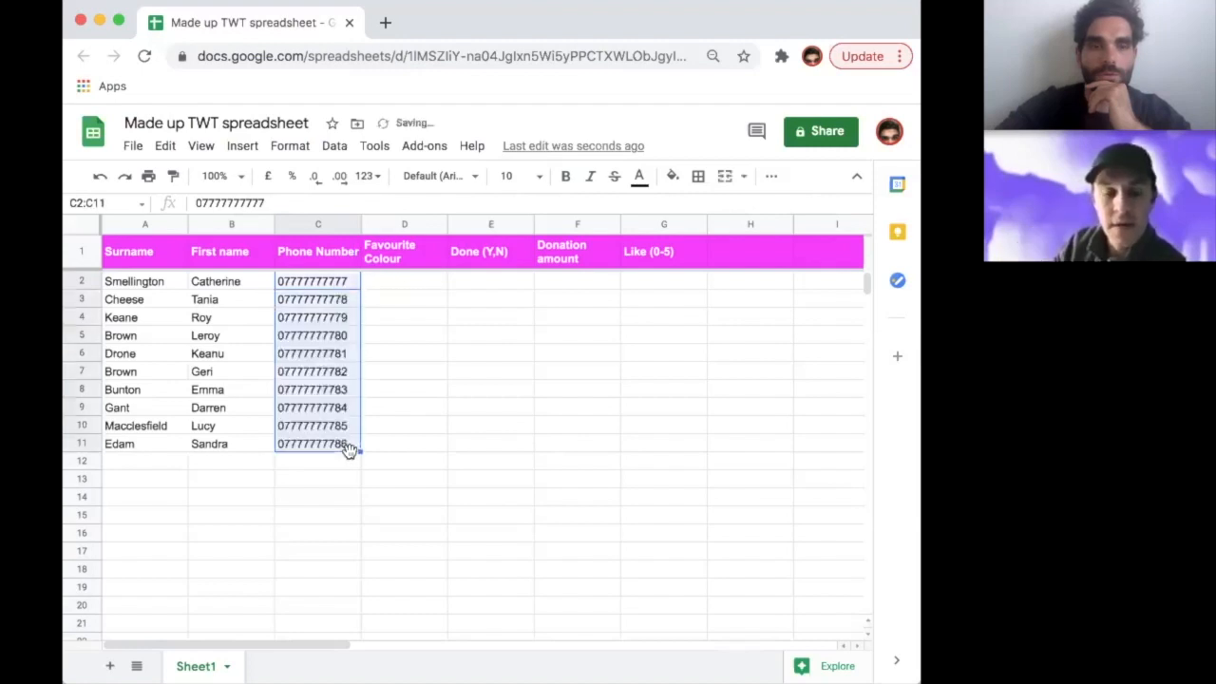
# Open then dismiss the right-click menu on the auto-filled phone numbers C2:C11.
pyautogui.rightClick(349, 315)
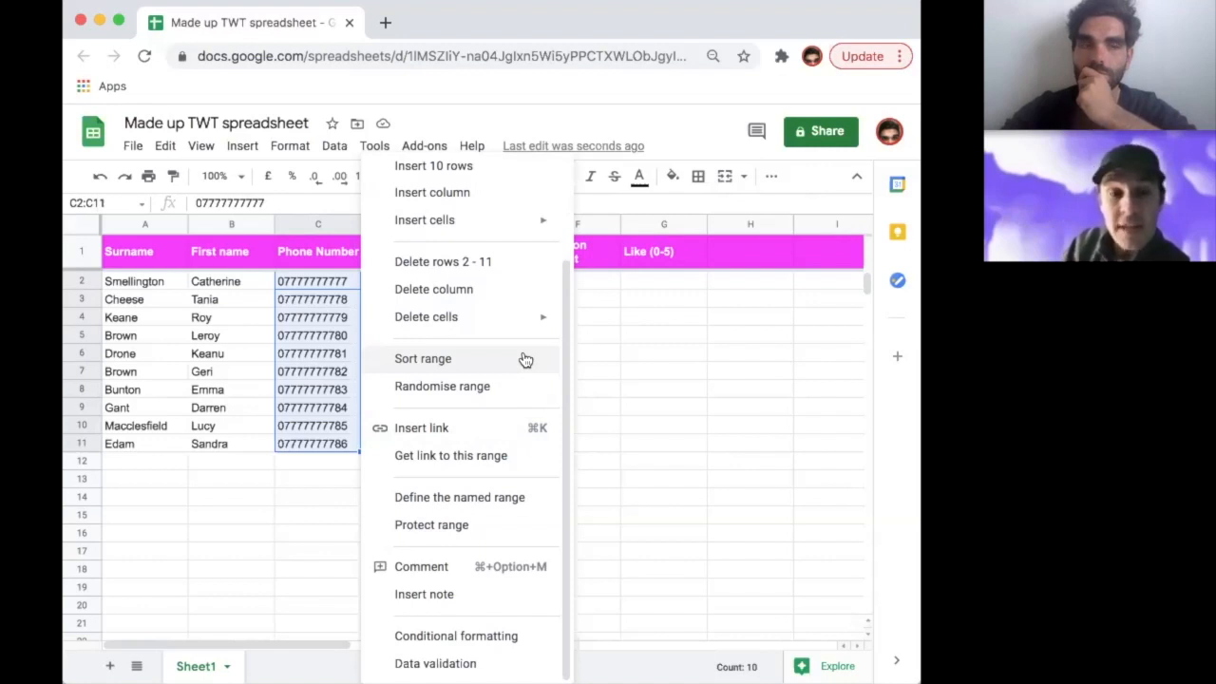
pyautogui.click(322, 475)
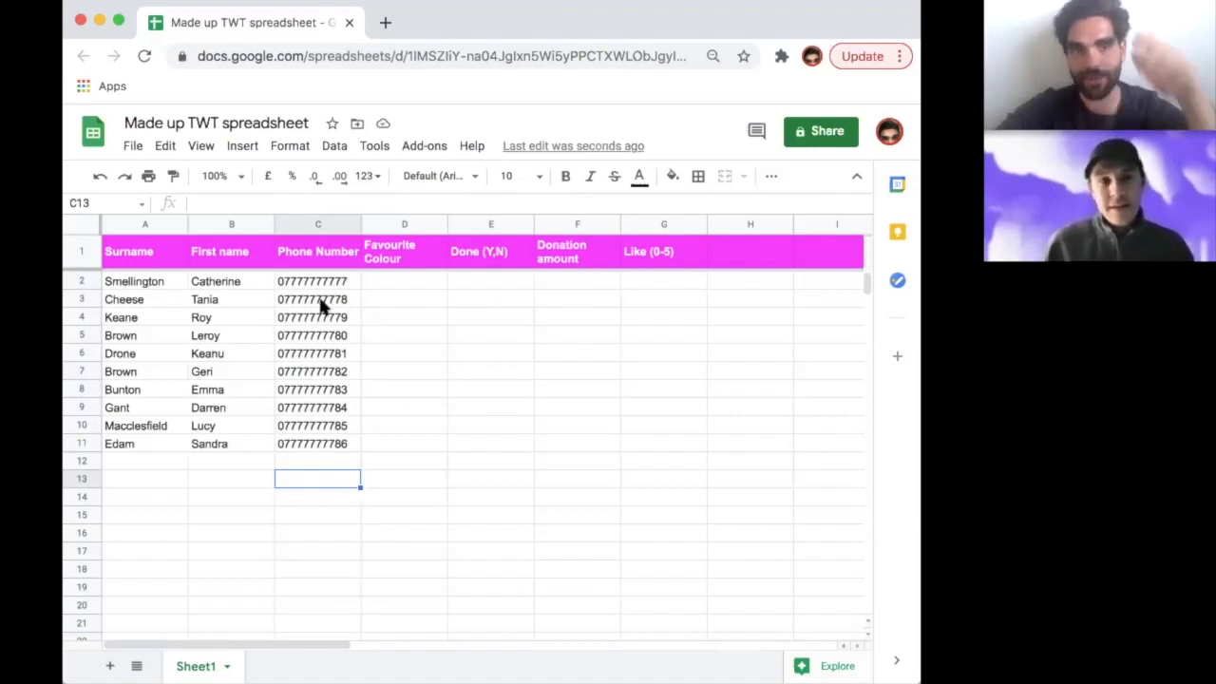
# Replace the phone number in C5 with a corrected number.
pyautogui.click(319, 338)
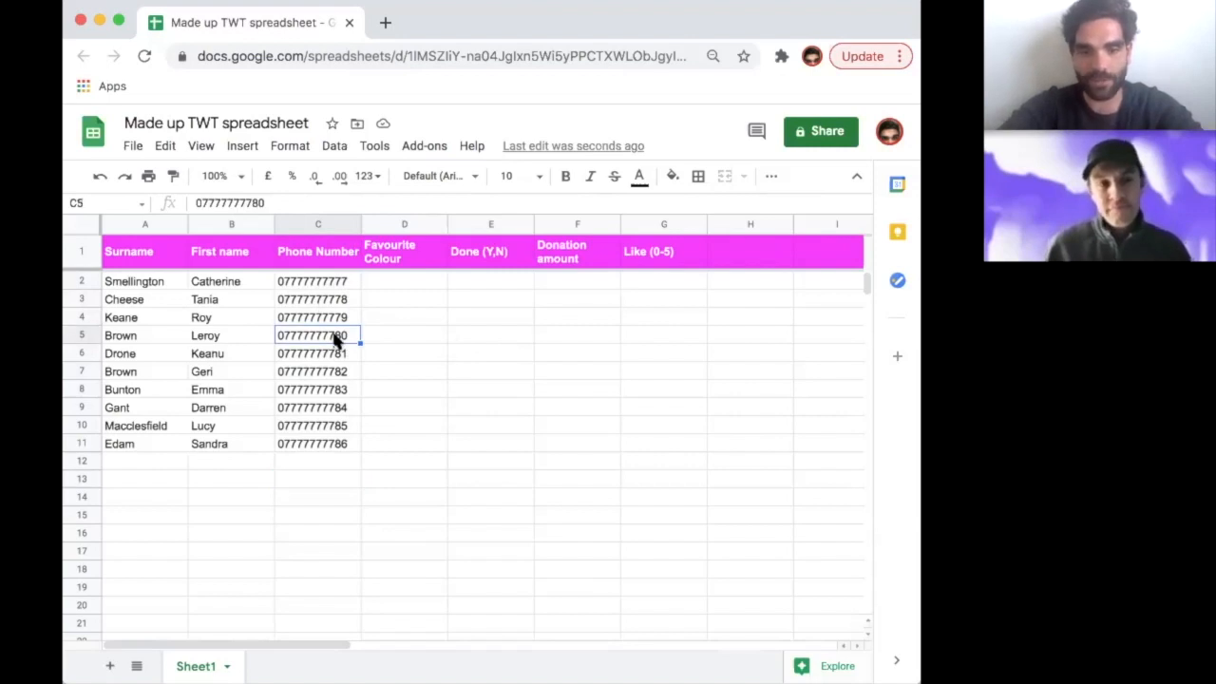
pyautogui.write('0777')
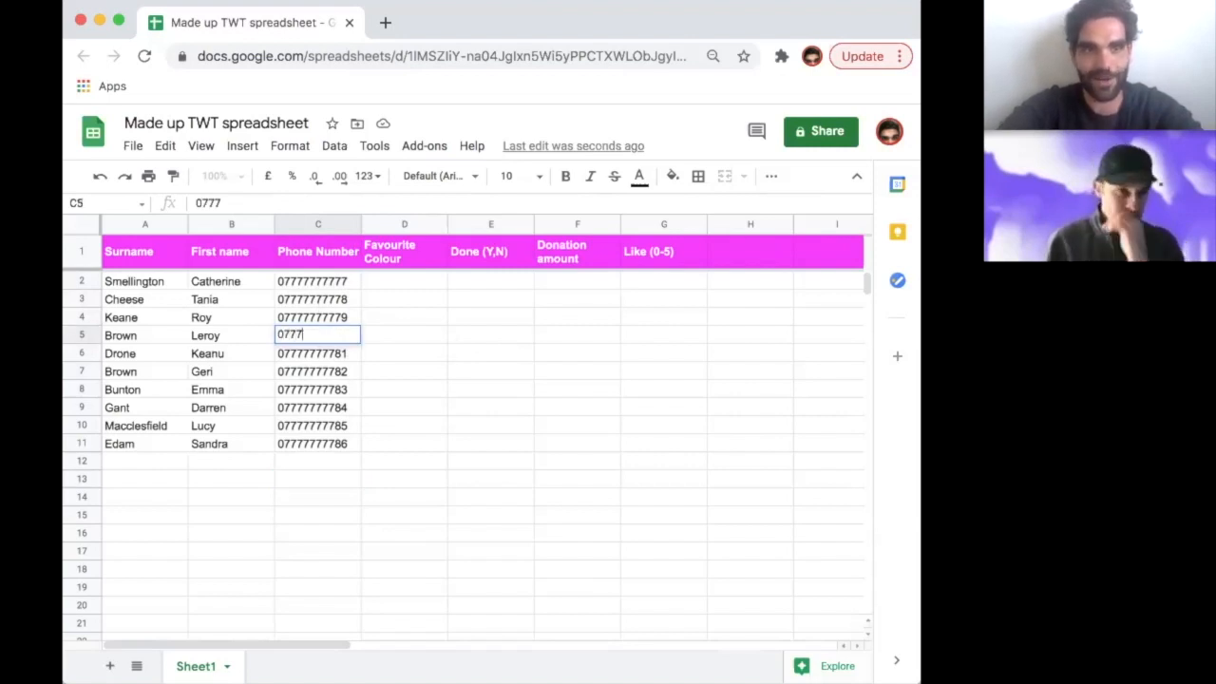
pyautogui.write('9777377')
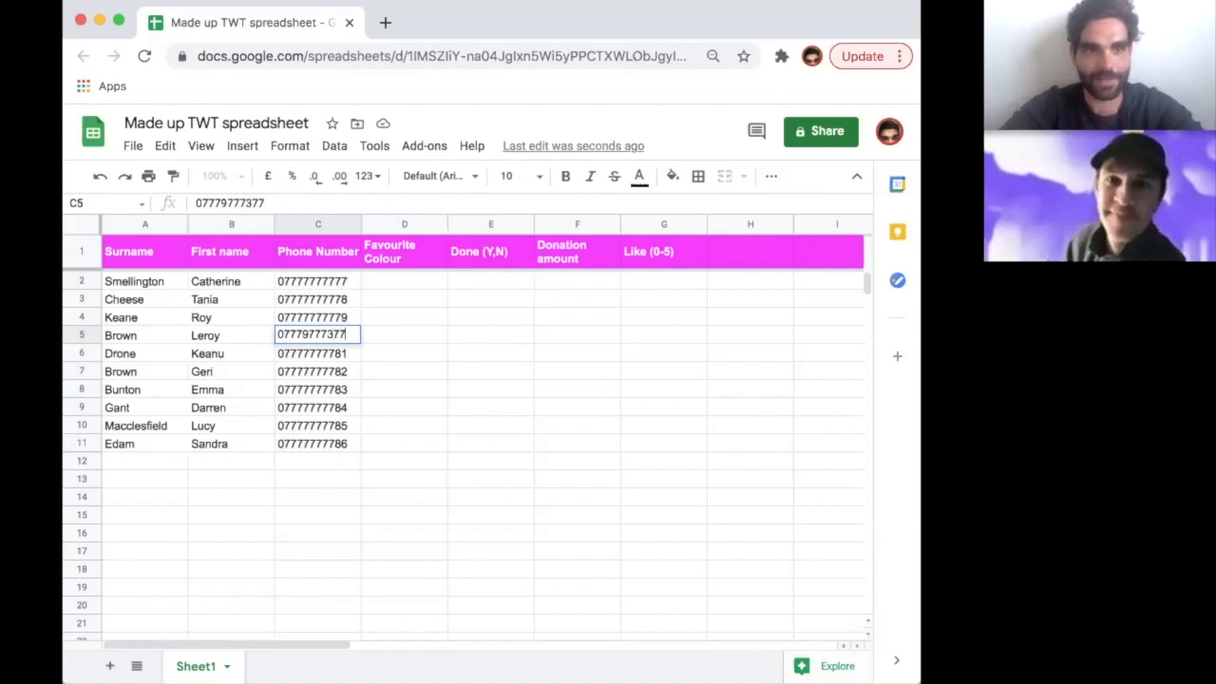
pyautogui.press('Return')
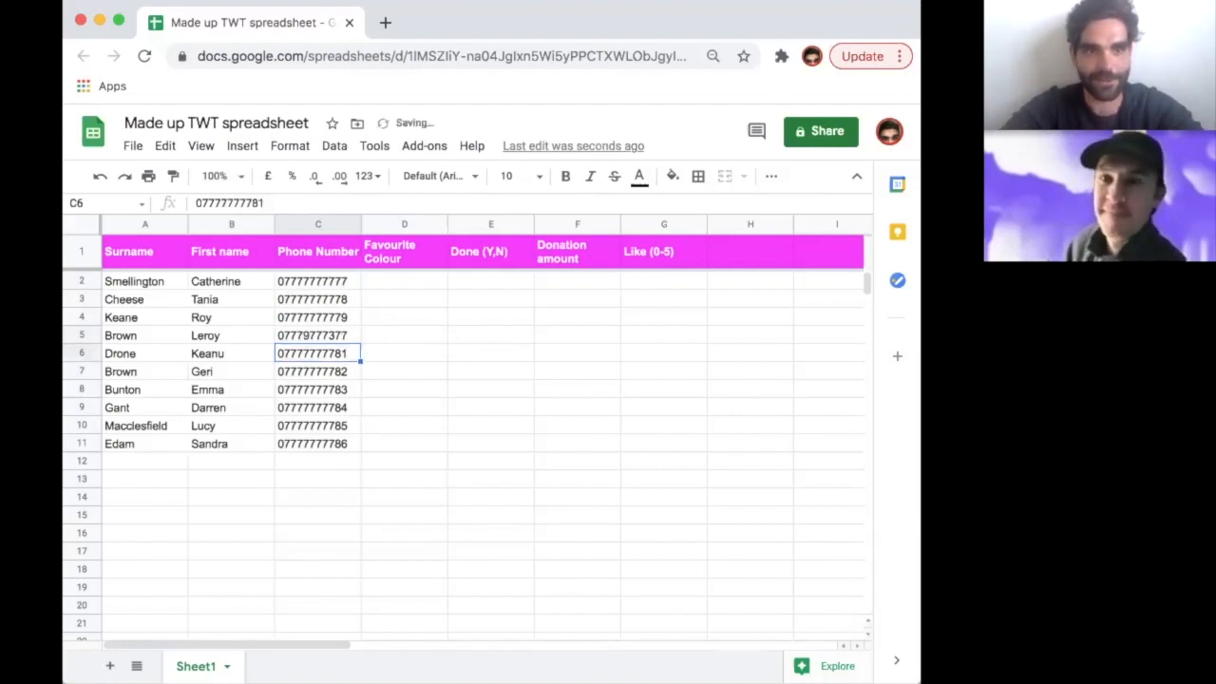
pyautogui.click(332, 338)
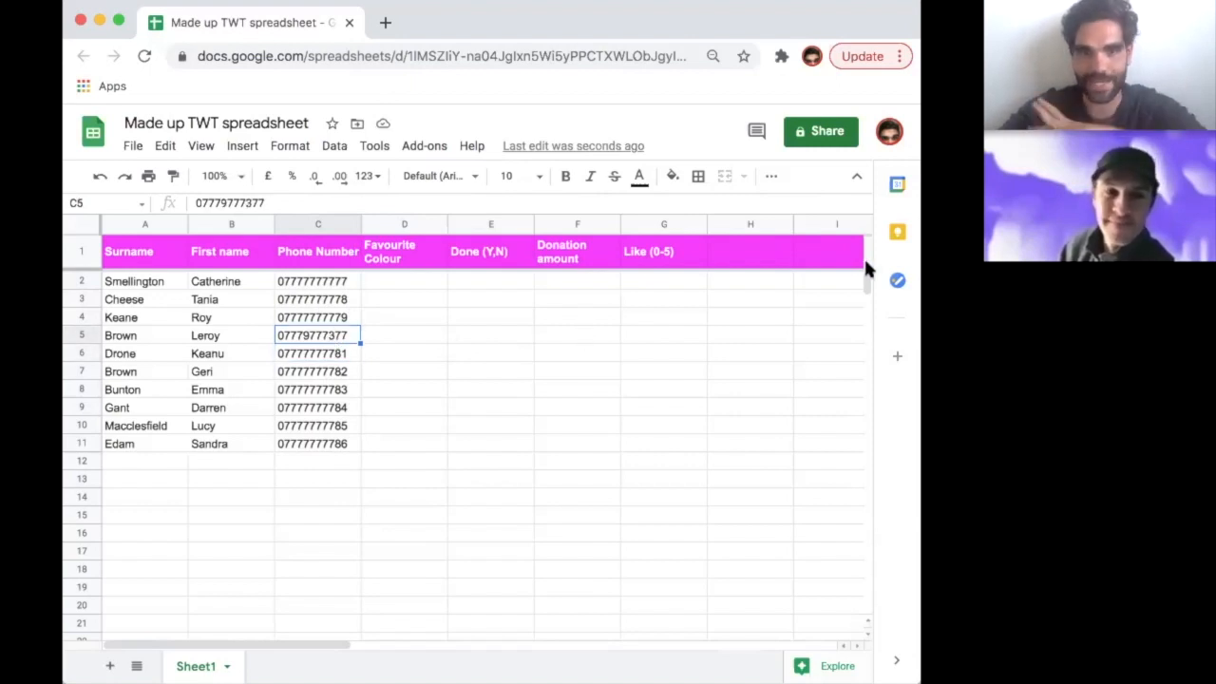
# Enter favourite colours Blue, Orange, Red, Black, White, Red, Orange, Blue, Purple, Green in D2:D11.
pyautogui.click(408, 287)
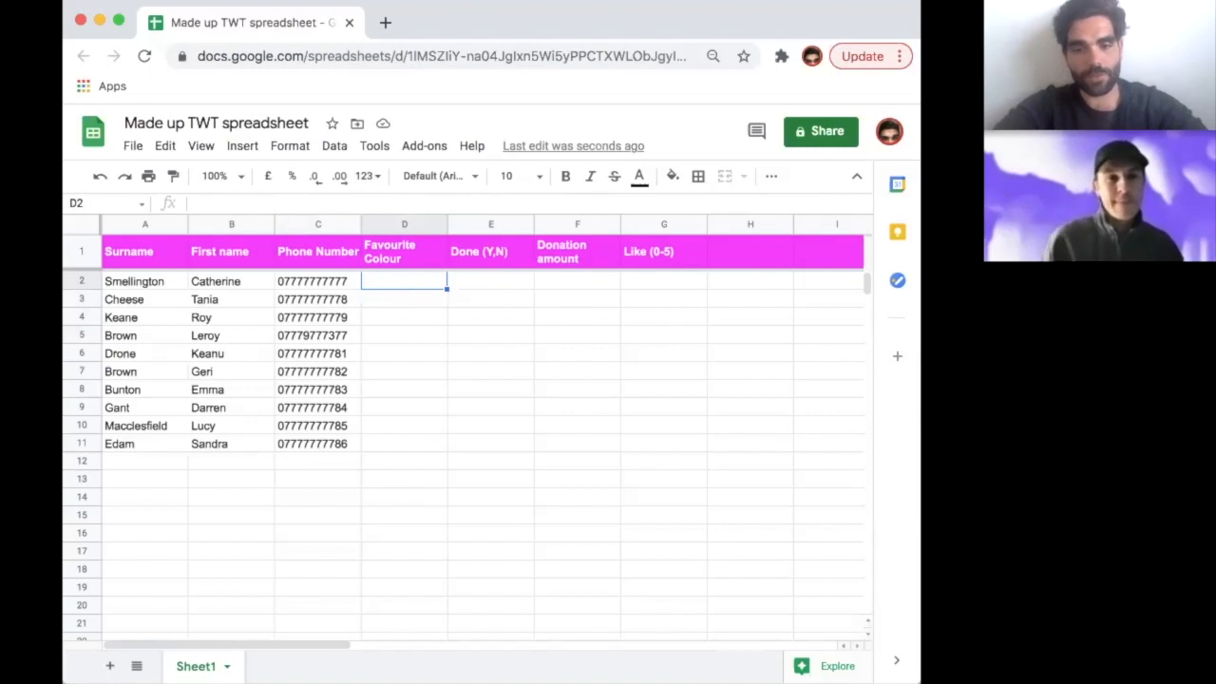
pyautogui.write('Blue')
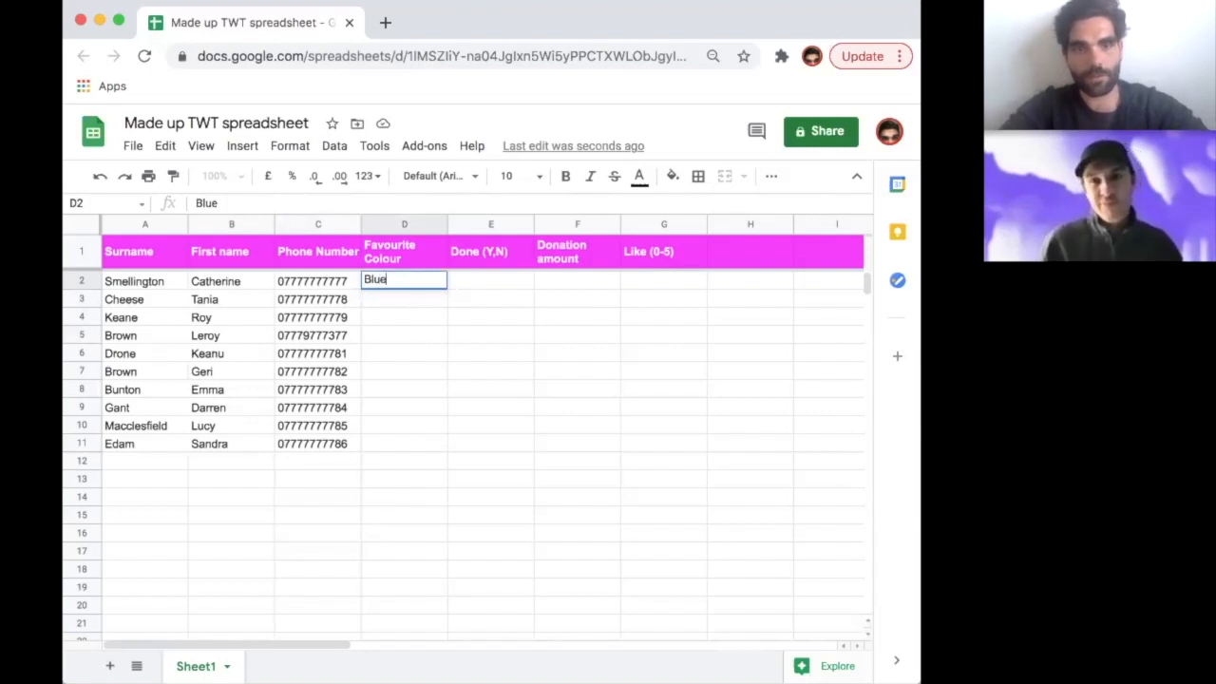
pyautogui.press('Return')
pyautogui.write('Orange')
pyautogui.press('Return')
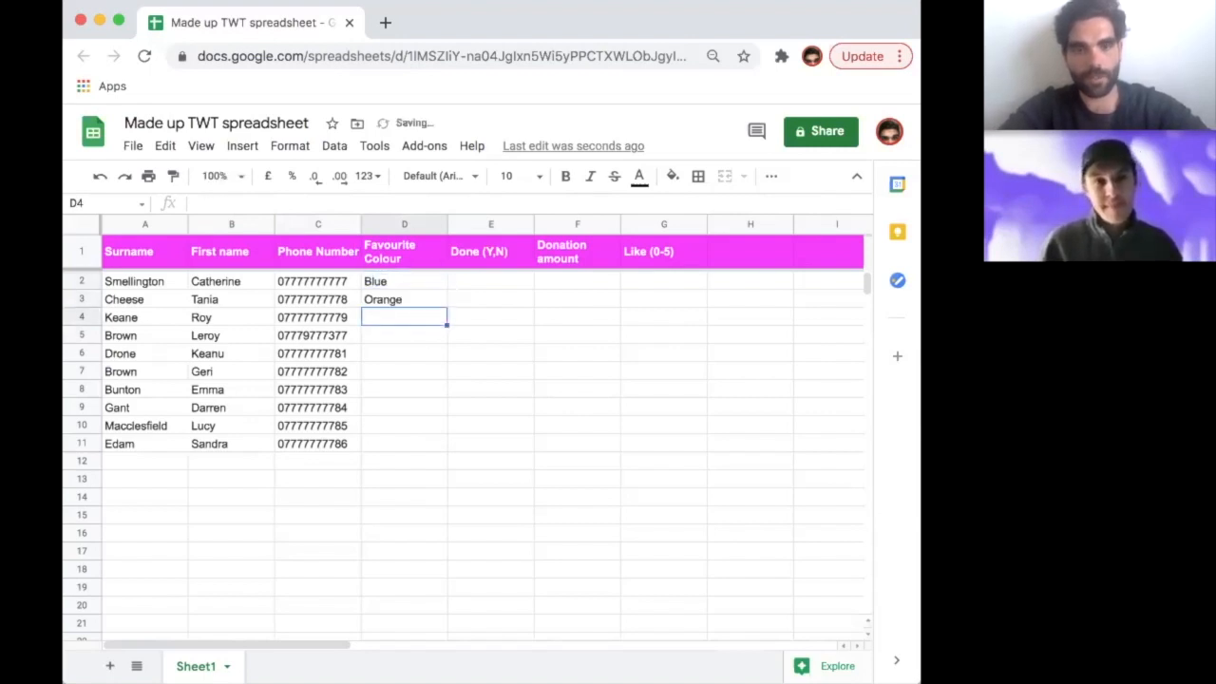
pyautogui.write('Red')
pyautogui.press('Return')
pyautogui.write('Black')
pyautogui.press('Return')
pyautogui.write('White')
pyautogui.press('Return')
pyautogui.write('Red')
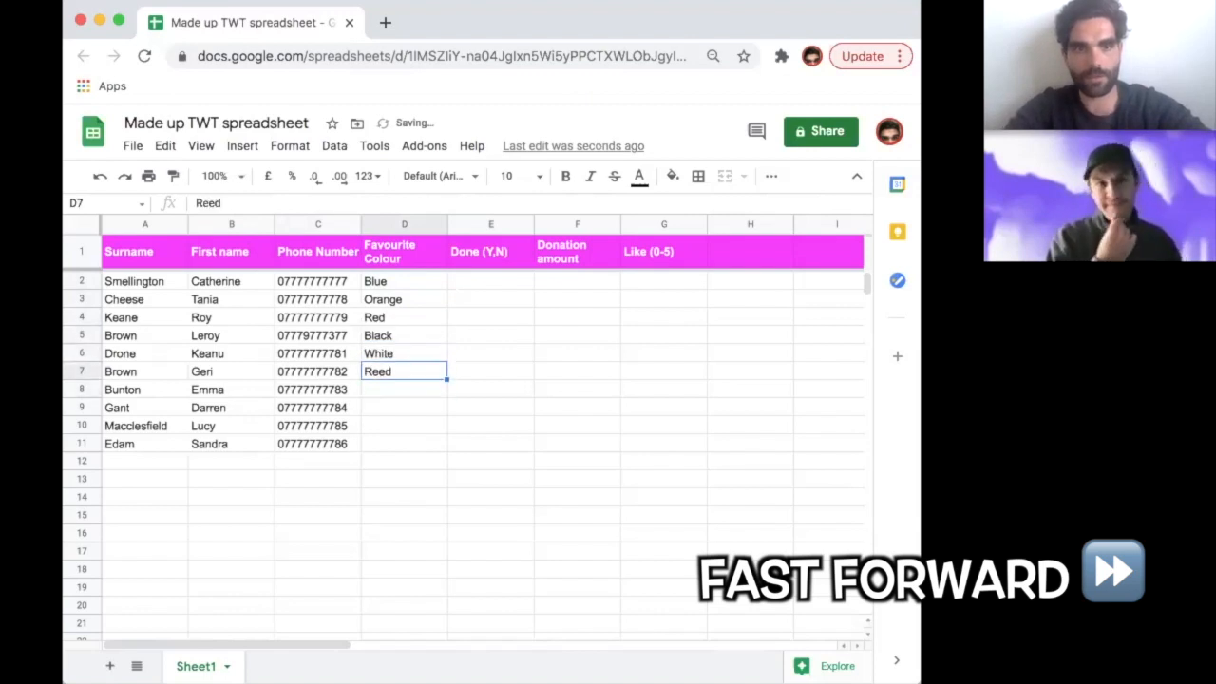
pyautogui.press('Return')
pyautogui.write('Orange')
pyautogui.press('Return')
pyautogui.write('Blue')
pyautogui.press('Return')
pyautogui.write('Purple')
pyautogui.press('Return')
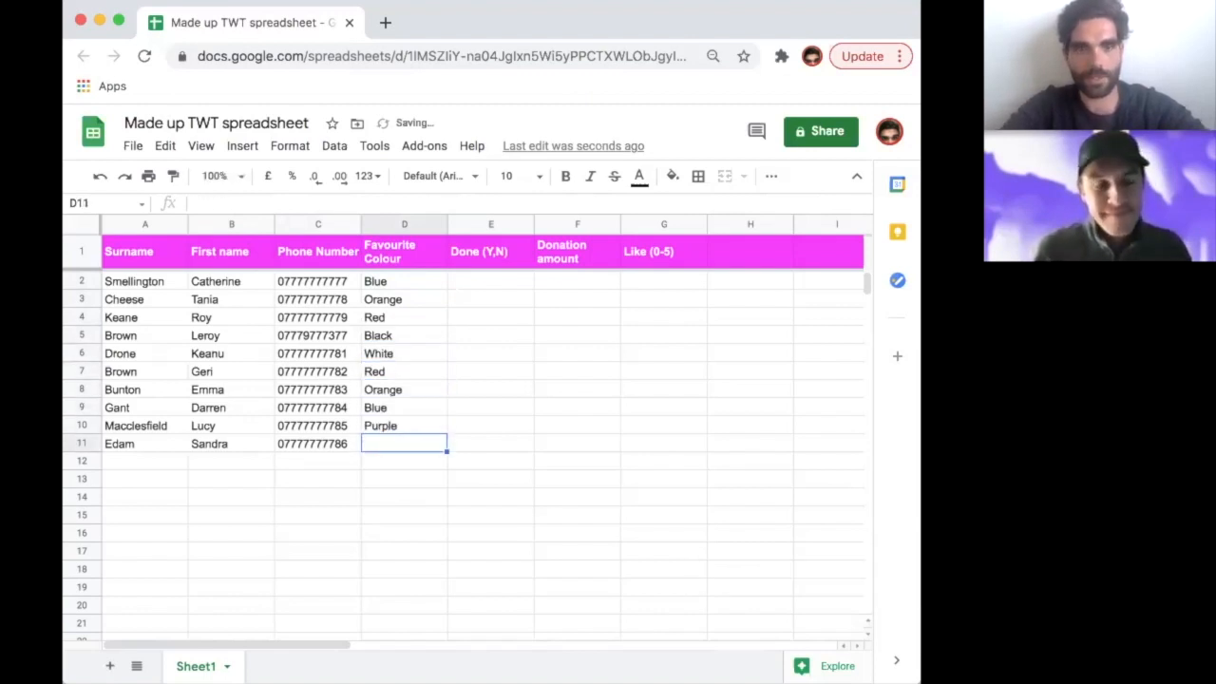
pyautogui.write('Green')
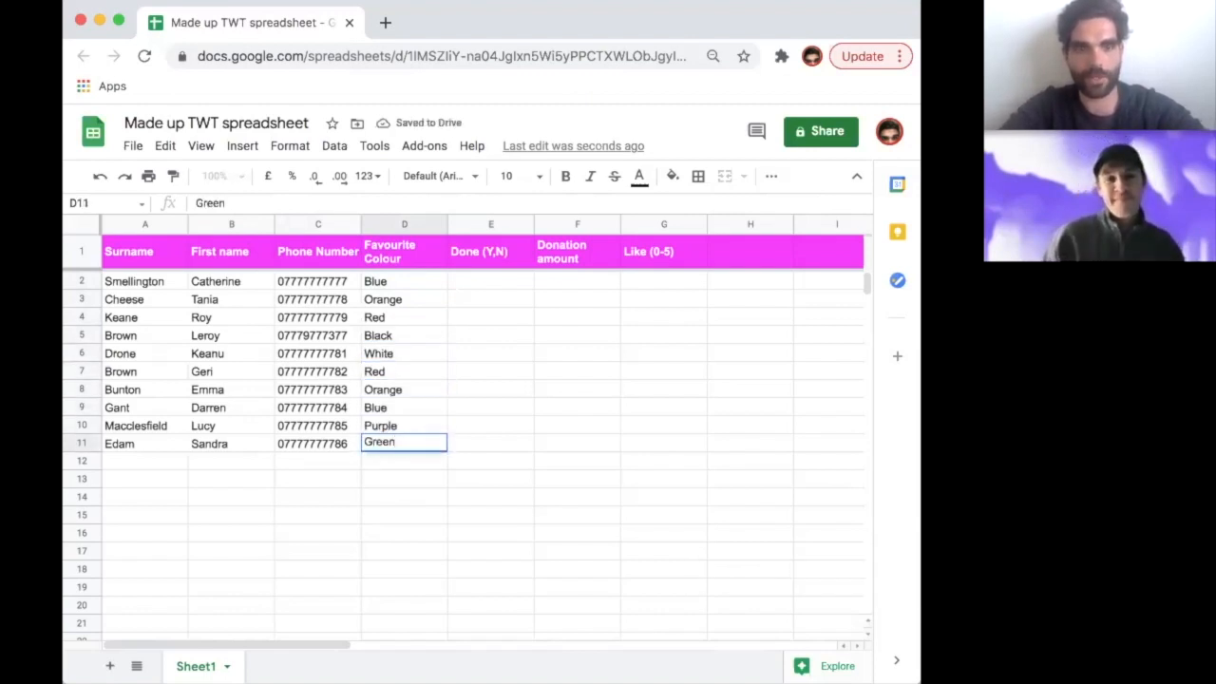
pyautogui.press('Return')
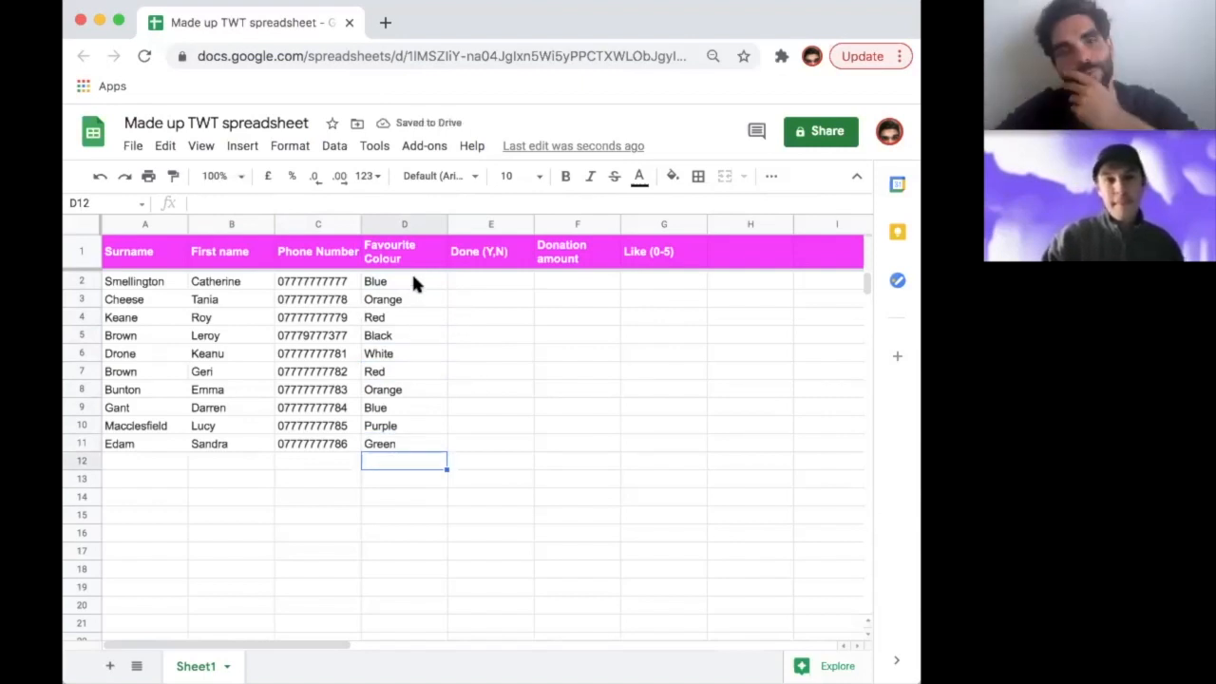
# Select the Favourite Colour column D and open its conditional format rules for D1:D1000.
pyautogui.click(404, 223)
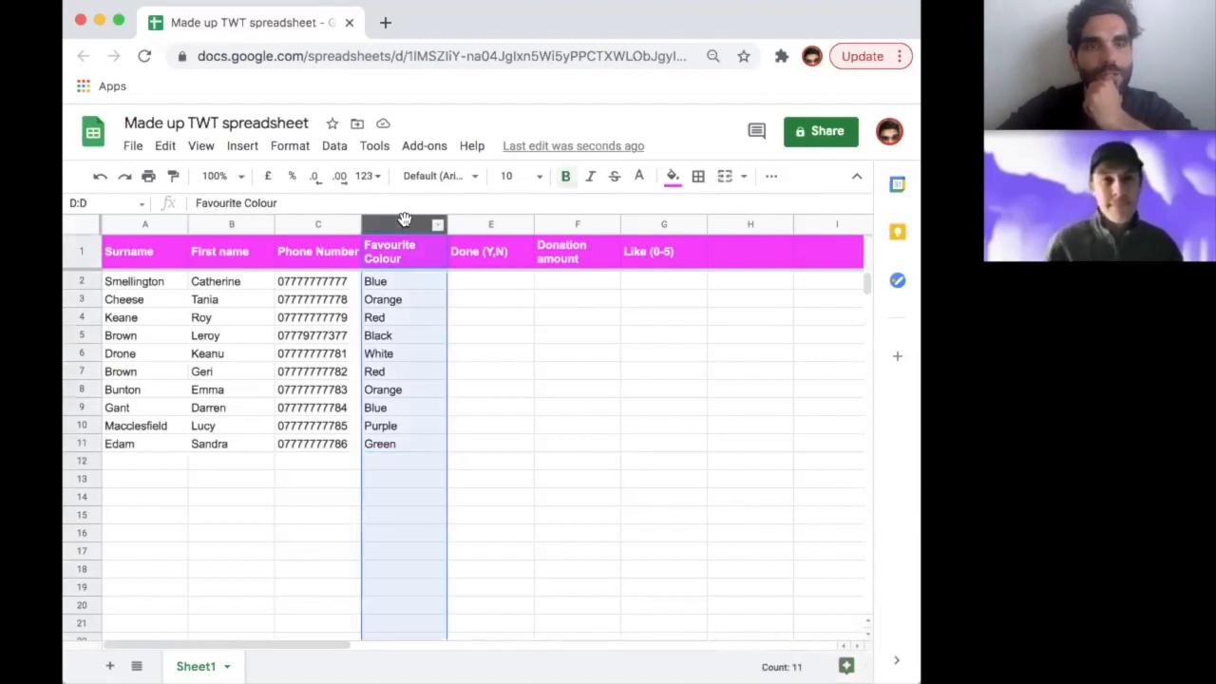
pyautogui.click(334, 146)
pyautogui.scroll(-3, 412, 388)
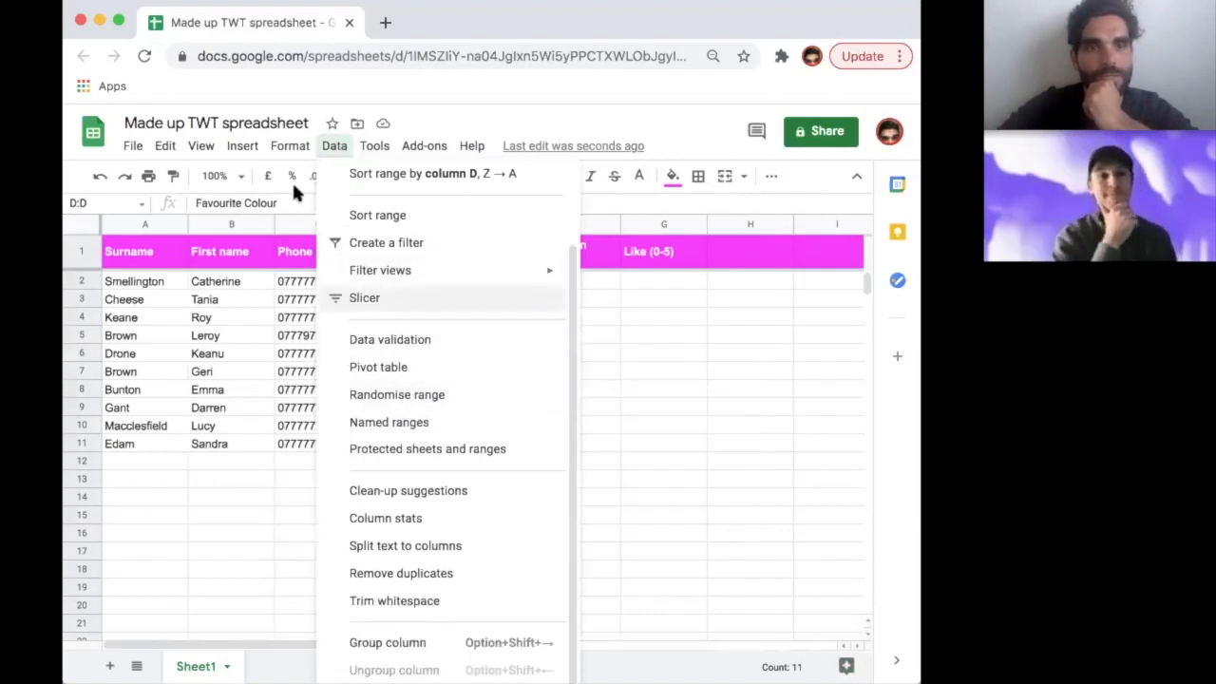
pyautogui.click(288, 150)
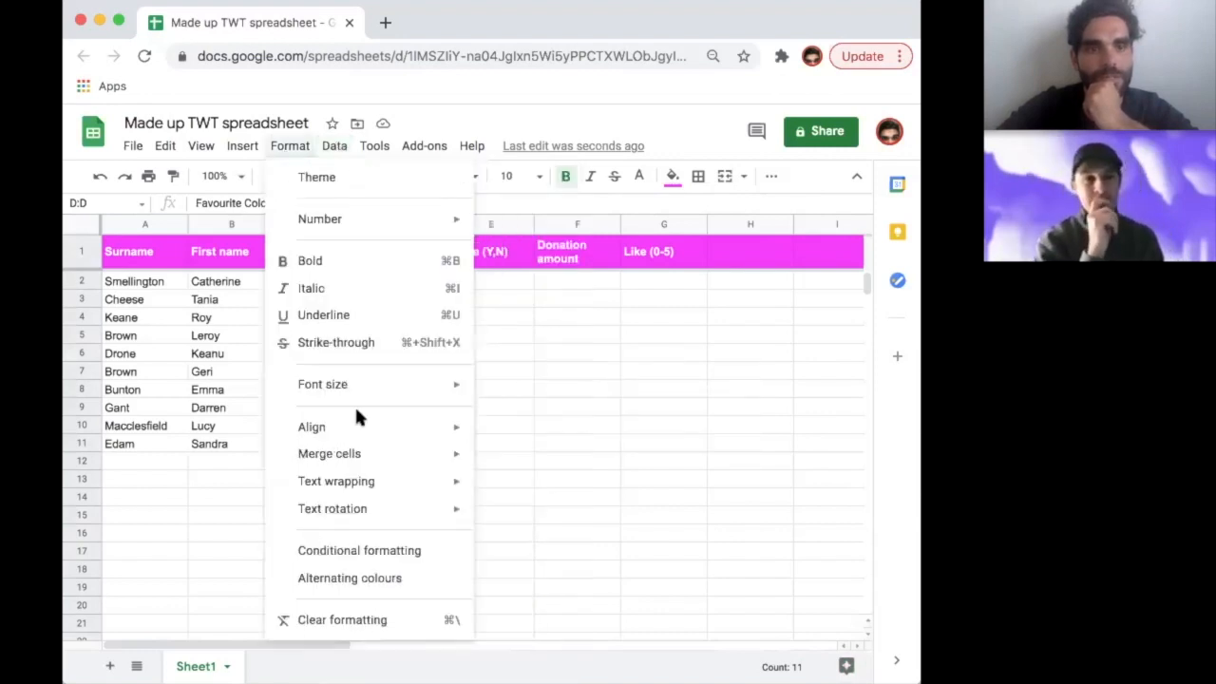
pyautogui.click(387, 553)
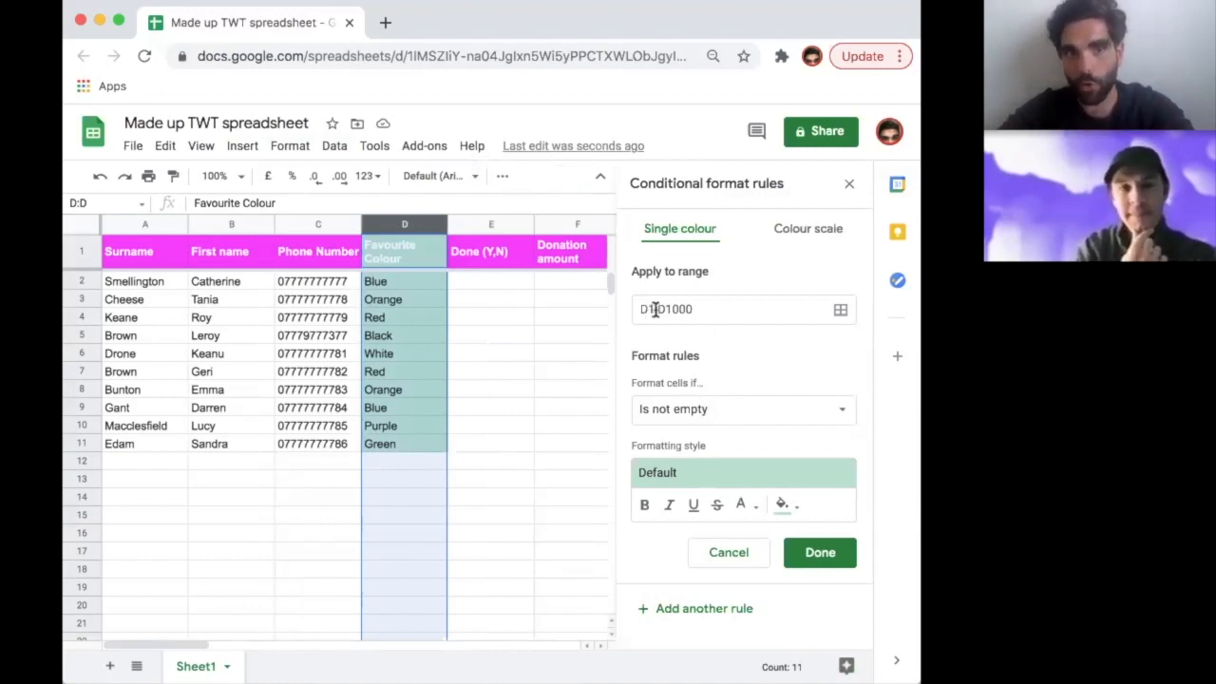
# Add a 'Text is exactly' blue rule with a cornflower blue custom fill.
pyautogui.click(723, 408)
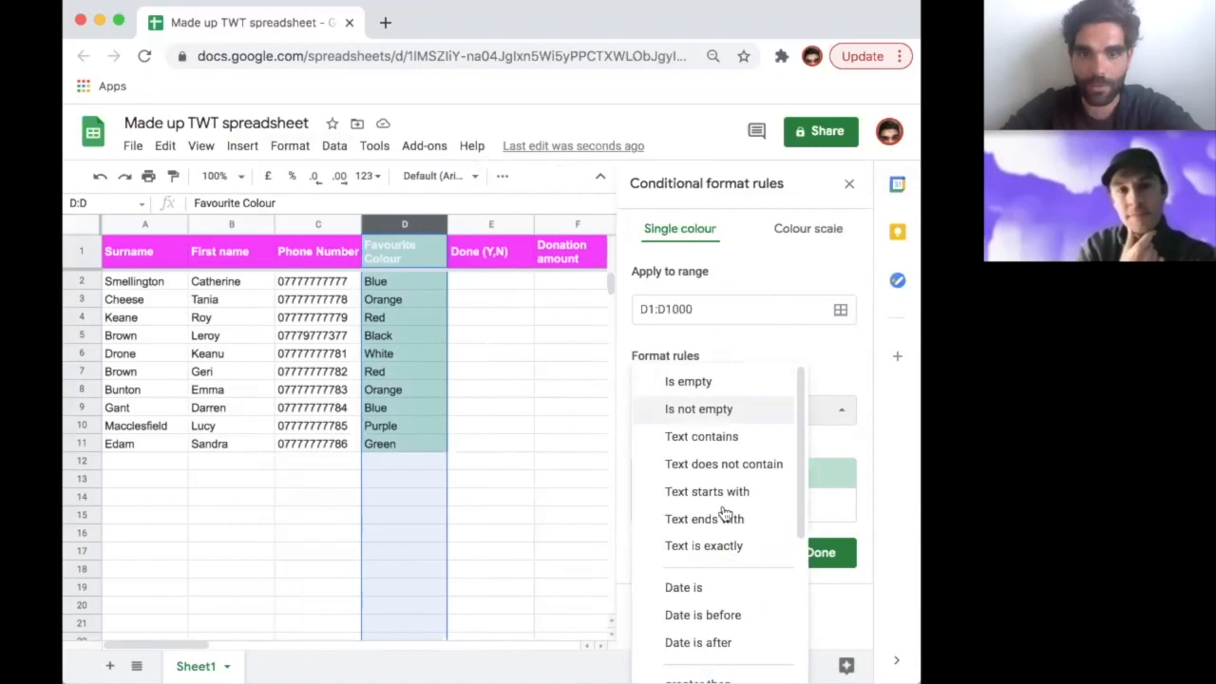
pyautogui.click(713, 545)
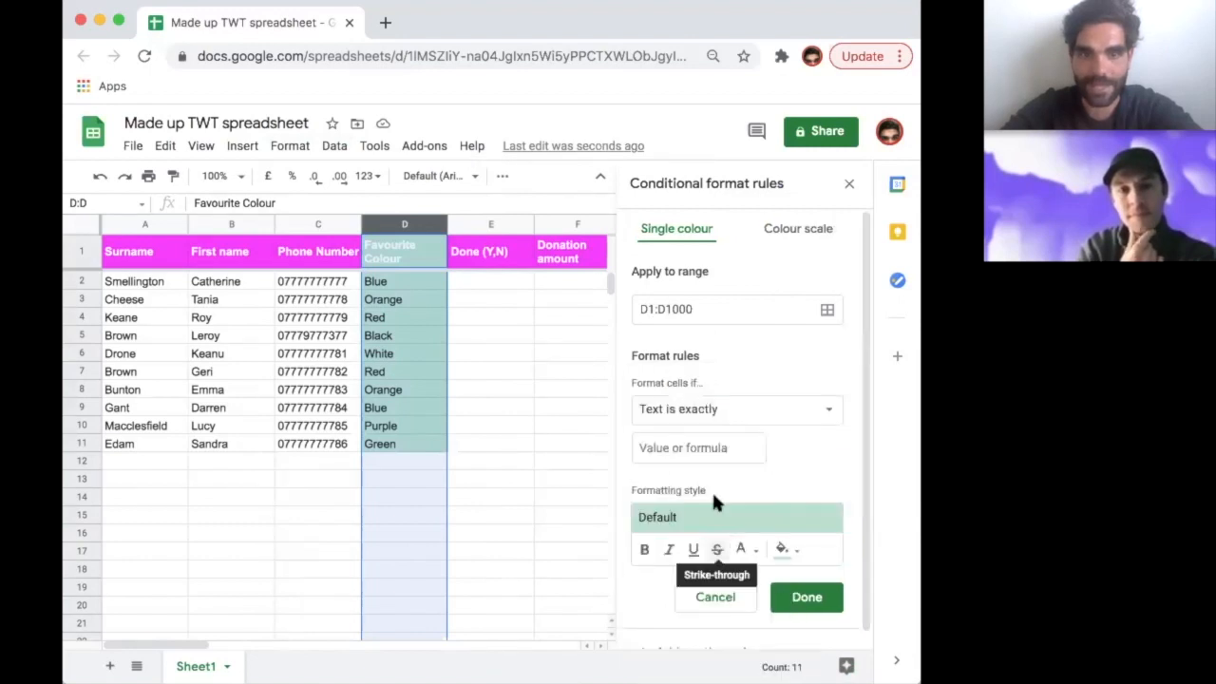
pyautogui.click(679, 448)
pyautogui.write('blue')
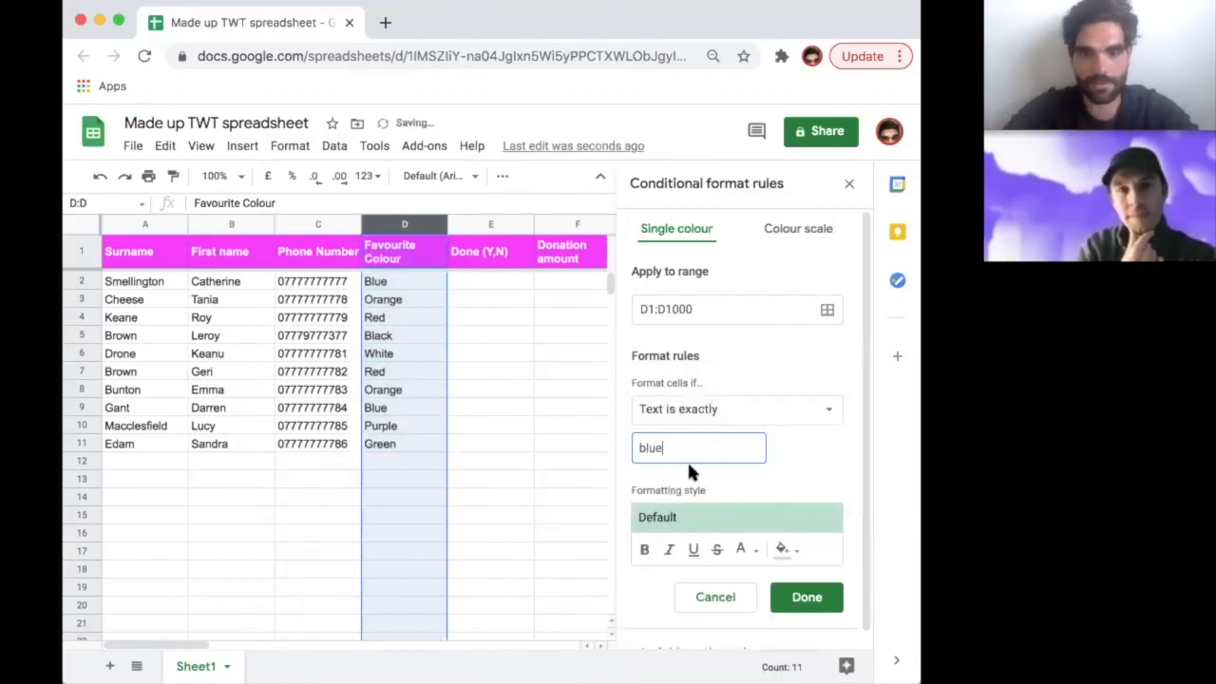
pyautogui.click(690, 528)
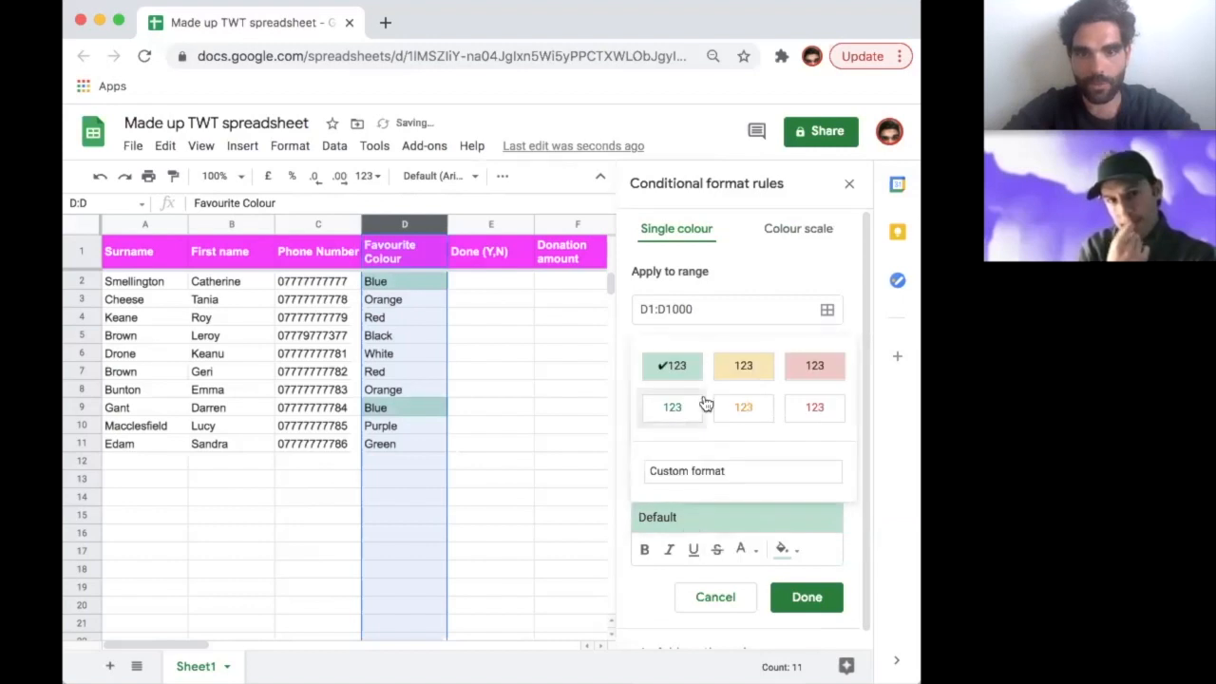
pyautogui.click(708, 475)
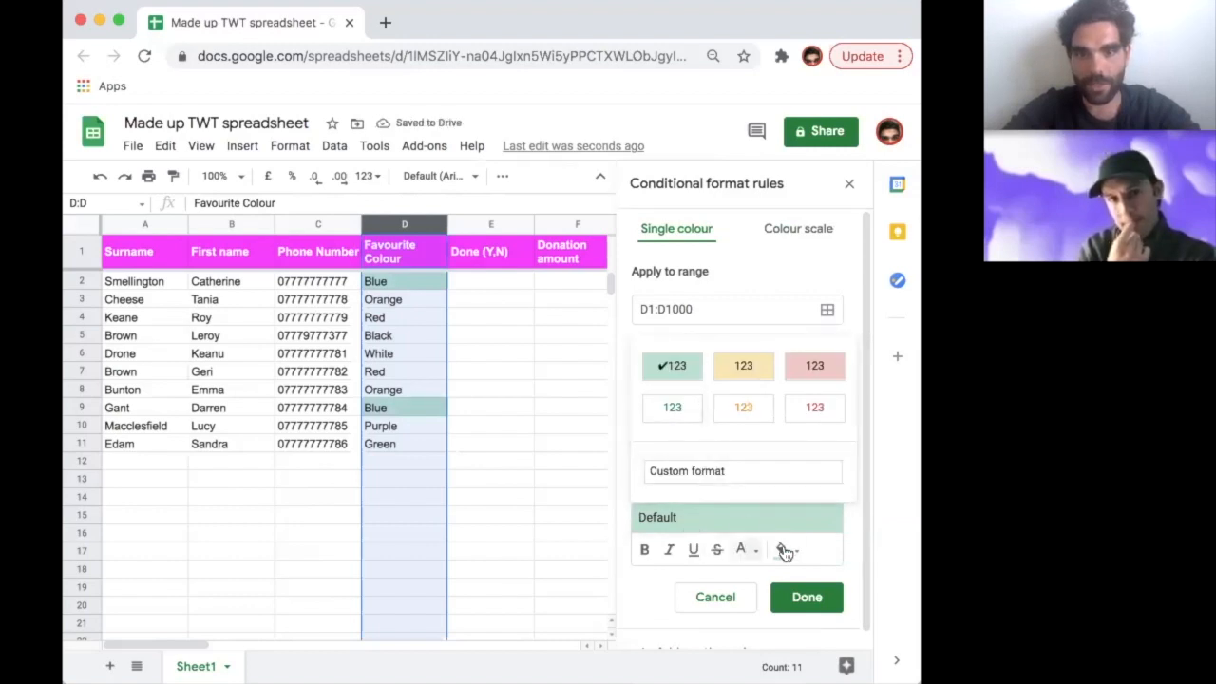
pyautogui.click(782, 549)
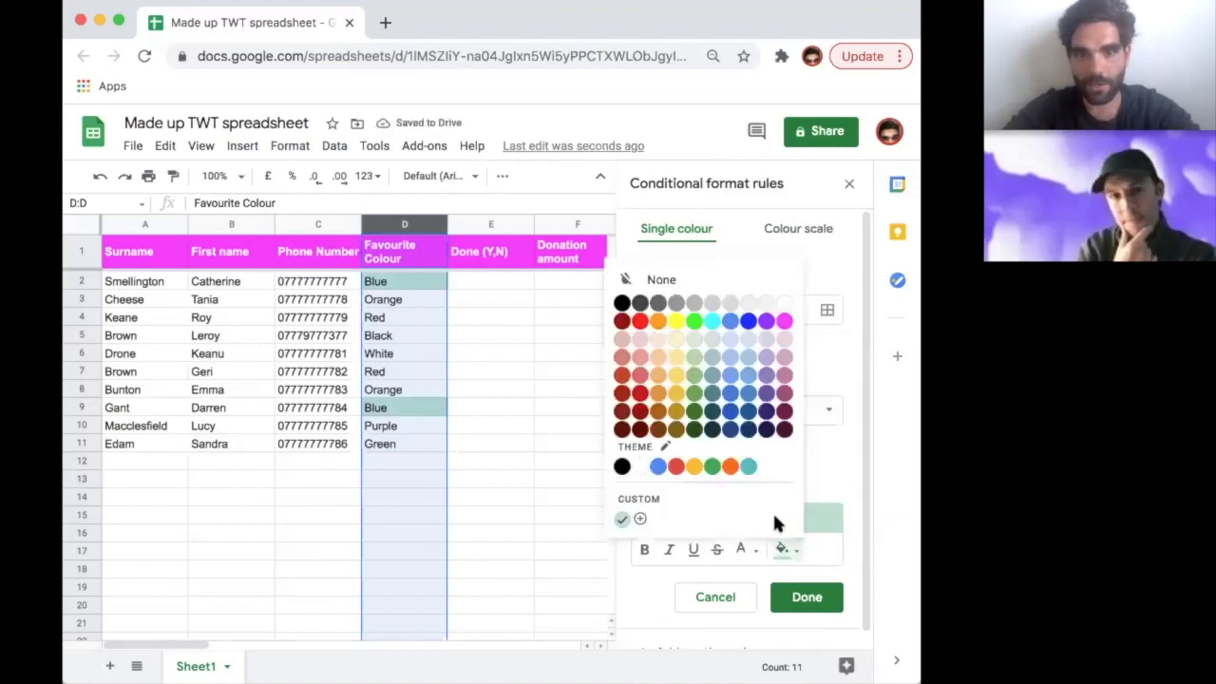
pyautogui.click(729, 323)
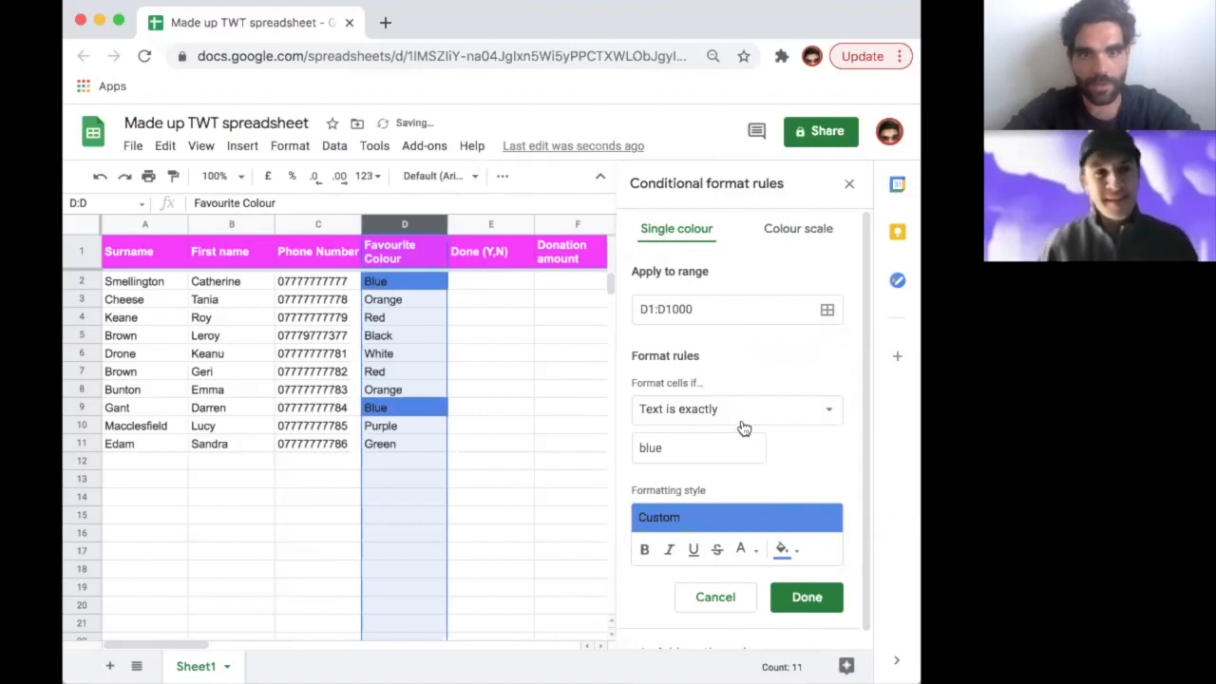
pyautogui.click(751, 557)
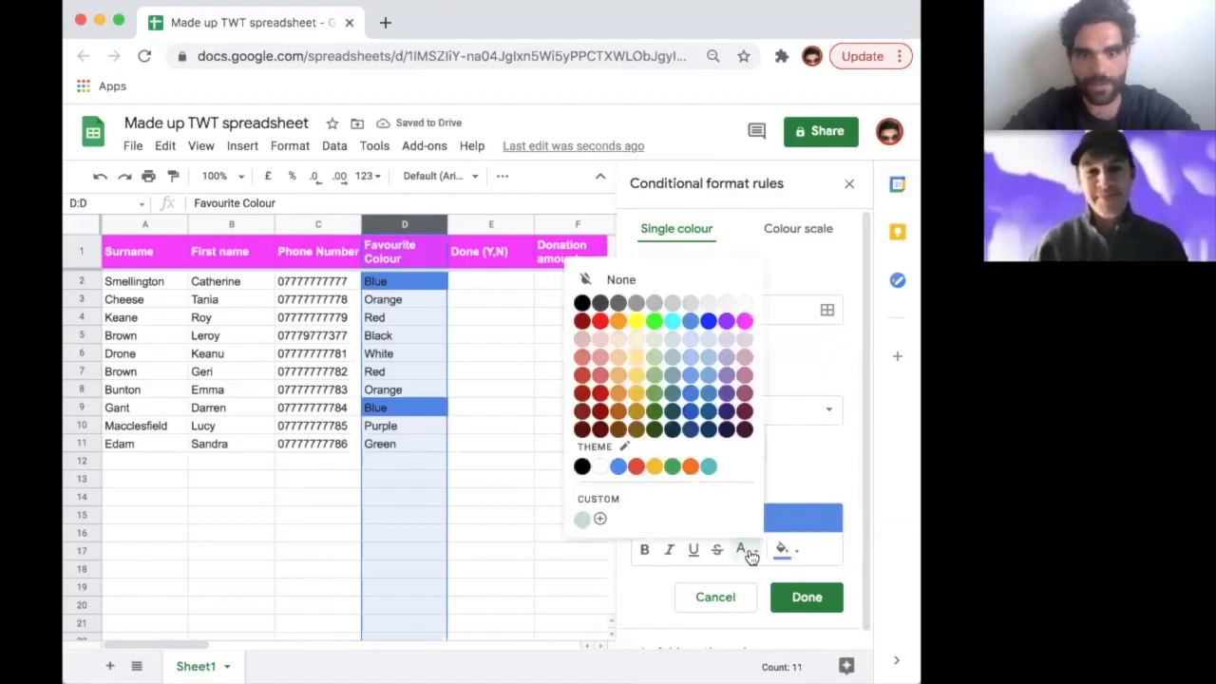
pyautogui.click(744, 303)
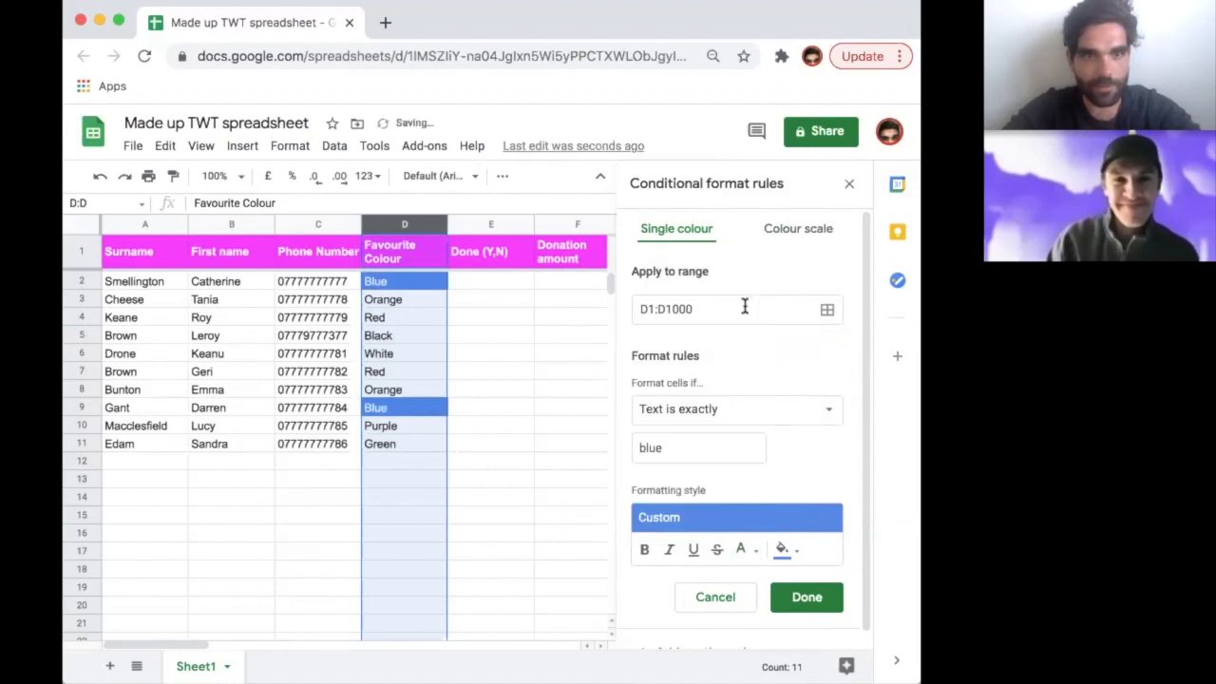
pyautogui.click(806, 599)
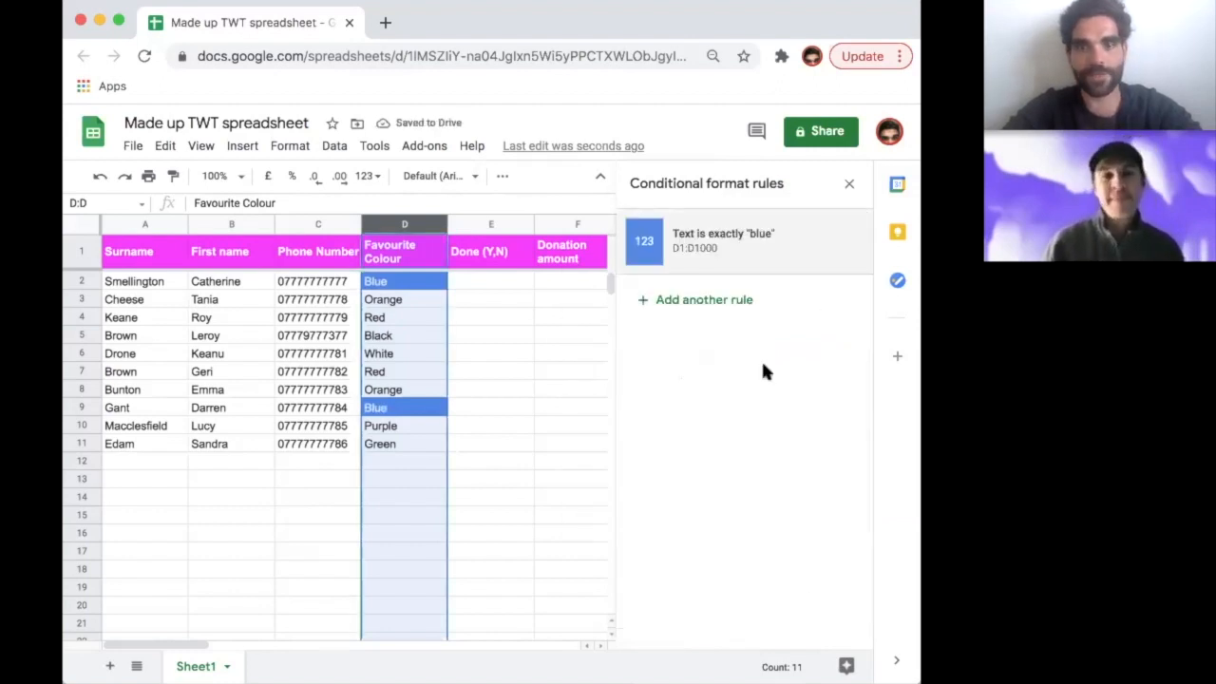
# Add a rule filling cells whose text is exactly 'orange' with orange.
pyautogui.click(710, 300)
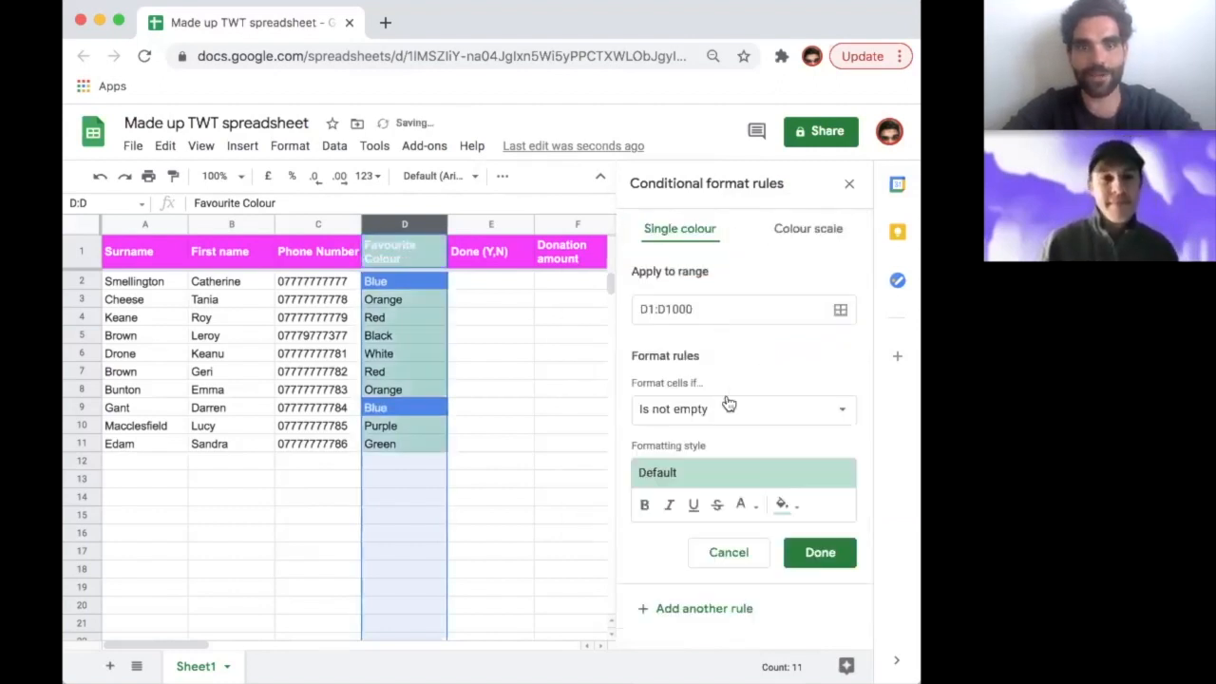
pyautogui.click(720, 411)
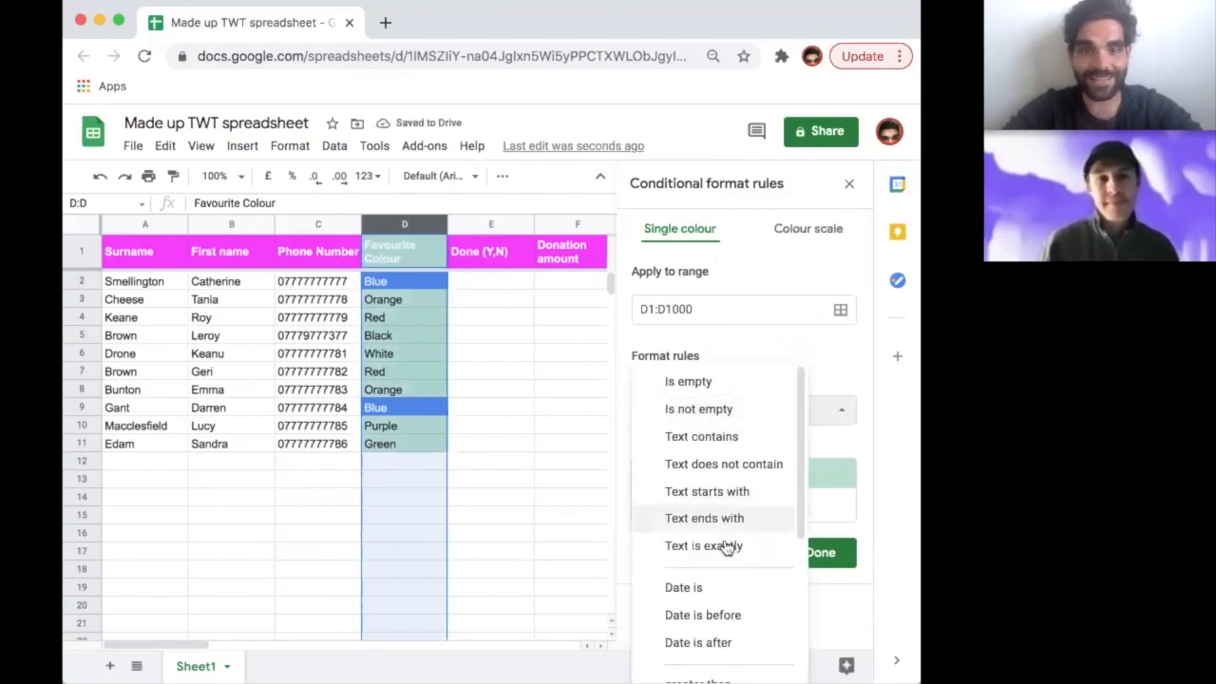
pyautogui.click(727, 548)
pyautogui.click(700, 442)
pyautogui.write('or')
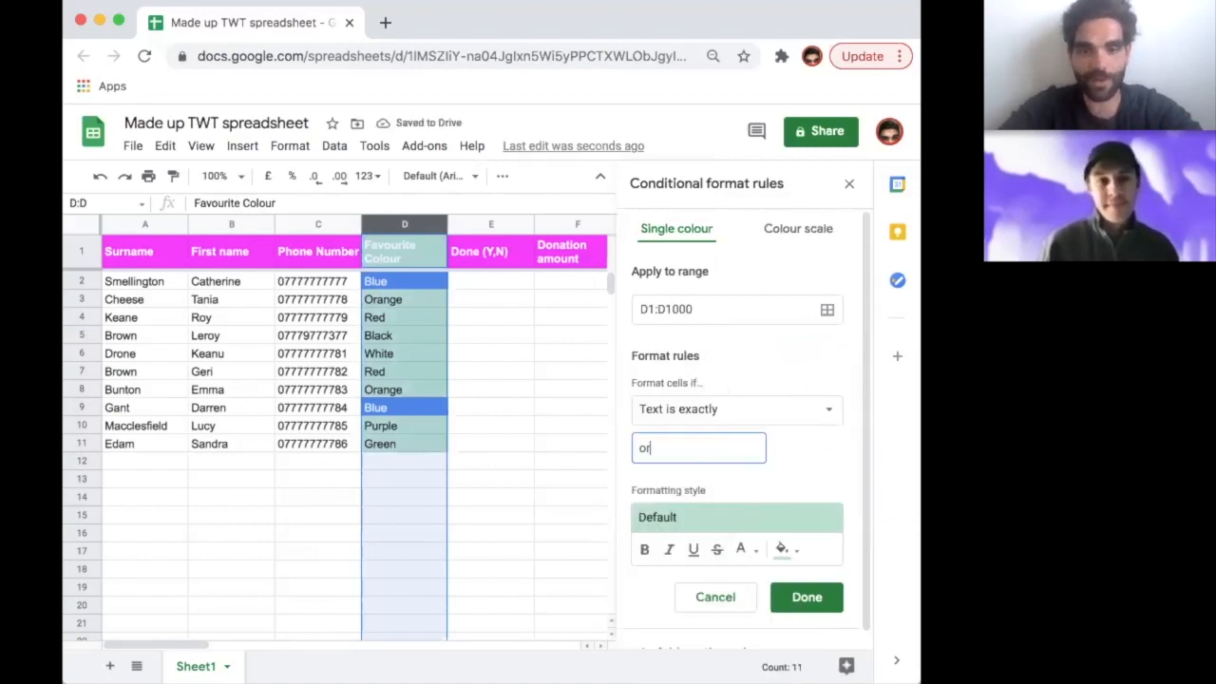
pyautogui.write('ange')
pyautogui.click(785, 551)
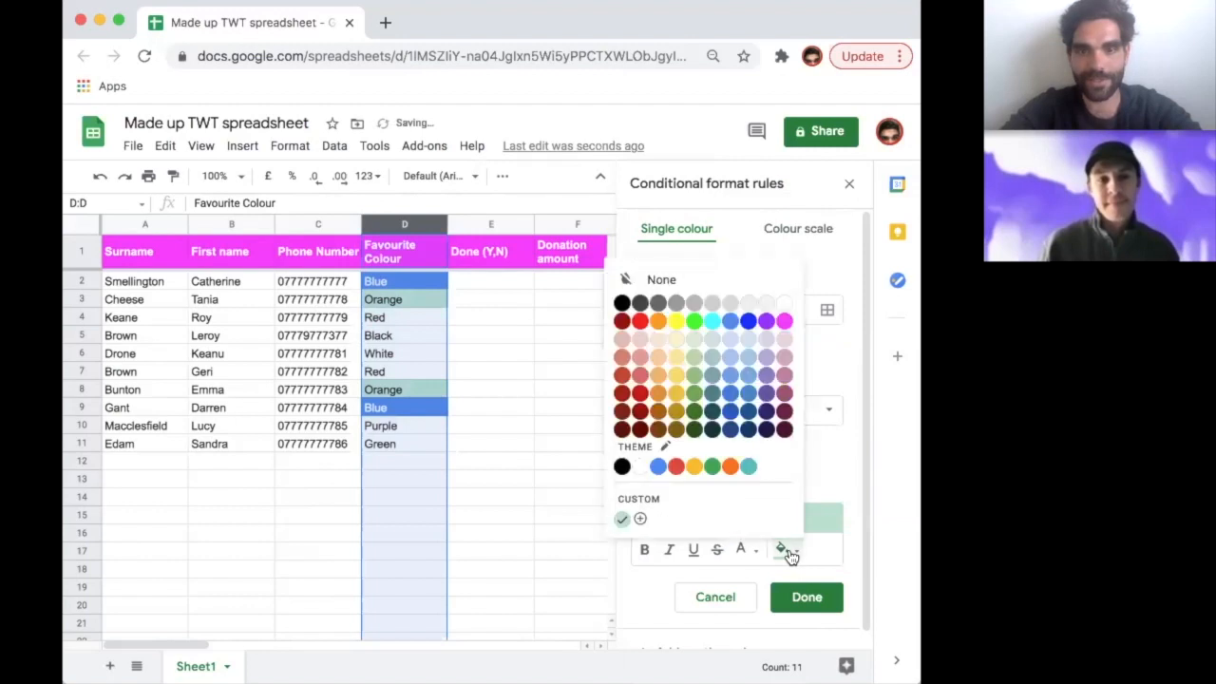
pyautogui.click(658, 321)
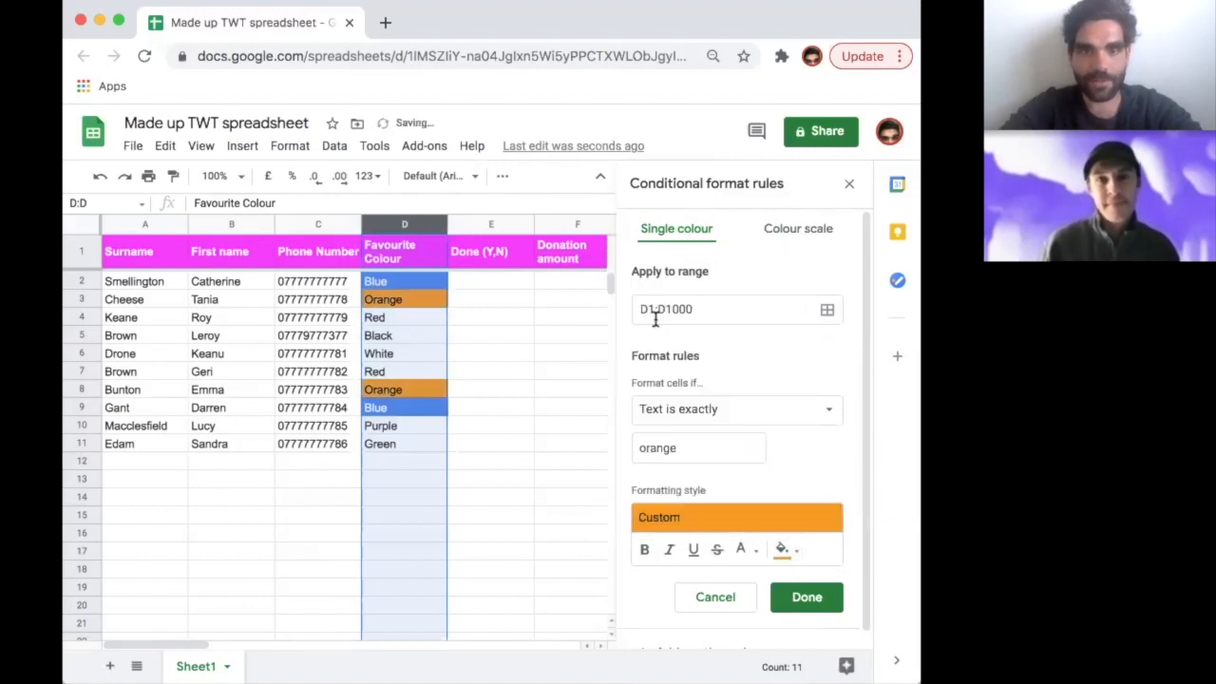
pyautogui.click(795, 597)
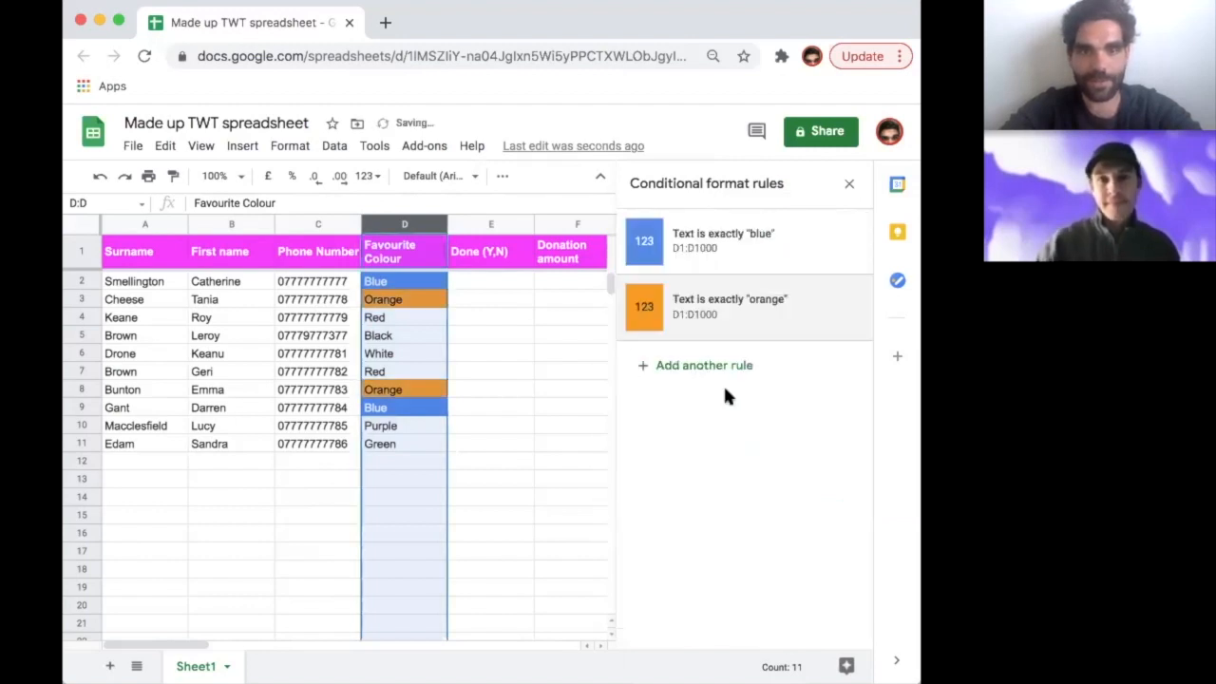
# Add a rule filling exact 'red' cells red with white text.
pyautogui.click(717, 370)
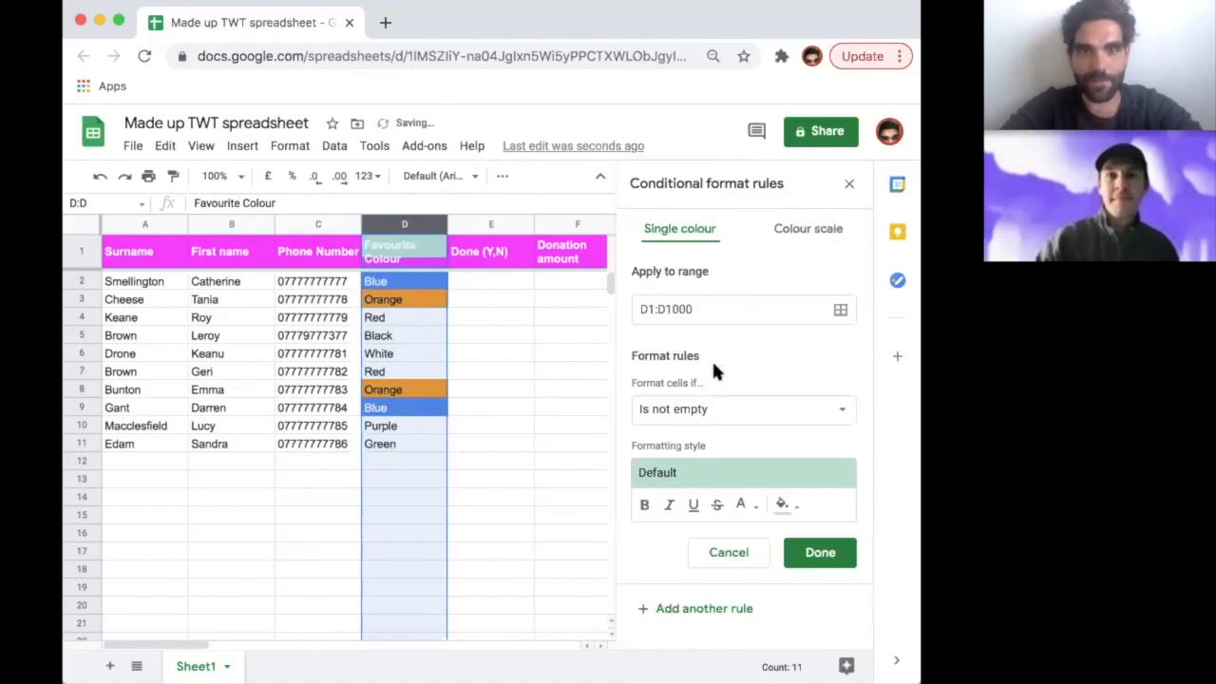
pyautogui.click(708, 423)
pyautogui.click(727, 545)
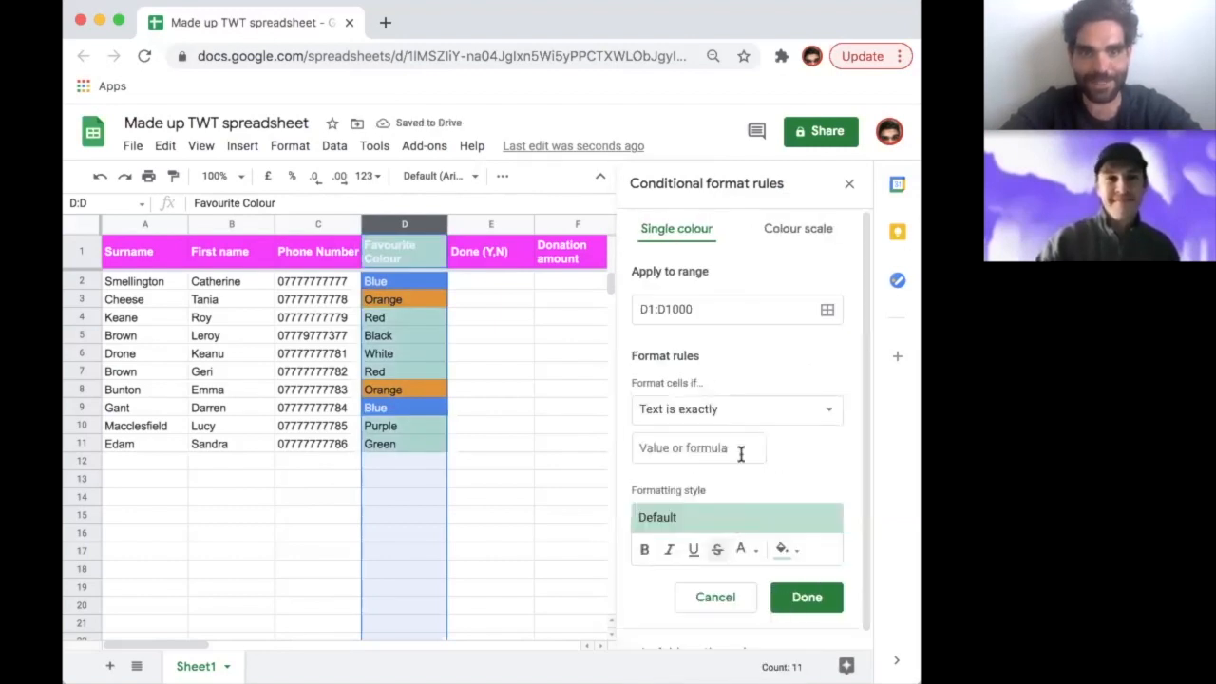
pyautogui.click(716, 445)
pyautogui.write('red')
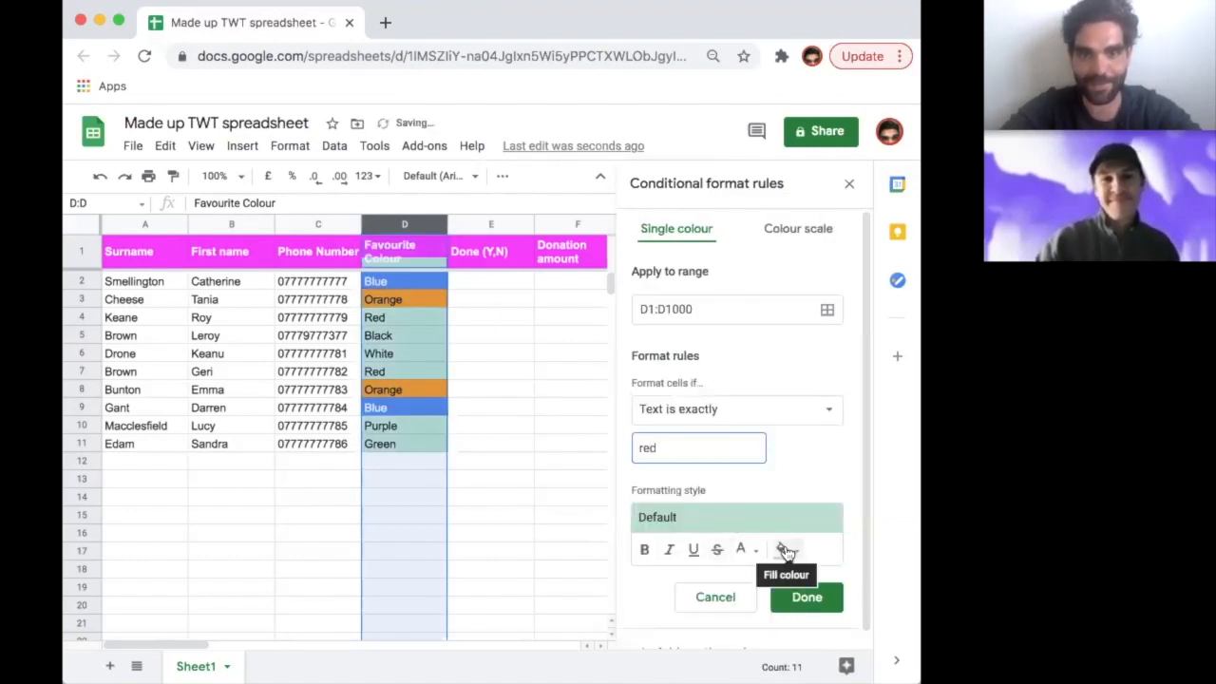
pyautogui.click(783, 549)
pyautogui.click(640, 320)
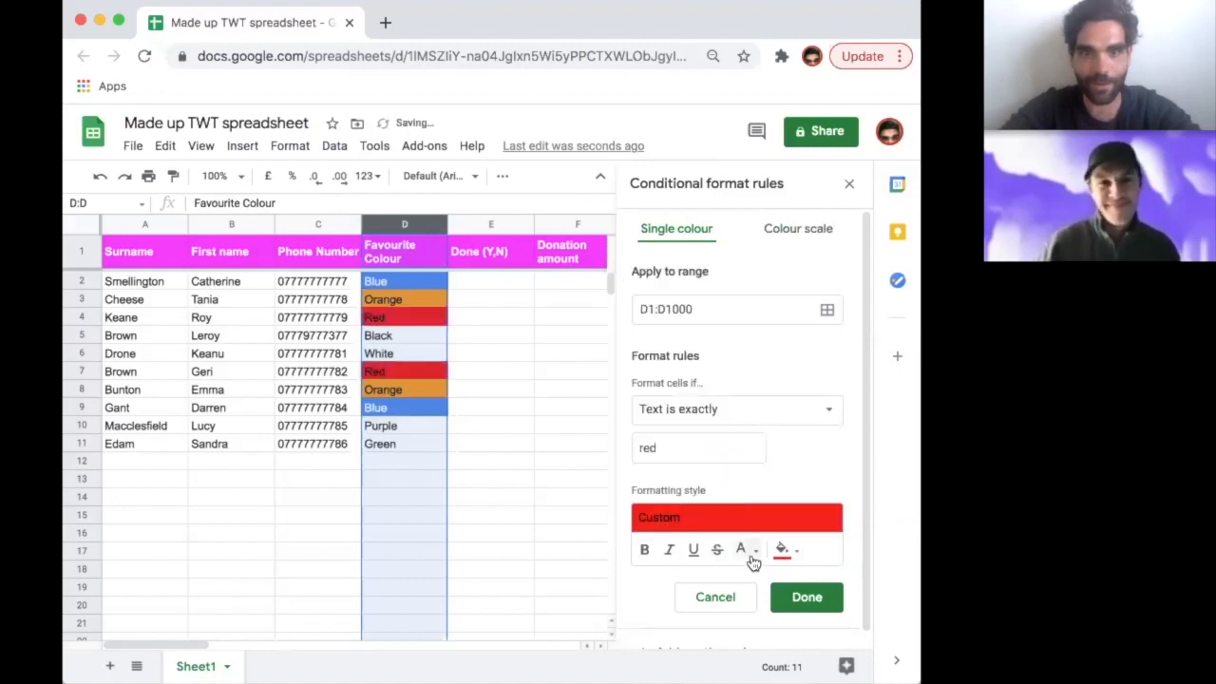
pyautogui.click(744, 551)
pyautogui.click(743, 302)
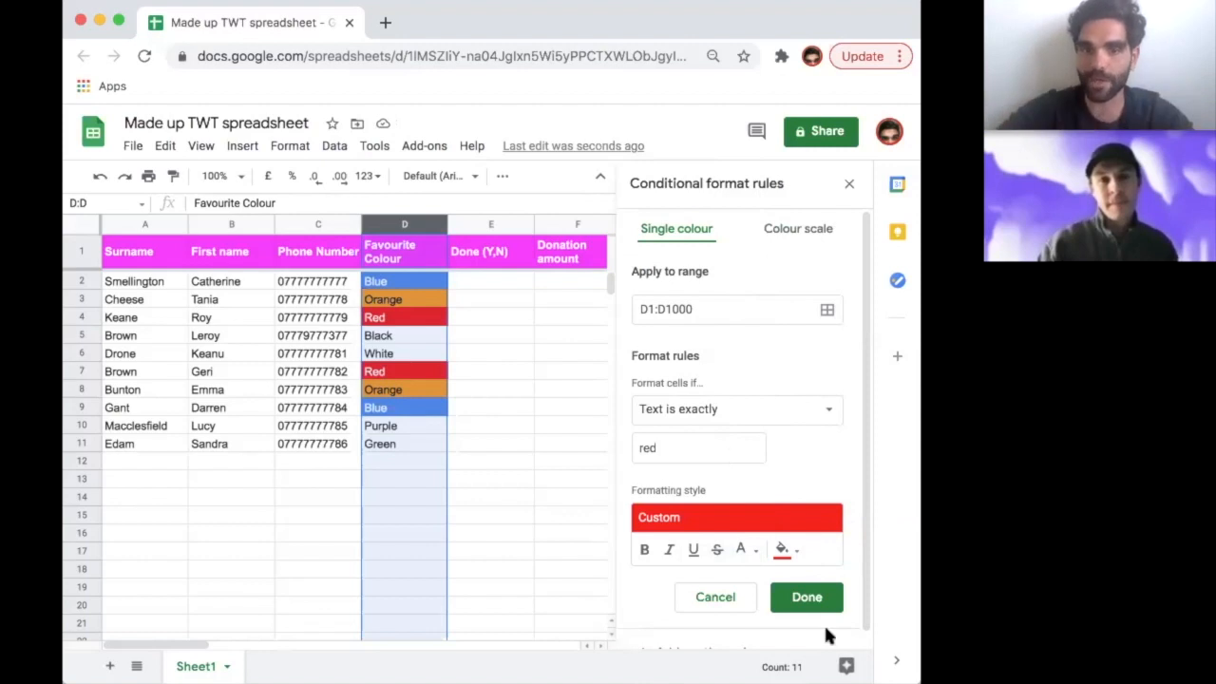
pyautogui.click(807, 597)
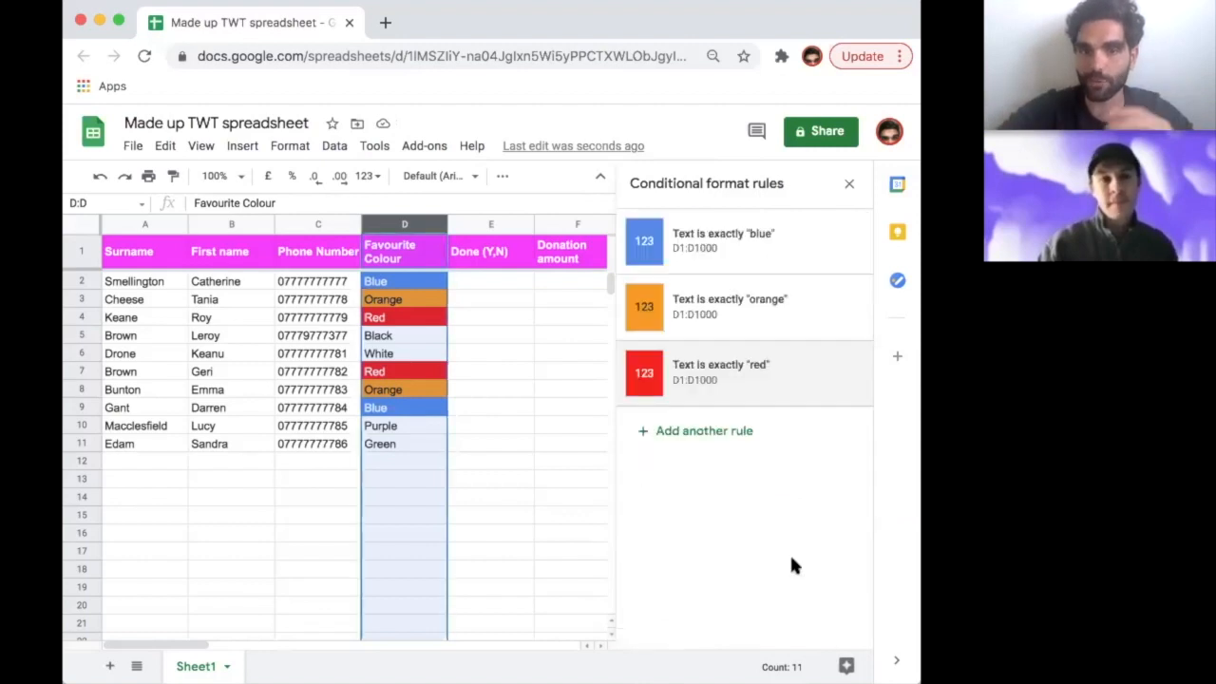
# Add a rule filling exact 'black' cells black with white text.
pyautogui.click(725, 432)
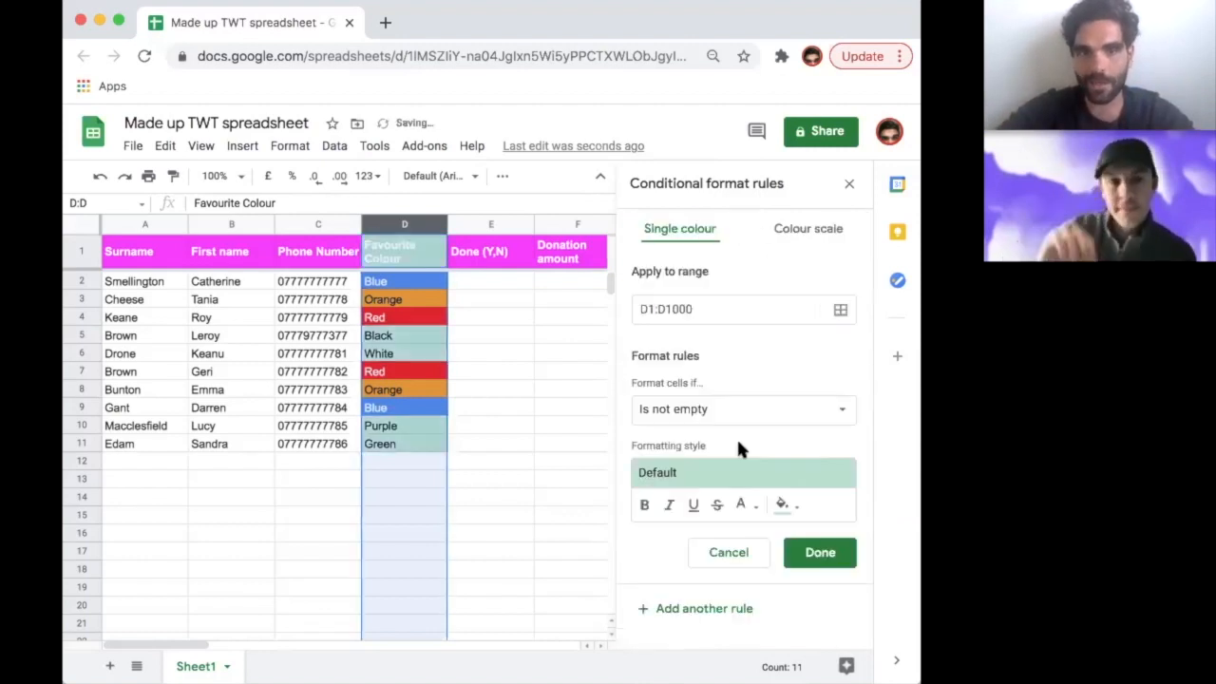
pyautogui.click(687, 413)
pyautogui.click(713, 546)
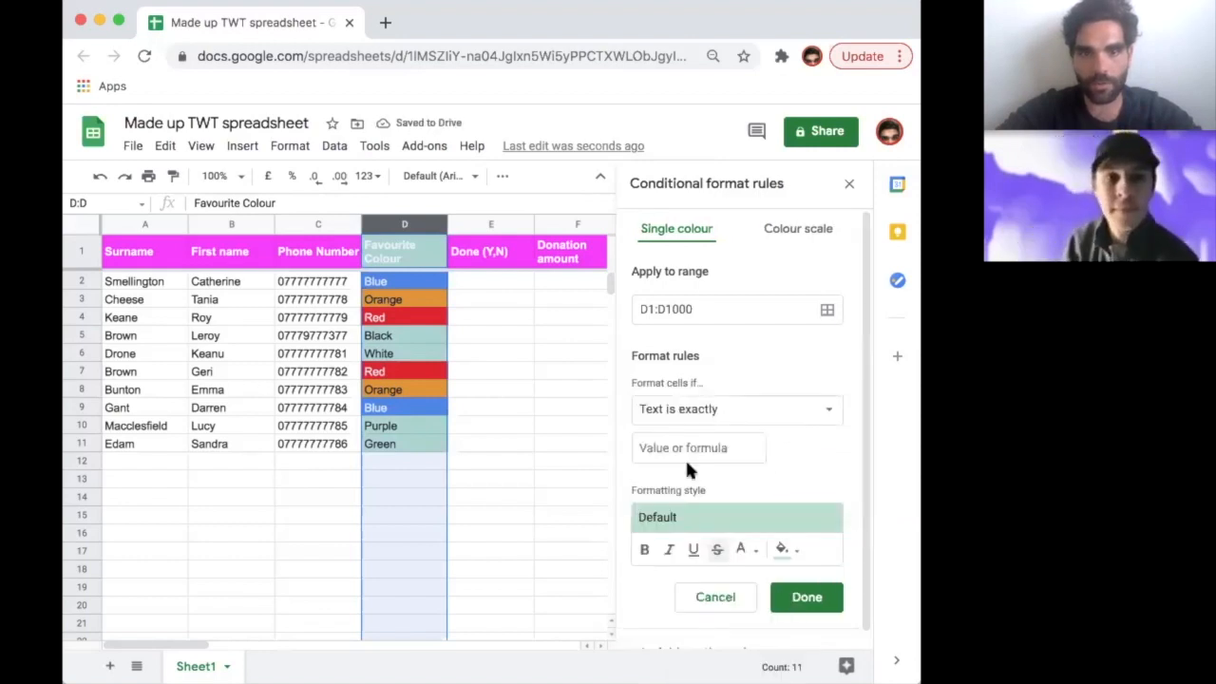
pyautogui.click(672, 443)
pyautogui.write('b')
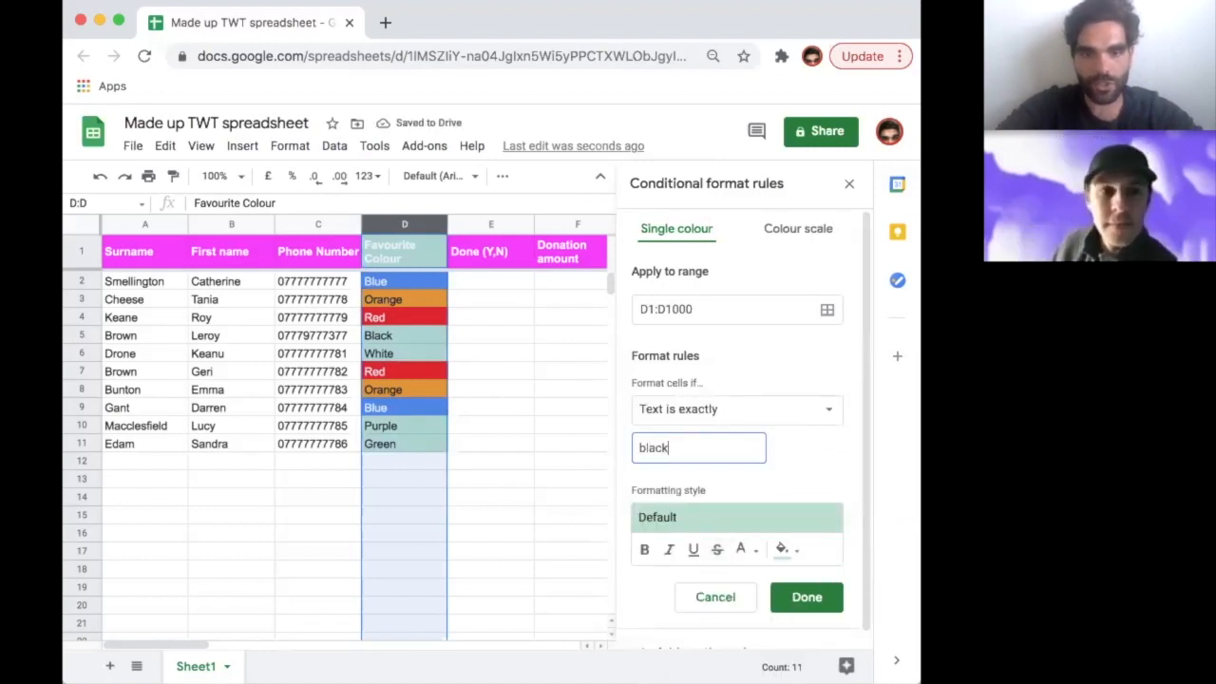
pyautogui.write('lack')
pyautogui.click(784, 549)
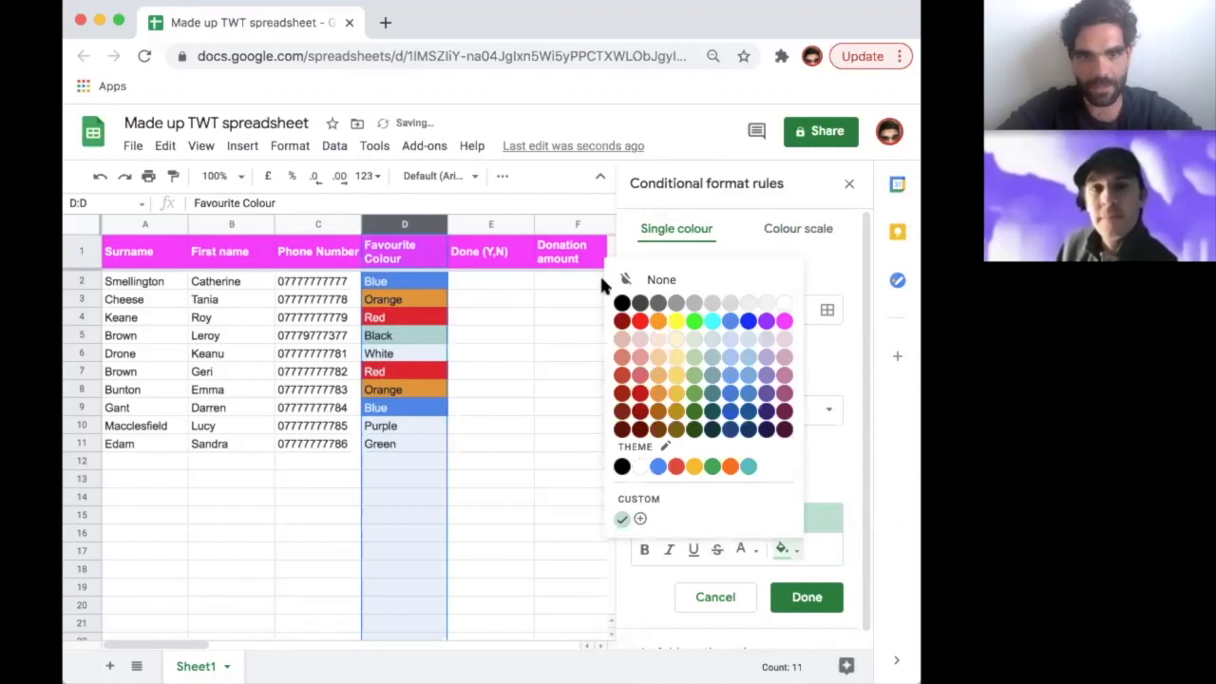
pyautogui.click(621, 302)
pyautogui.click(746, 549)
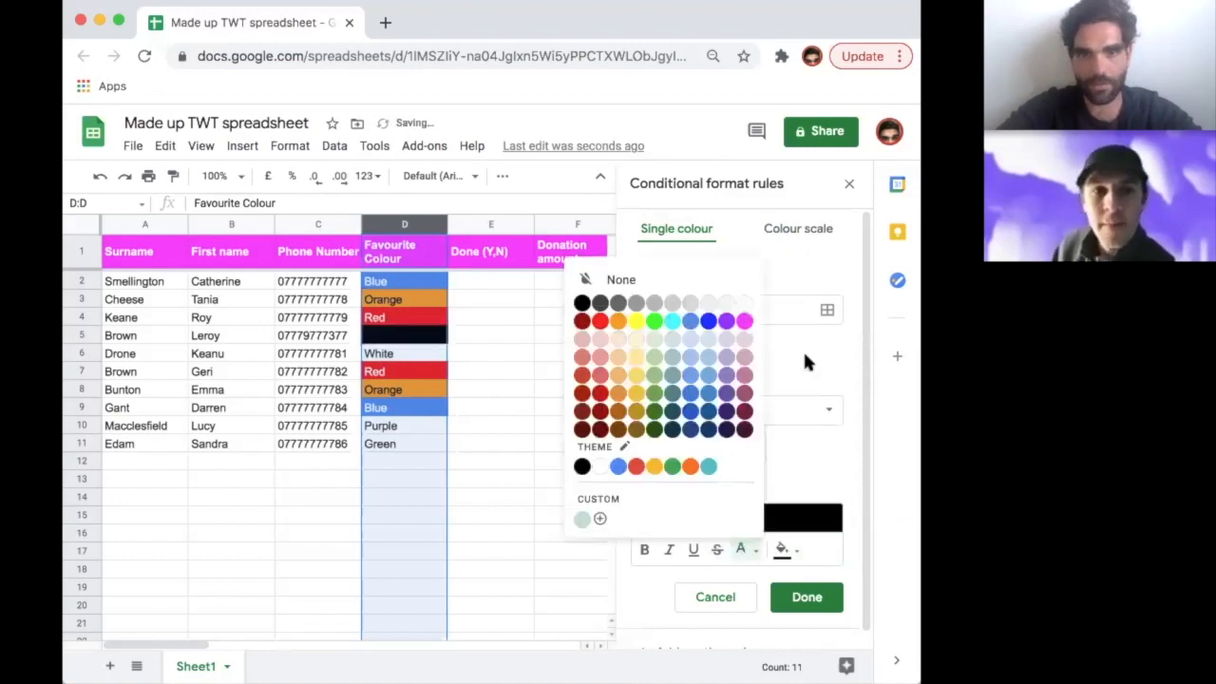
pyautogui.click(746, 303)
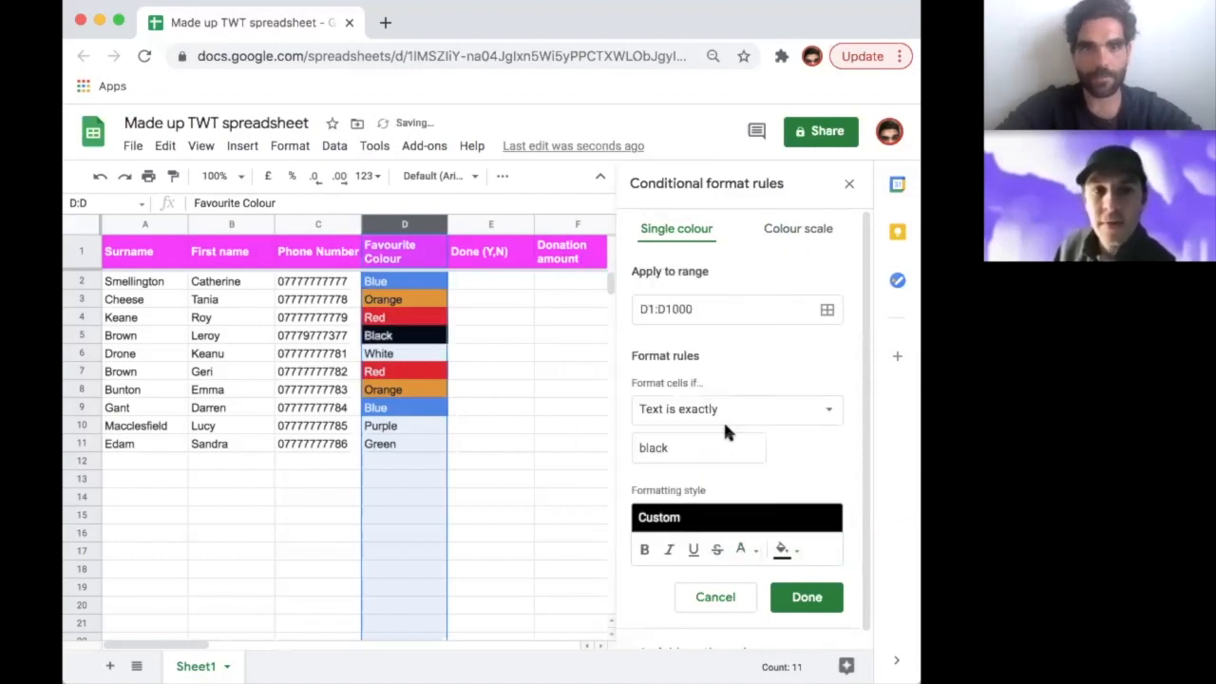
pyautogui.click(807, 597)
# Add a rule filling exact 'green' cells bright green.
pyautogui.click(699, 496)
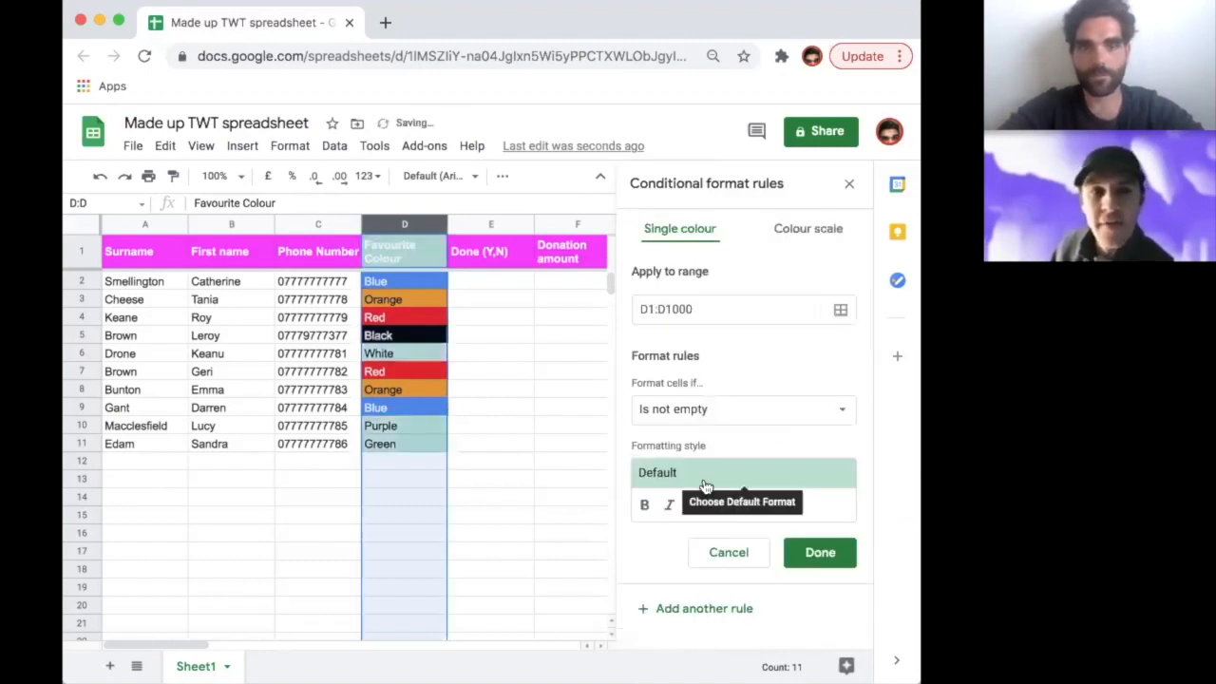
pyautogui.click(712, 414)
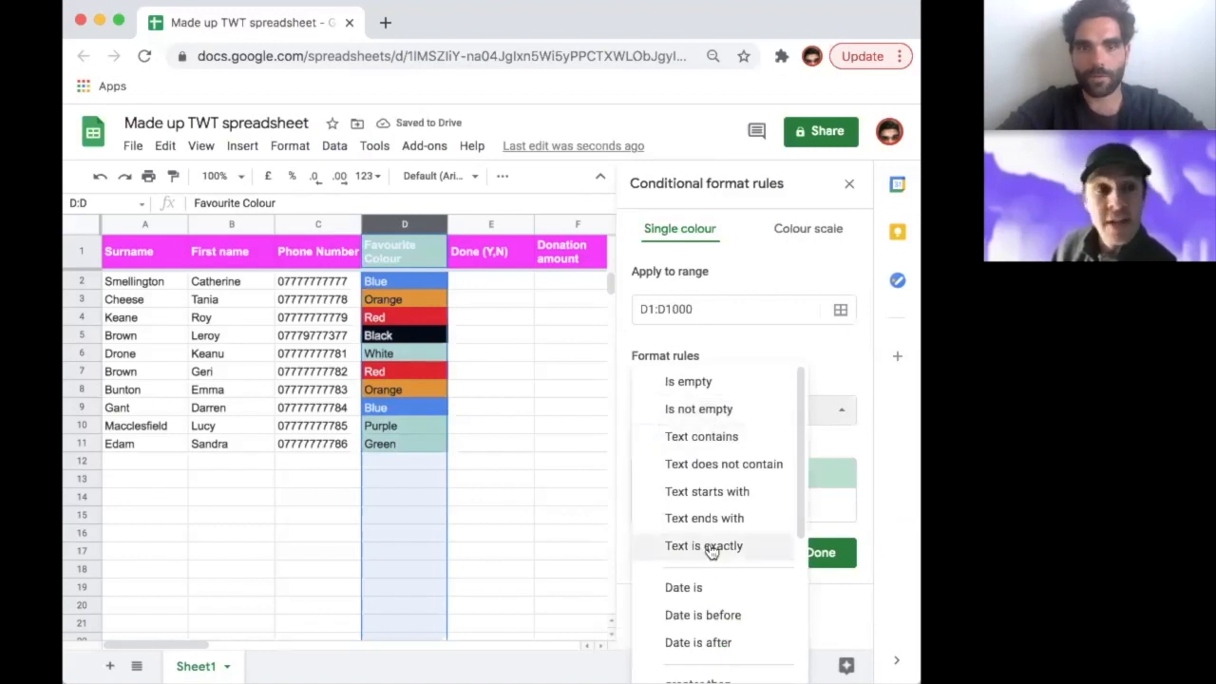
pyautogui.click(710, 548)
pyautogui.click(684, 448)
pyautogui.write('g')
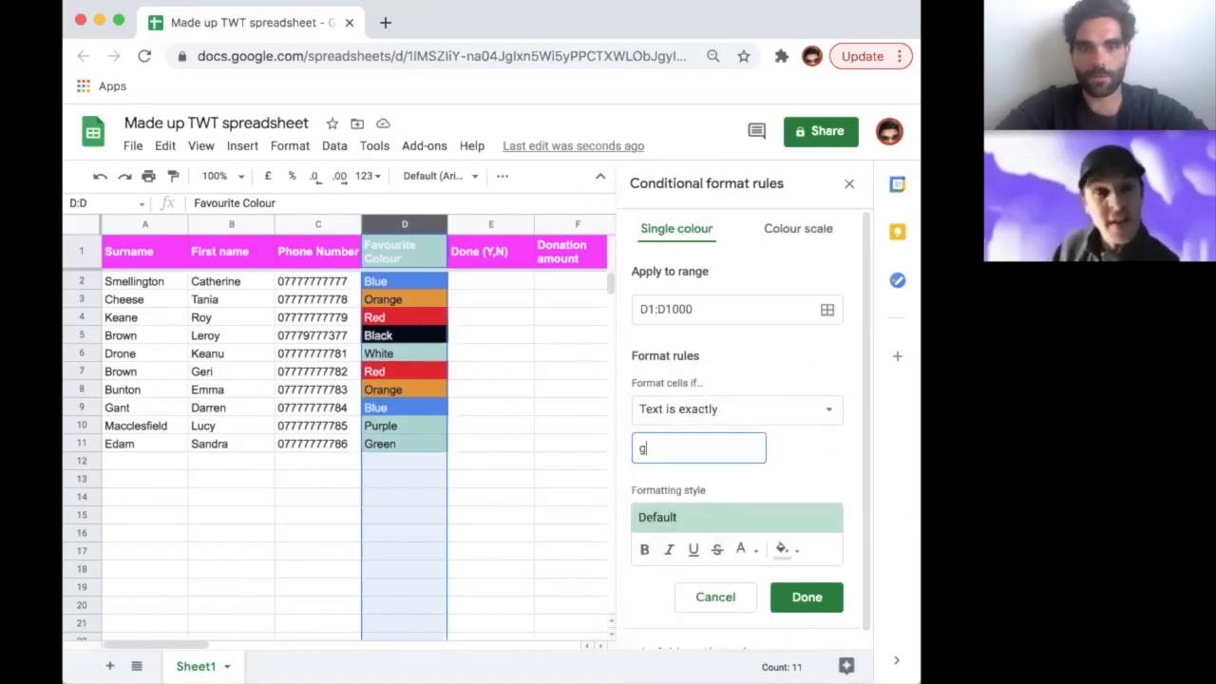
pyautogui.write('reen')
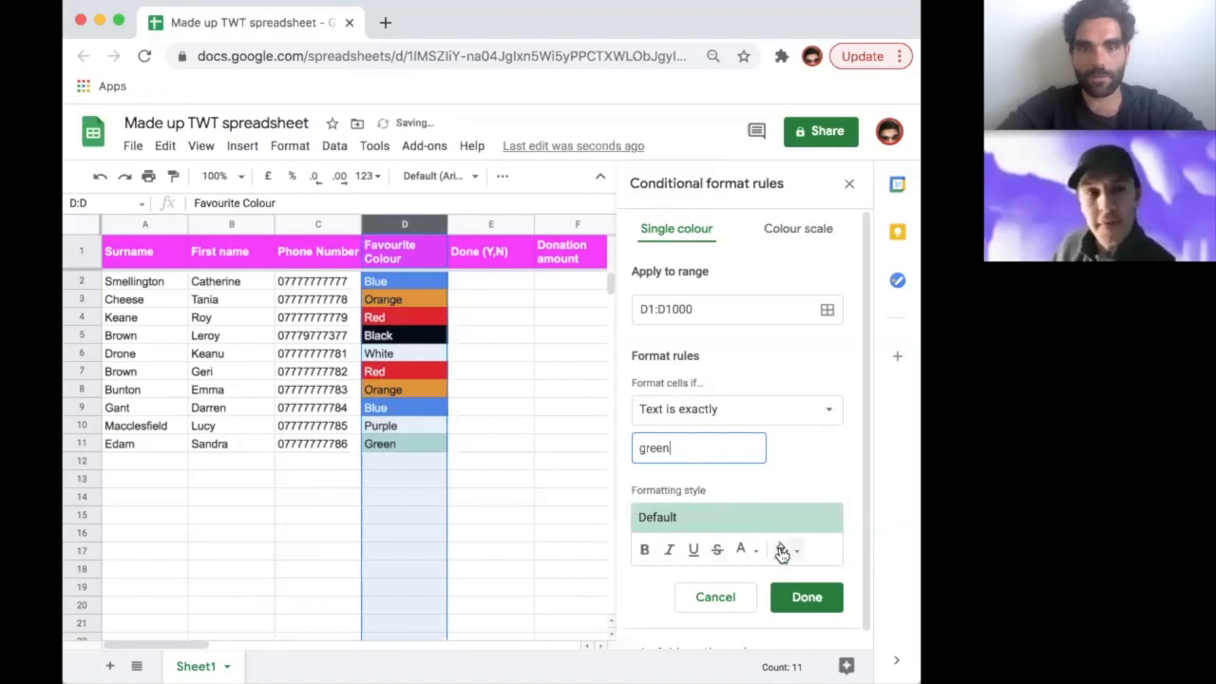
pyautogui.click(780, 549)
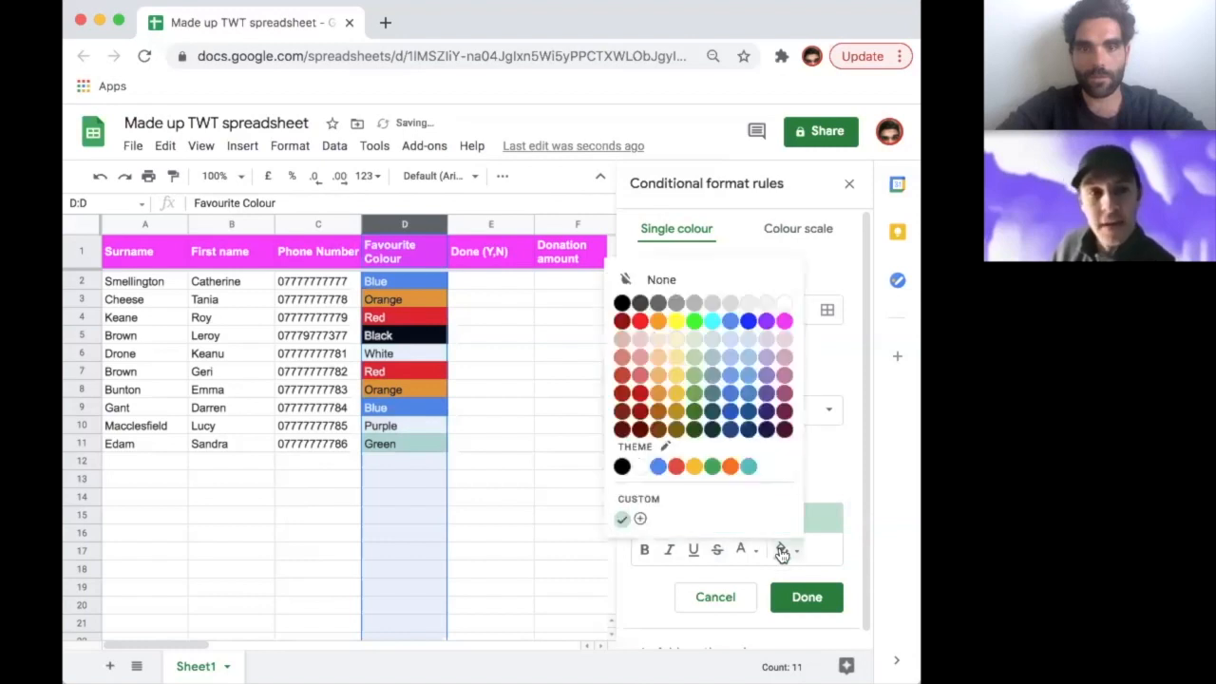
pyautogui.click(693, 320)
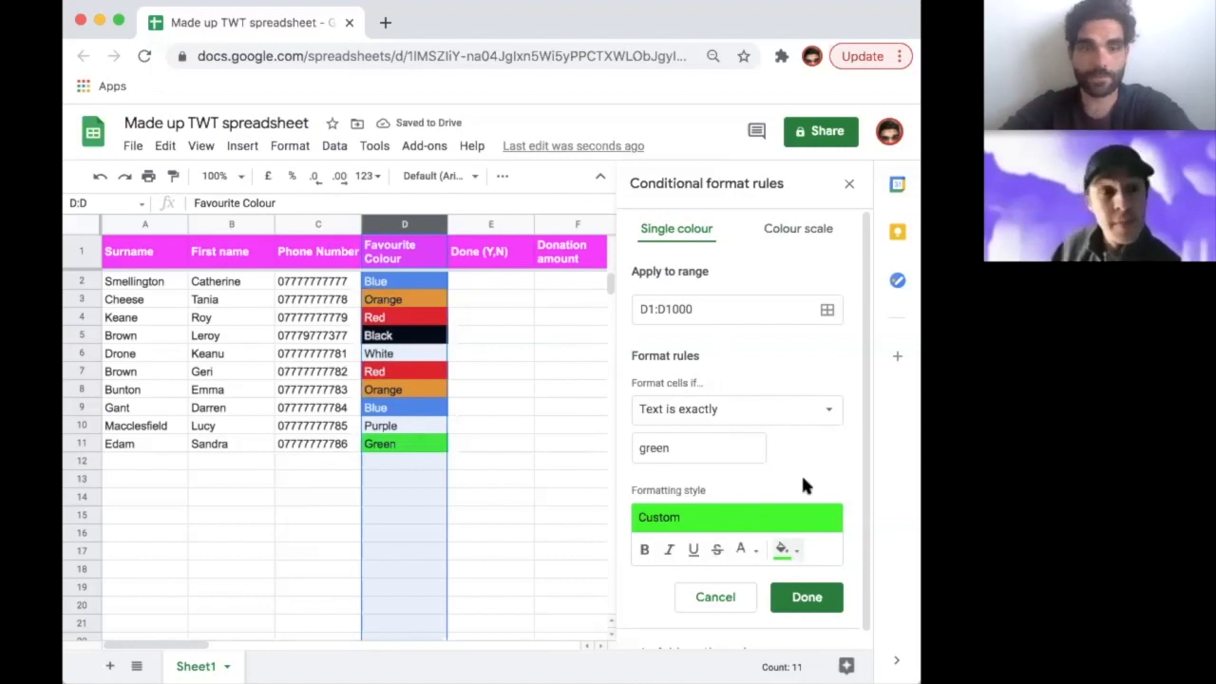
pyautogui.click(813, 597)
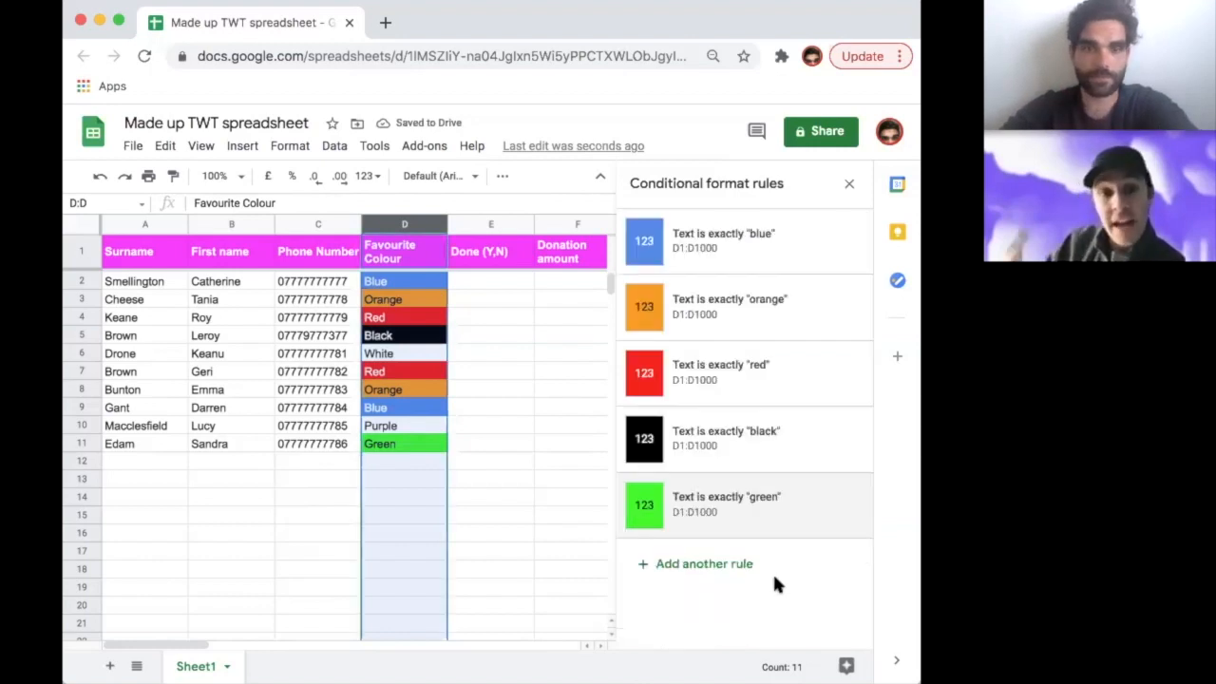
pyautogui.click(705, 560)
# Add a rule filling exact 'purple' cells purple with white text, then close the rules panel.
pyautogui.click(691, 422)
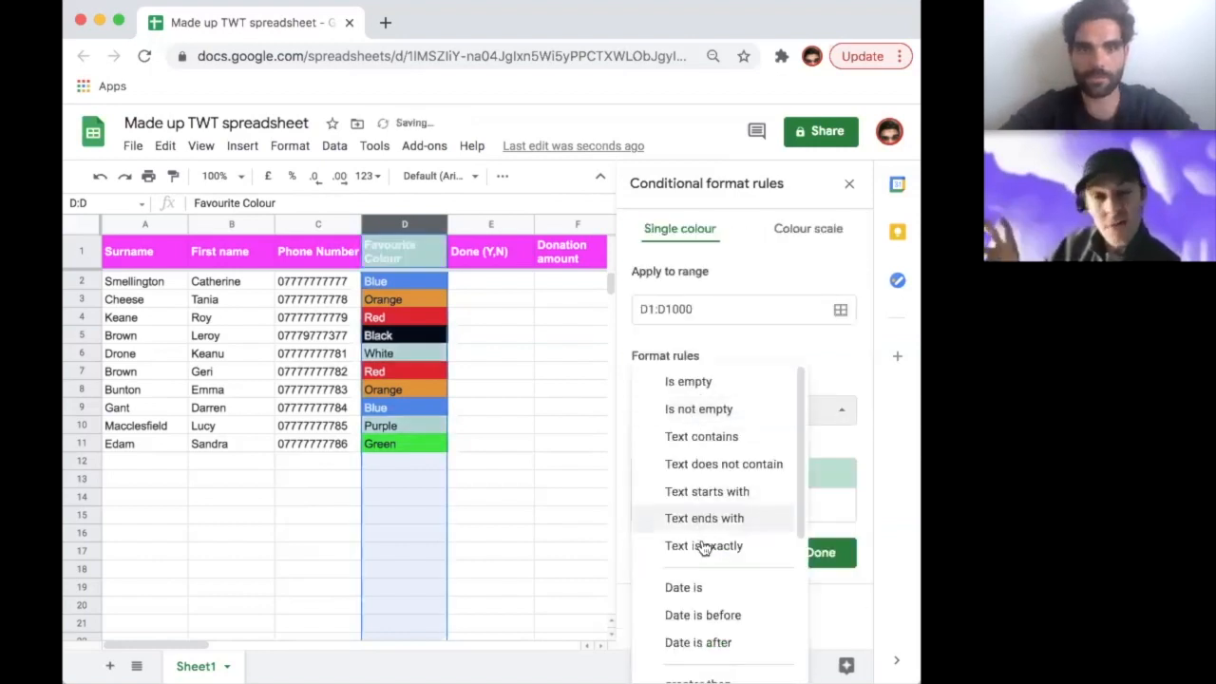
pyautogui.click(703, 546)
pyautogui.click(675, 451)
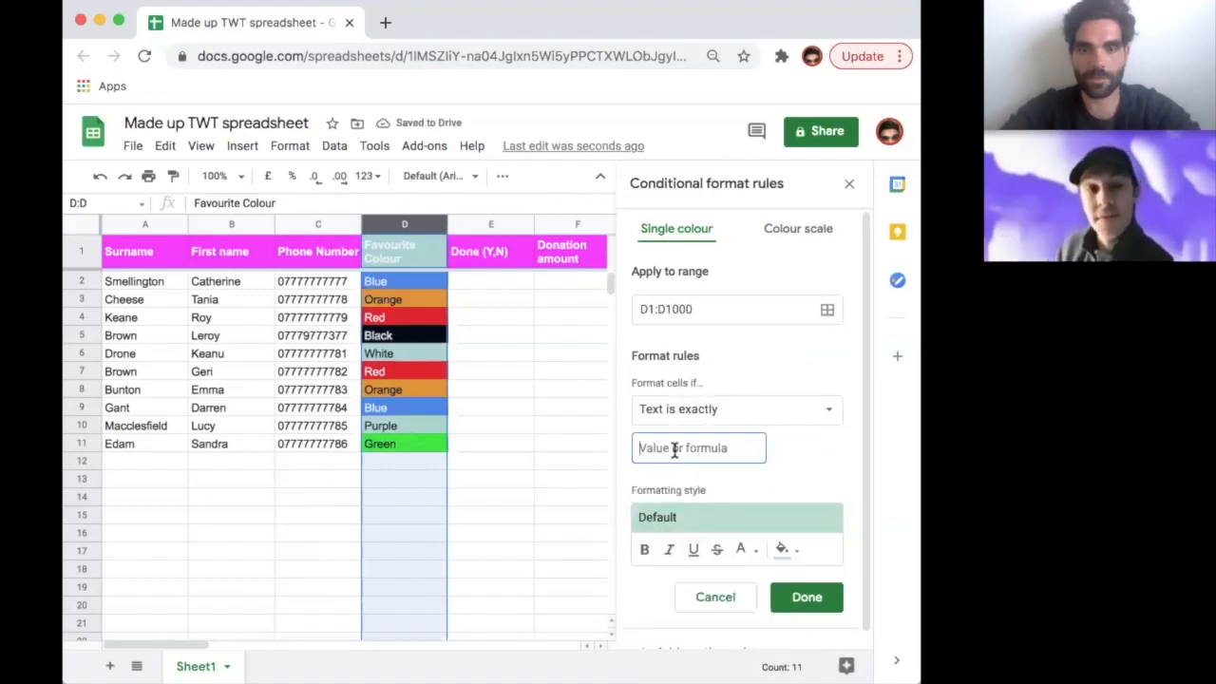
pyautogui.write('purple')
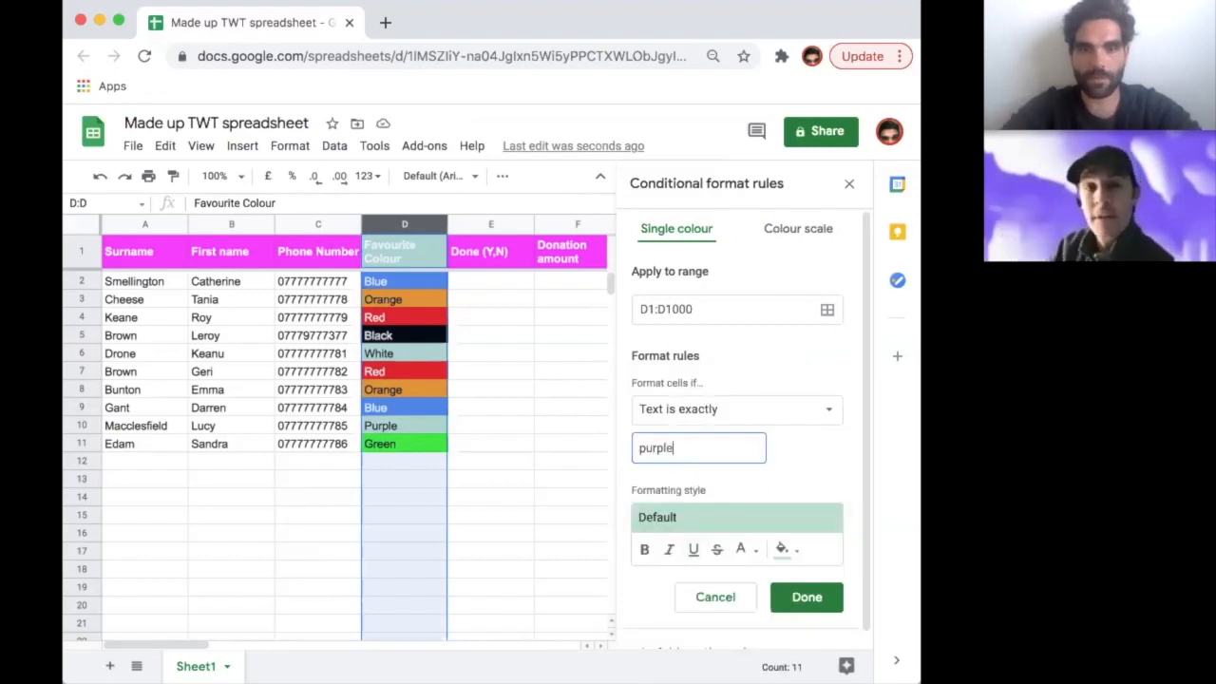
pyautogui.click(782, 551)
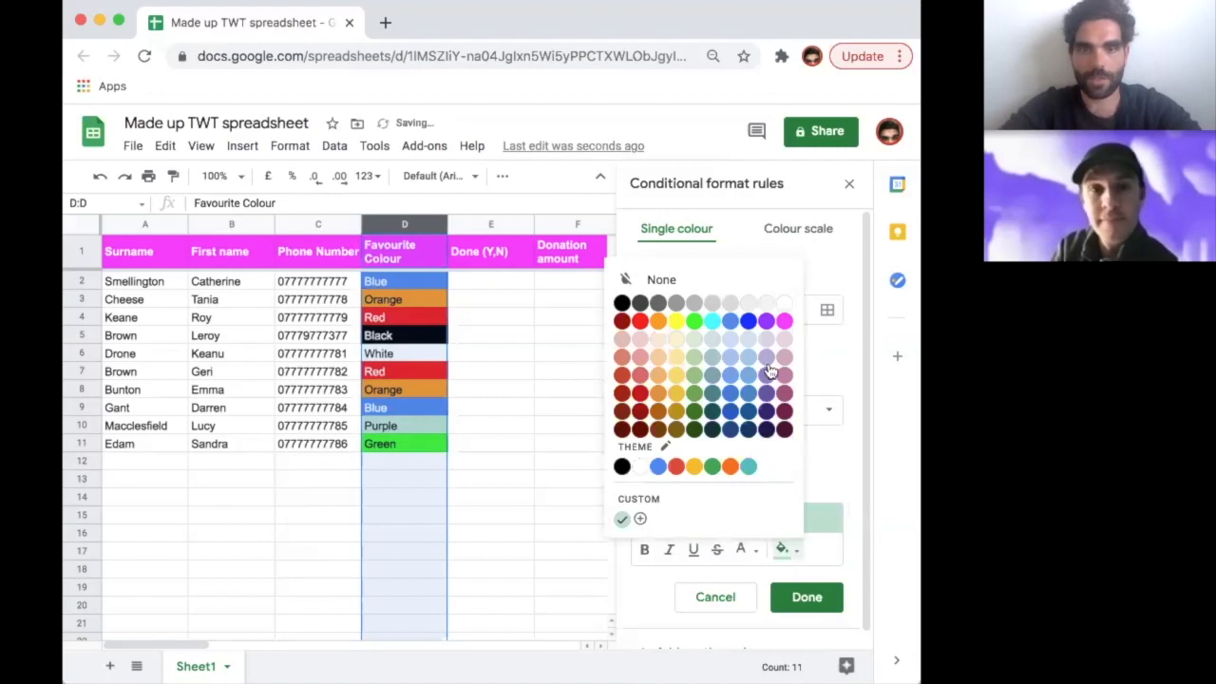
pyautogui.click(767, 320)
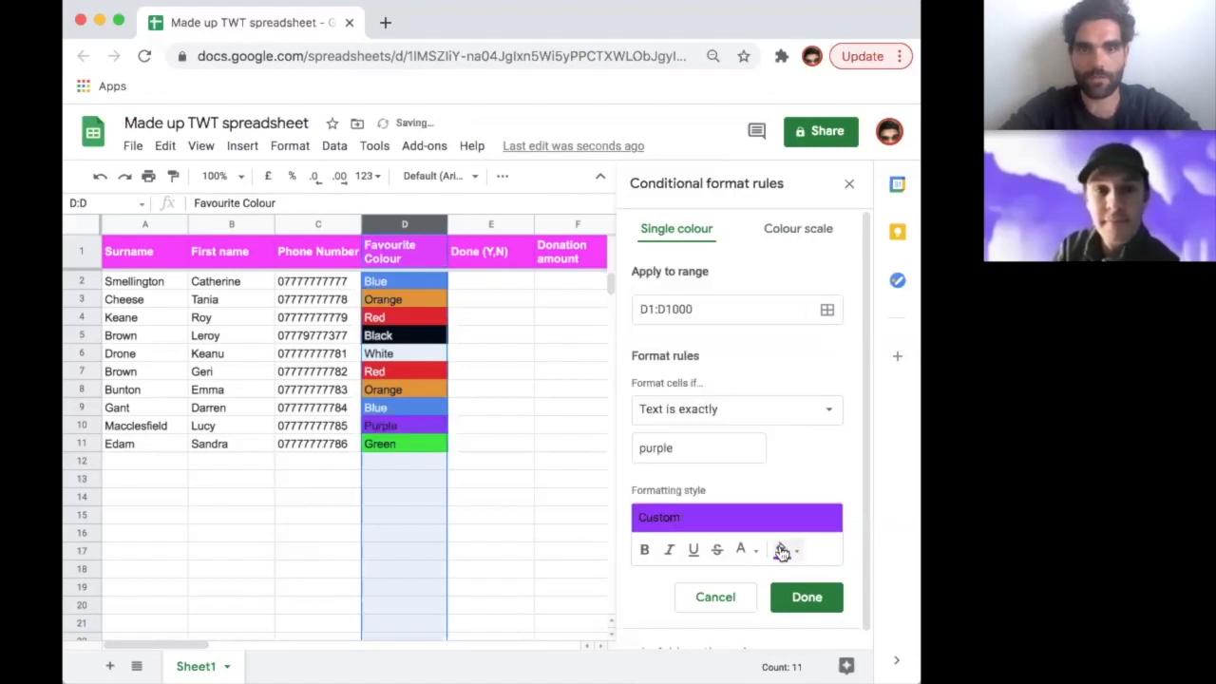
pyautogui.click(742, 549)
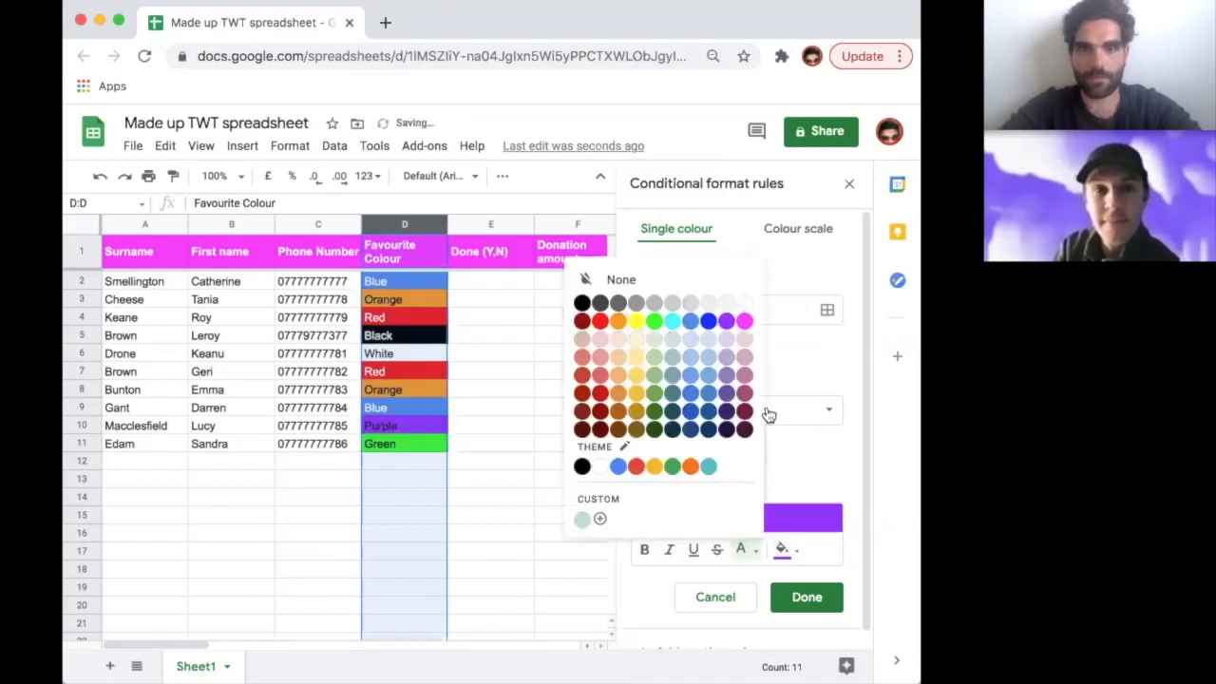
pyautogui.click(746, 304)
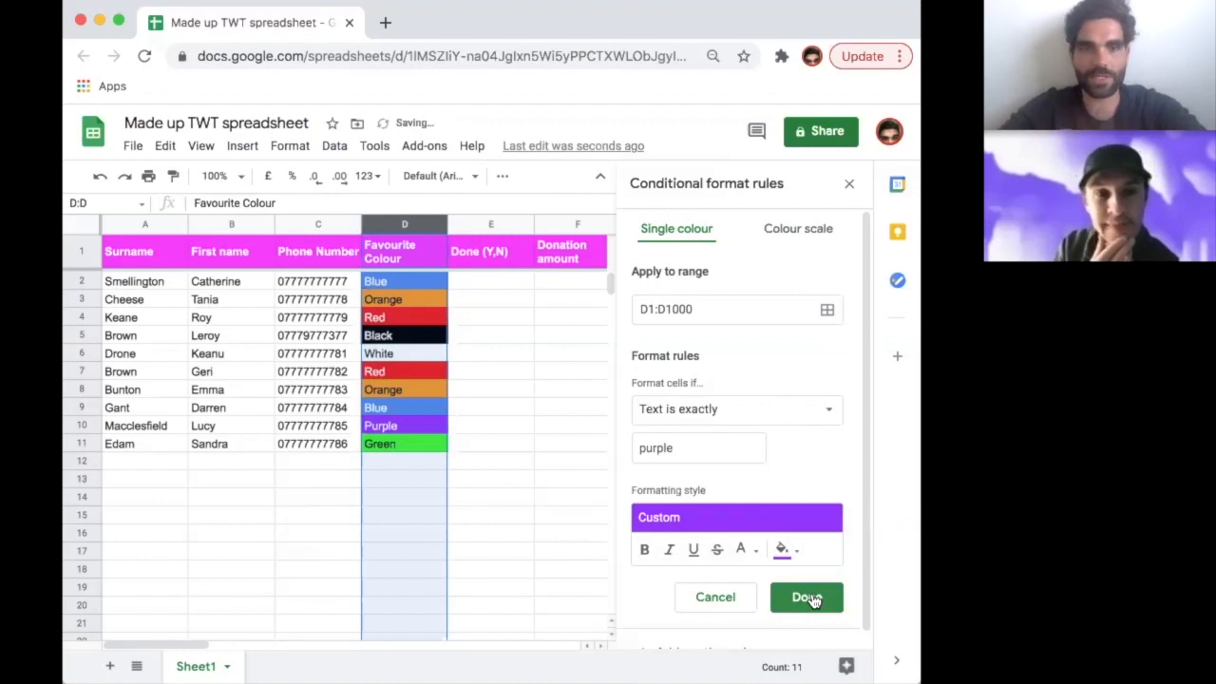
pyautogui.click(810, 598)
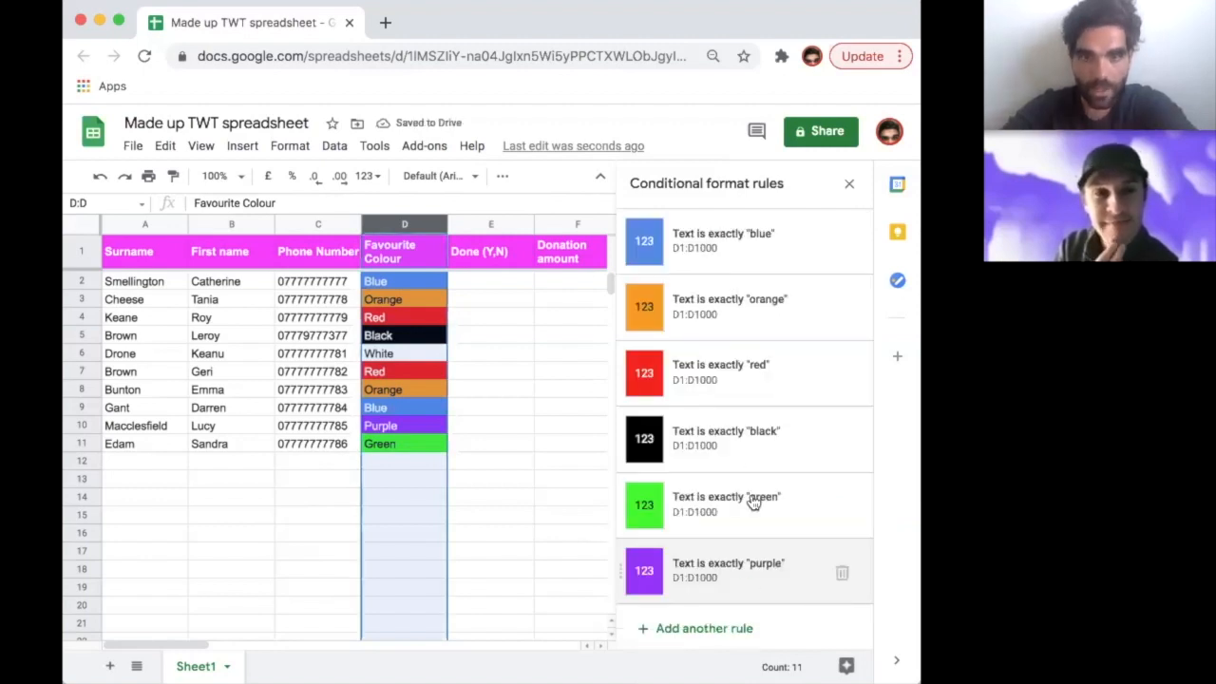
pyautogui.click(849, 187)
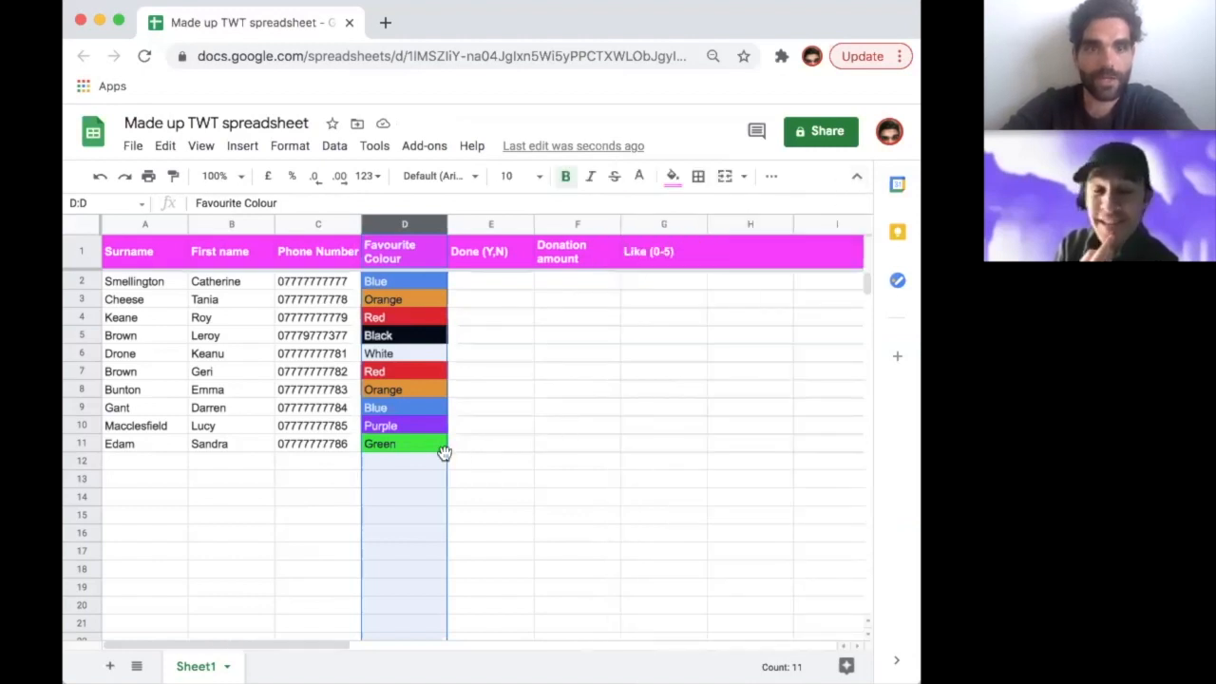
# Select the Done (Y,N) entries E2:E11 and bring up the Data menu.
pyautogui.click(492, 480)
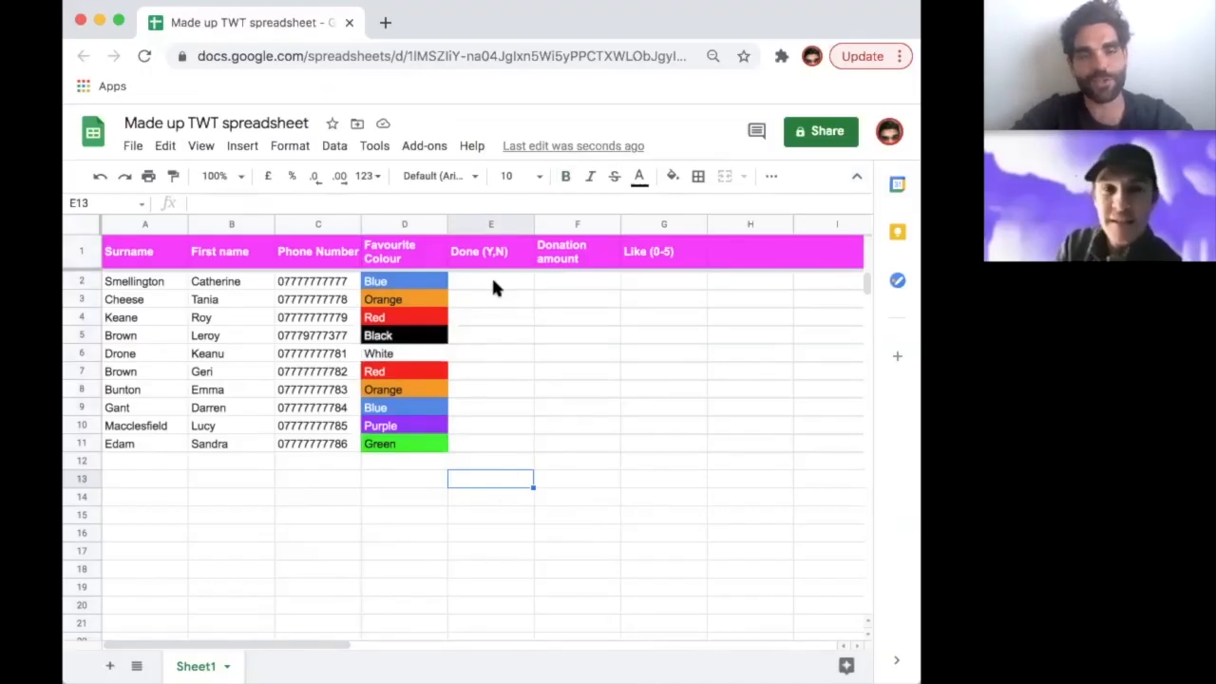
pyautogui.click(488, 224)
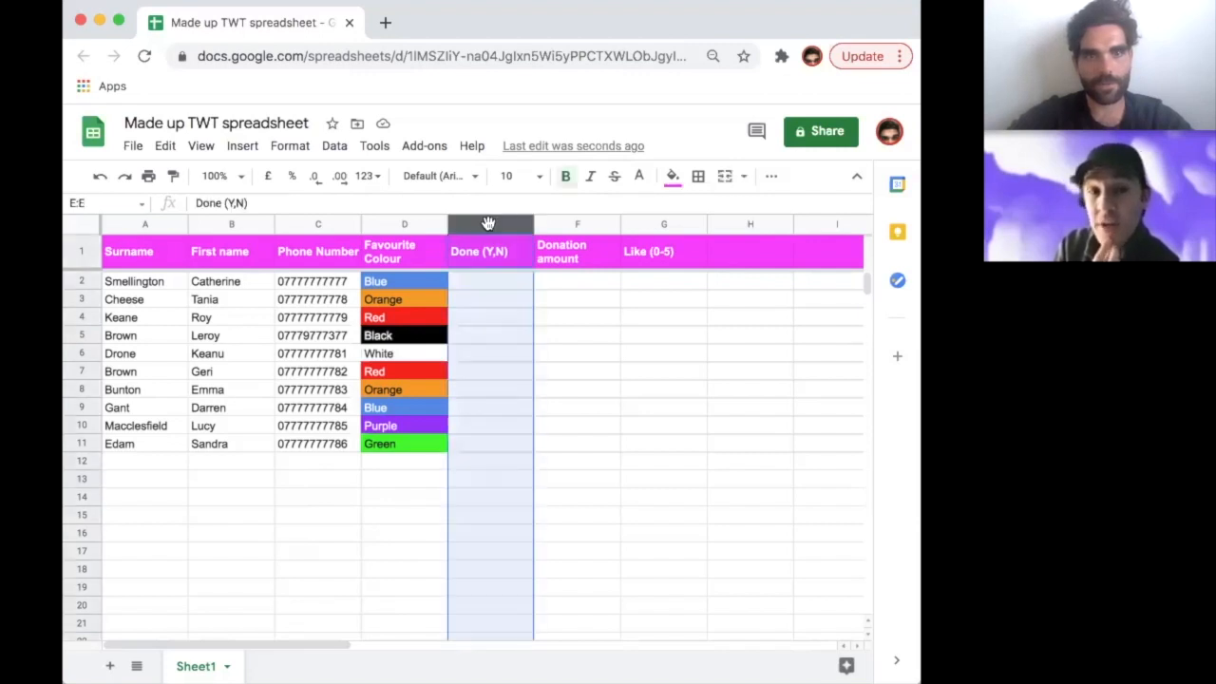
pyautogui.click(332, 148)
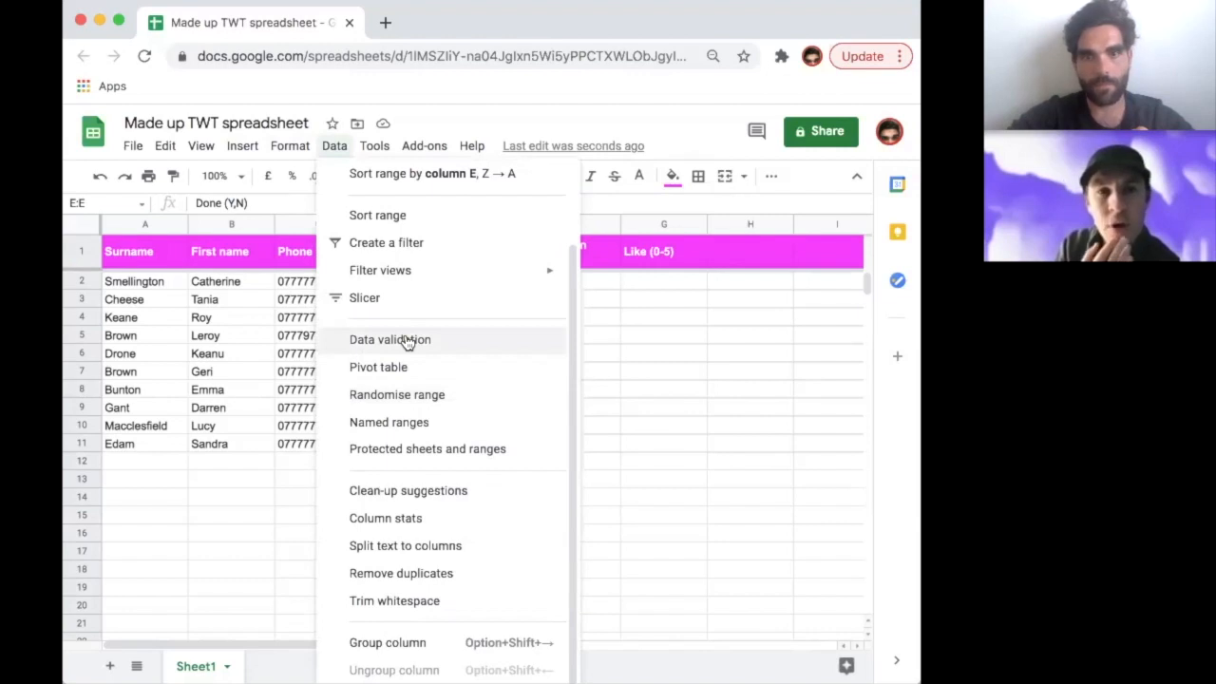
pyautogui.click(624, 328)
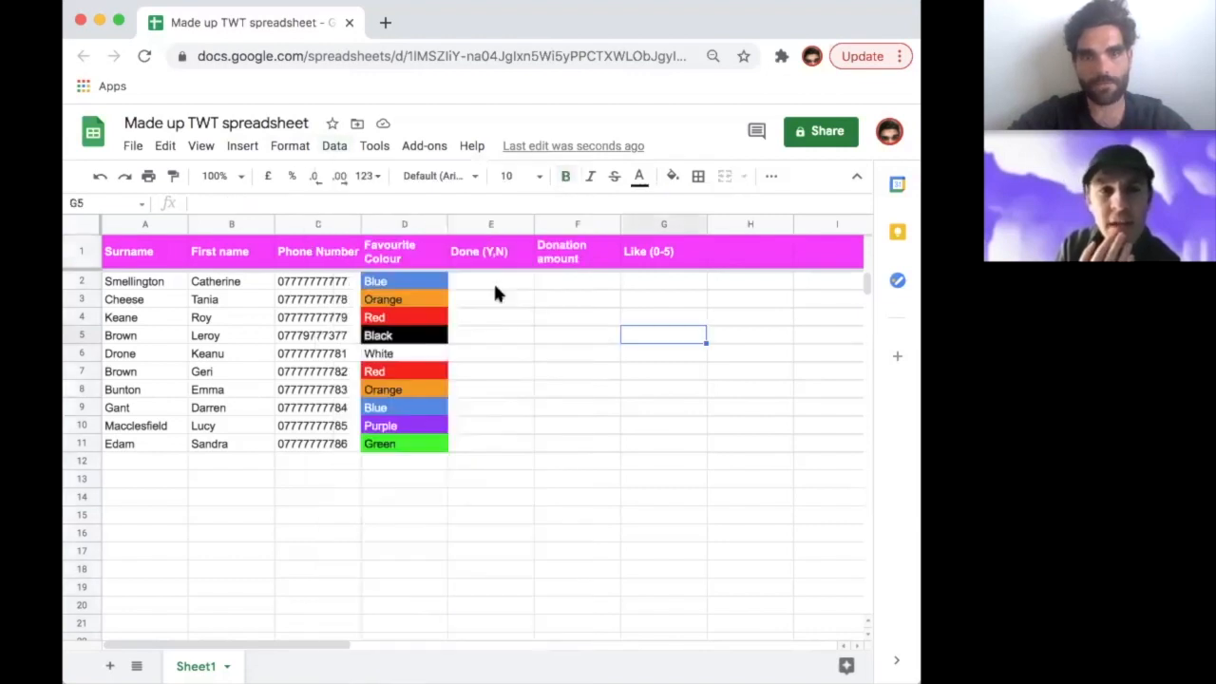
pyautogui.moveTo(489, 281); pyautogui.dragTo(485, 444)
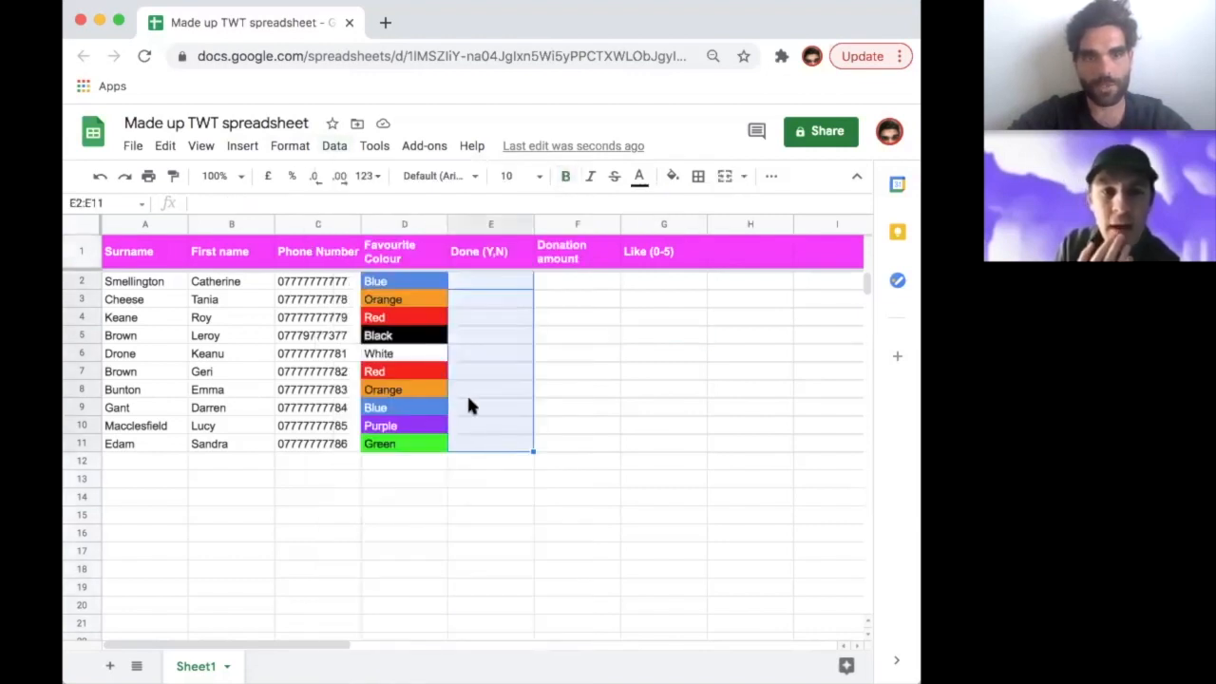
pyautogui.click(334, 146)
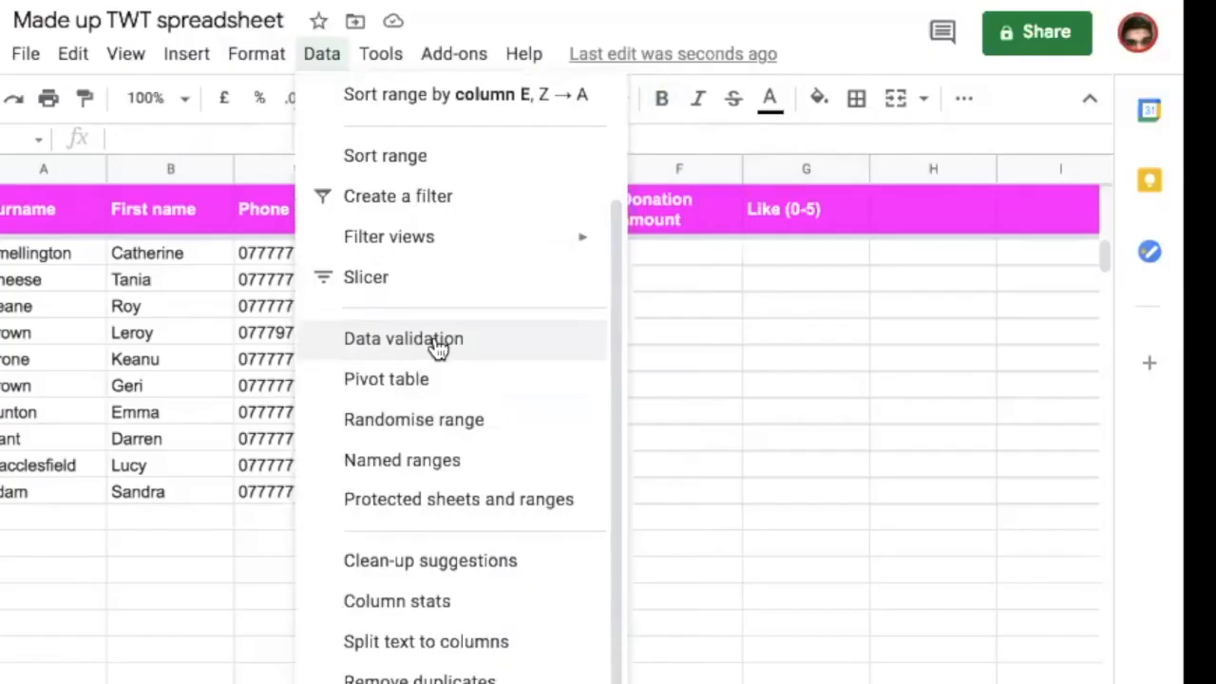
# Apply a Tick box data validation rule to E2:E11.
pyautogui.click(439, 350)
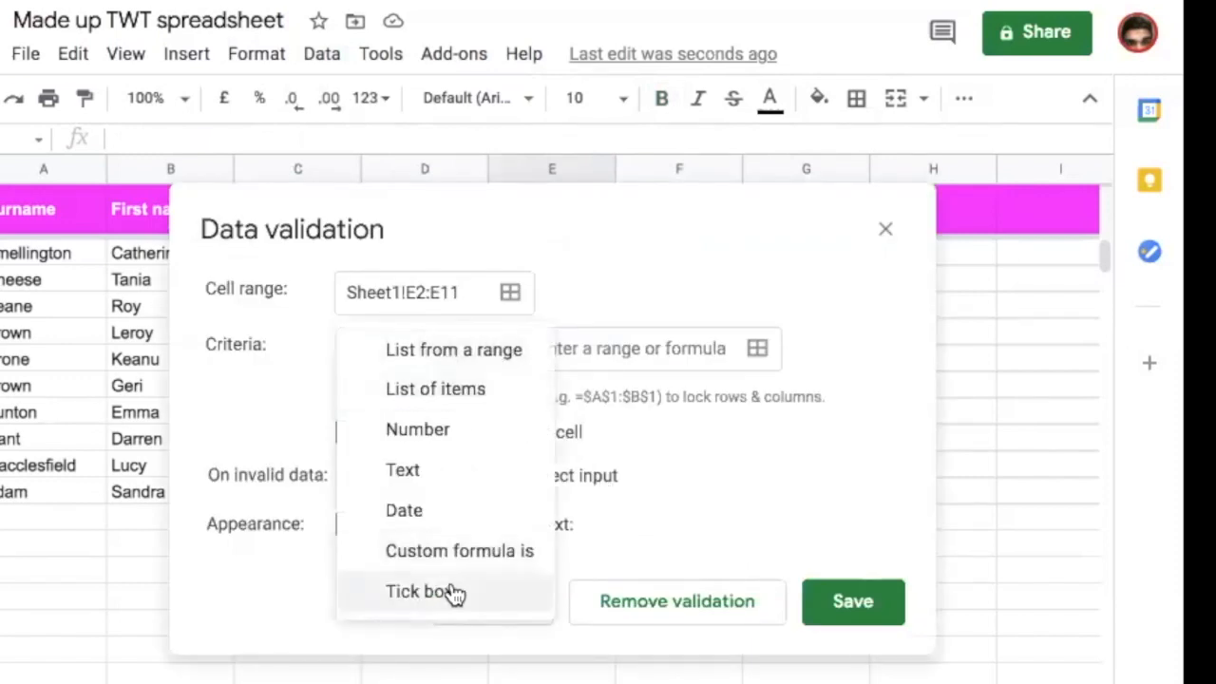
pyautogui.click(223, 319)
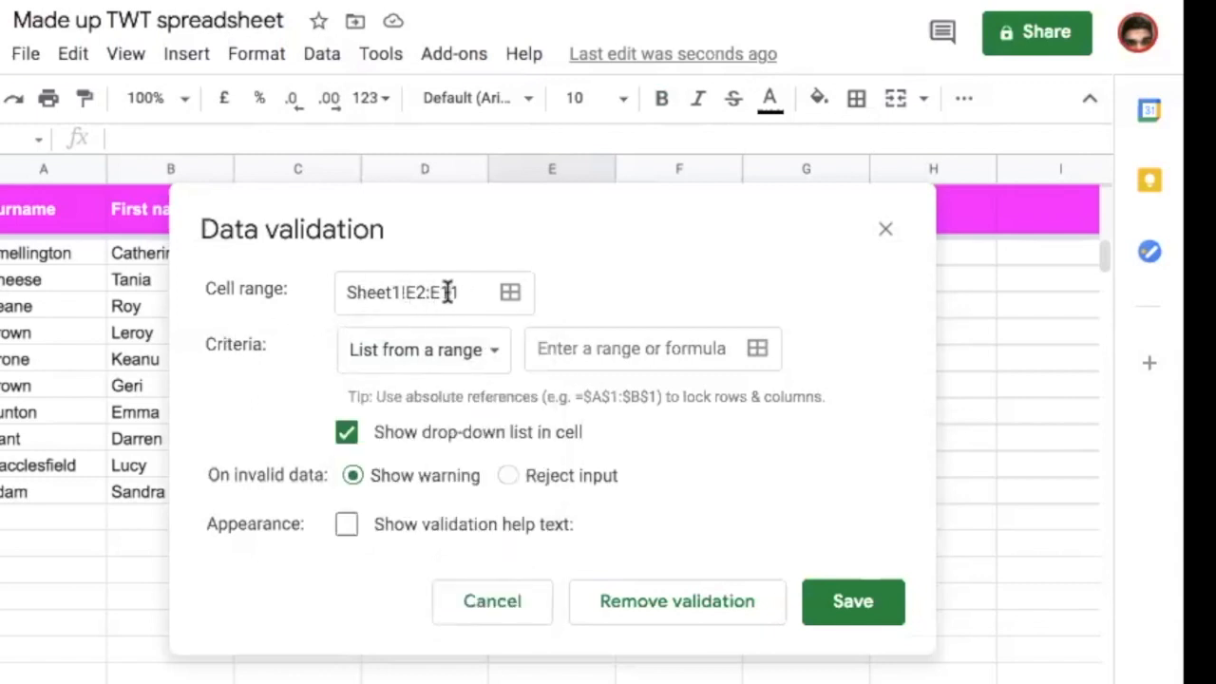
pyautogui.click(463, 351)
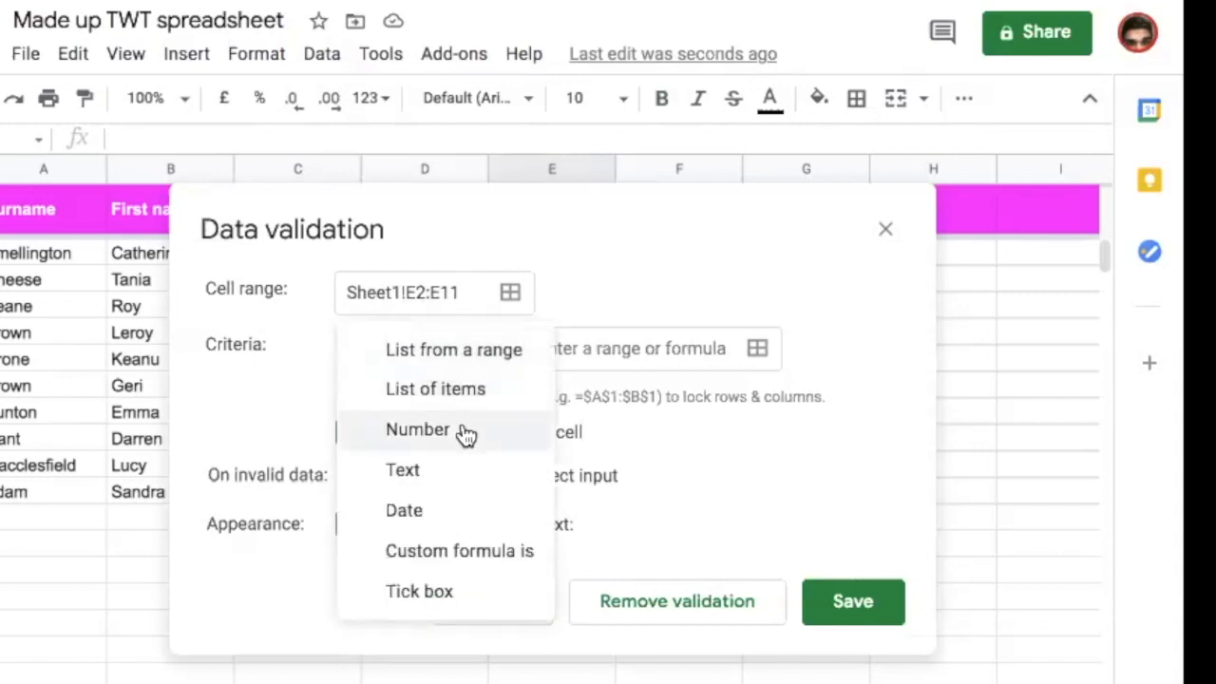
pyautogui.click(454, 593)
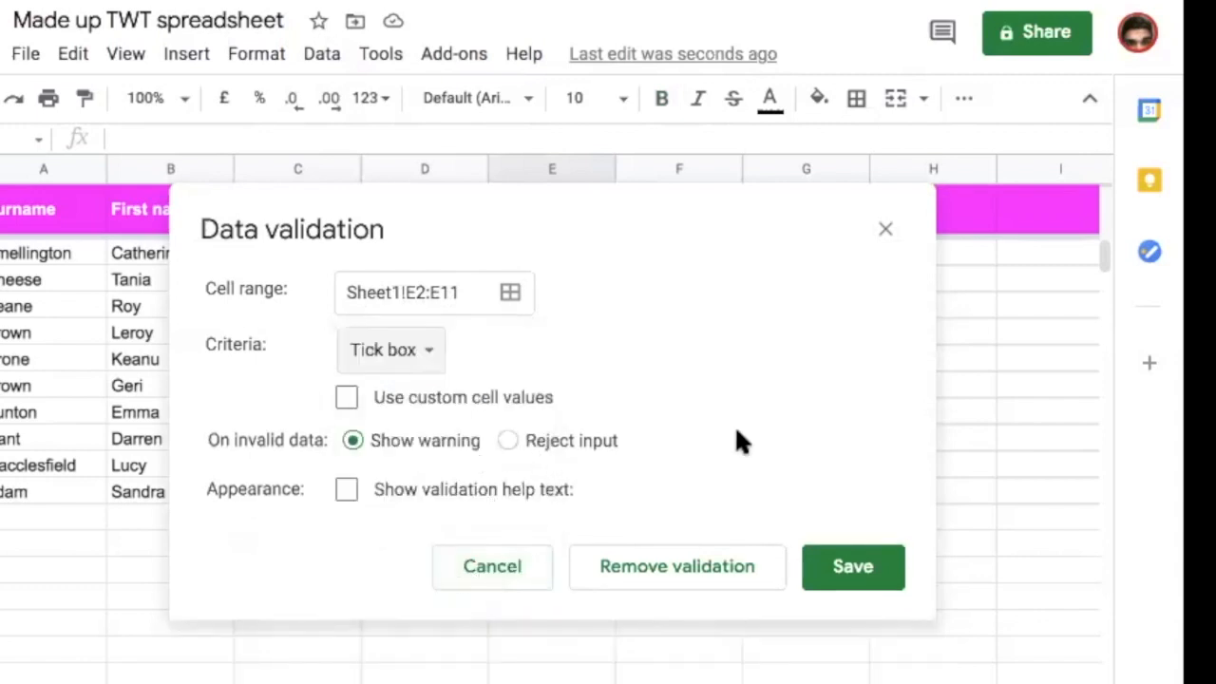
pyautogui.click(848, 562)
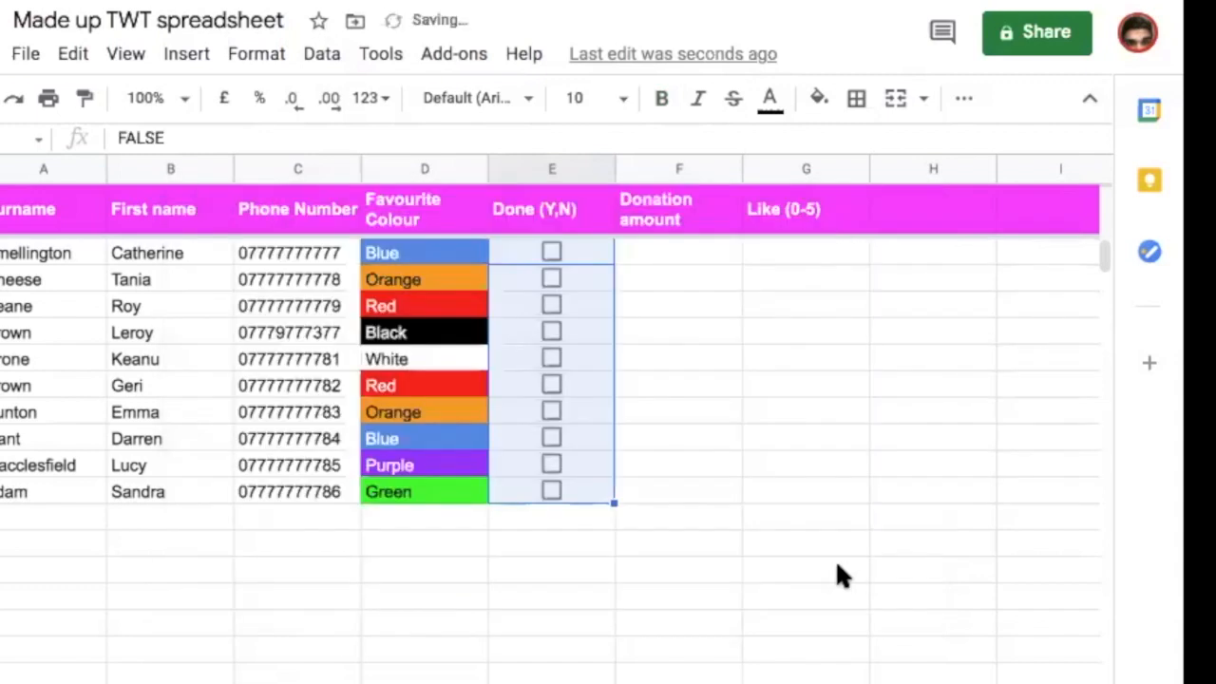
# Tick the Done boxes in rows 2, 4, 6, 7, 8 and 10.
pyautogui.click(709, 386)
pyautogui.click(550, 251)
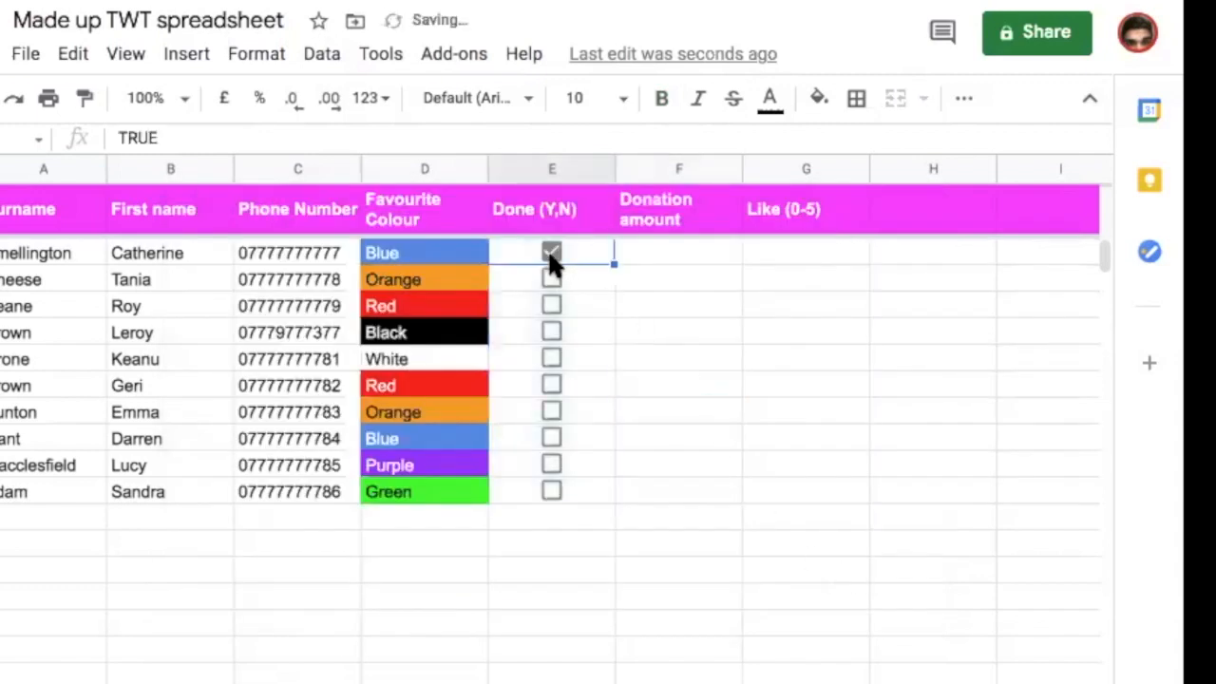
pyautogui.click(551, 358)
pyautogui.click(552, 305)
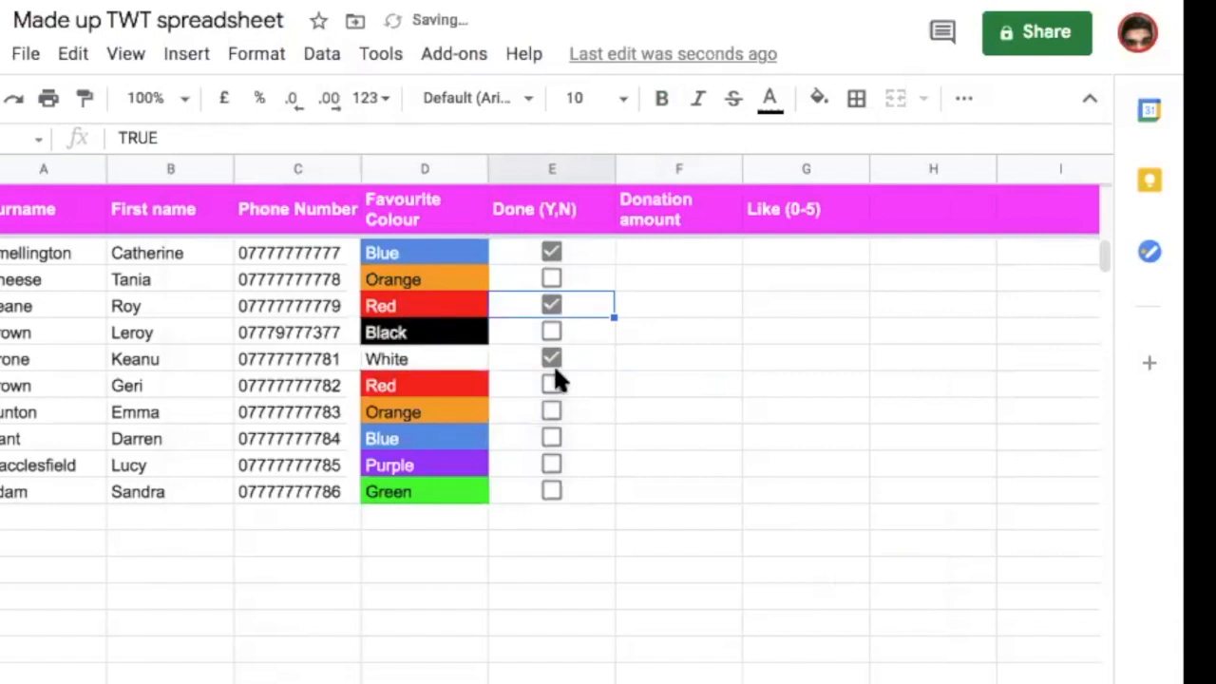
pyautogui.click(551, 385)
pyautogui.click(551, 411)
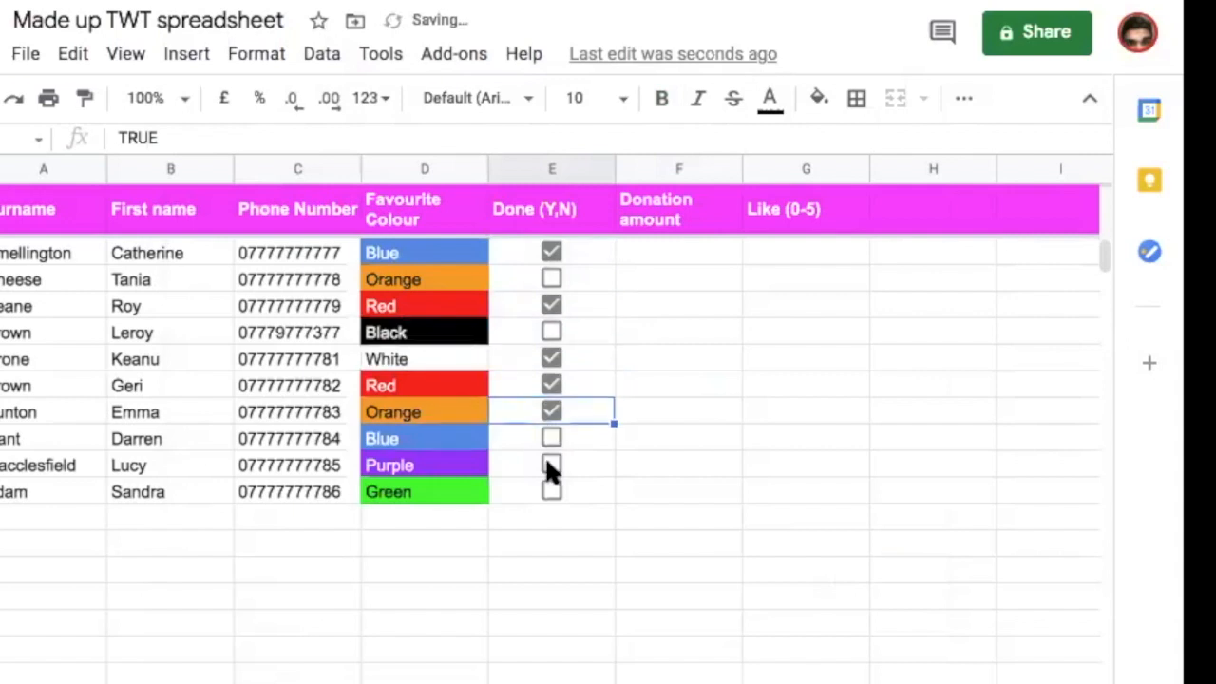
pyautogui.click(551, 465)
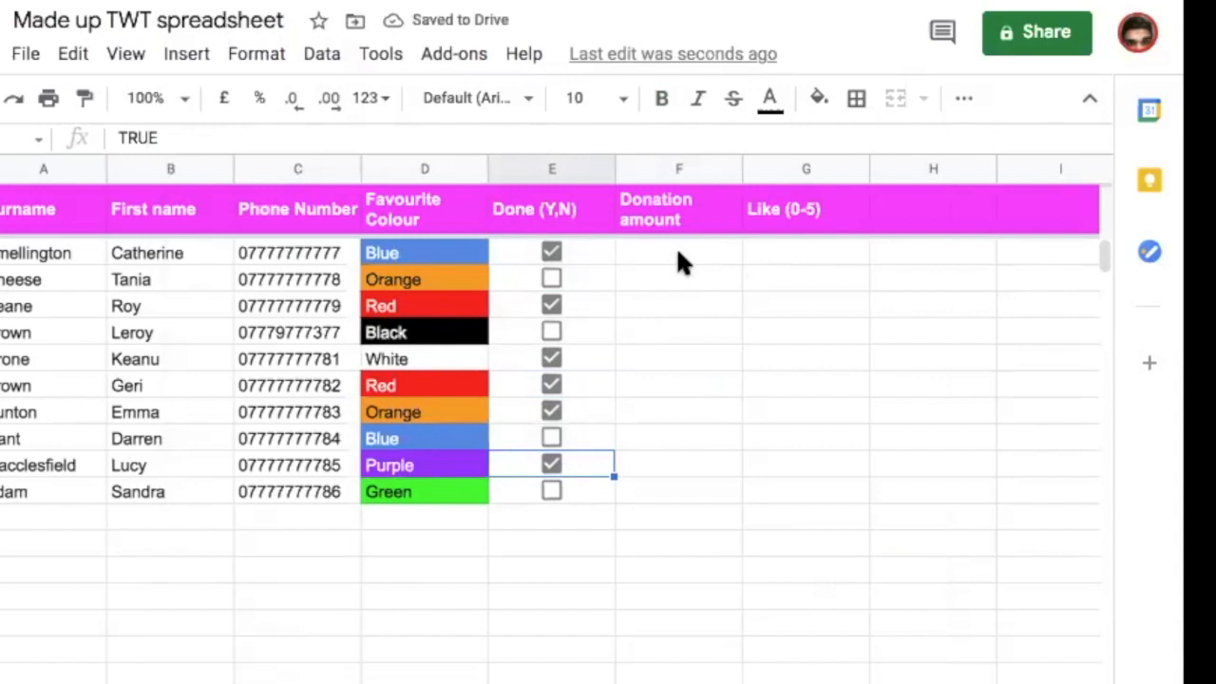
# Shorten the E1 header from 'Done (Y,N)' to 'Done'.
pyautogui.click(562, 212)
pyautogui.moveTo(157, 138); pyautogui.dragTo(236, 138)
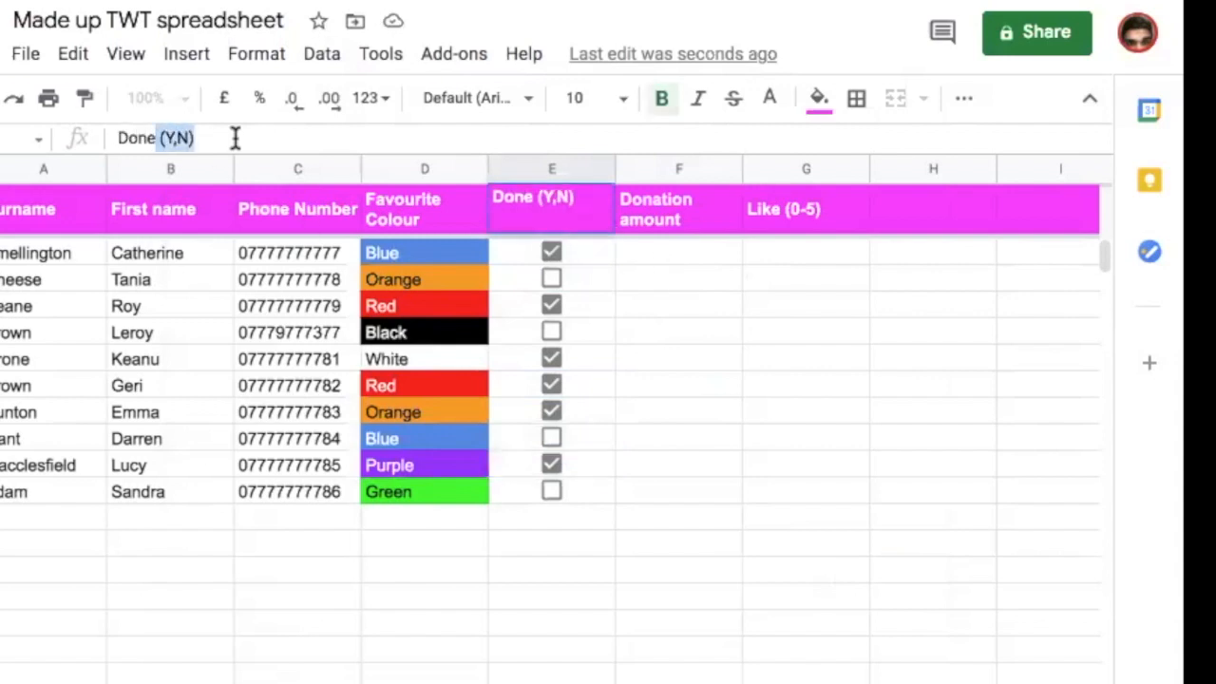
pyautogui.press('BackSpace')
pyautogui.press('Return')
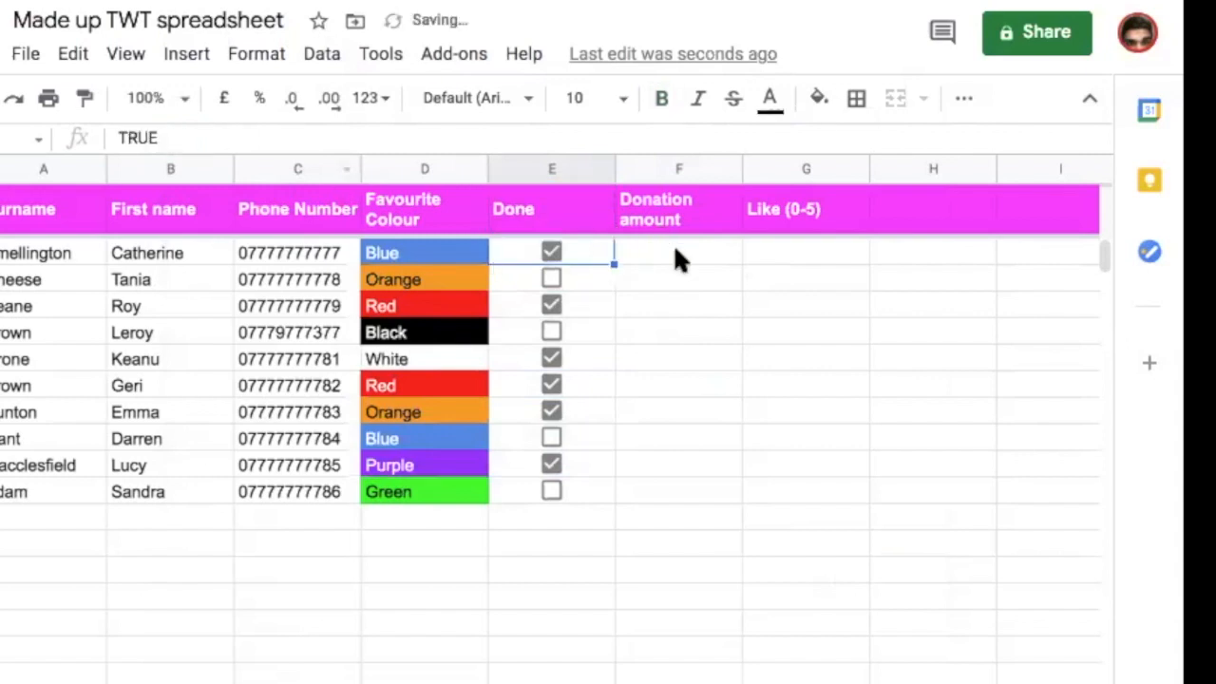
pyautogui.press('Down')
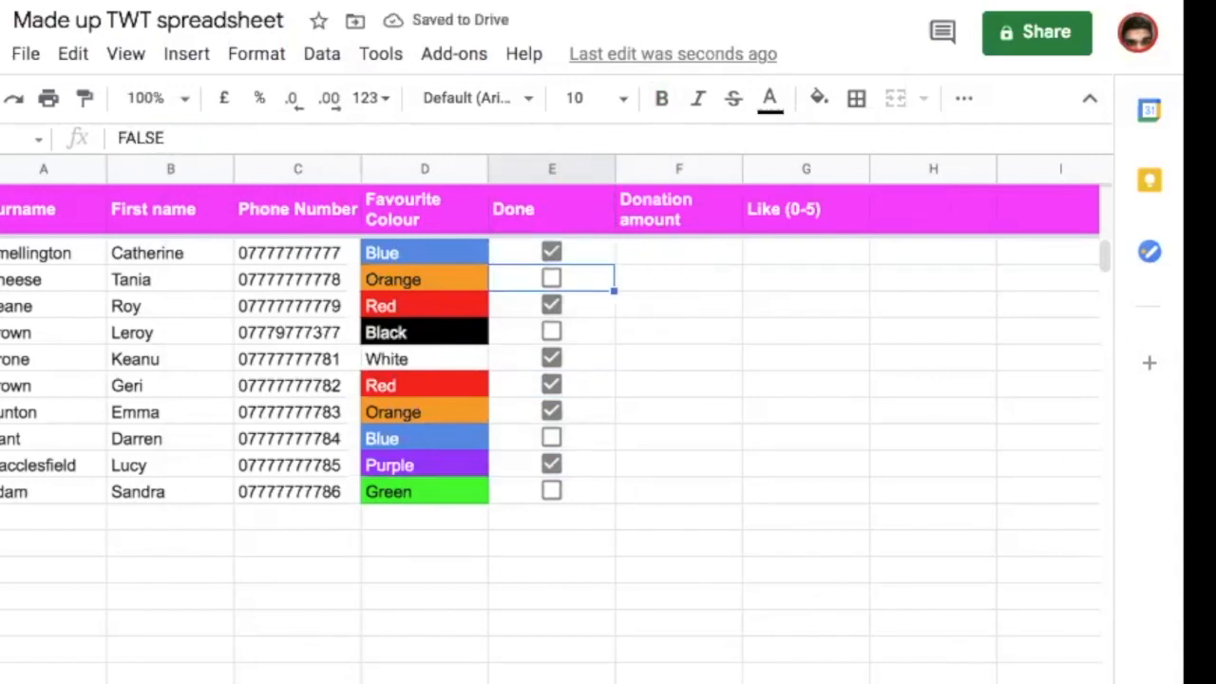
pyautogui.press('Up')
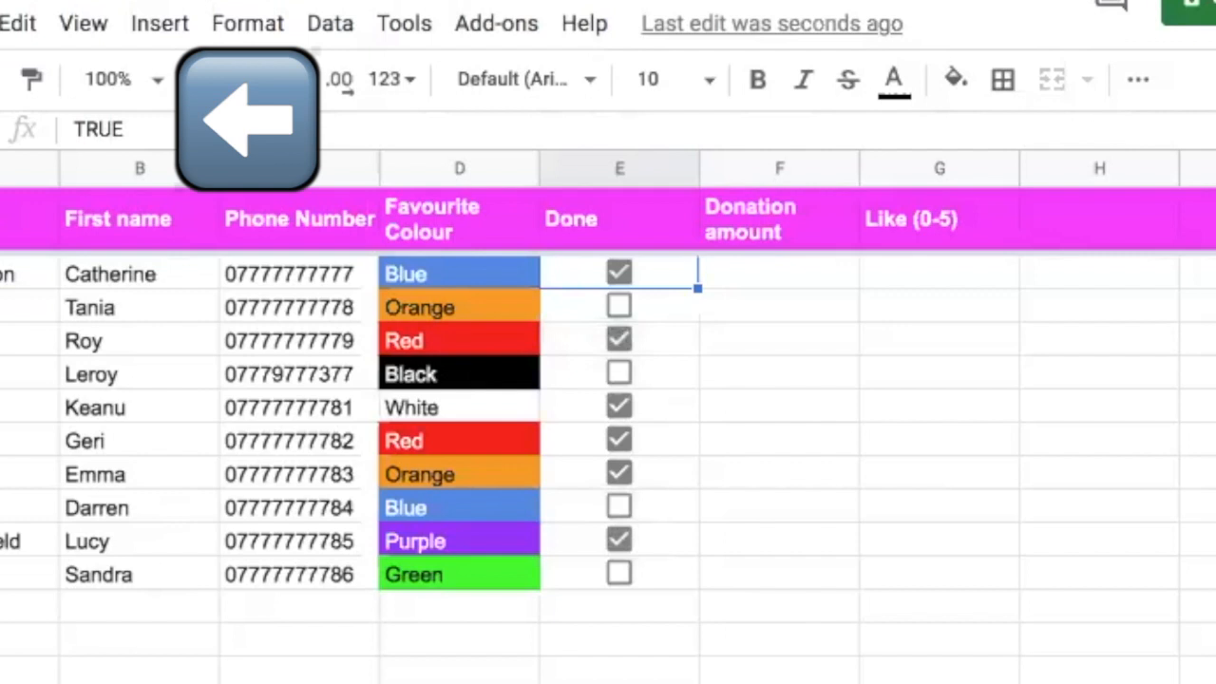
pyautogui.press('Down')
pyautogui.press('Down')
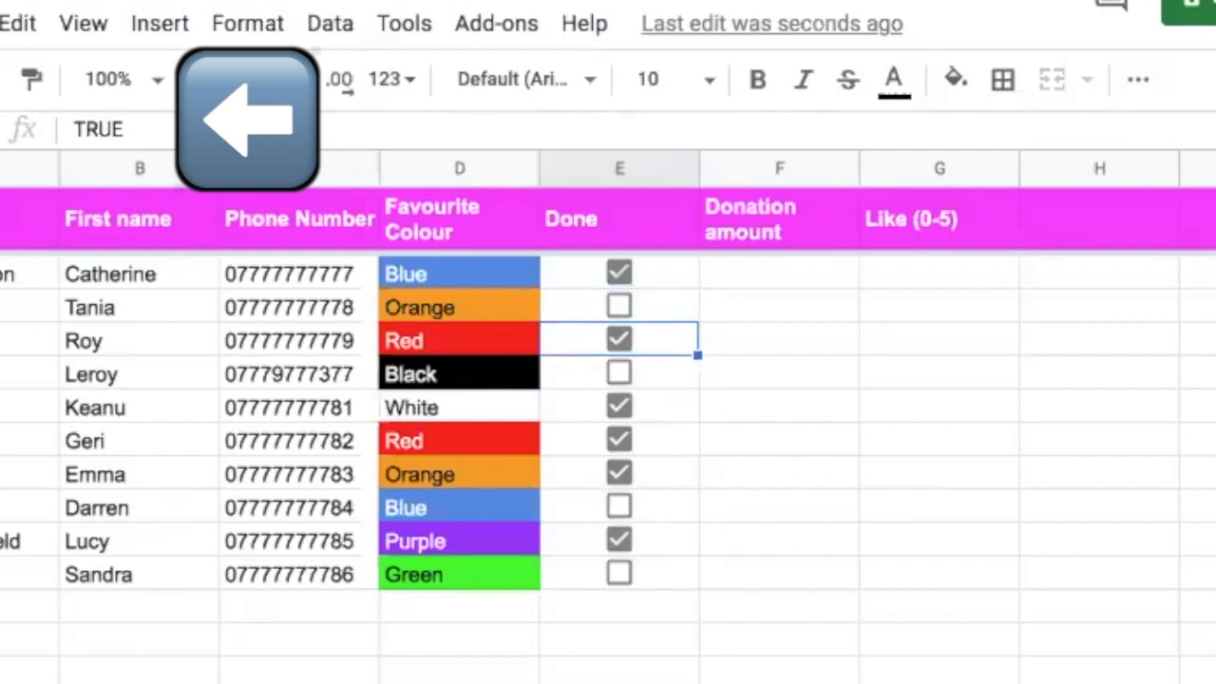
pyautogui.press('Right')
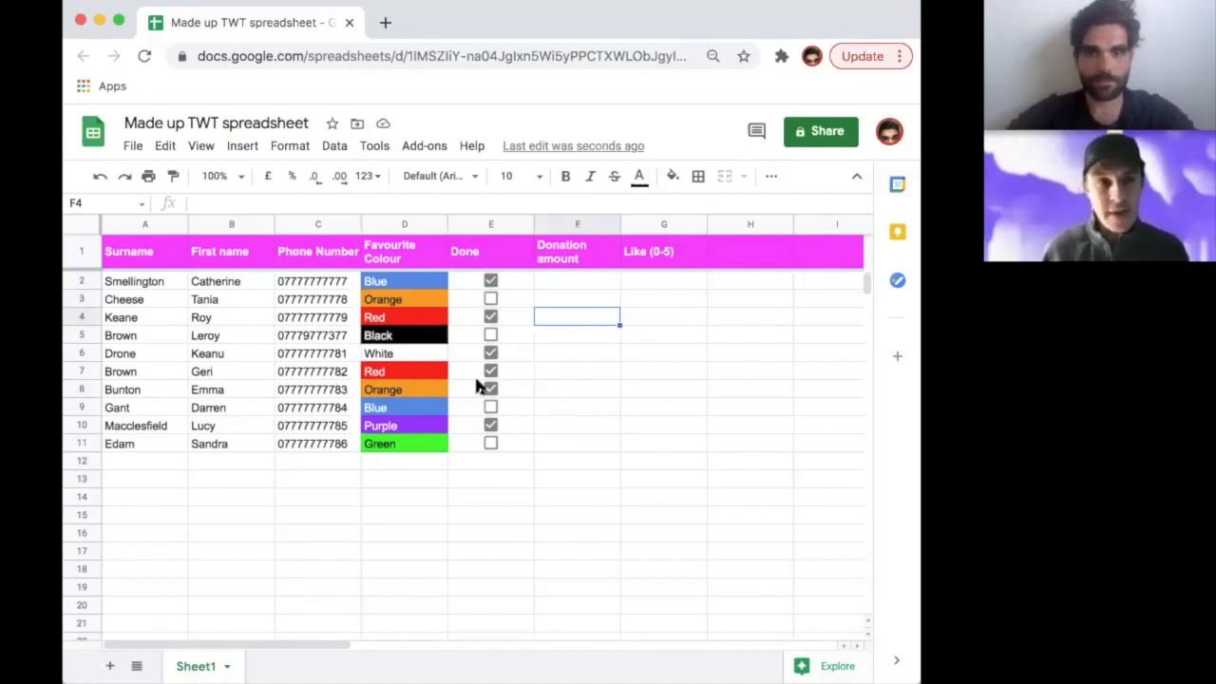
# Enter 10, 5, 25, 10, 4, 5, 6.99, 150, 1 and 16 down F2:F11.
pyautogui.click(589, 282)
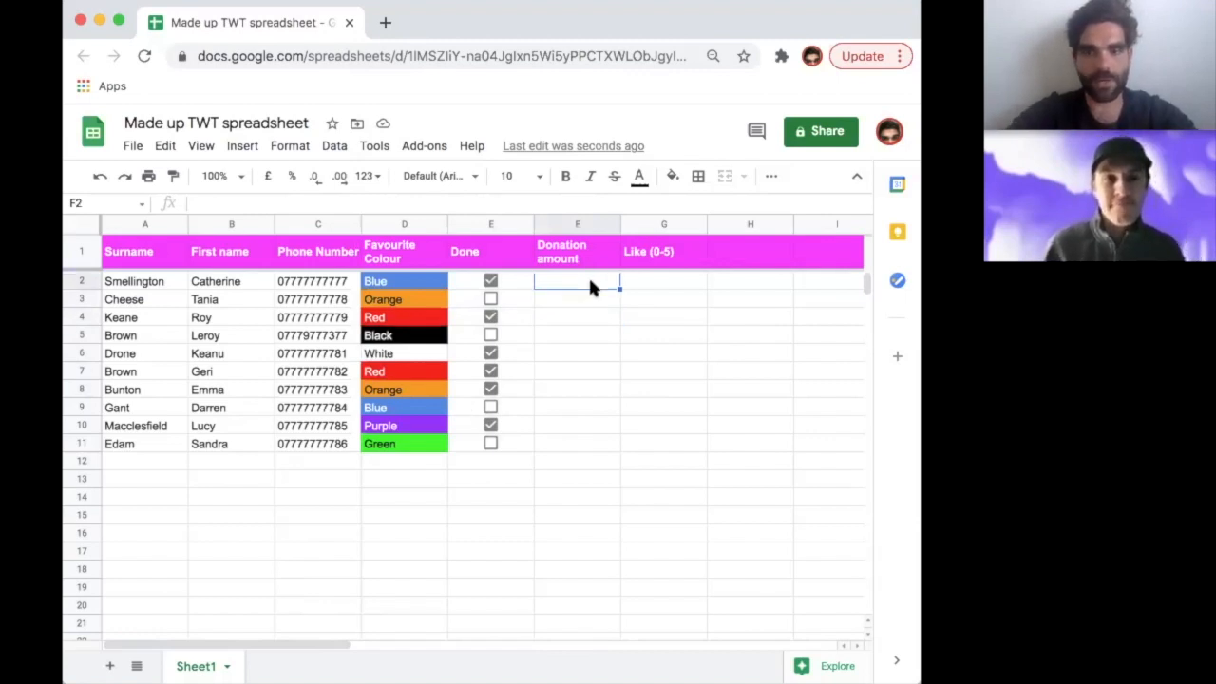
pyautogui.write('10')
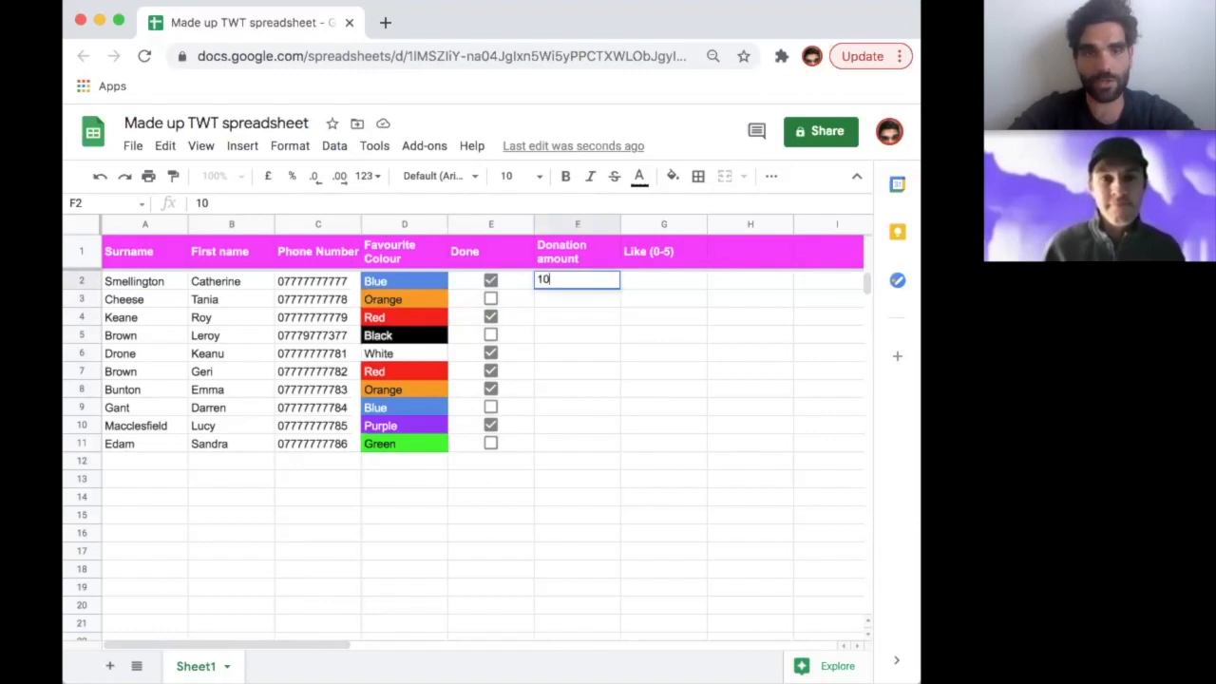
pyautogui.press('Return')
pyautogui.write('5')
pyautogui.press('Return')
pyautogui.write('25')
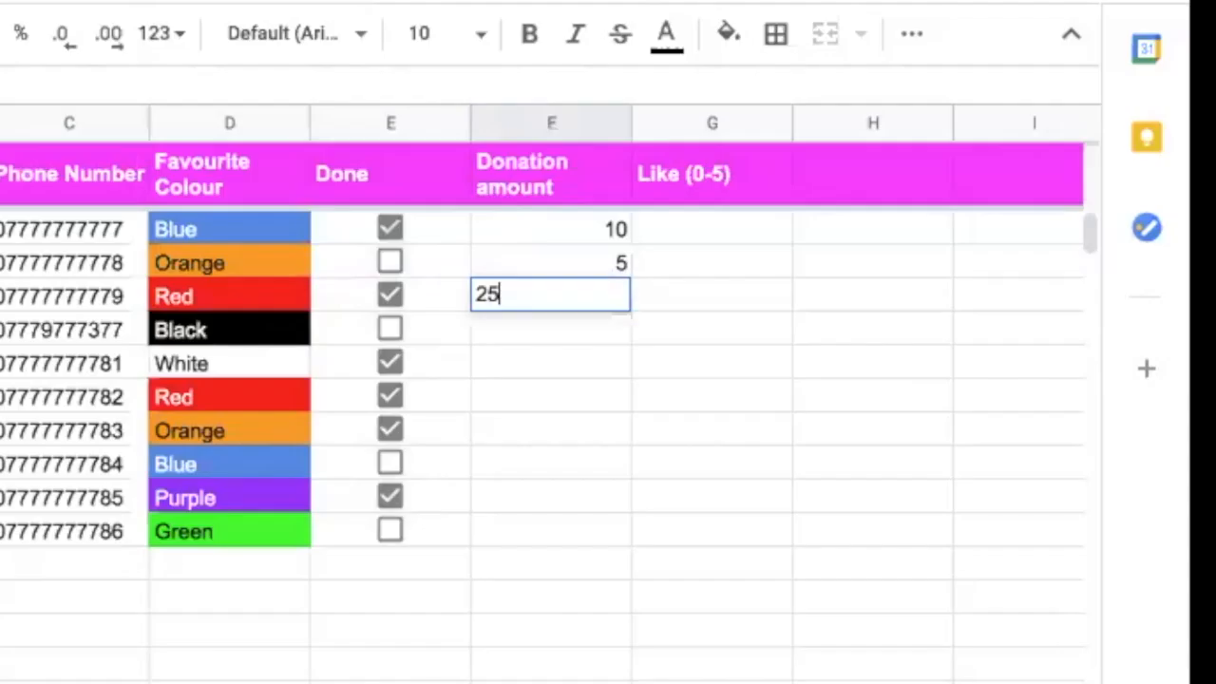
pyautogui.press('Return')
pyautogui.write('10')
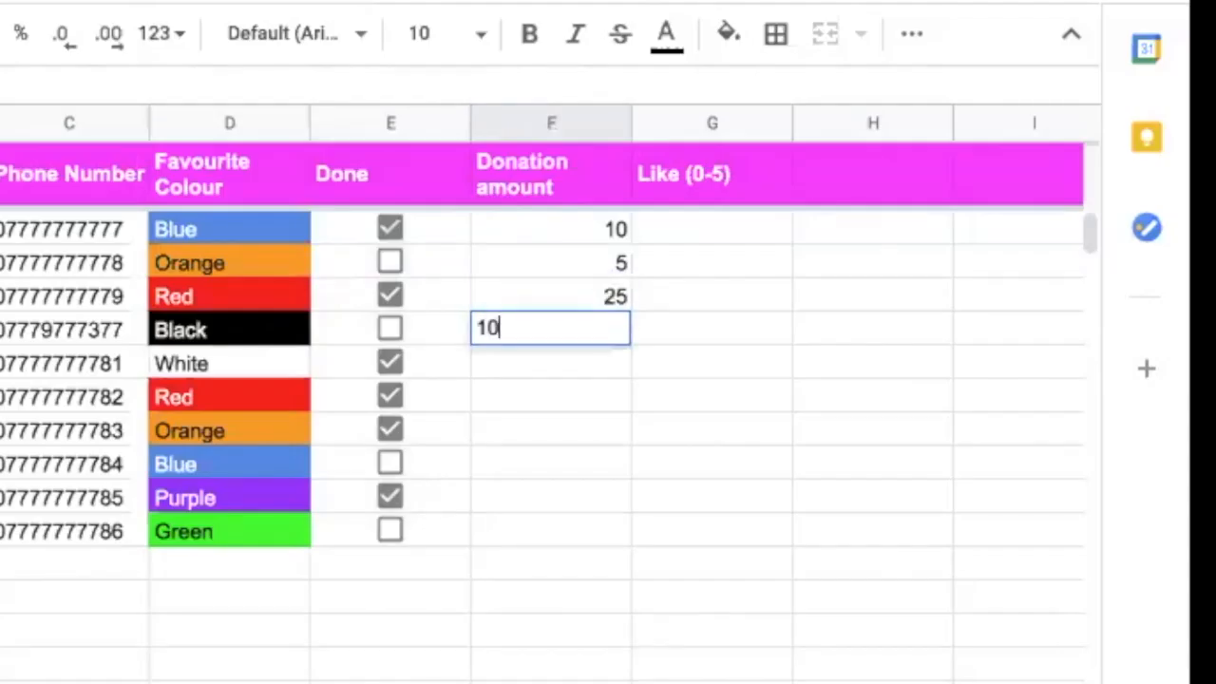
pyautogui.press('Return')
pyautogui.write('4')
pyautogui.press('Return')
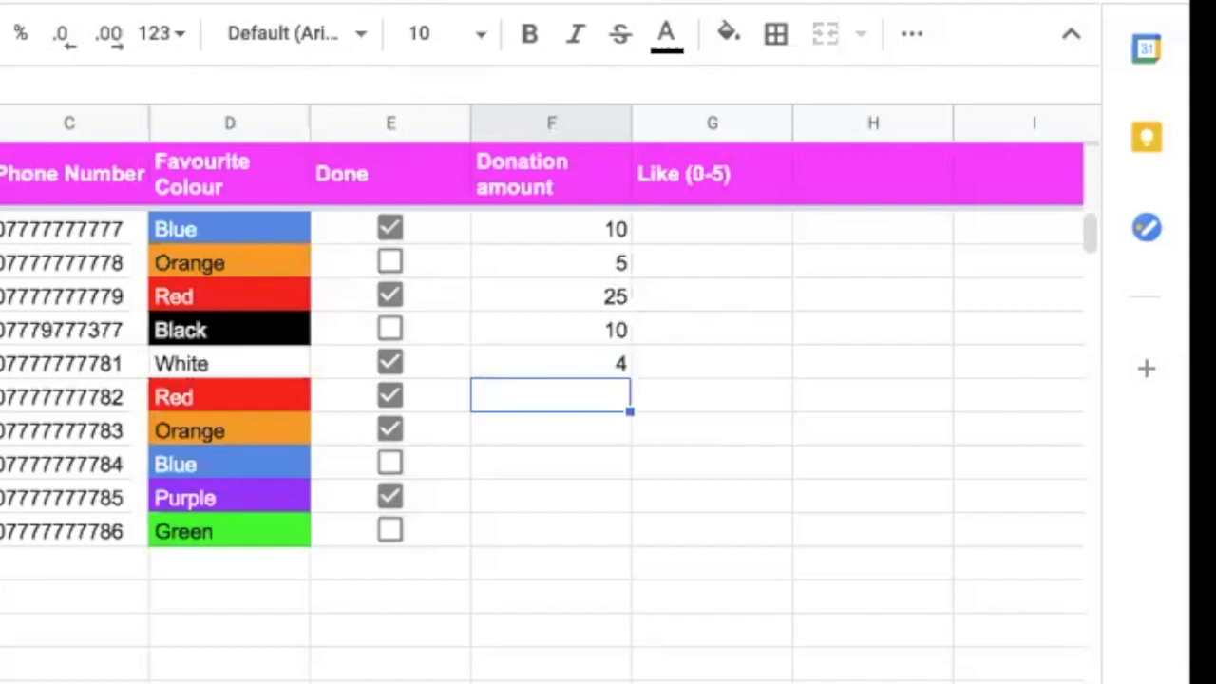
pyautogui.write('5')
pyautogui.press('Return')
pyautogui.write('6.99')
pyautogui.press('Return')
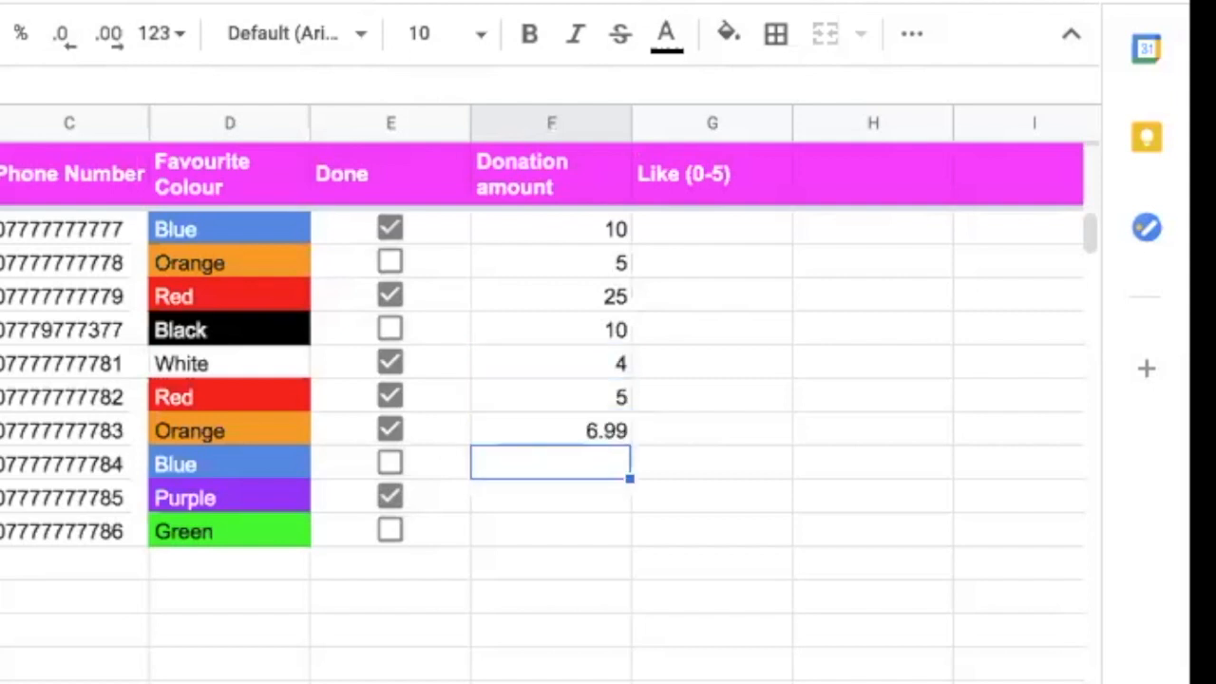
pyautogui.write('150')
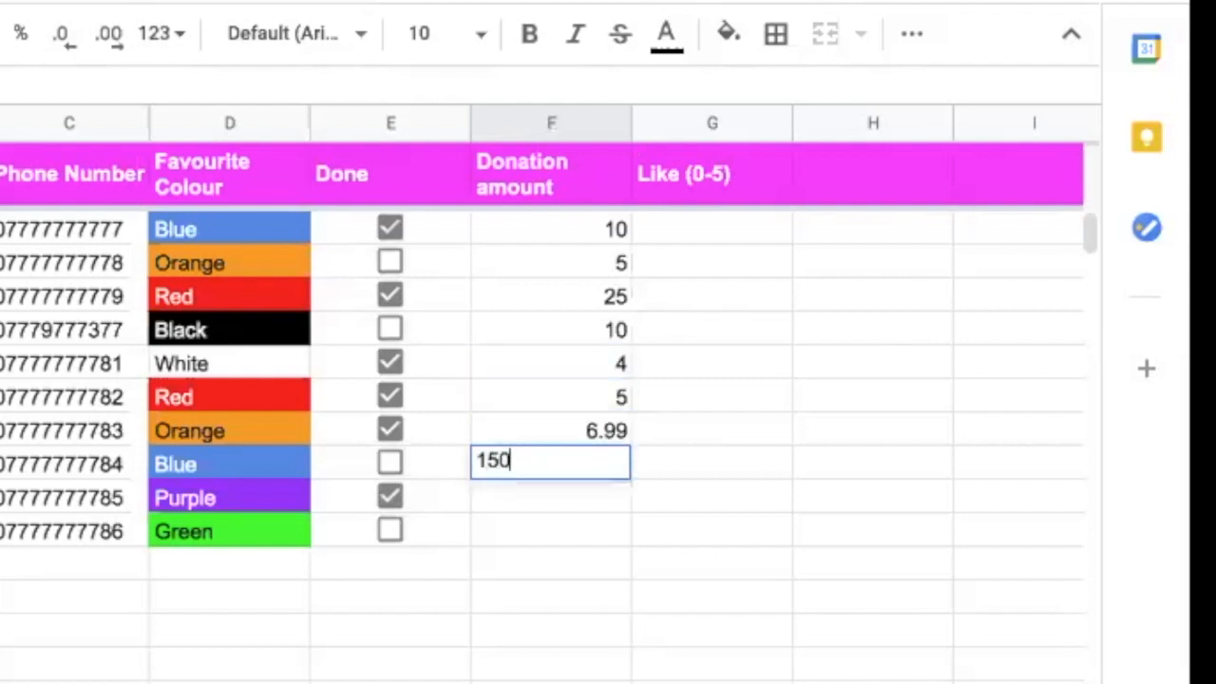
pyautogui.press('Return')
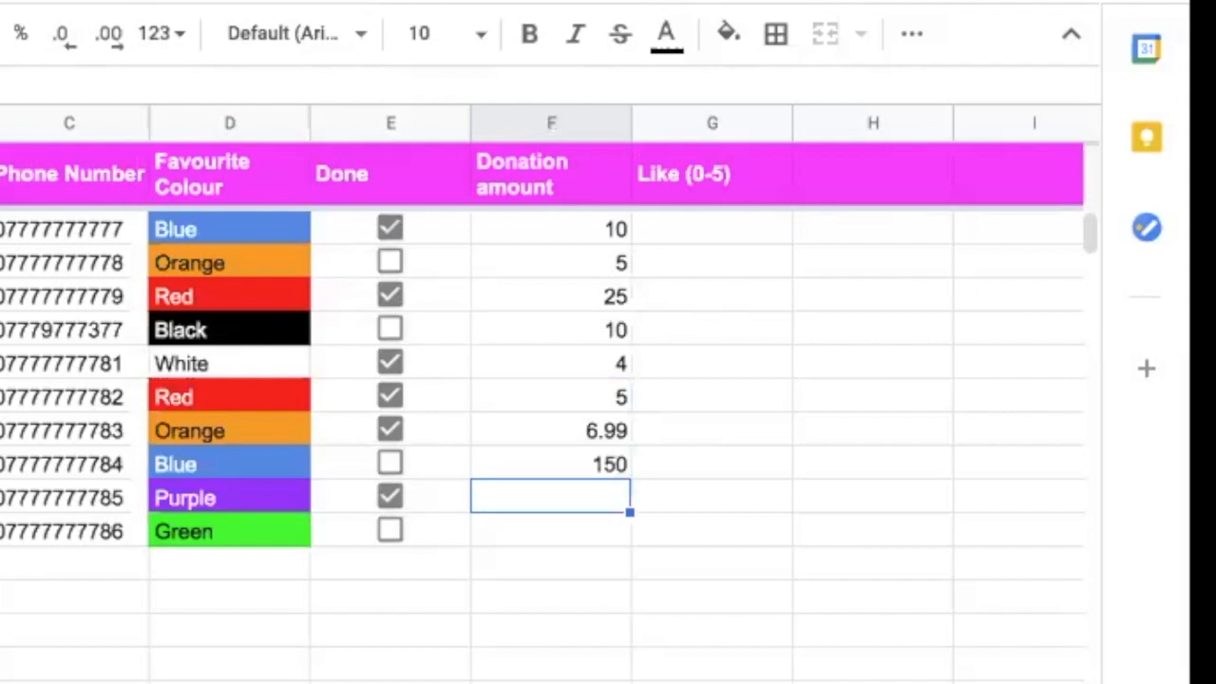
pyautogui.write('1')
pyautogui.press('Return')
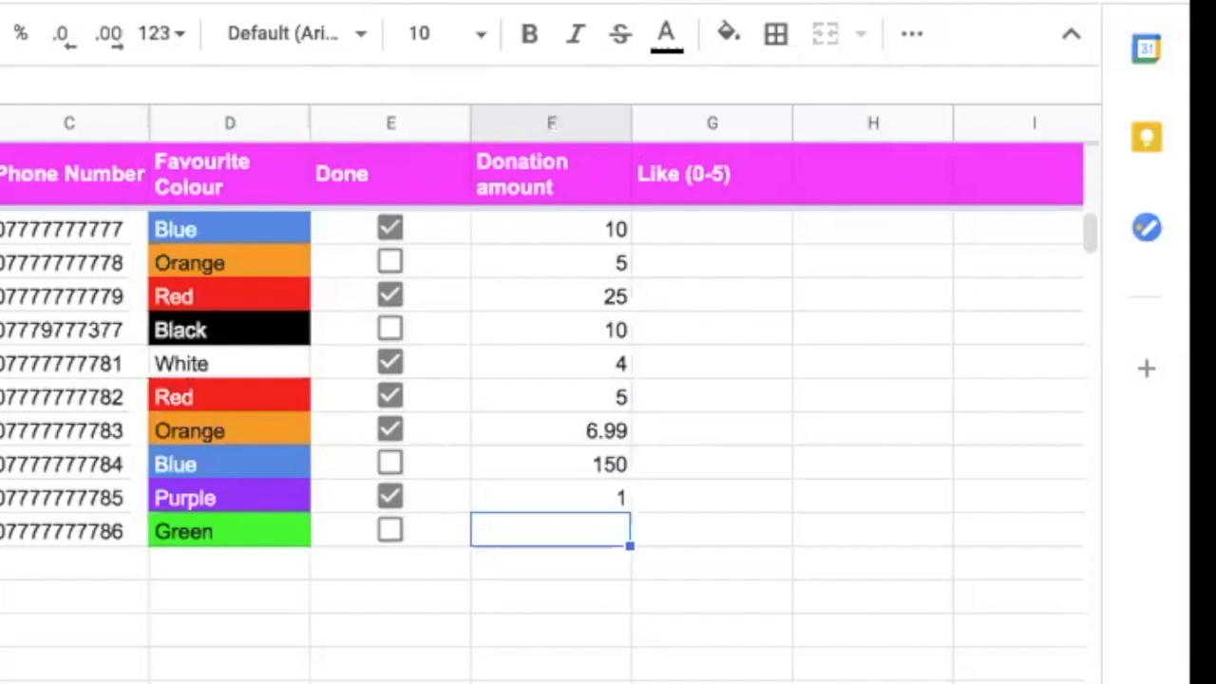
pyautogui.write('16')
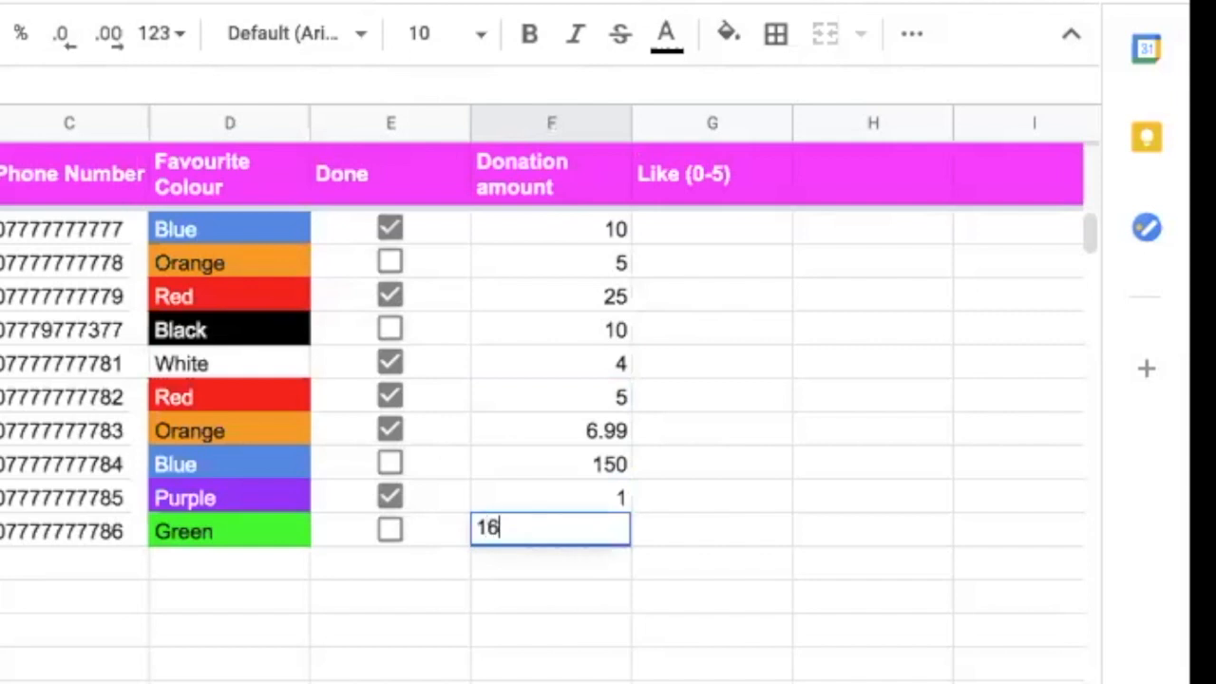
pyautogui.press('Return')
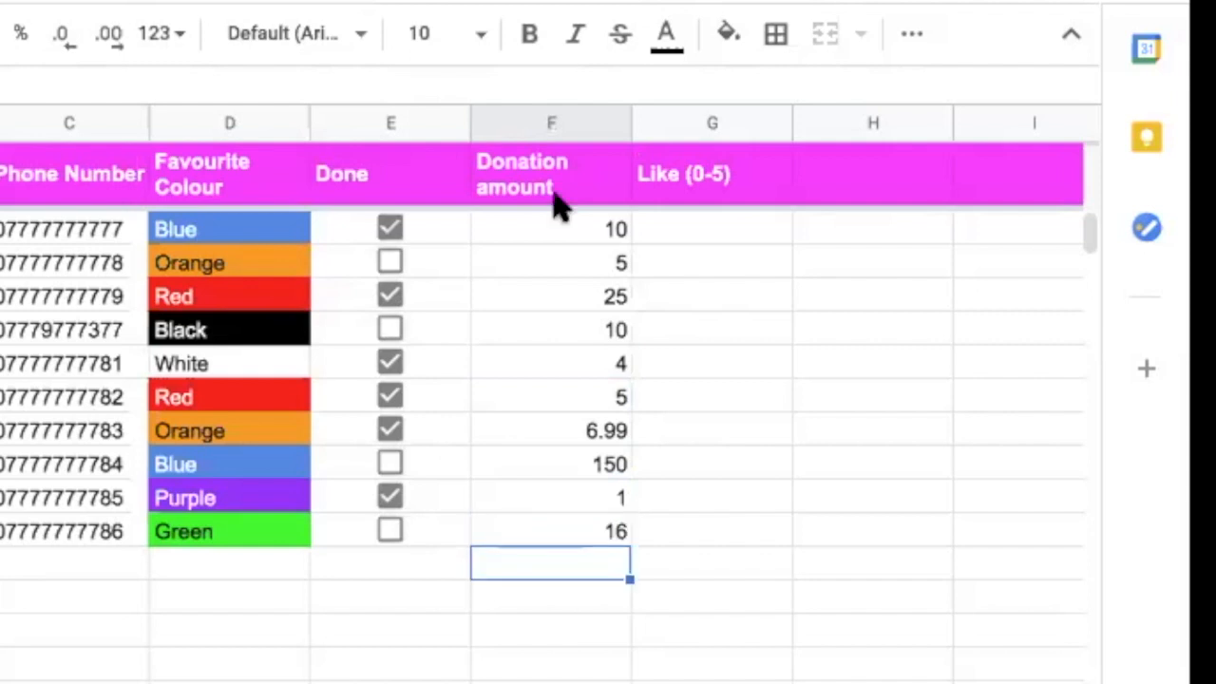
# Format the whole Donation amount column F as pounds currency.
pyautogui.click(549, 133)
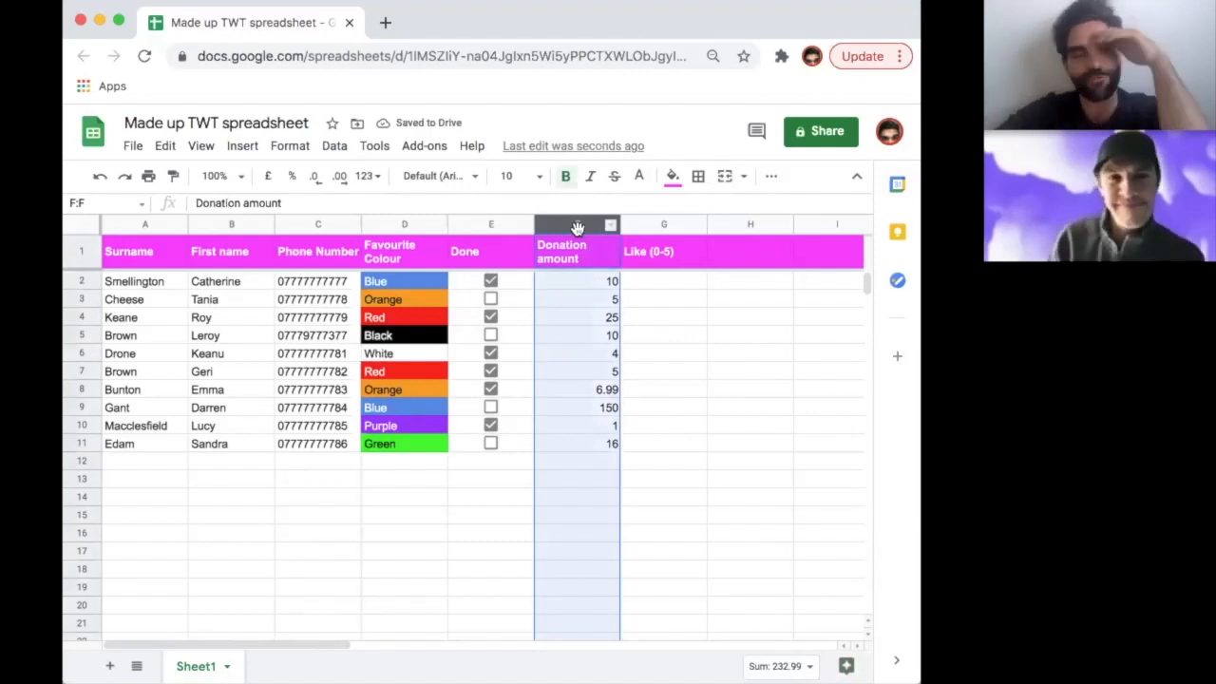
pyautogui.click(292, 147)
pyautogui.moveTo(323, 221)
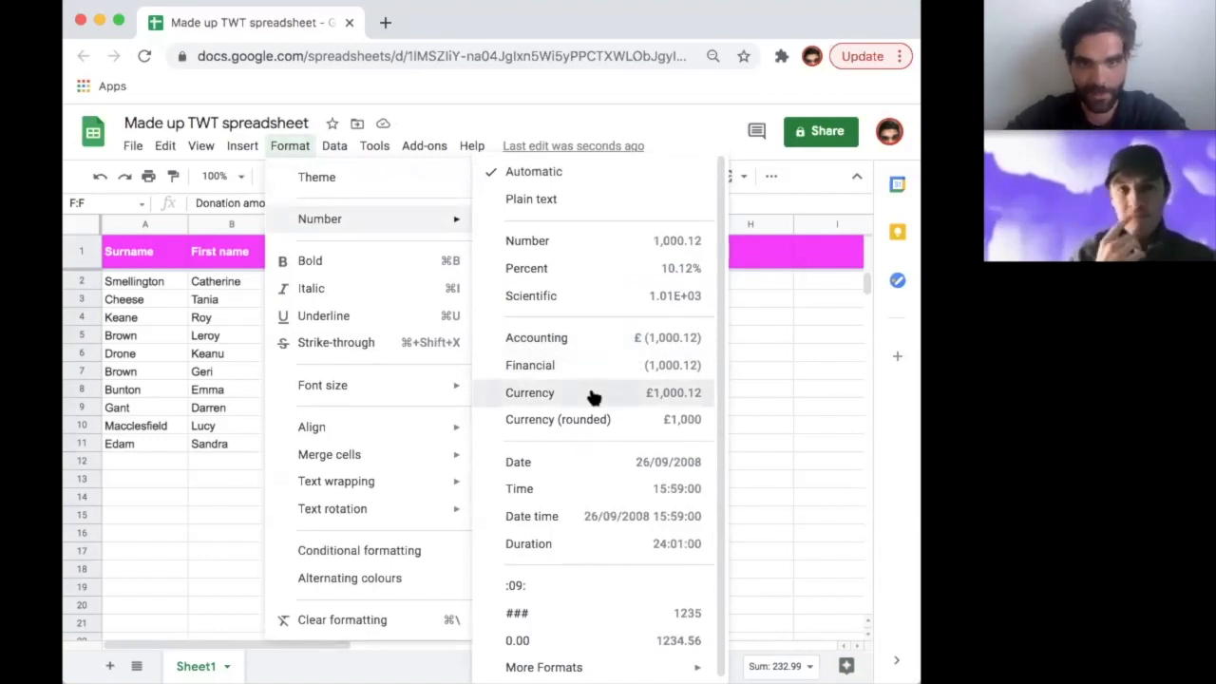
pyautogui.click(589, 395)
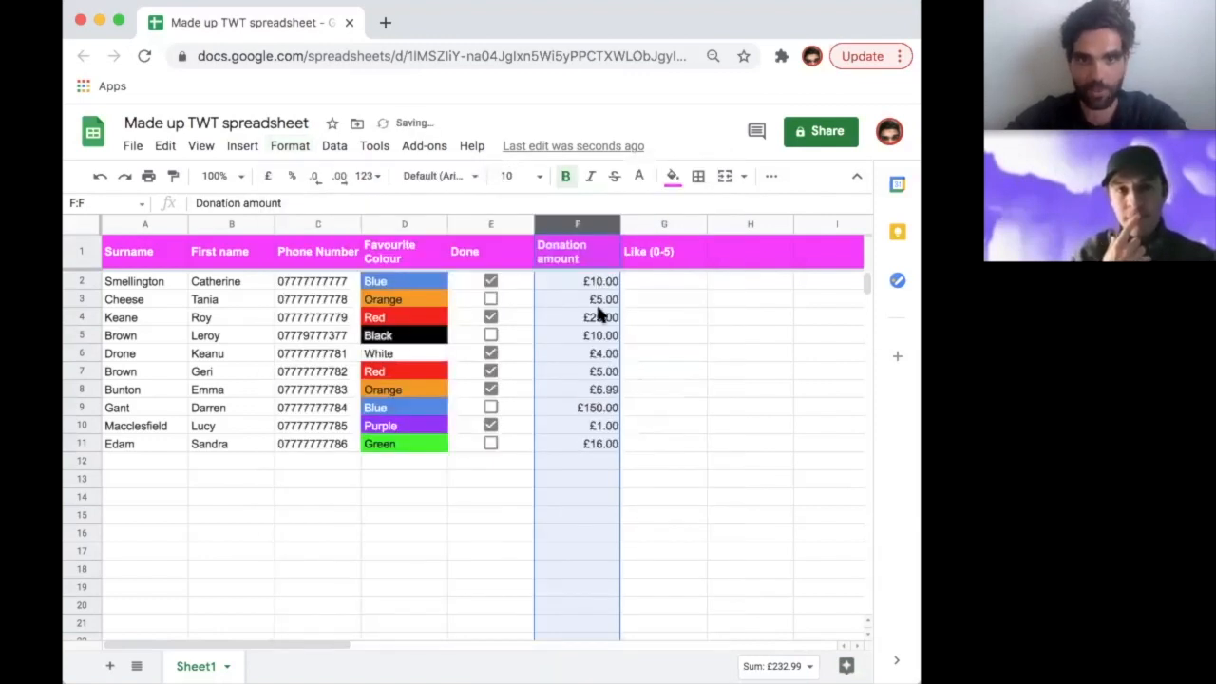
pyautogui.click(594, 465)
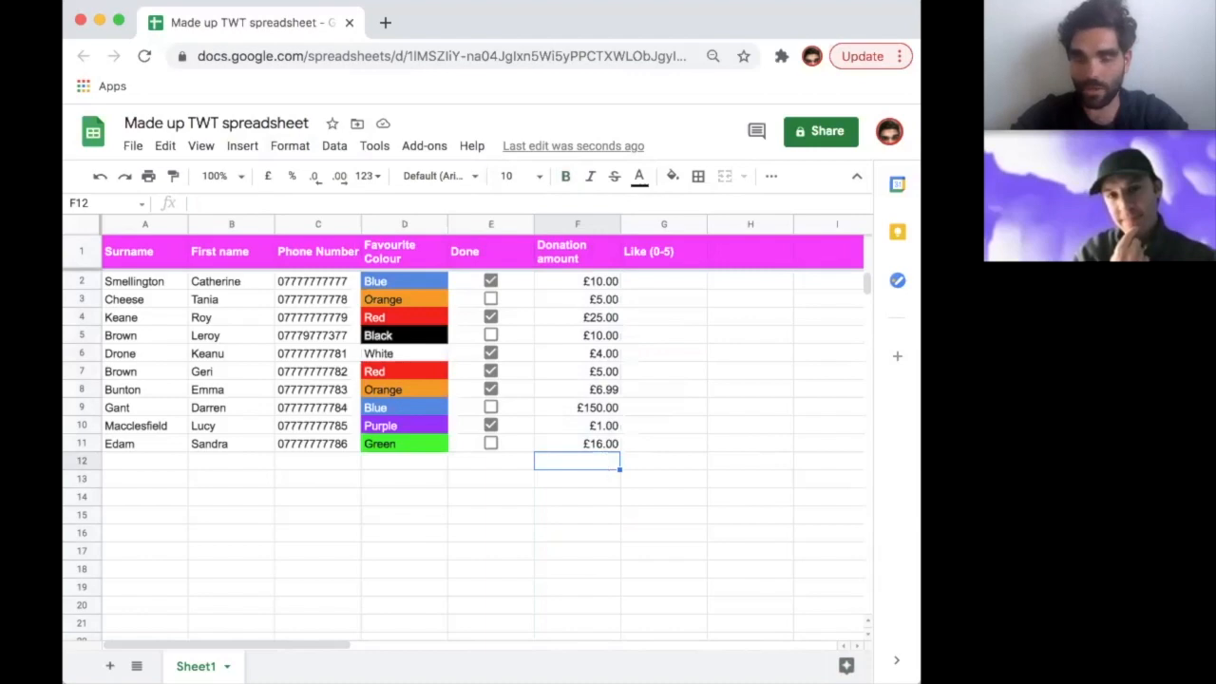
# Enter =sum(f2:f11) in F12 to total the donations at £232.99.
pyautogui.write('=')
pyautogui.write('s')
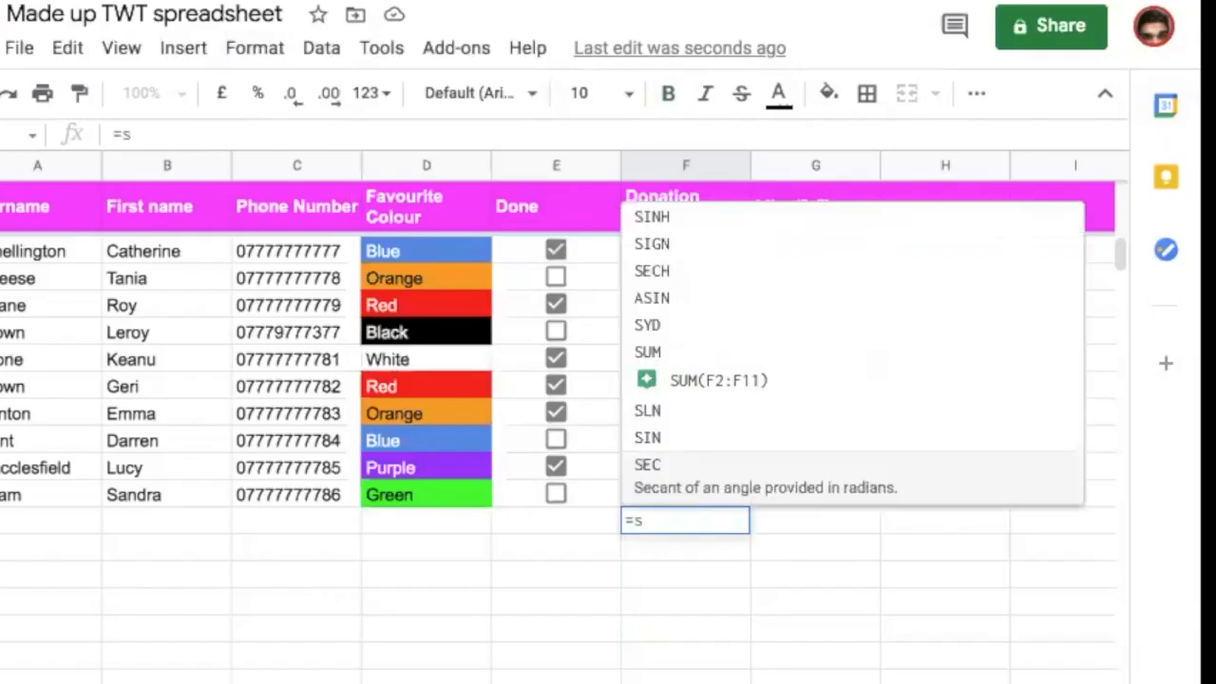
pyautogui.write('um')
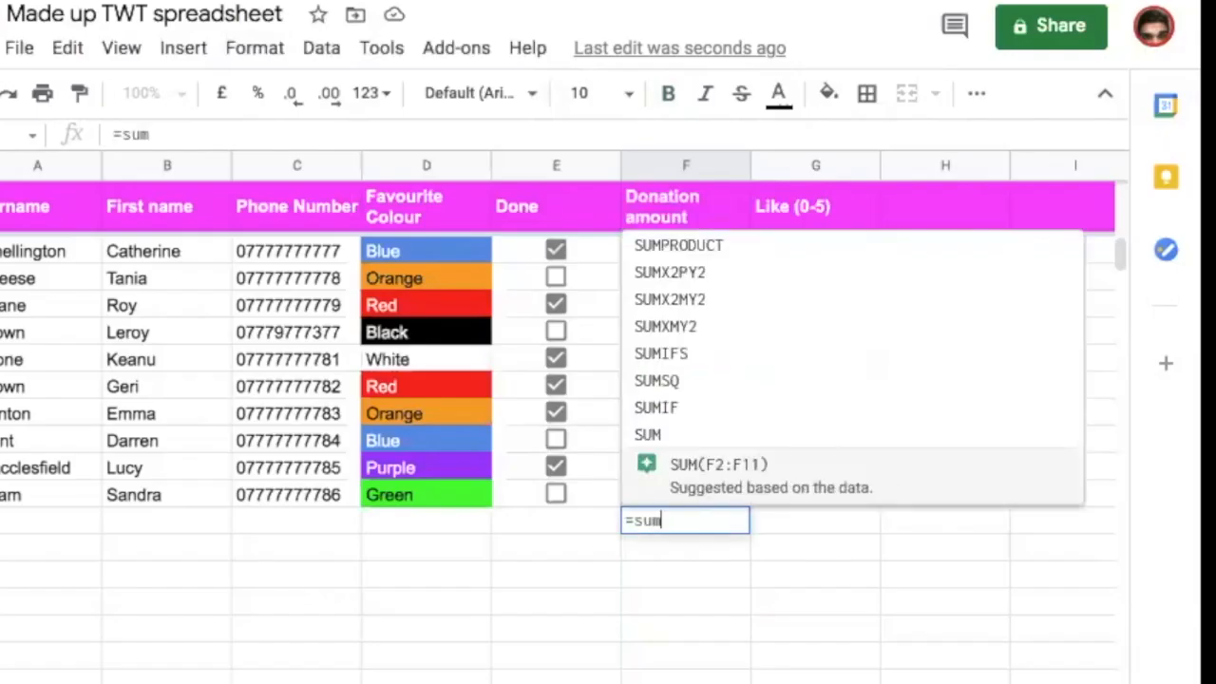
pyautogui.write('(')
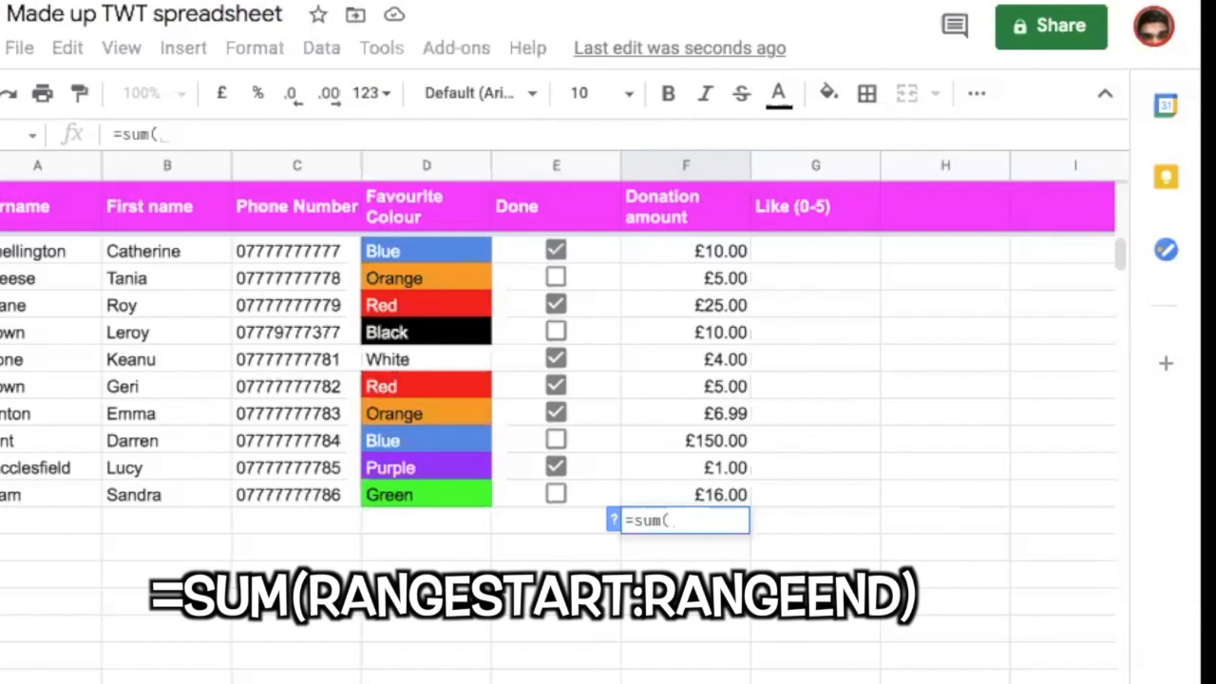
pyautogui.write('f2:')
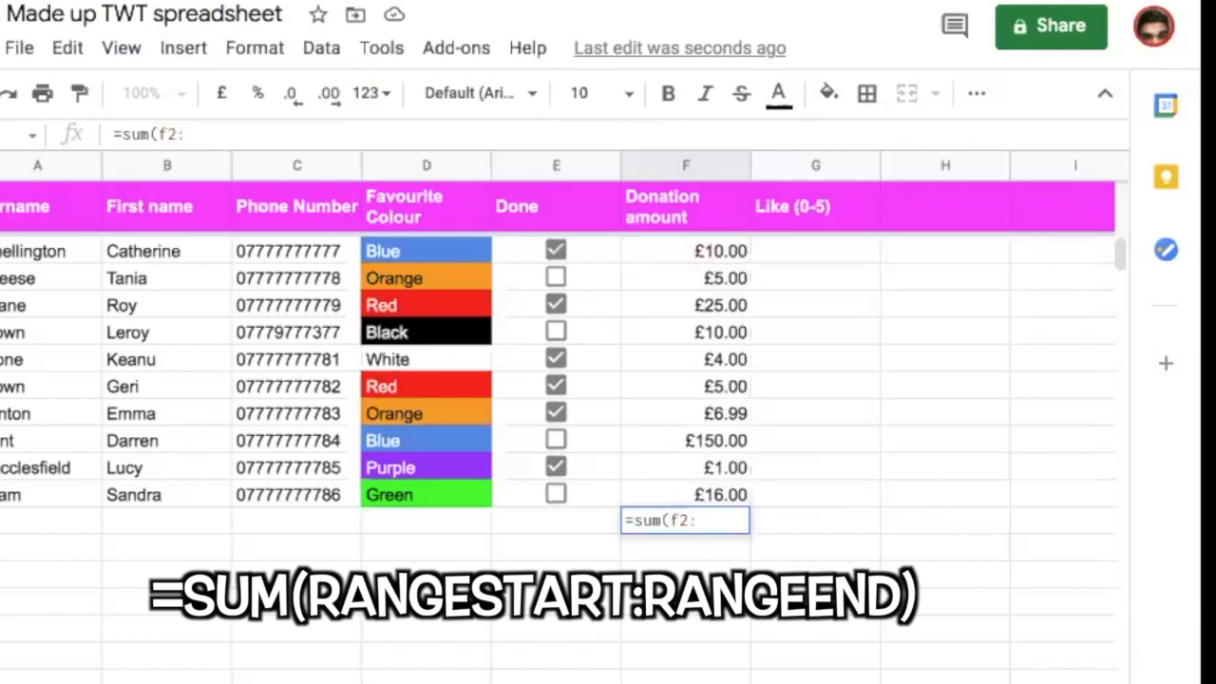
pyautogui.write('f11')
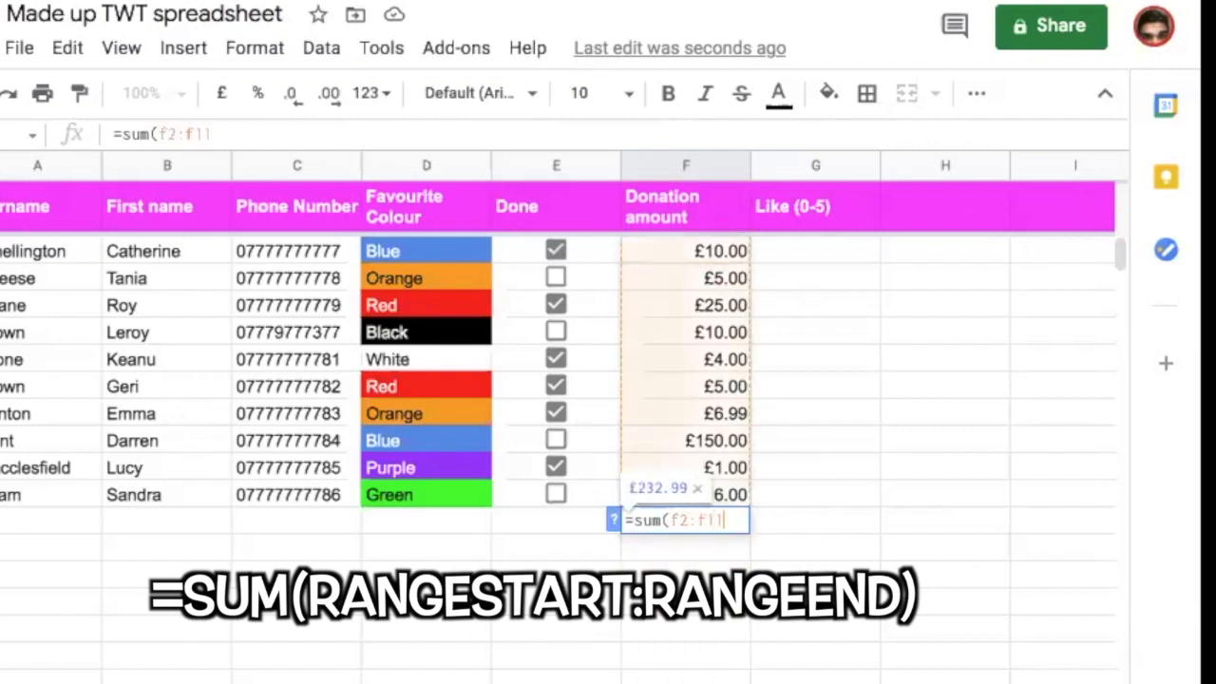
pyautogui.write(')')
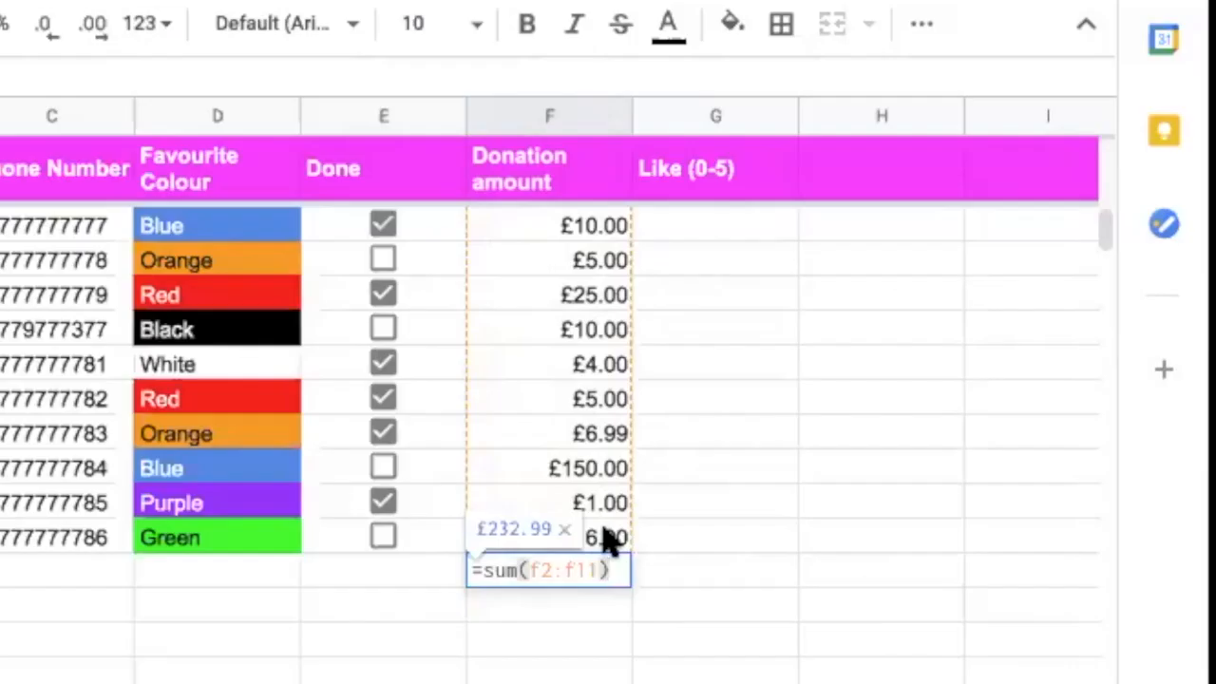
pyautogui.press('Return')
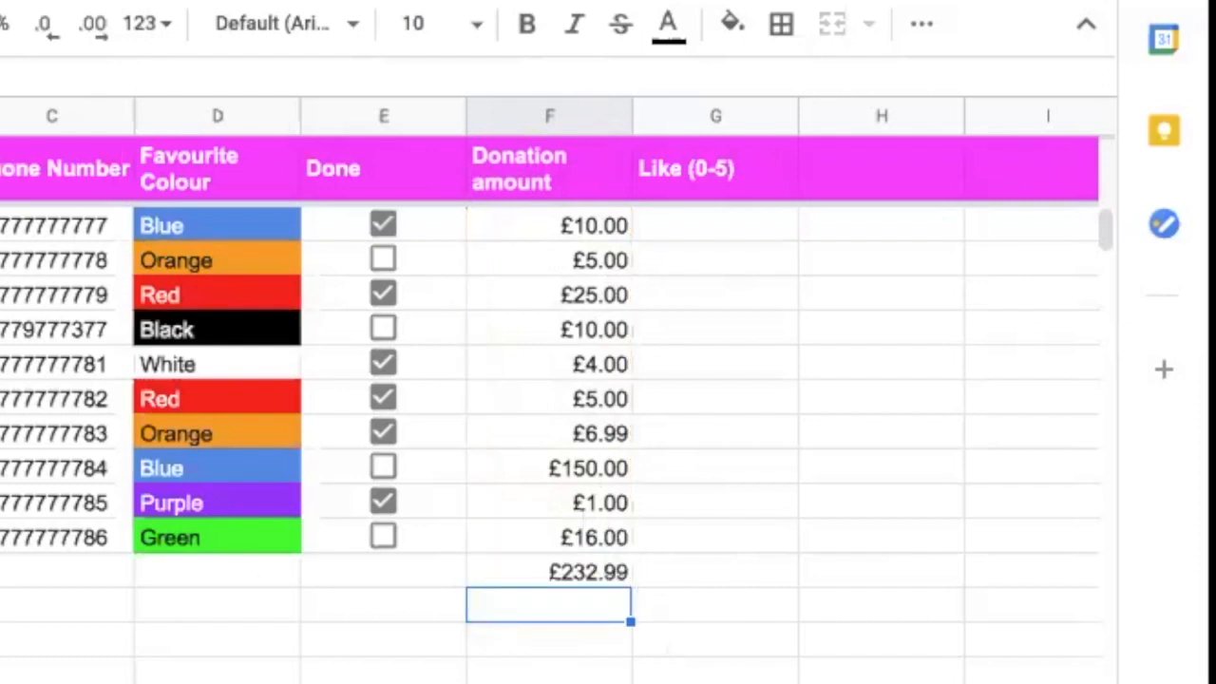
# Style total row 12 (£232.99) with a magenta fill and white text.
pyautogui.click(0, 572)
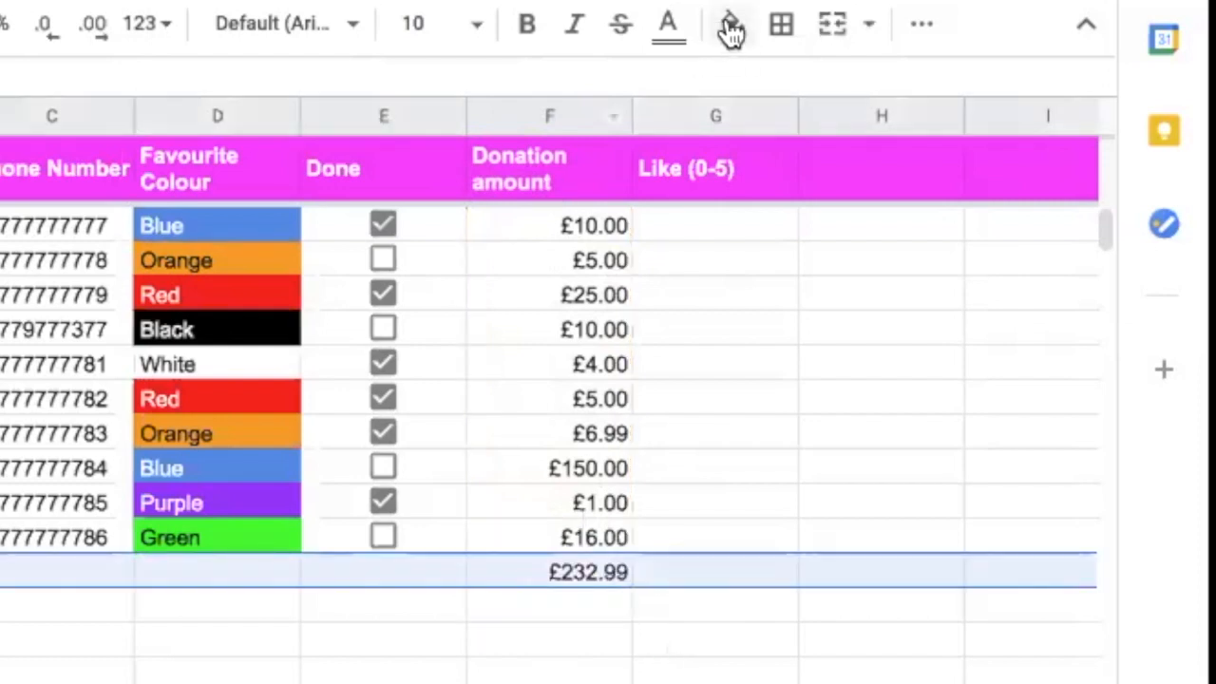
pyautogui.click(732, 32)
pyautogui.click(1055, 168)
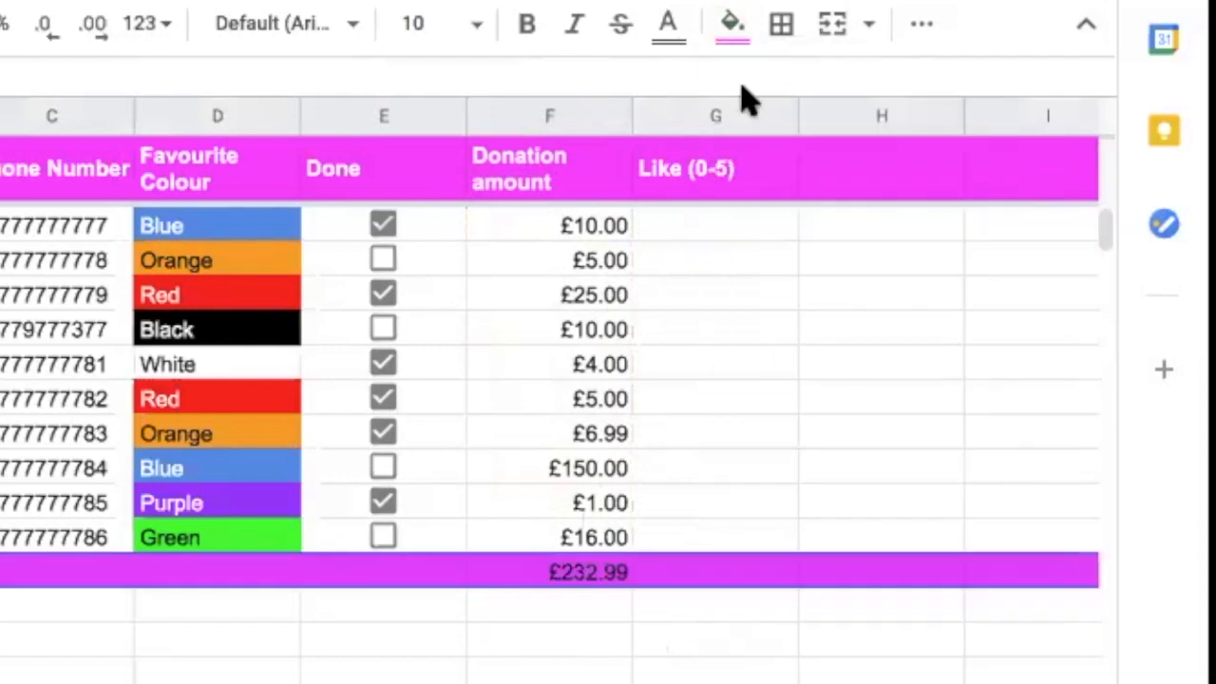
pyautogui.click(668, 29)
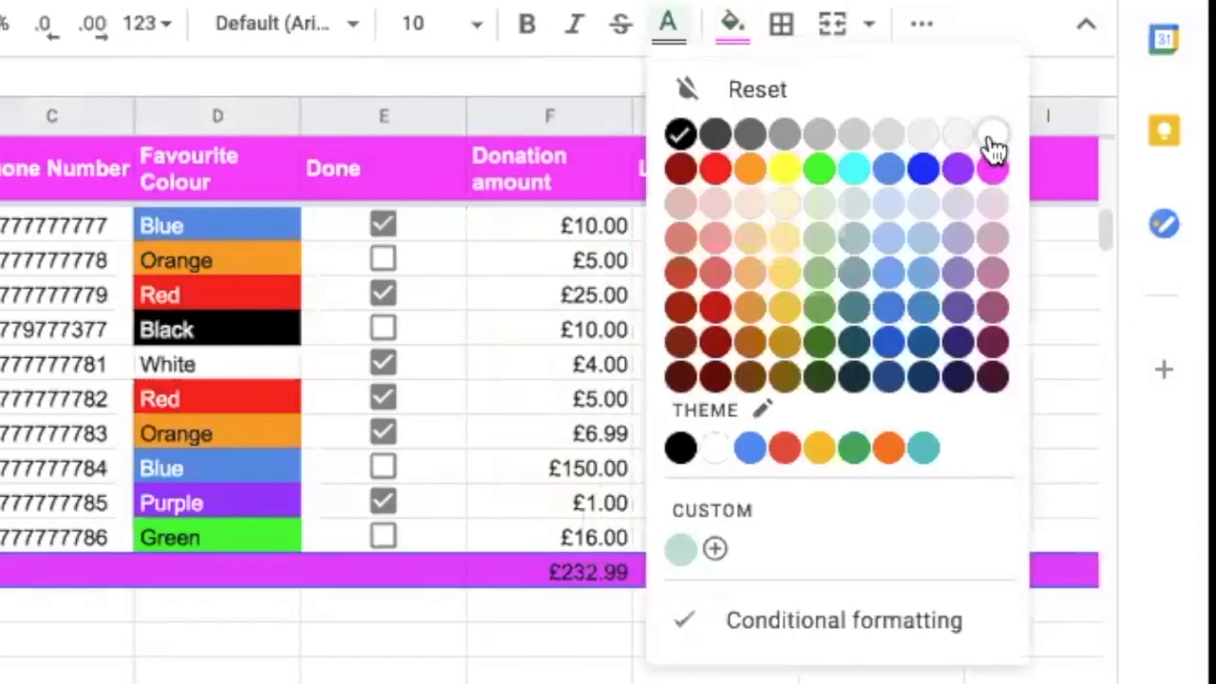
pyautogui.click(989, 135)
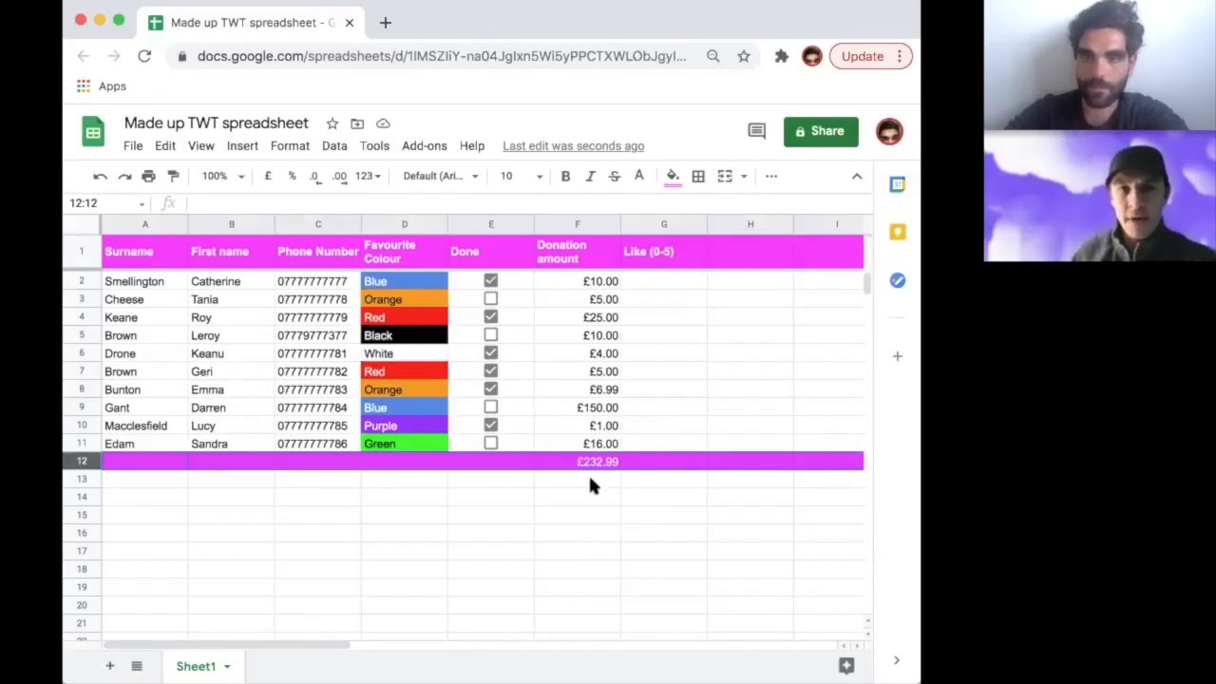
pyautogui.click(589, 480)
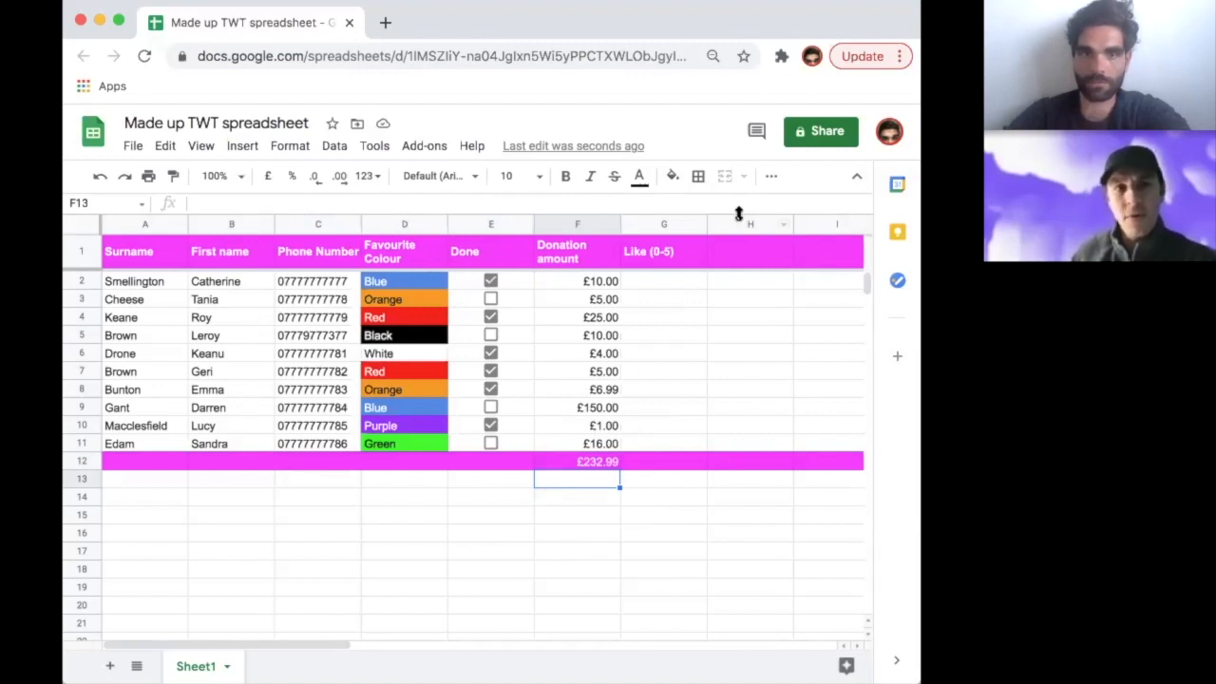
# Insert =AVERAGE(E2:E11) in F13 from the Functions menu; it returns #DIV/0!
pyautogui.click(772, 178)
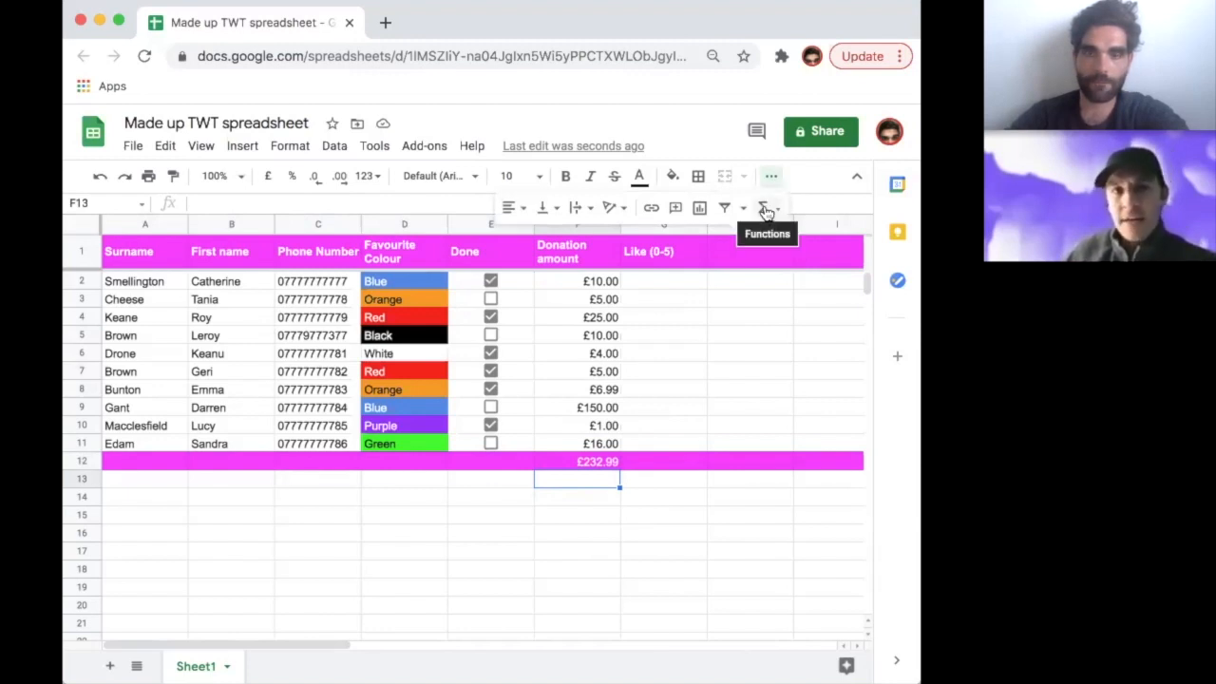
pyautogui.click(765, 210)
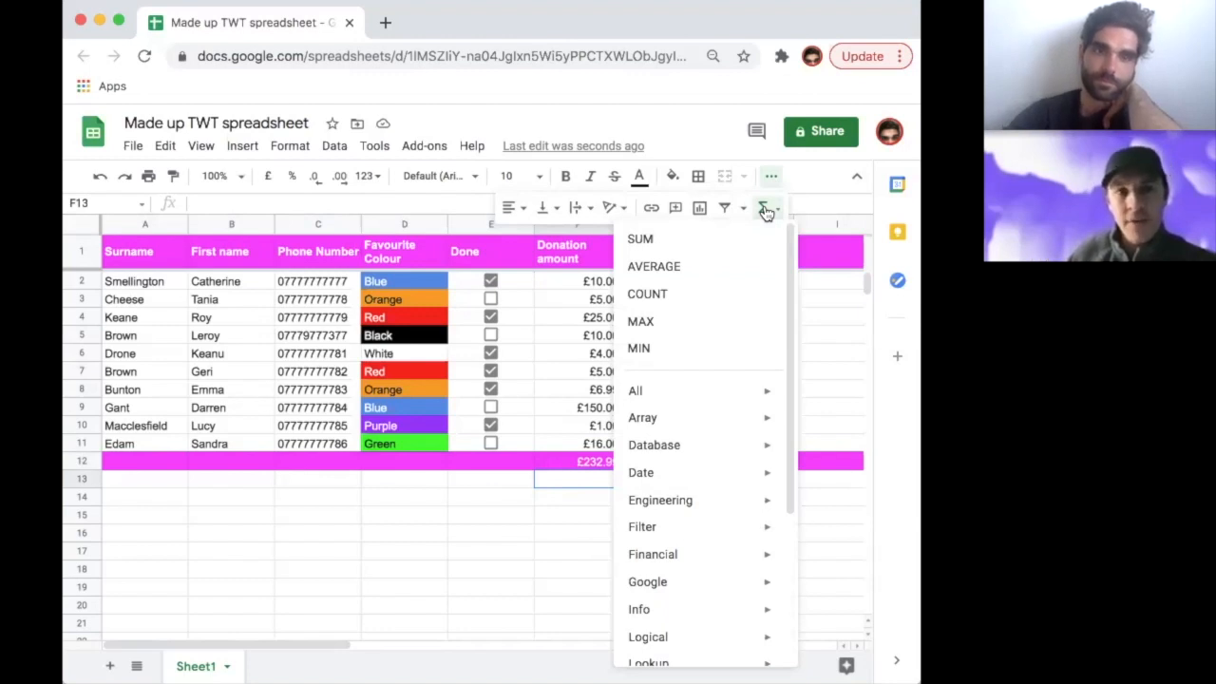
pyautogui.click(696, 267)
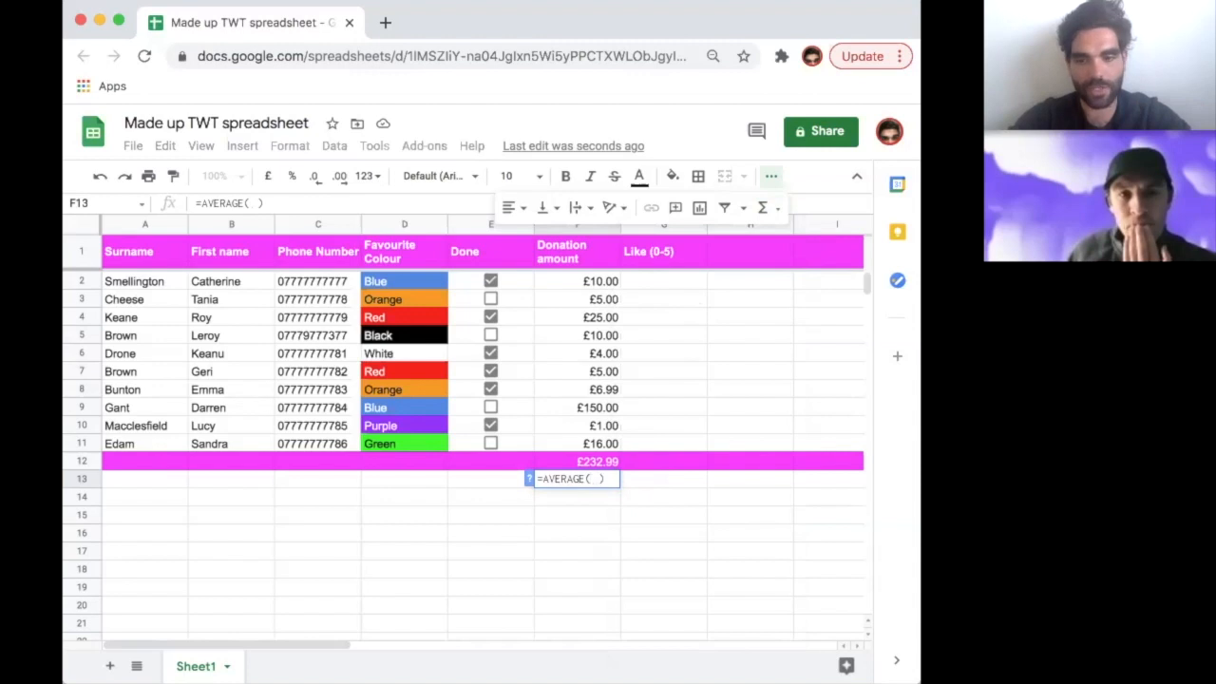
pyautogui.write('e2:e11')
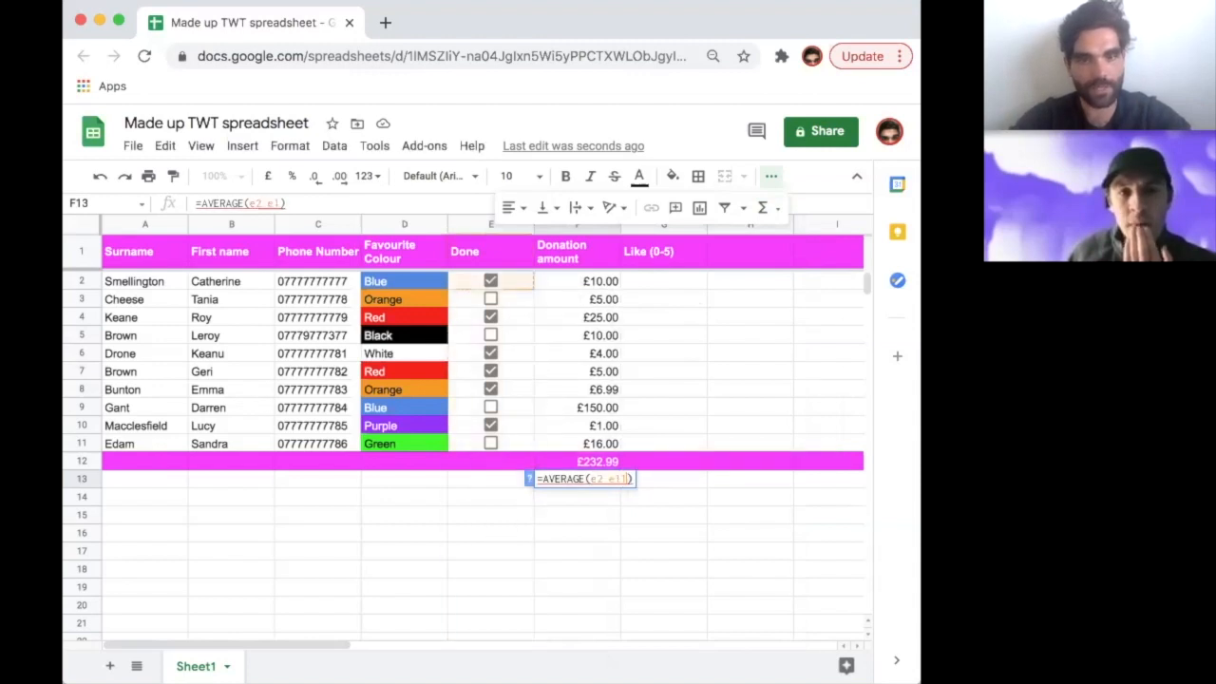
pyautogui.press('Return')
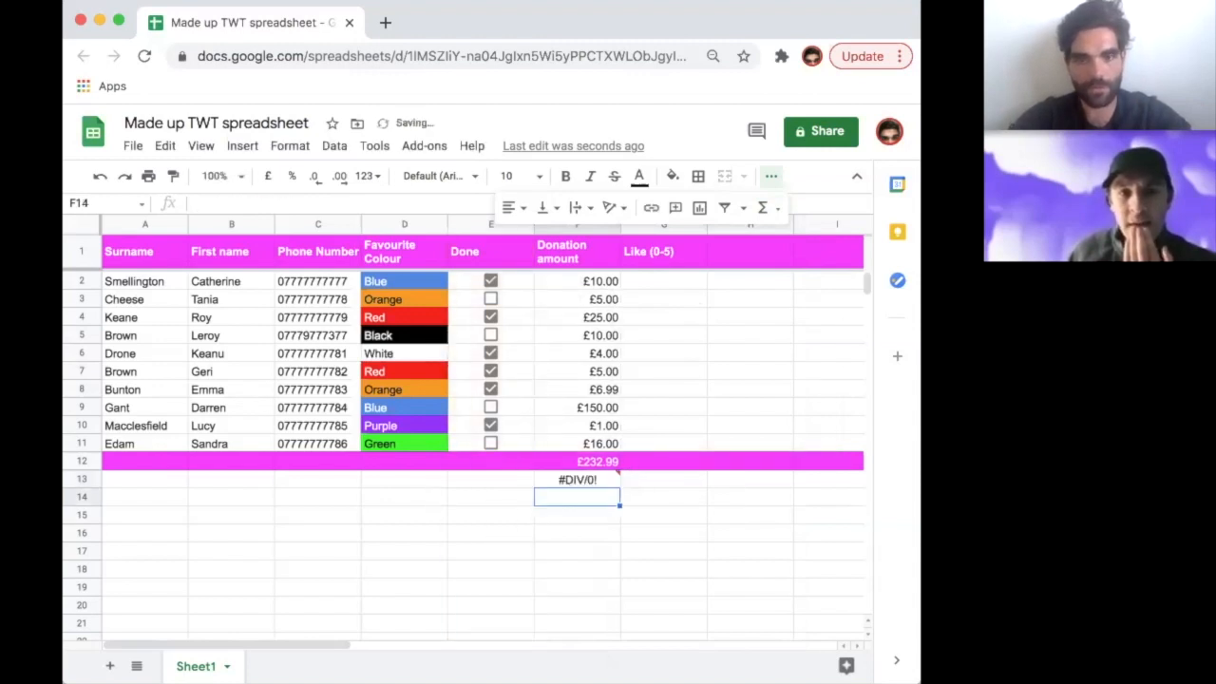
pyautogui.press('Up')
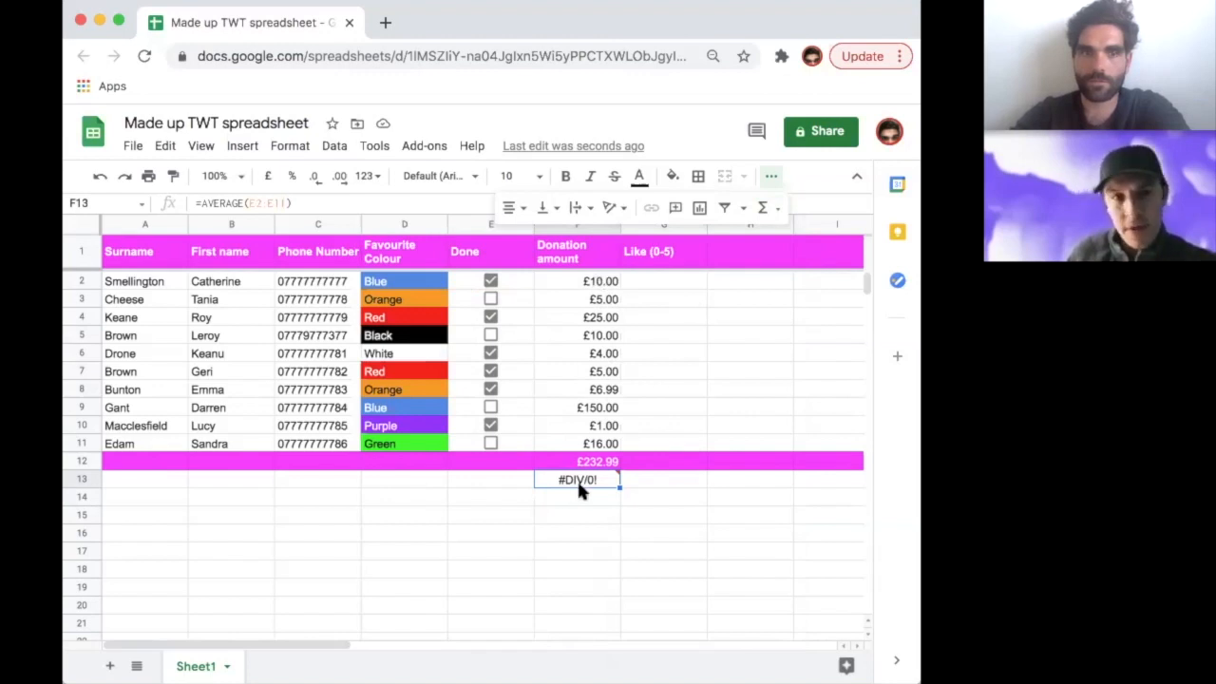
pyautogui.moveTo(579, 488)
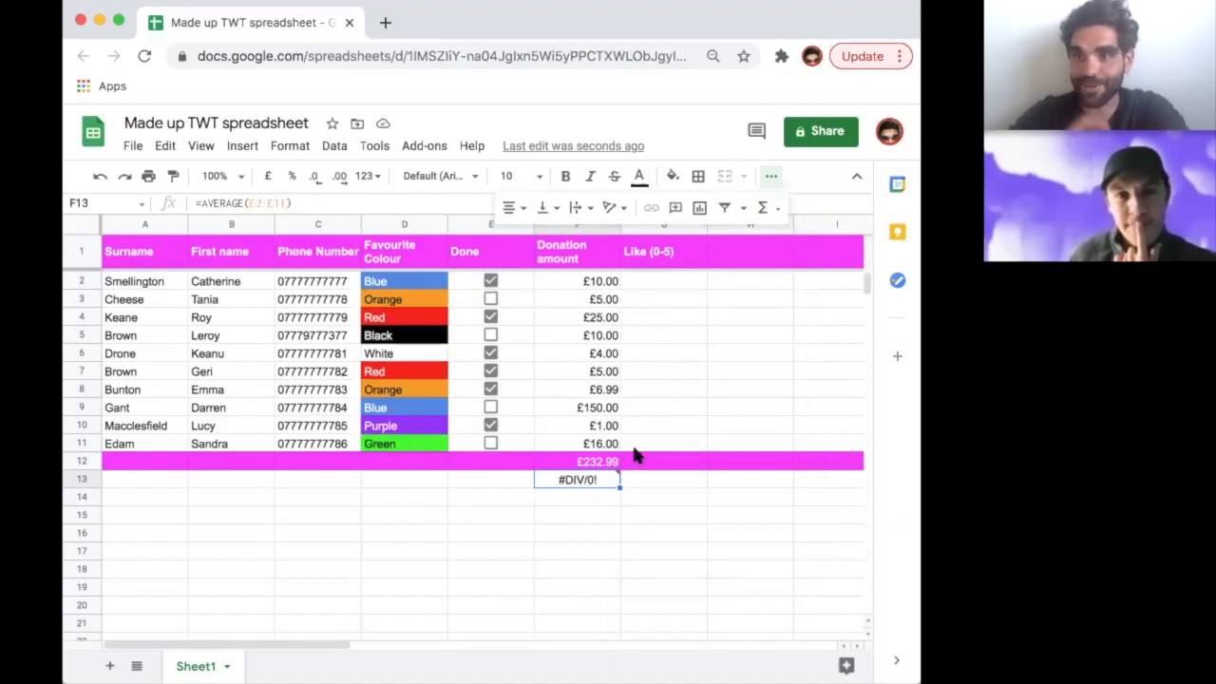
# Search Google for 'average sheets formula' and expand the answer on using the average formula.
pyautogui.click(386, 25)
pyautogui.write('average')
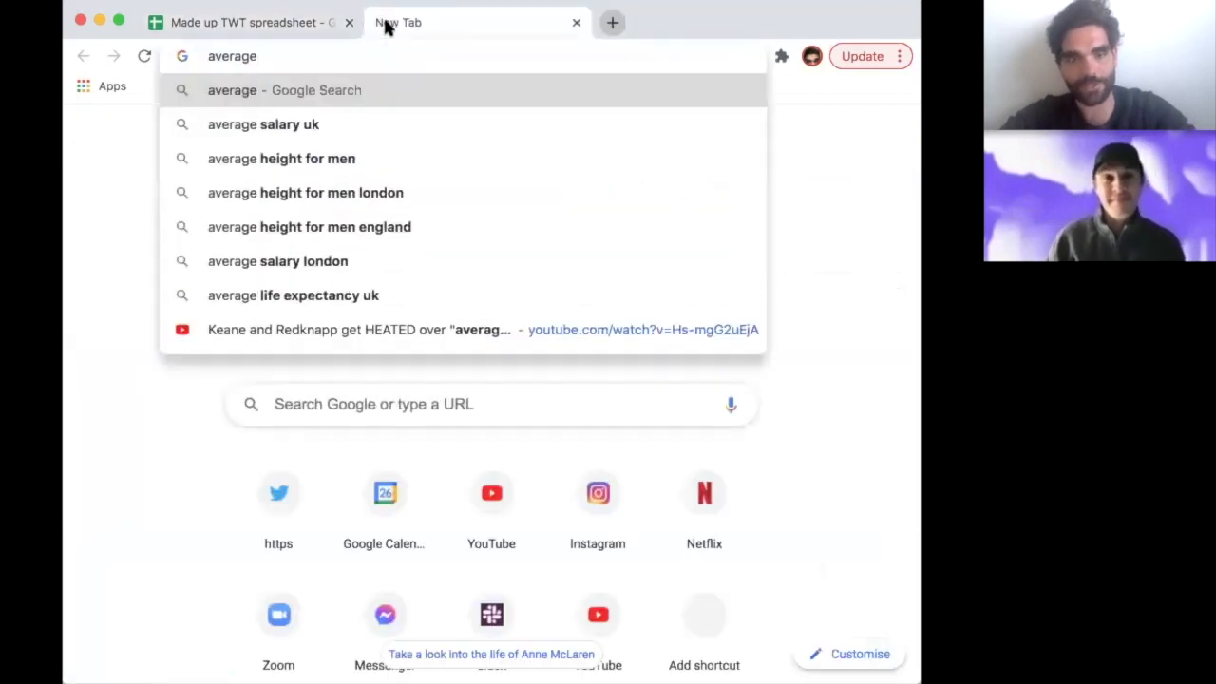
pyautogui.write(' sheets')
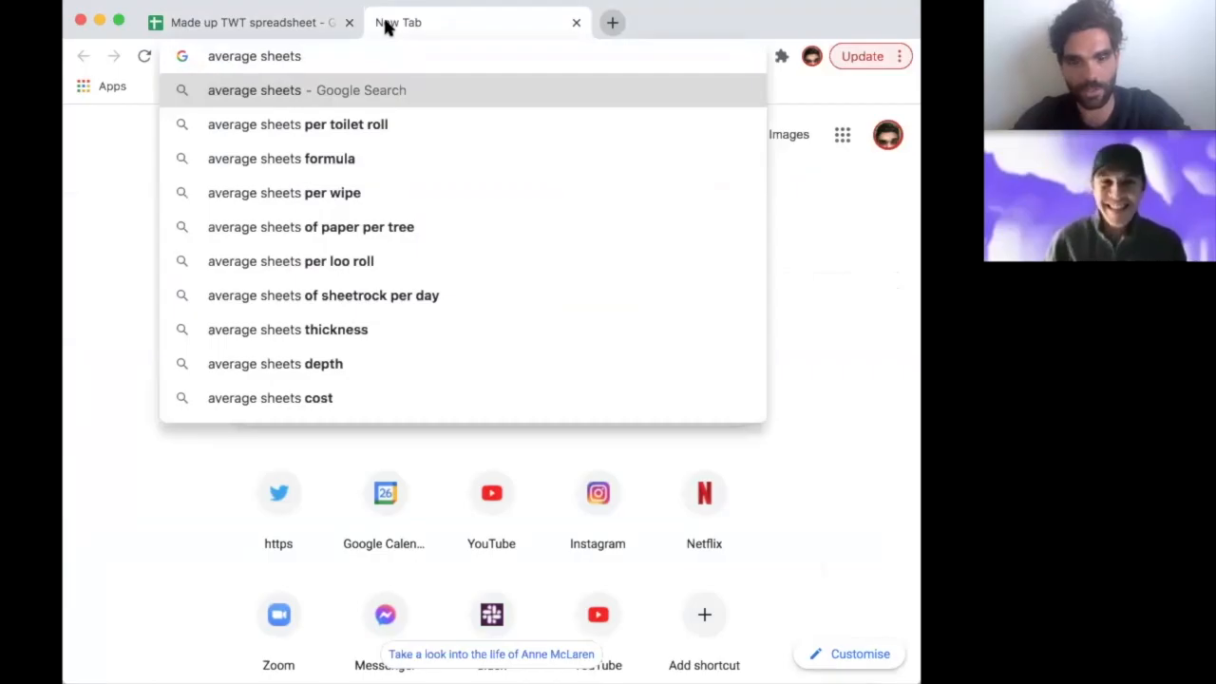
pyautogui.write('form')
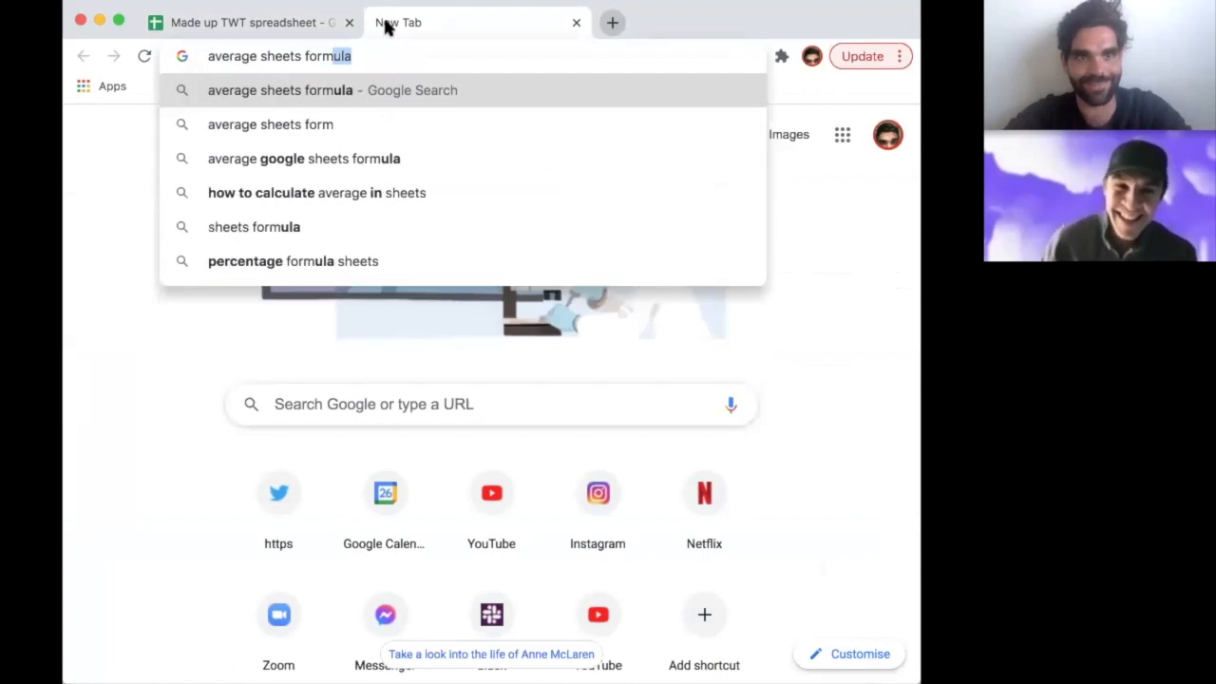
pyautogui.press('Return')
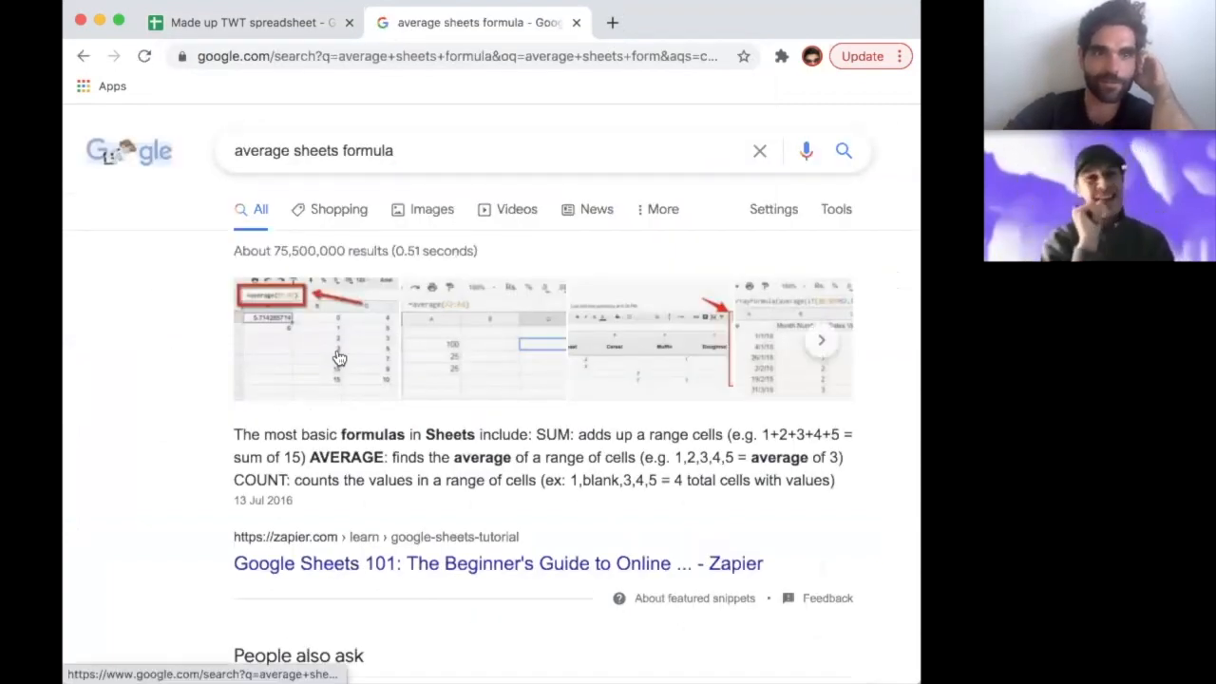
pyautogui.scroll(-1, 621, 480)
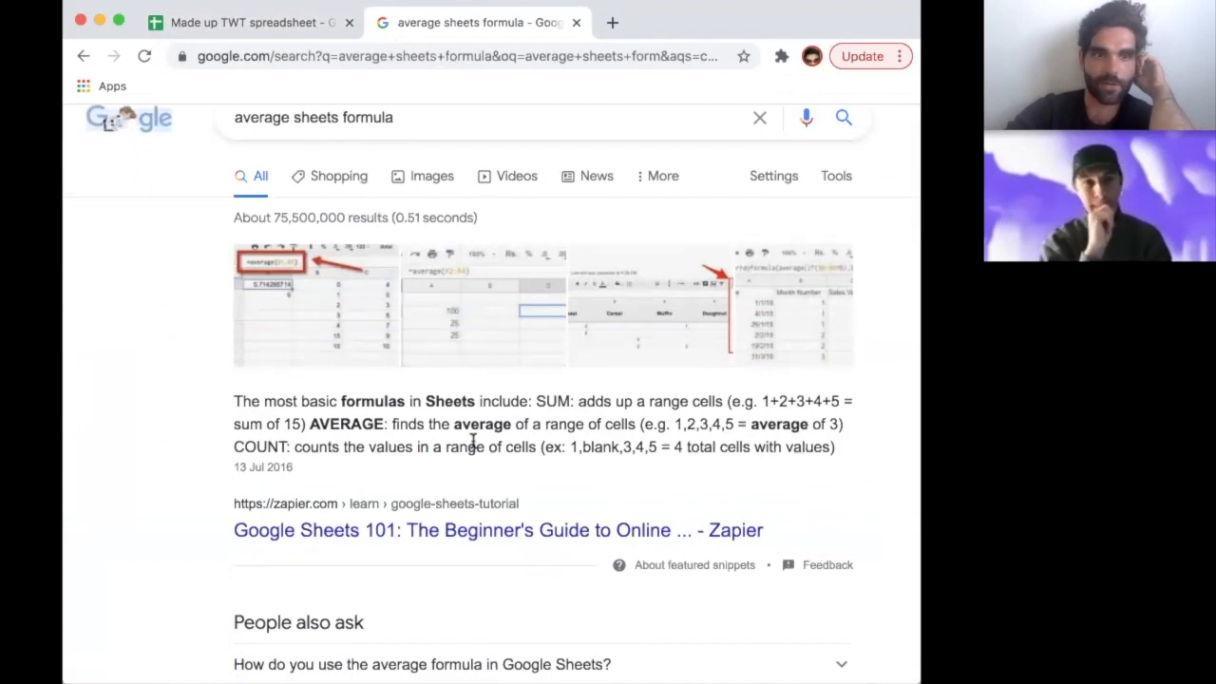
pyautogui.scroll(-3, 470, 442)
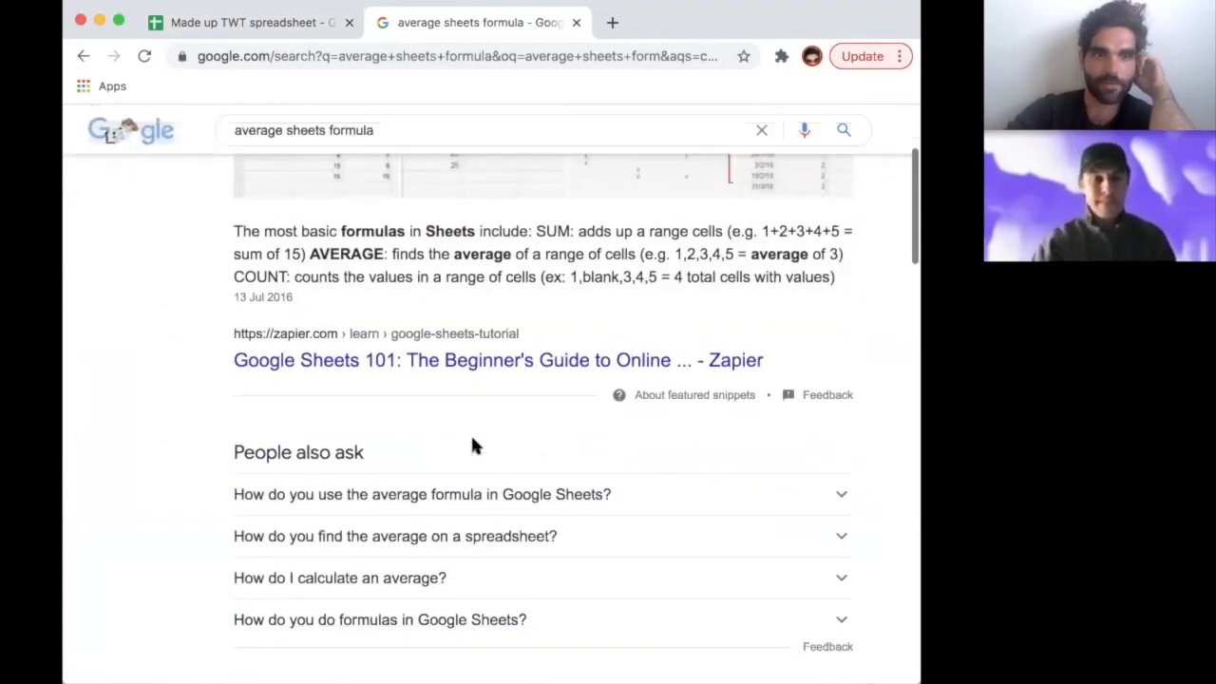
pyautogui.click(454, 489)
pyautogui.scroll(-2, 494, 375)
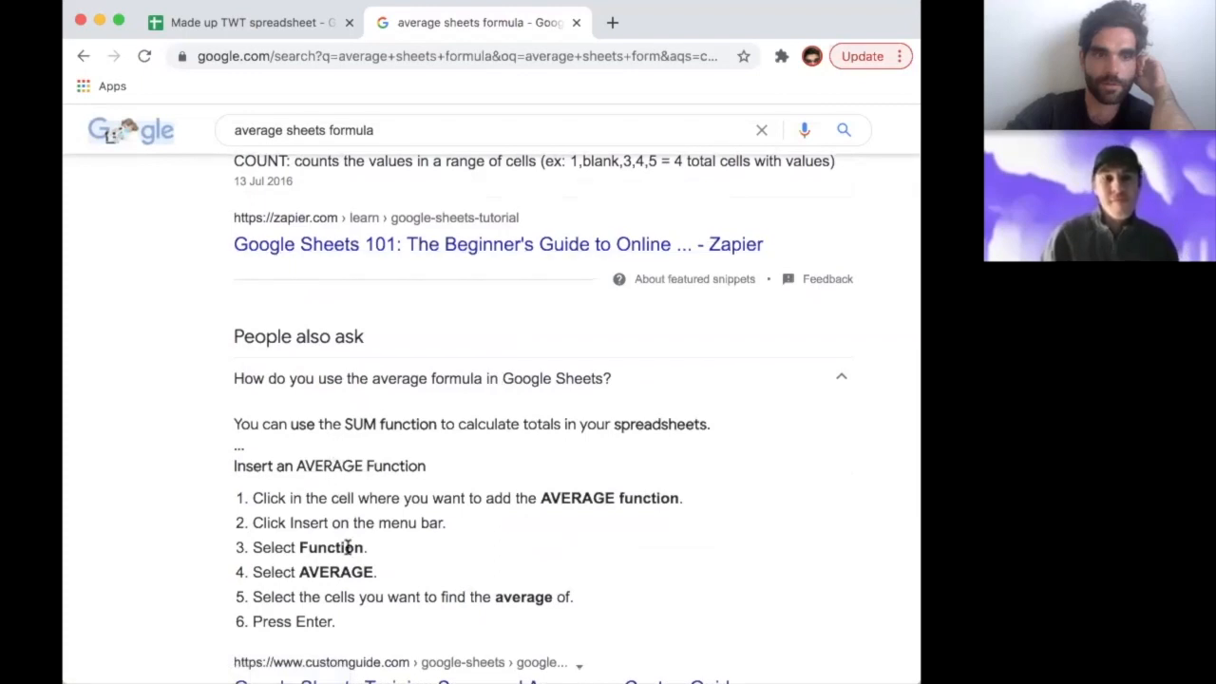
pyautogui.scroll(-2, 348, 547)
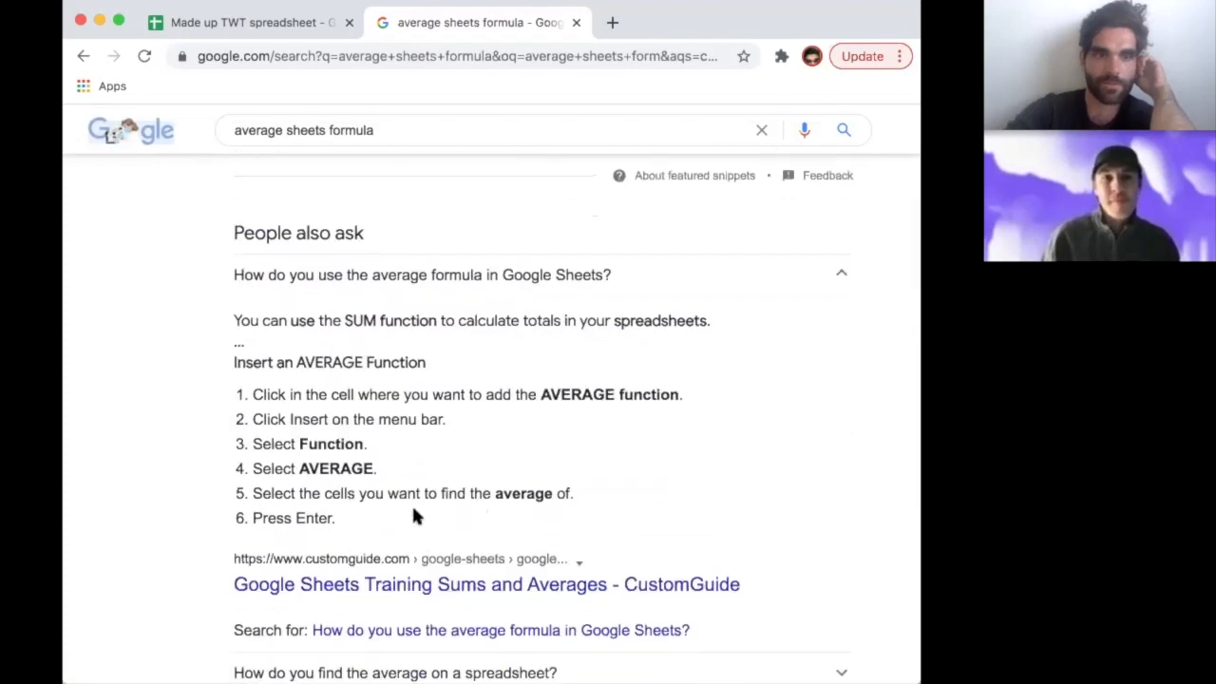
# Correct the F13 formula to =AVERAGE(F2:F11), giving £23.30.
pyautogui.click(294, 23)
pyautogui.moveTo(580, 484)
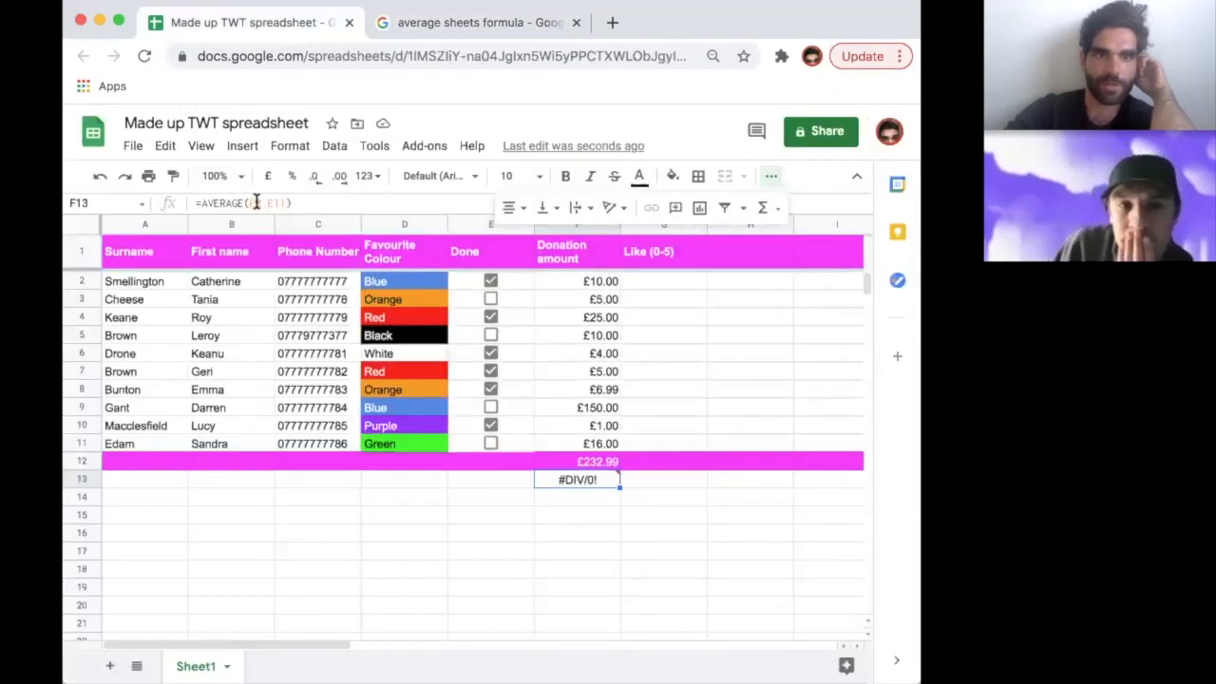
pyautogui.click(246, 202)
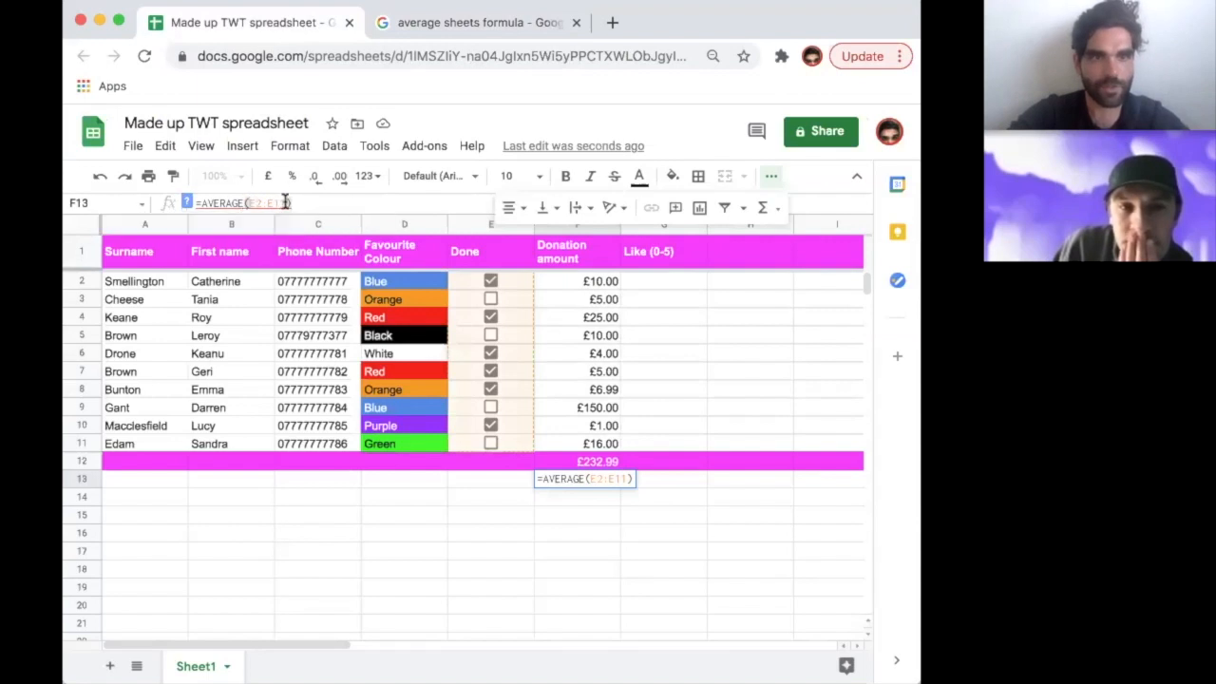
pyautogui.moveTo(246, 202); pyautogui.dragTo(289, 202)
pyautogui.press('BackSpace')
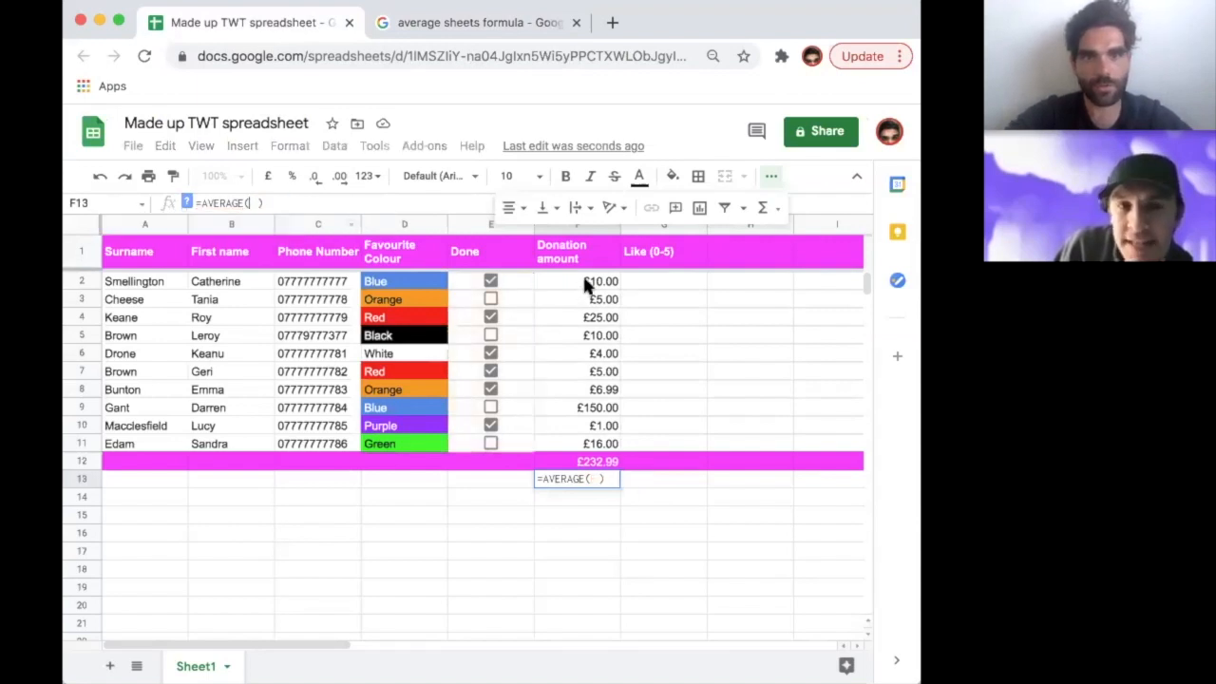
pyautogui.click(582, 277)
pyautogui.moveTo(596, 401); pyautogui.dragTo(592, 444)
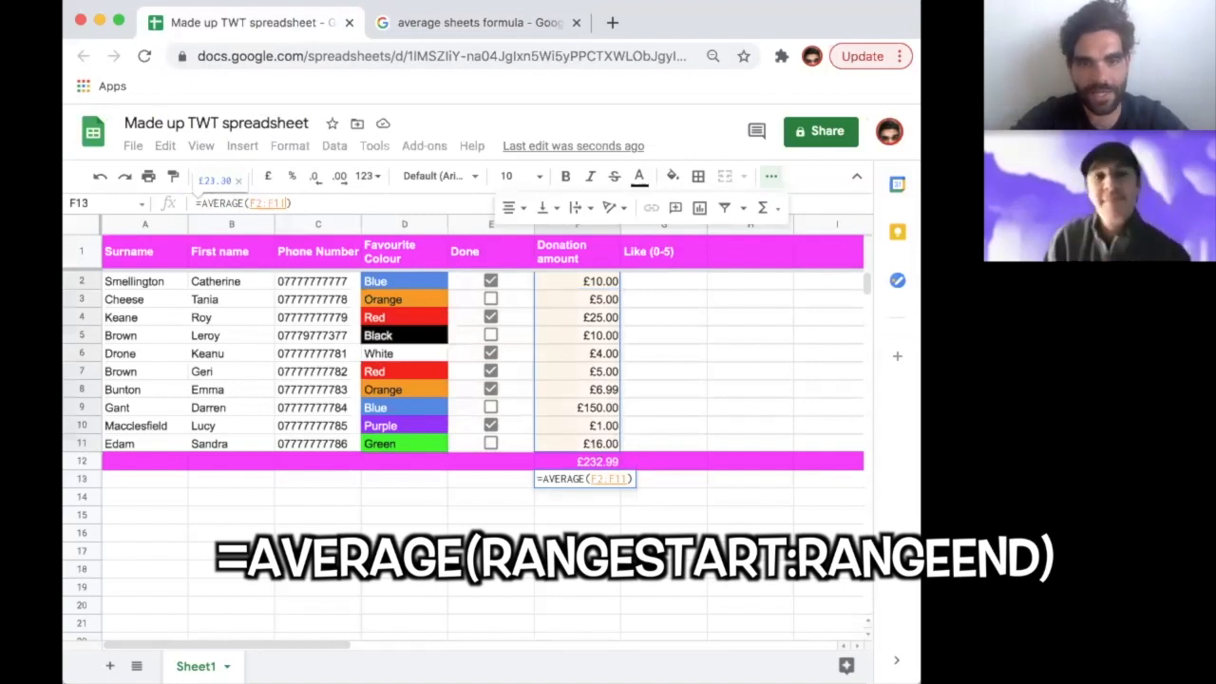
pyautogui.press('Return')
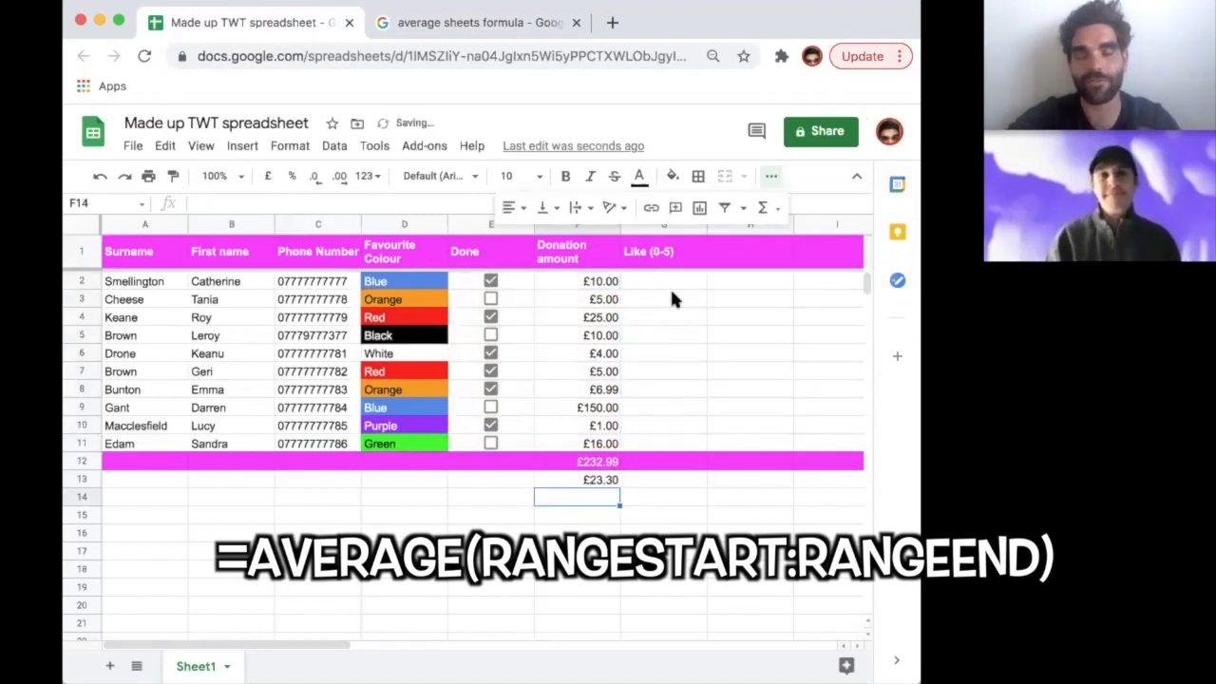
# Close the search results tab and clear the average from F13.
pyautogui.click(579, 22)
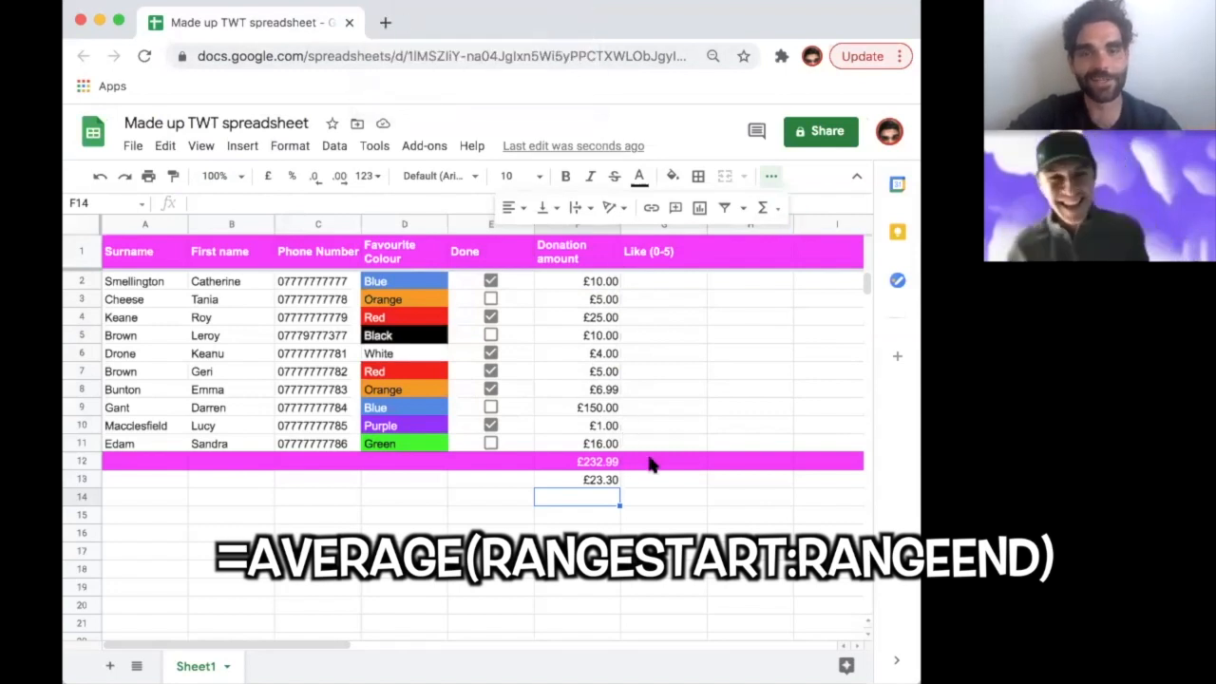
pyautogui.click(600, 481)
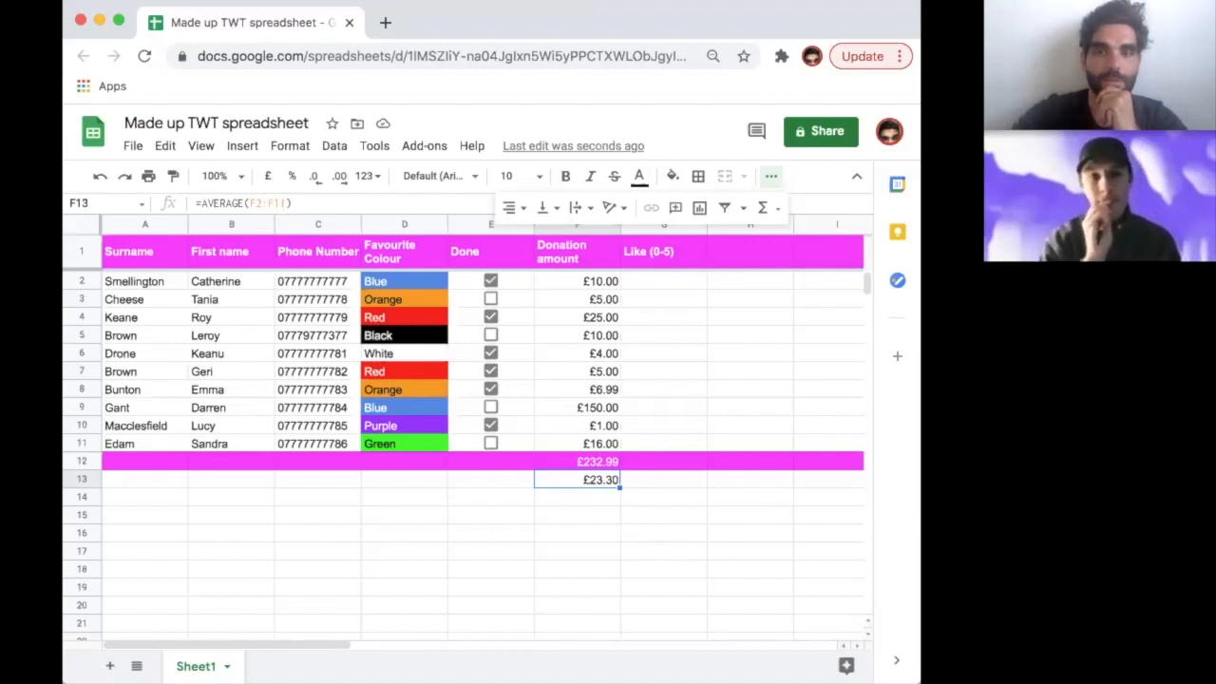
pyautogui.press('Delete')
pyautogui.press('Down')
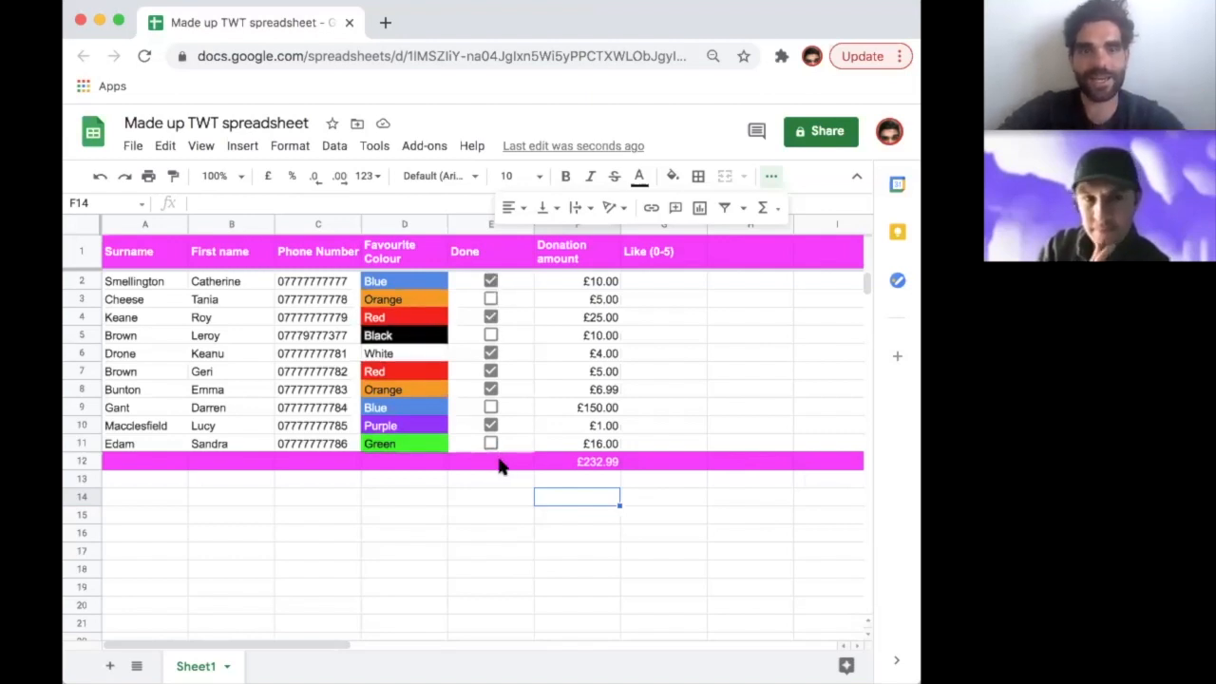
# Enter =countif(e2:e11,TRUE) in E12 to count ticked Done boxes (6).
pyautogui.click(500, 465)
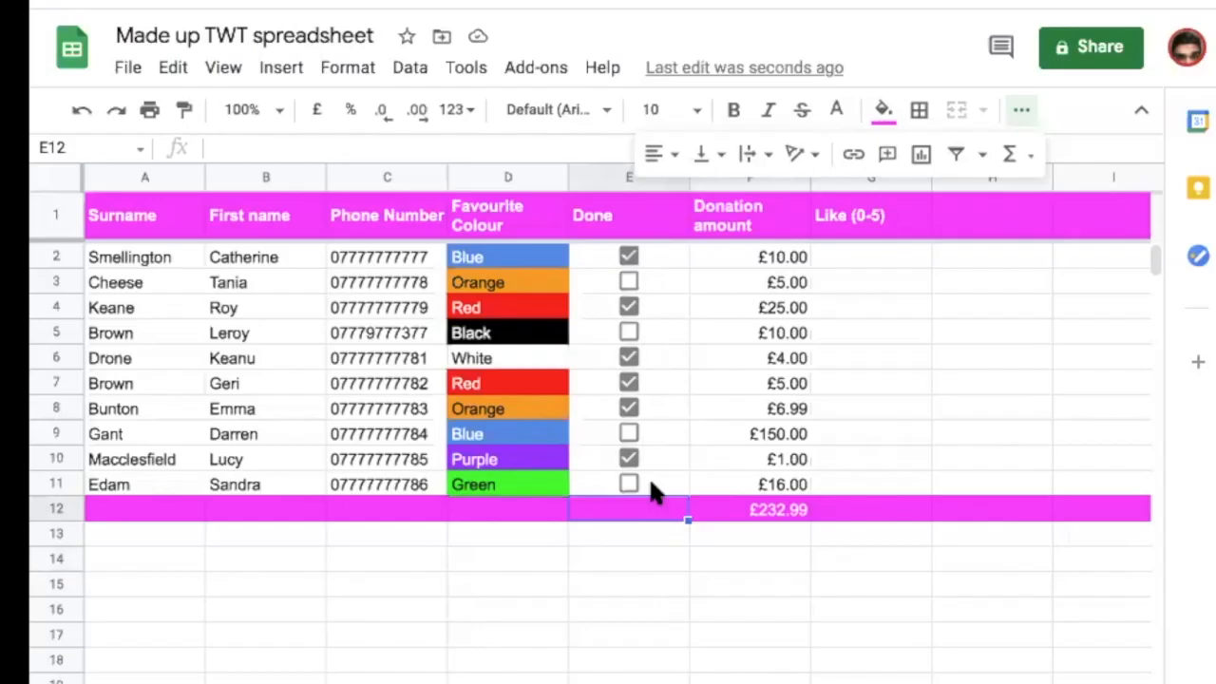
pyautogui.write('=')
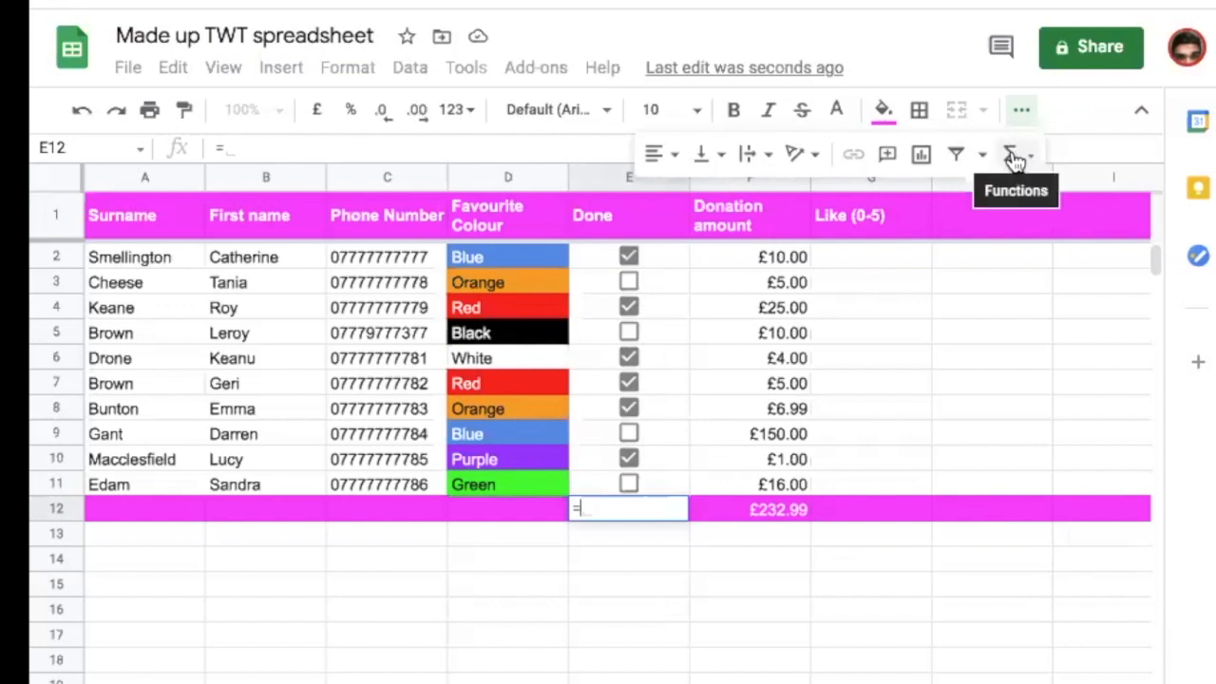
pyautogui.click(619, 509)
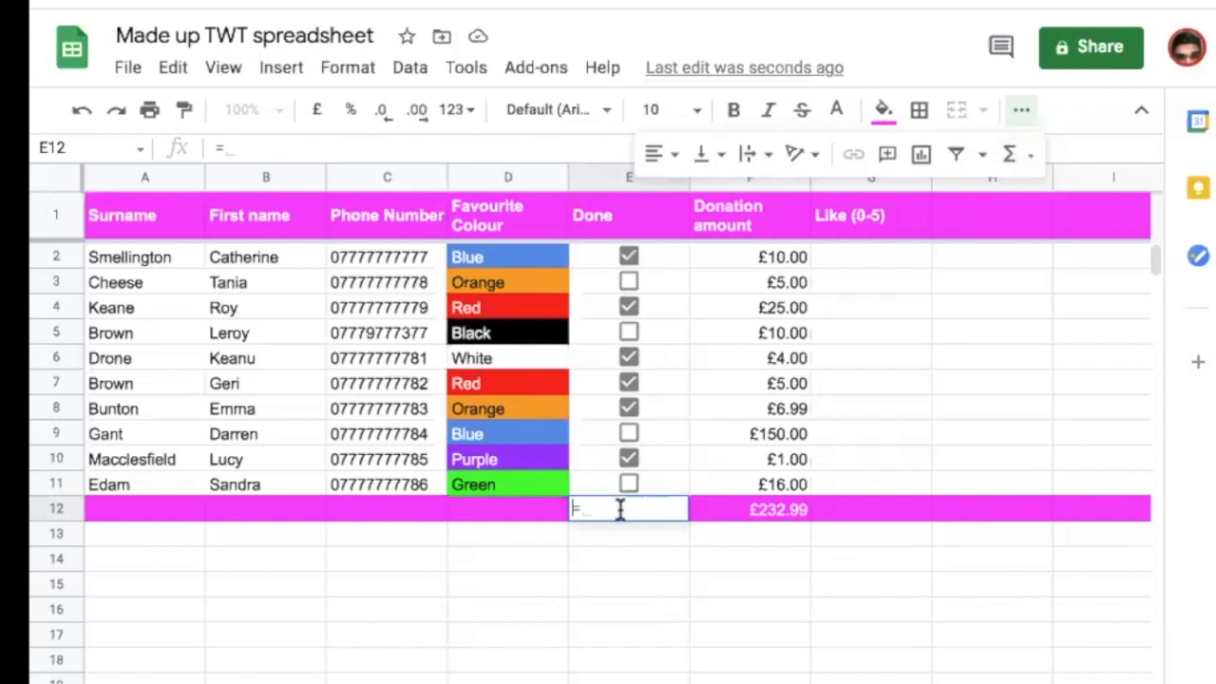
pyautogui.write('c=oun')
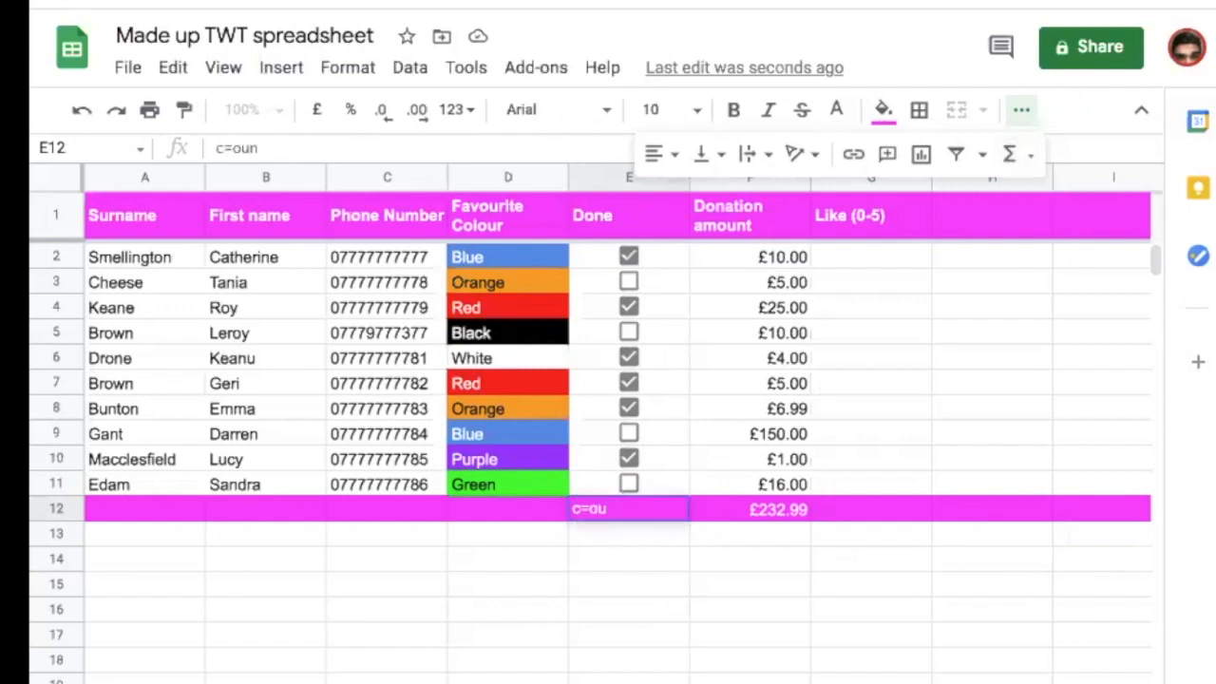
pyautogui.press('BackSpace')
pyautogui.press('BackSpace')
pyautogui.press('BackSpace')
pyautogui.press('BackSpace')
pyautogui.press('BackSpace')
pyautogui.write('=cou')
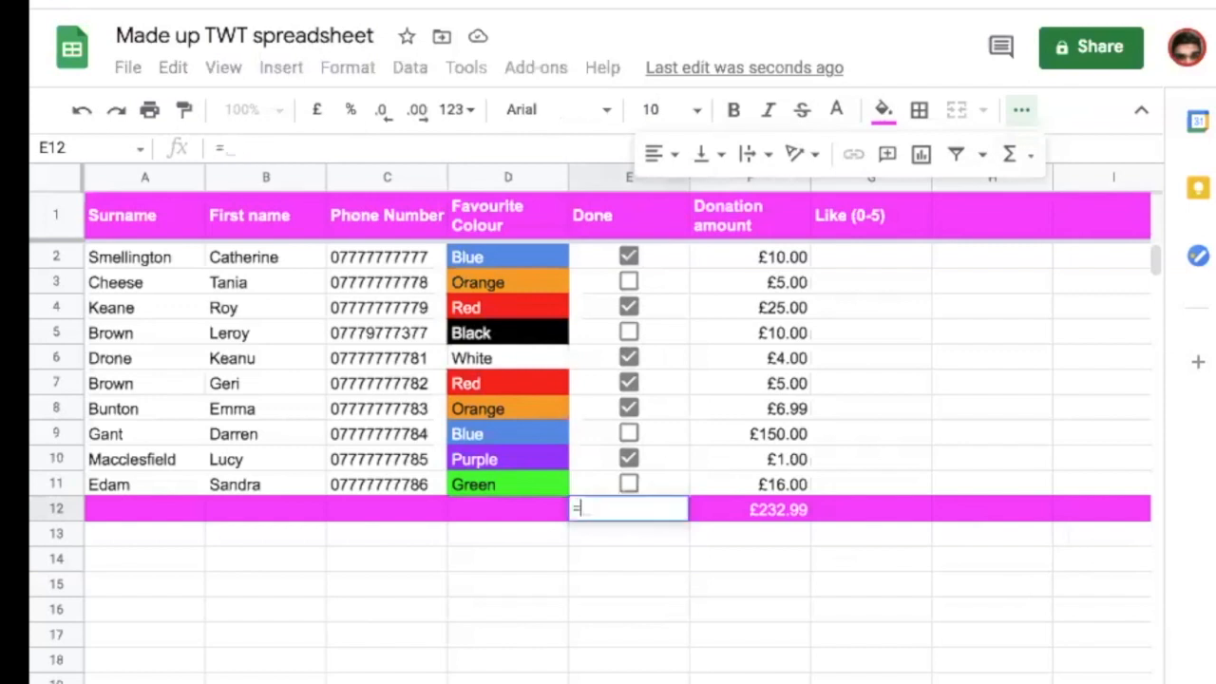
pyautogui.write('nt')
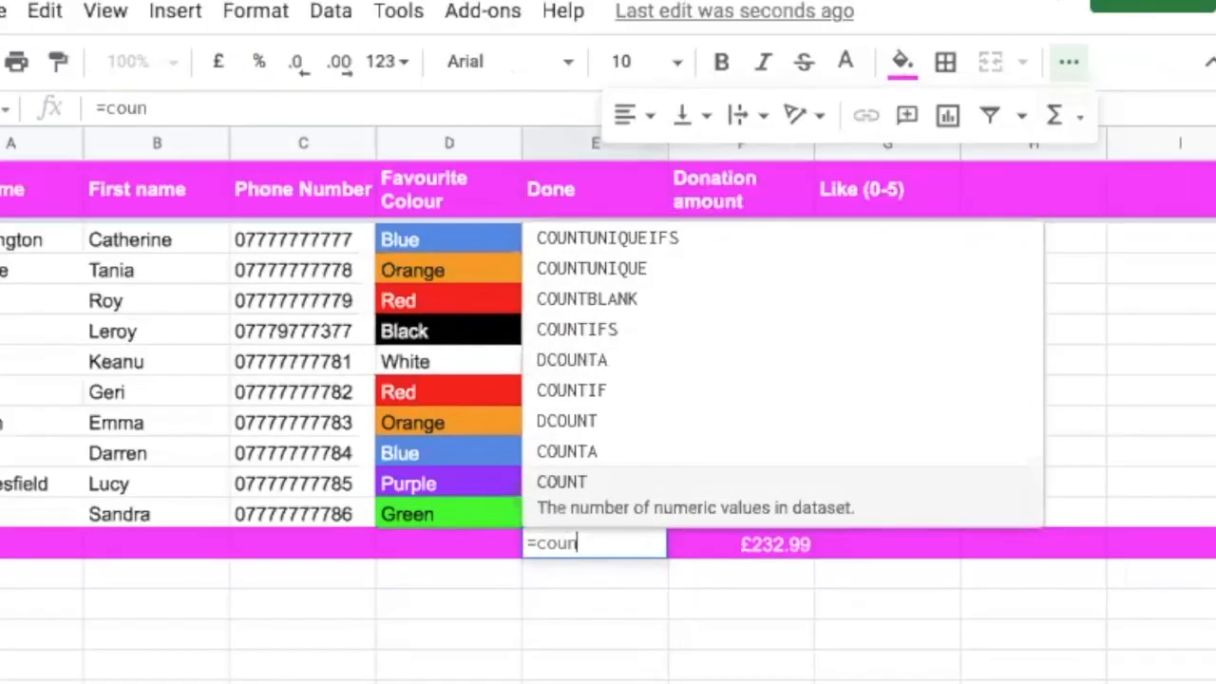
pyautogui.write('if')
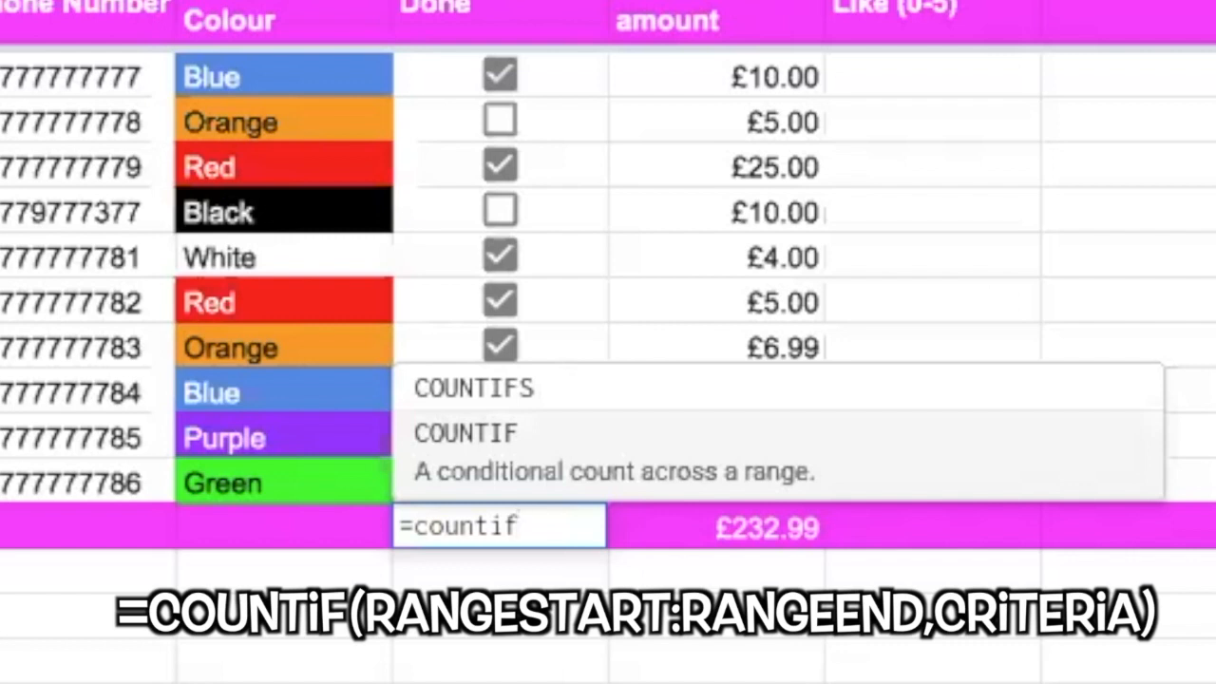
pyautogui.write('(')
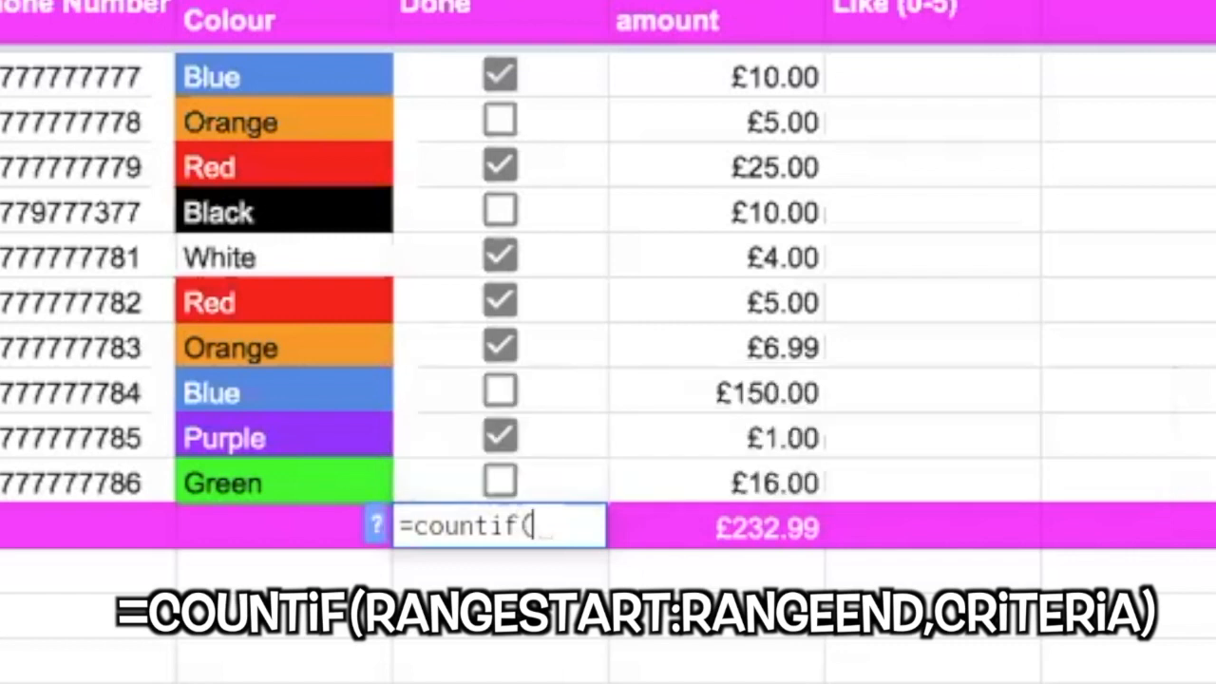
pyautogui.write('e2:')
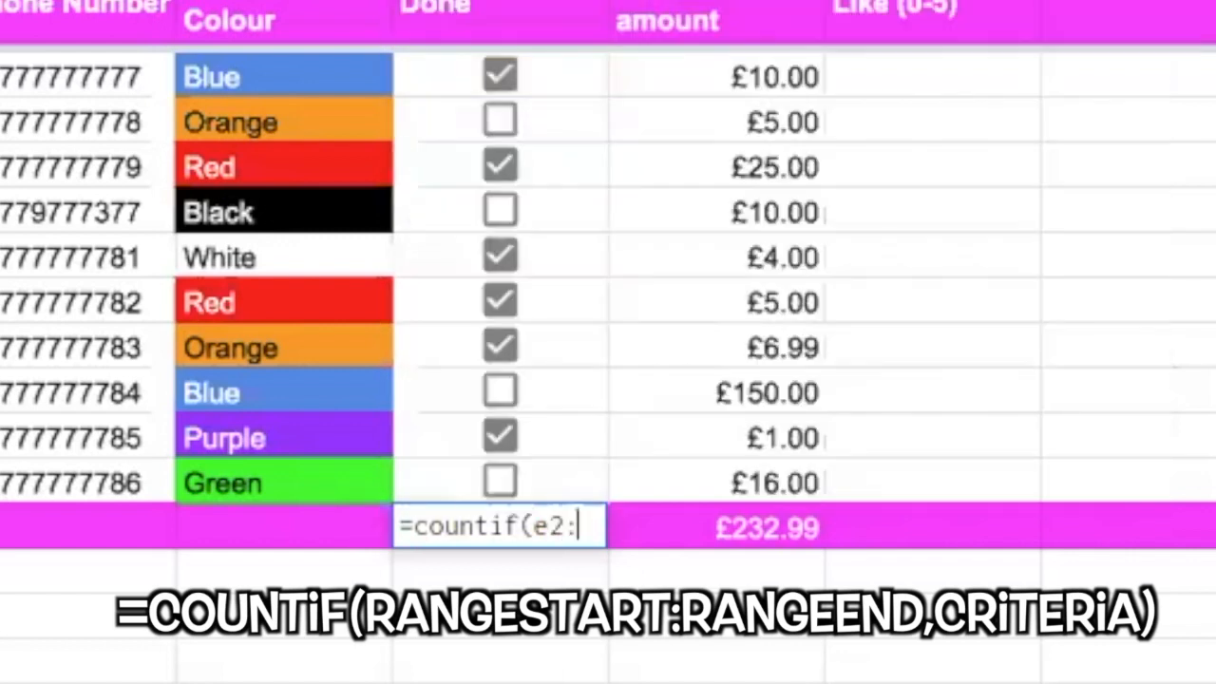
pyautogui.write('e11')
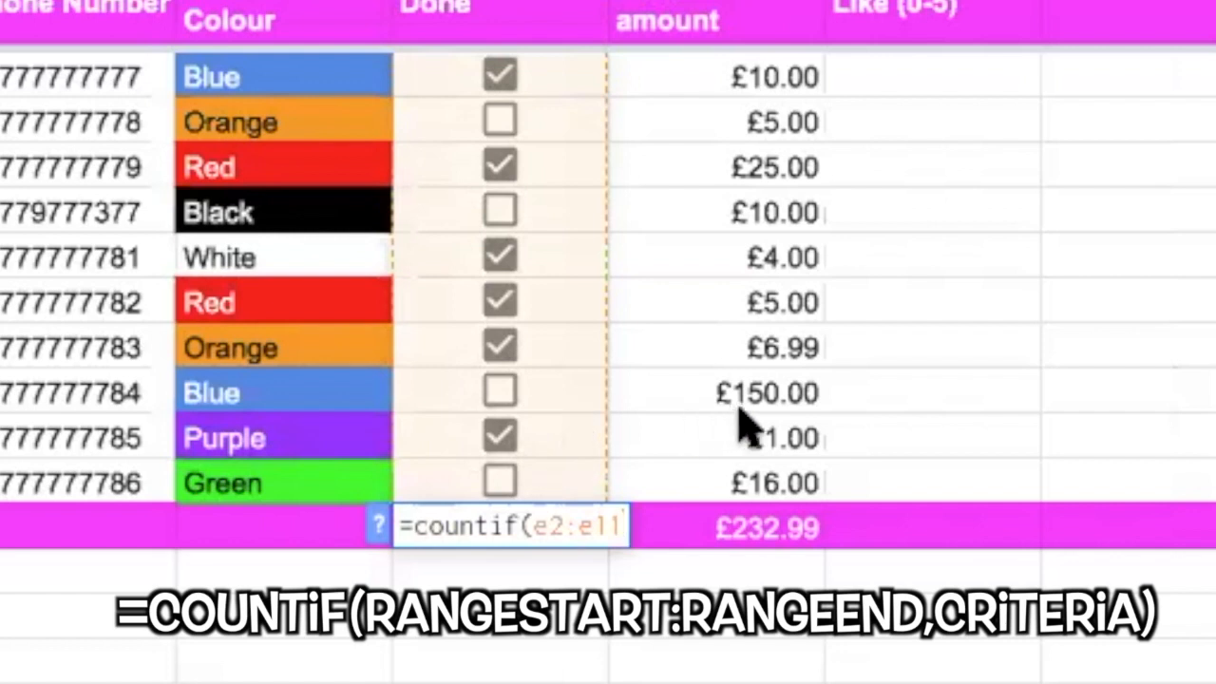
pyautogui.write(',')
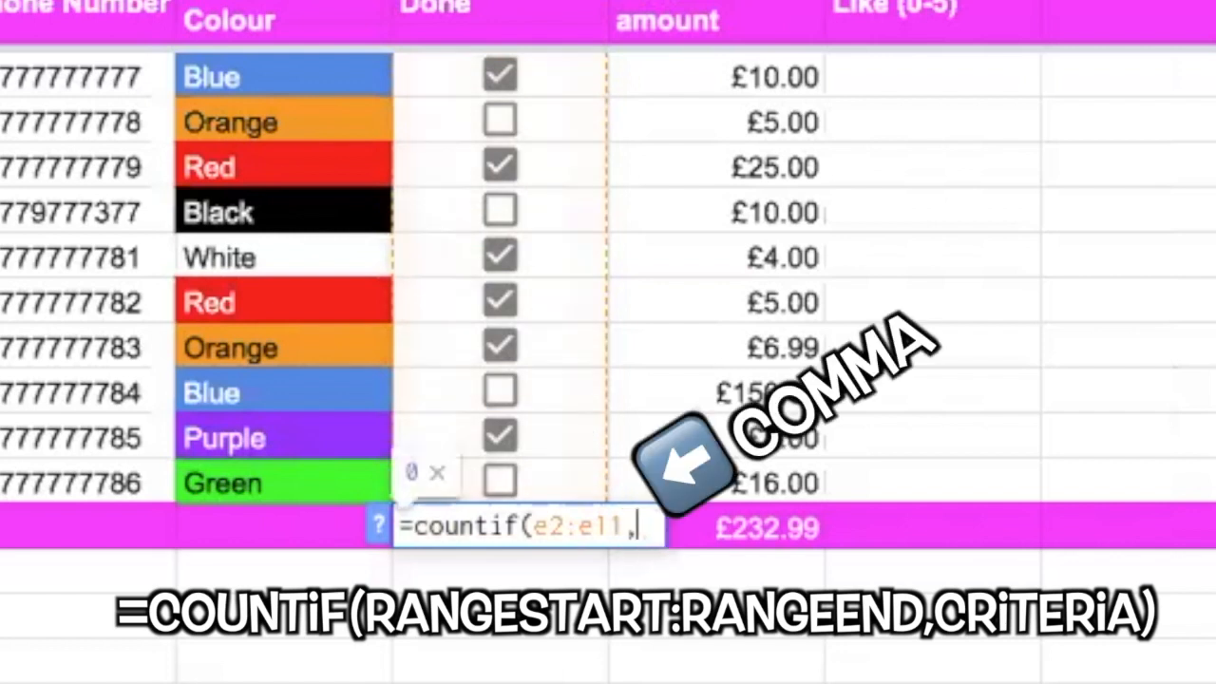
pyautogui.write('TRUE')
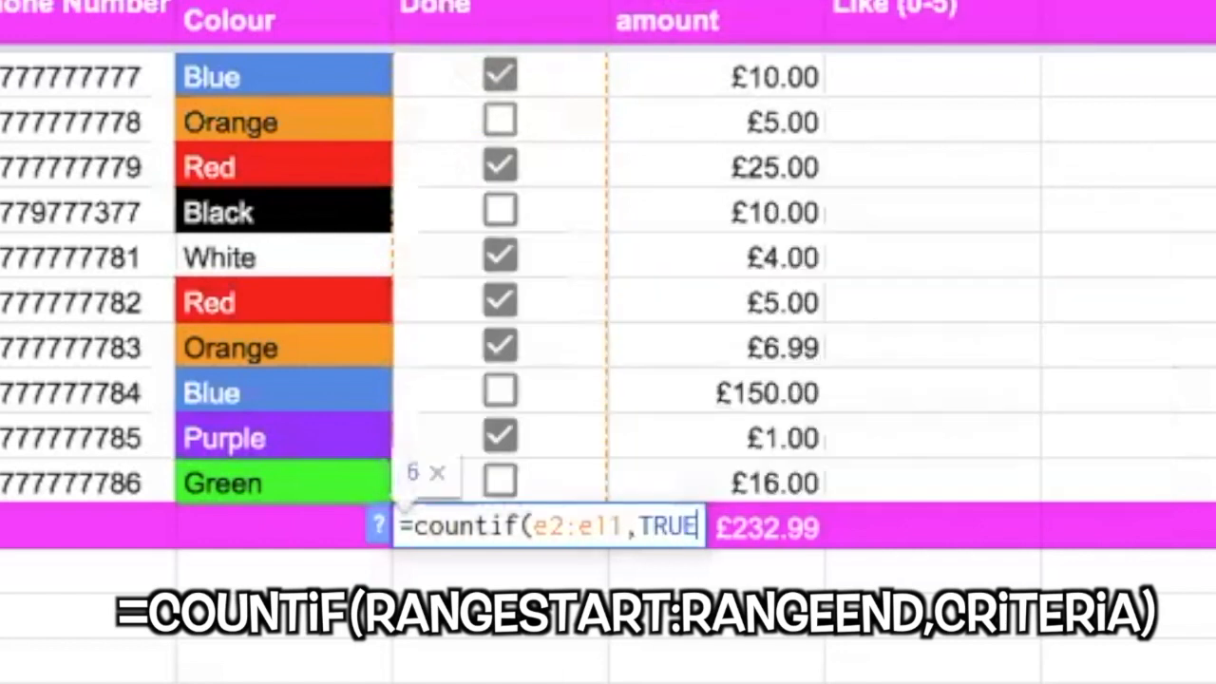
pyautogui.write(')')
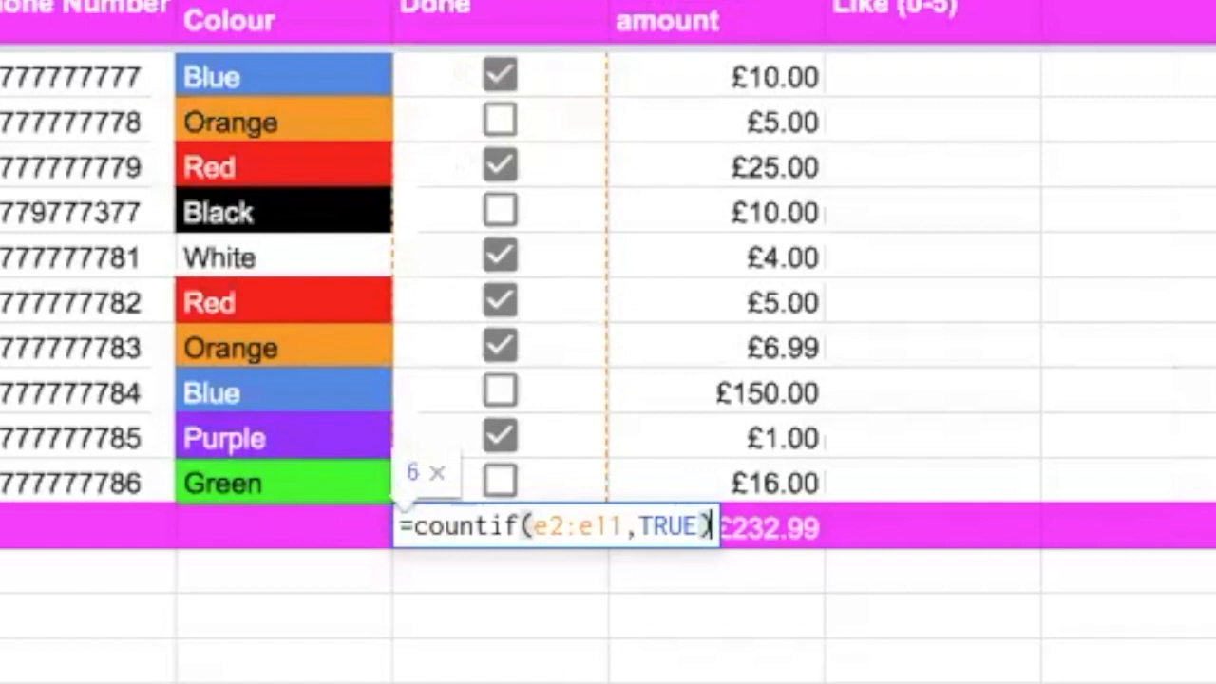
pyautogui.press('Return')
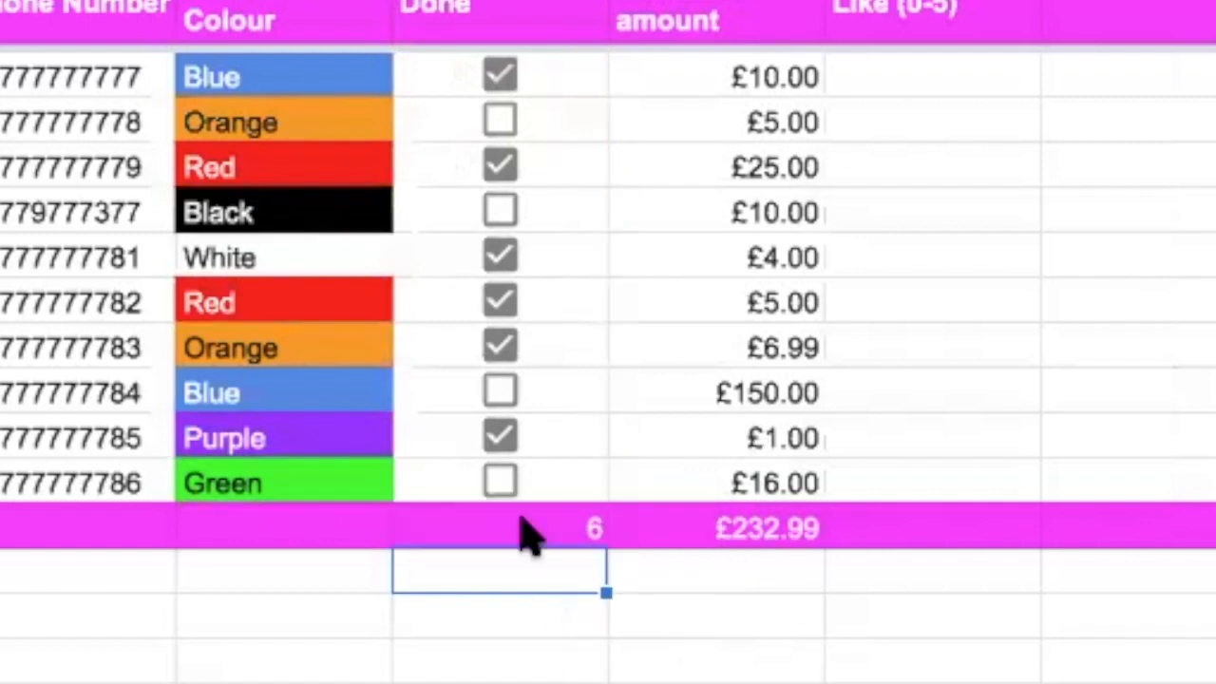
# Toggle Done boxes in rows 3, 5, 7, 9 and 11, ending with row 11 ticked and row 7 unticked.
pyautogui.click(496, 390)
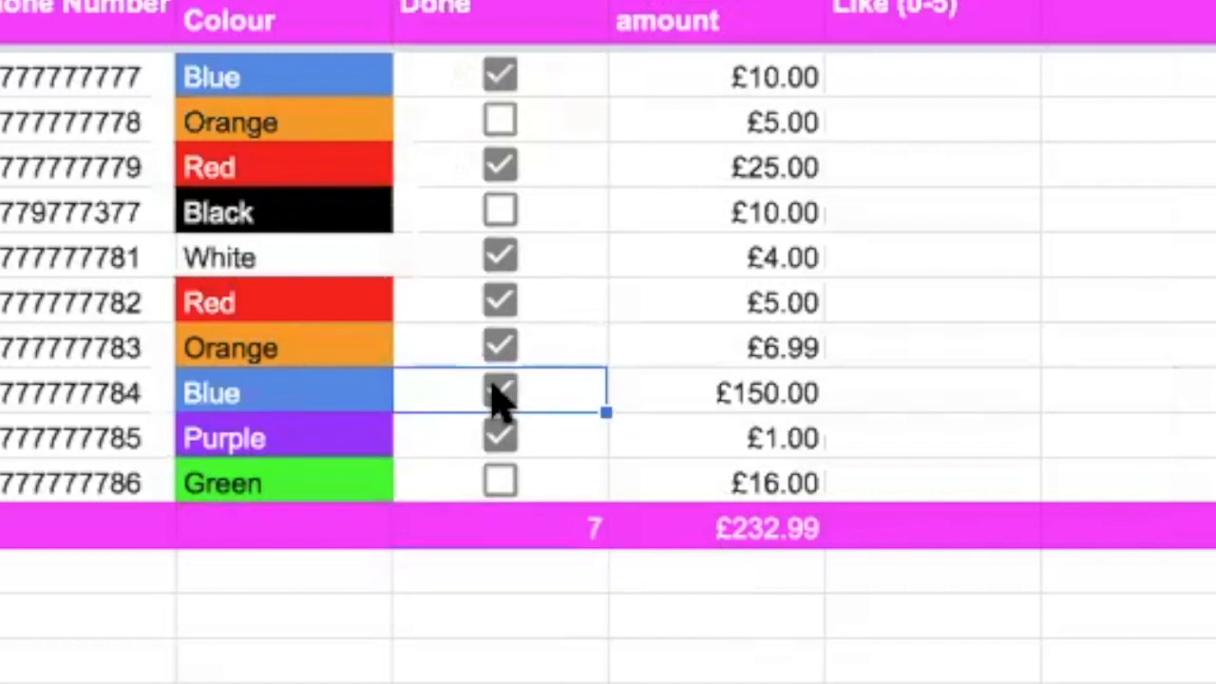
pyautogui.click(500, 213)
pyautogui.click(501, 122)
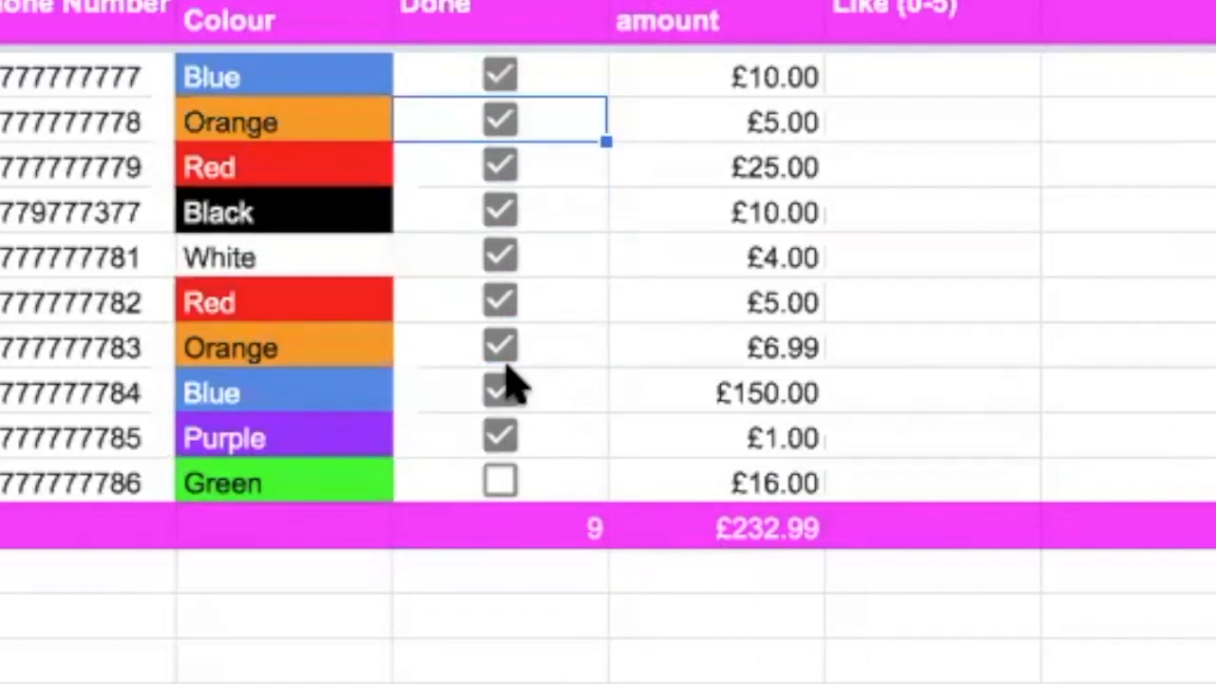
pyautogui.click(500, 481)
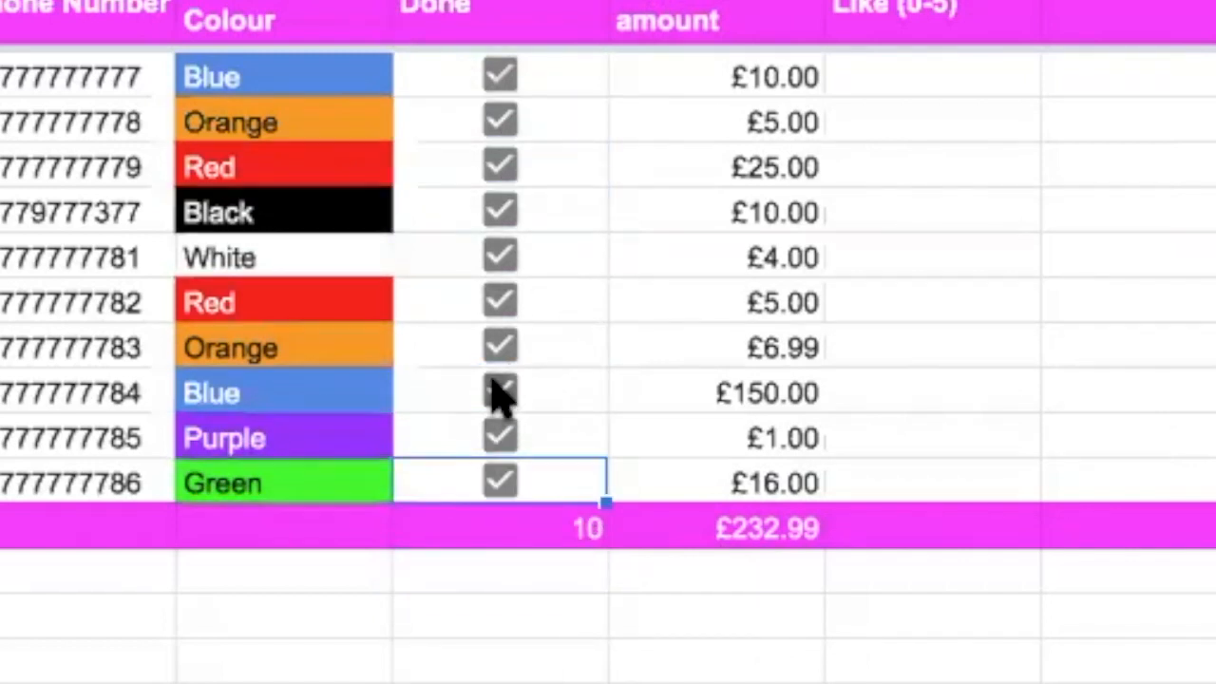
pyautogui.click(500, 392)
pyautogui.click(500, 210)
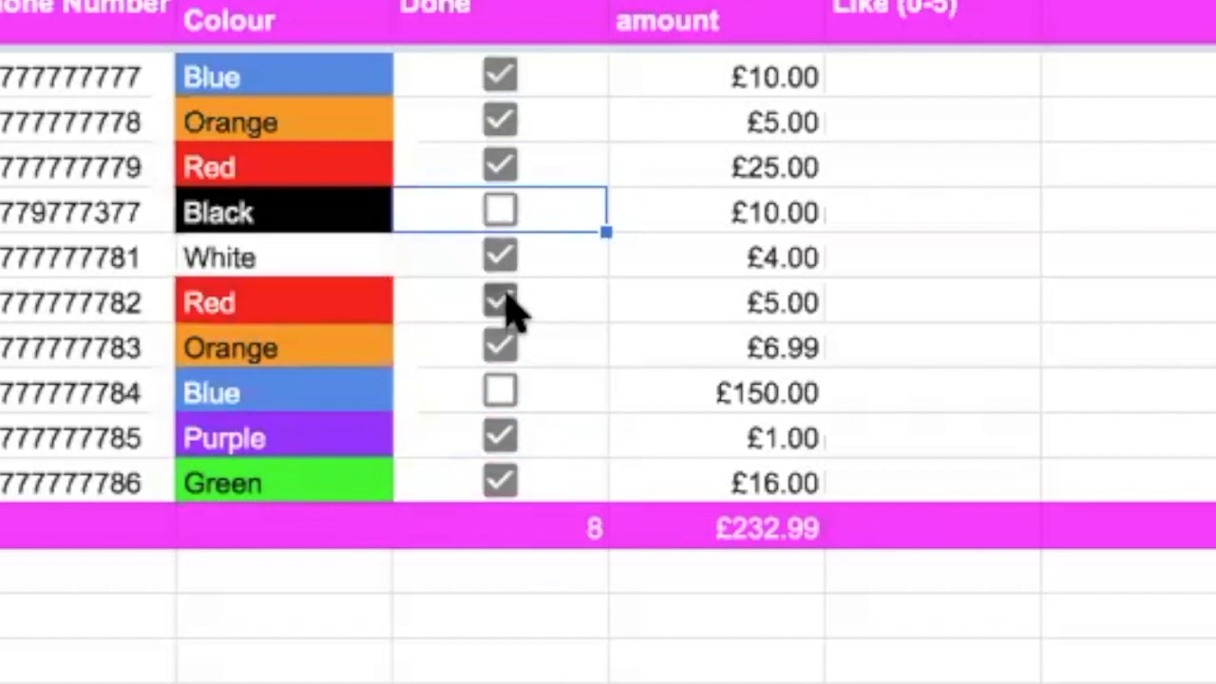
pyautogui.click(503, 299)
pyautogui.click(501, 121)
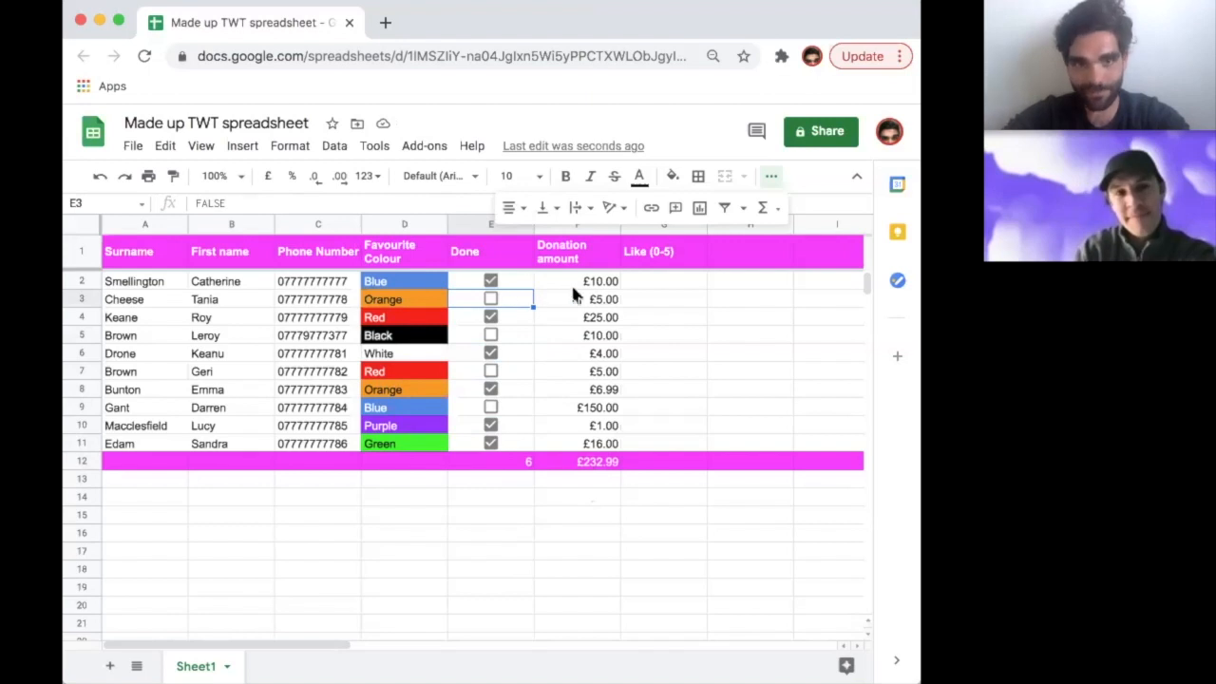
pyautogui.click(771, 176)
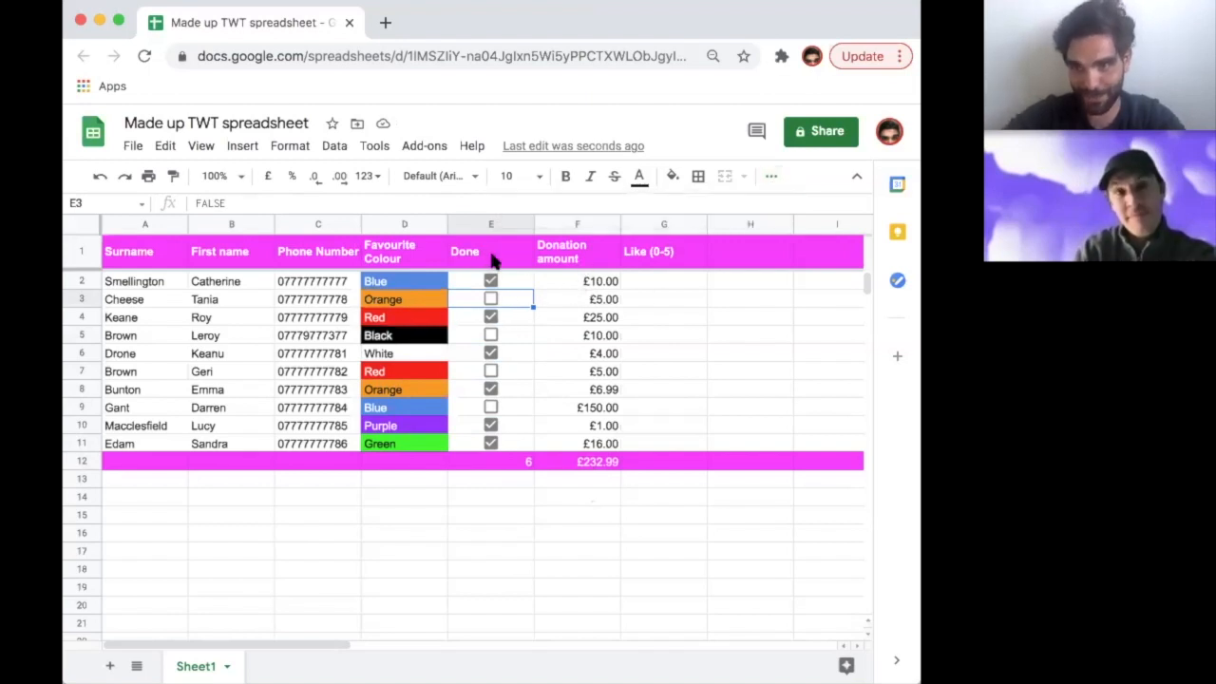
pyautogui.click(582, 484)
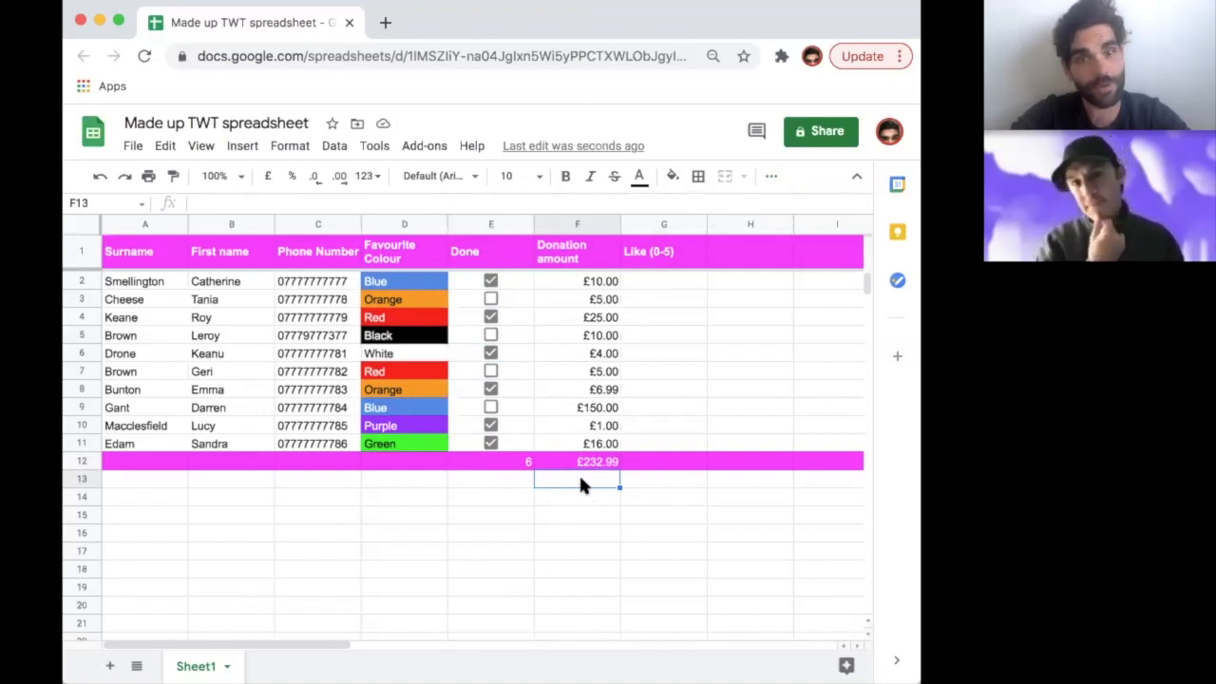
# Type =sumif((e2:e11),TRUE,(f2:f11)) in F13, adding brackets around e2:e11.
pyautogui.write('=')
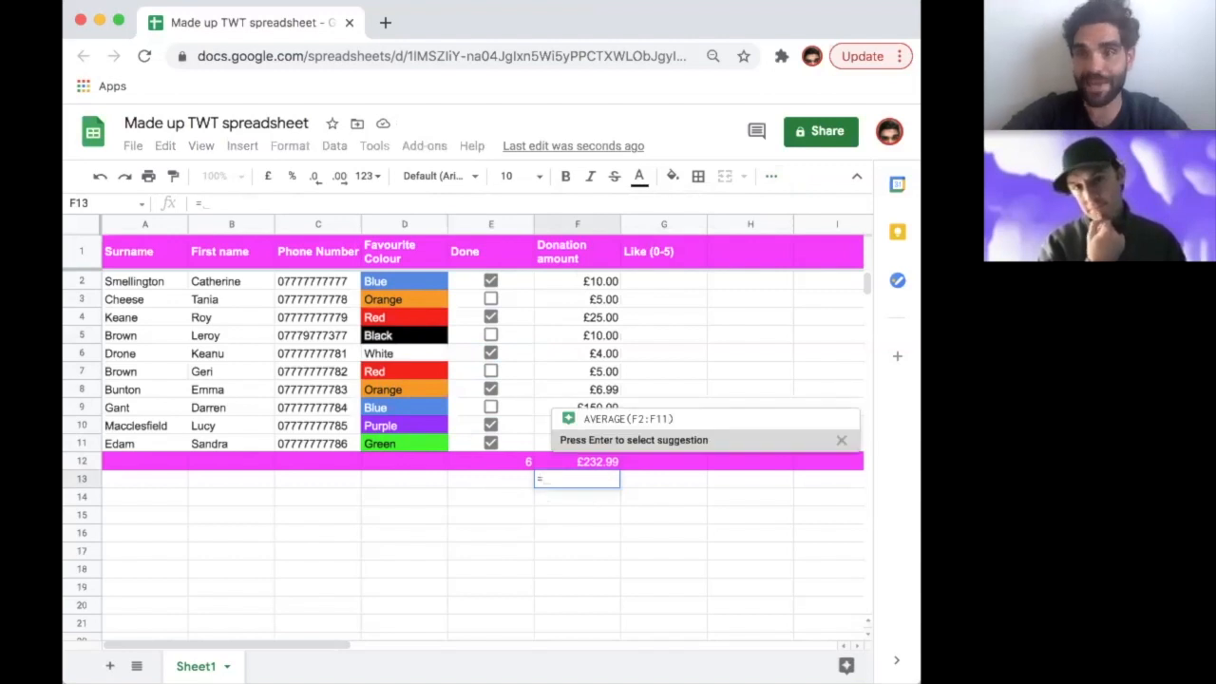
pyautogui.write('sum')
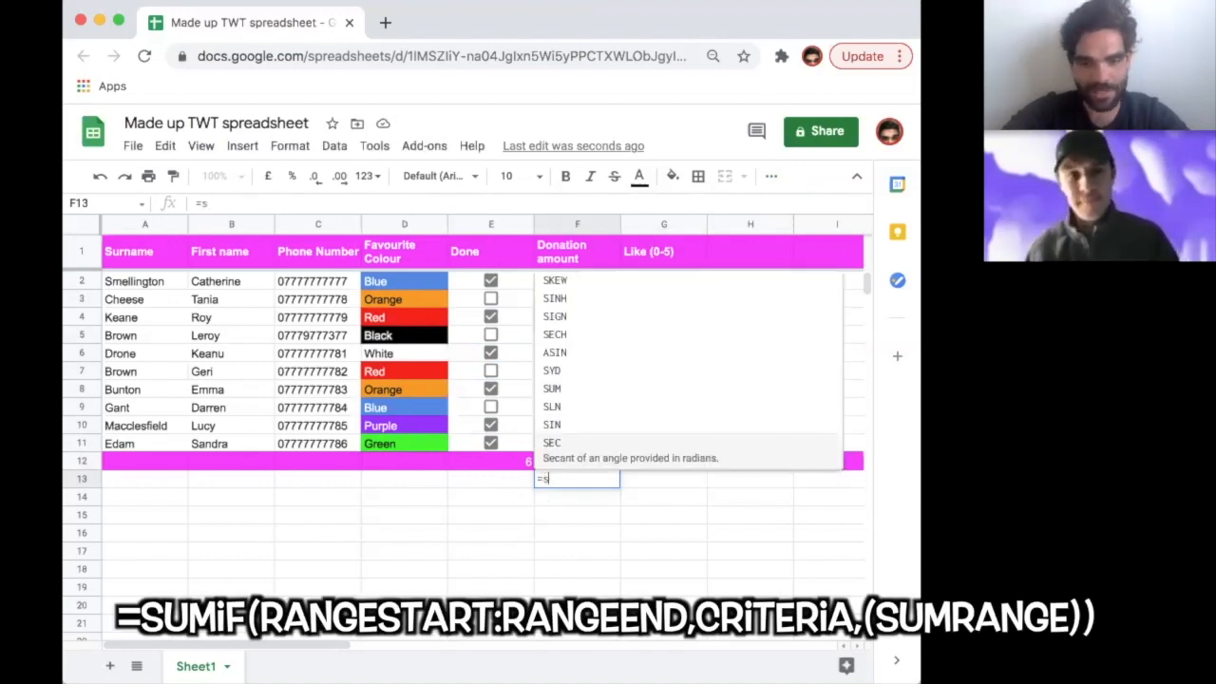
pyautogui.write('if')
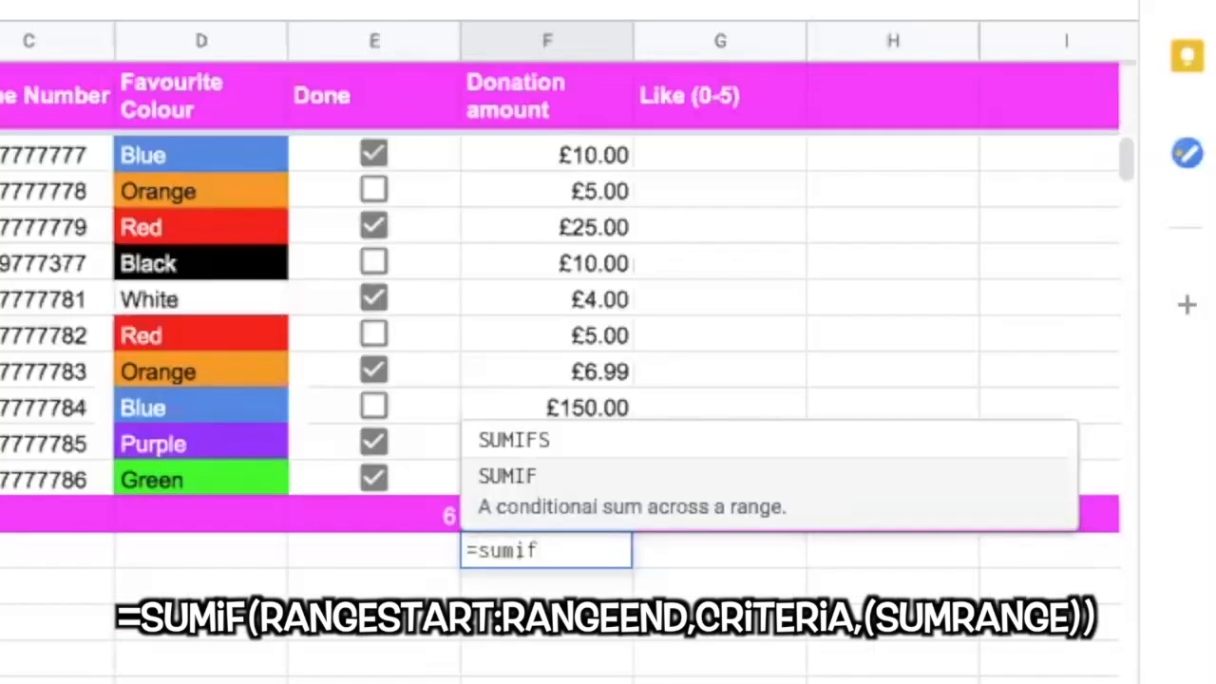
pyautogui.write('(')
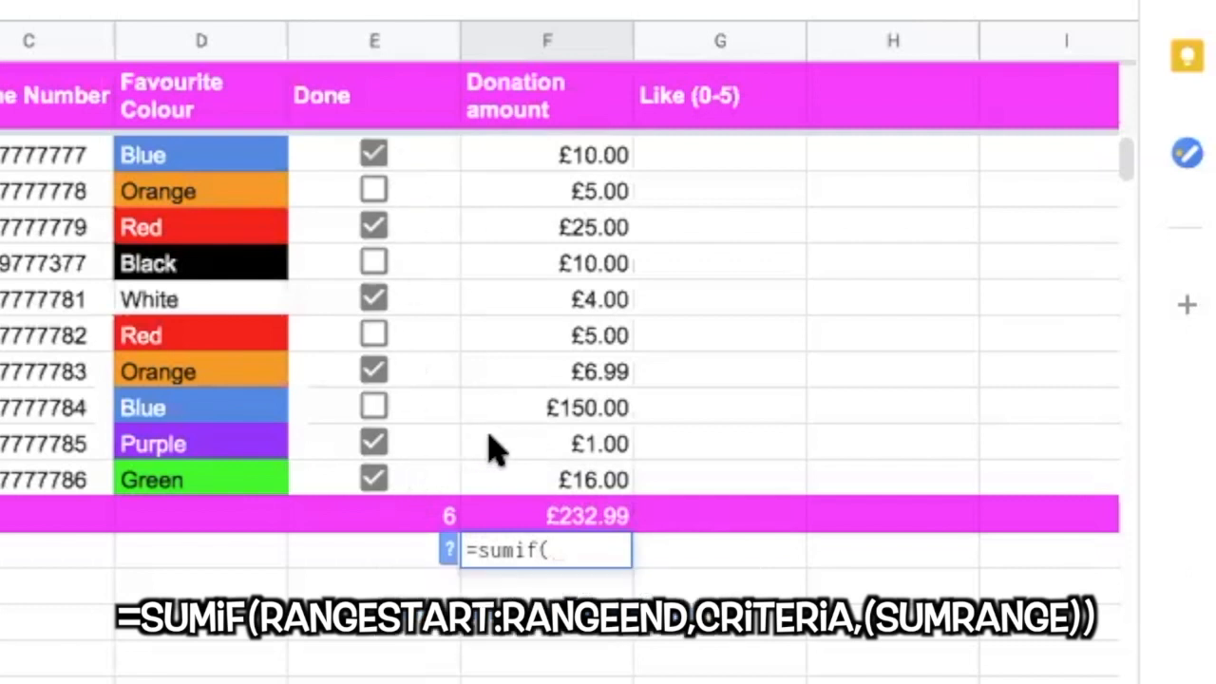
pyautogui.write('e2:e1')
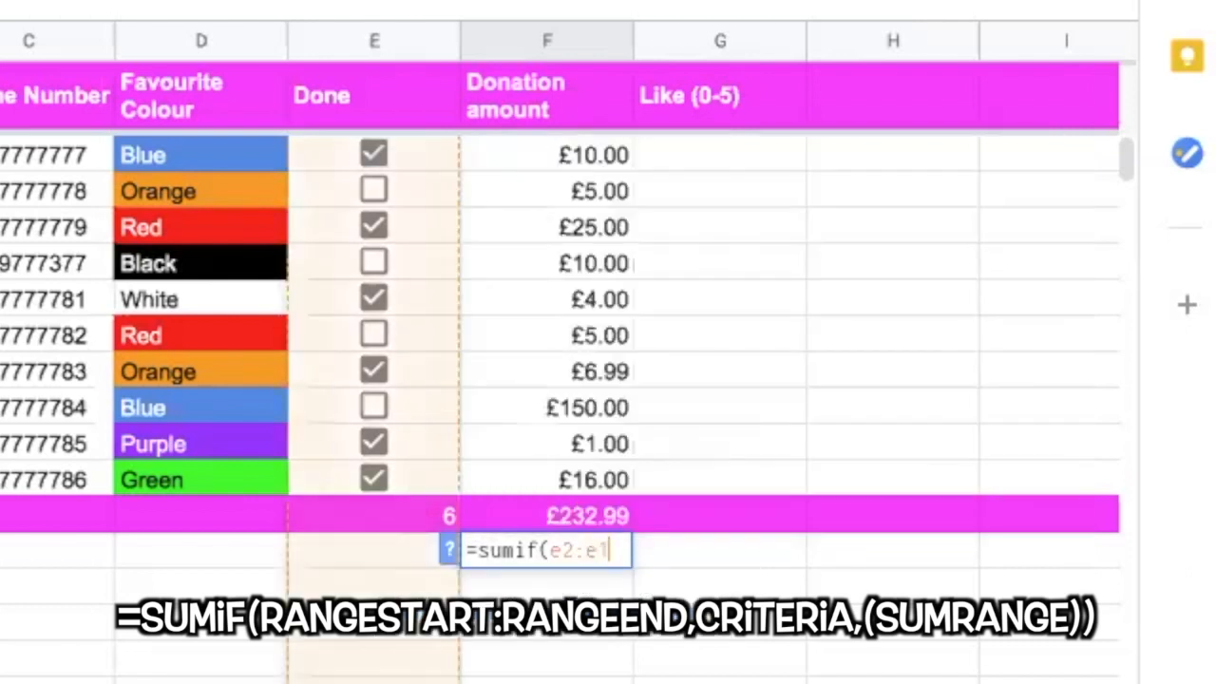
pyautogui.write('1,TRU')
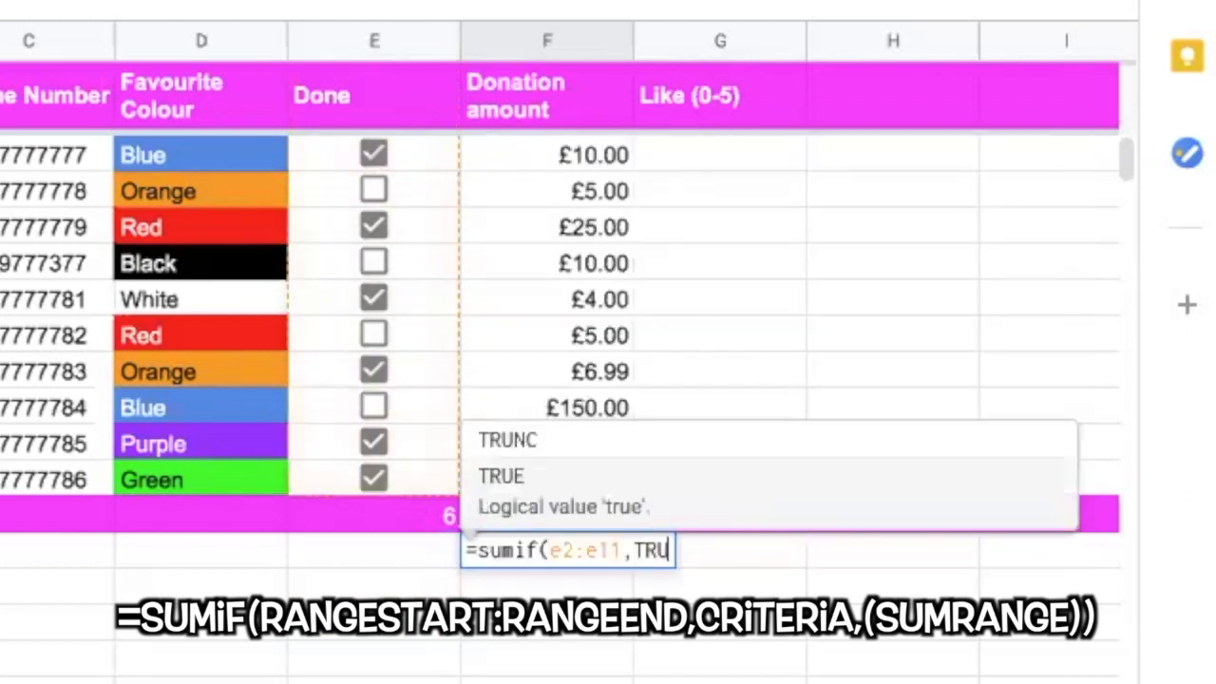
pyautogui.write('E')
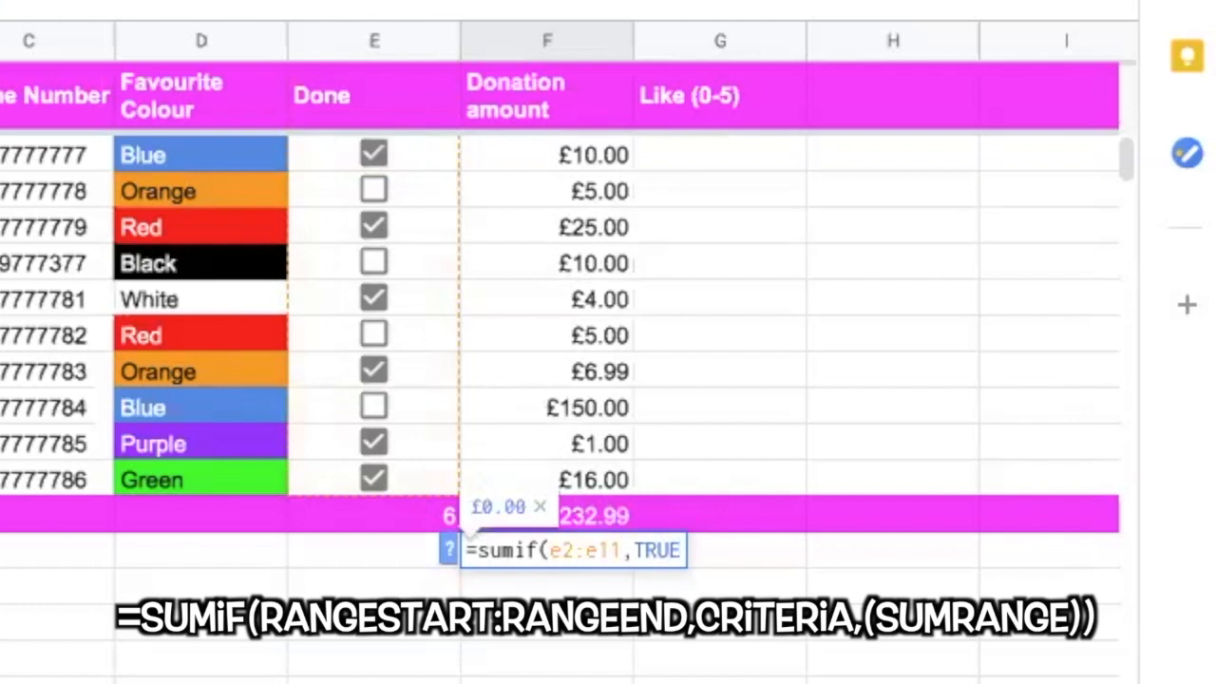
pyautogui.write(',')
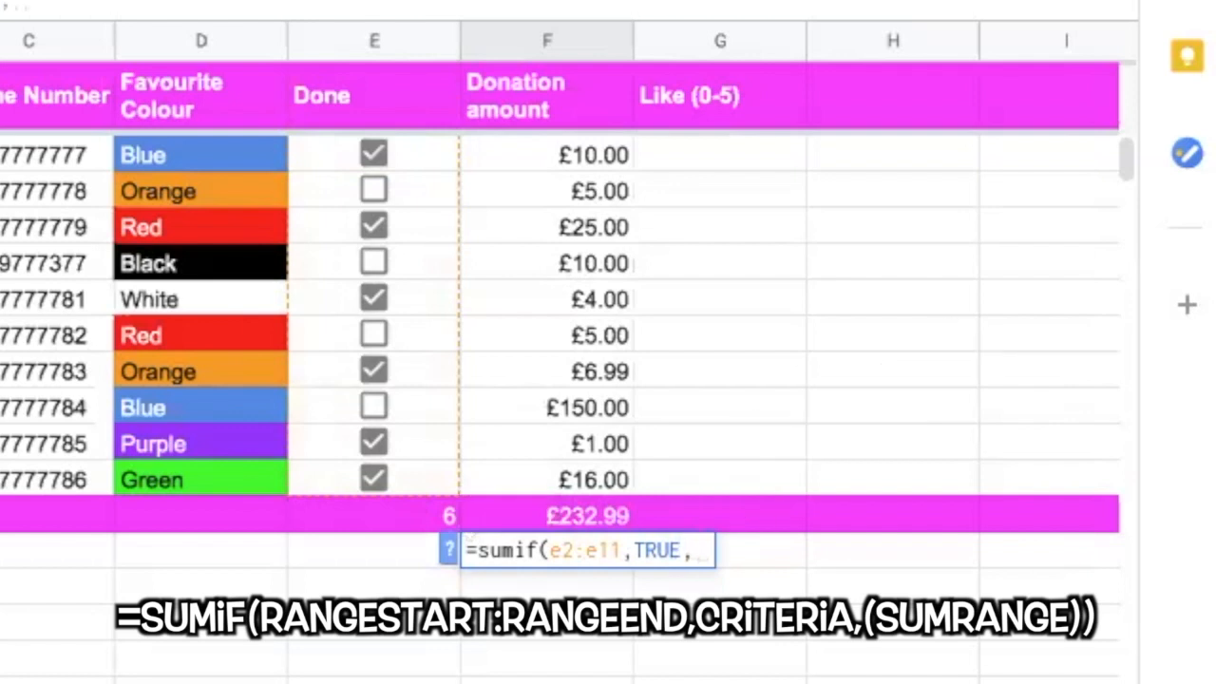
pyautogui.write('f')
pyautogui.press('BackSpace')
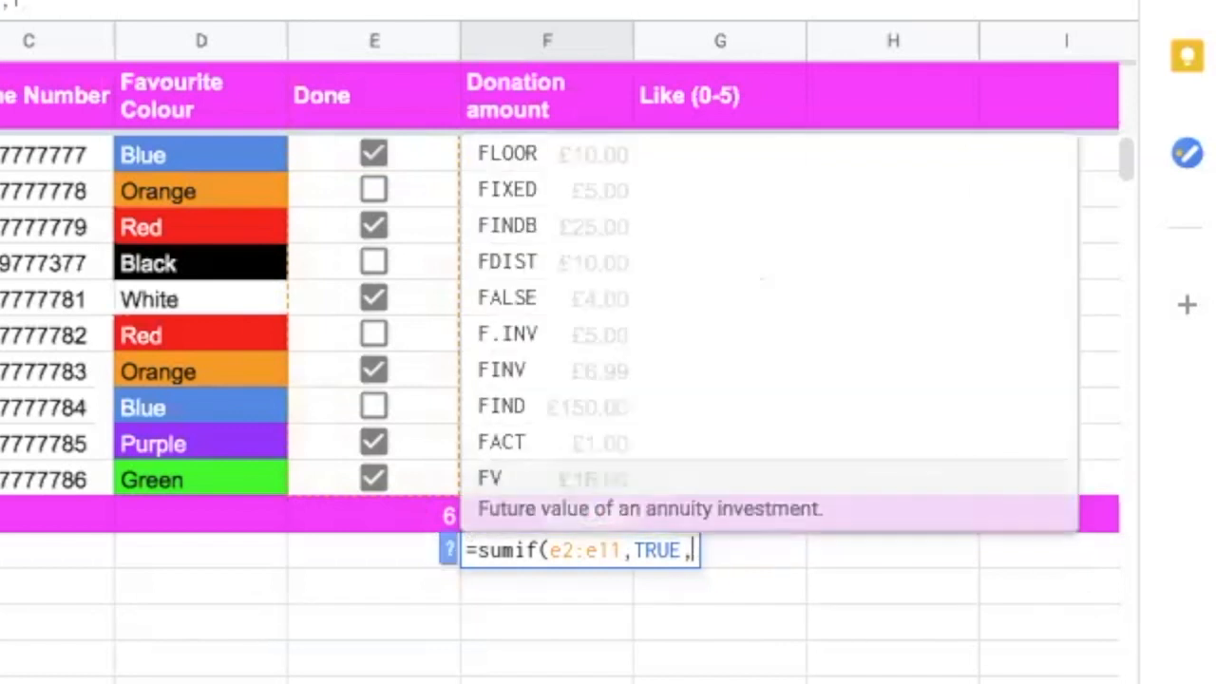
pyautogui.write('(f2:')
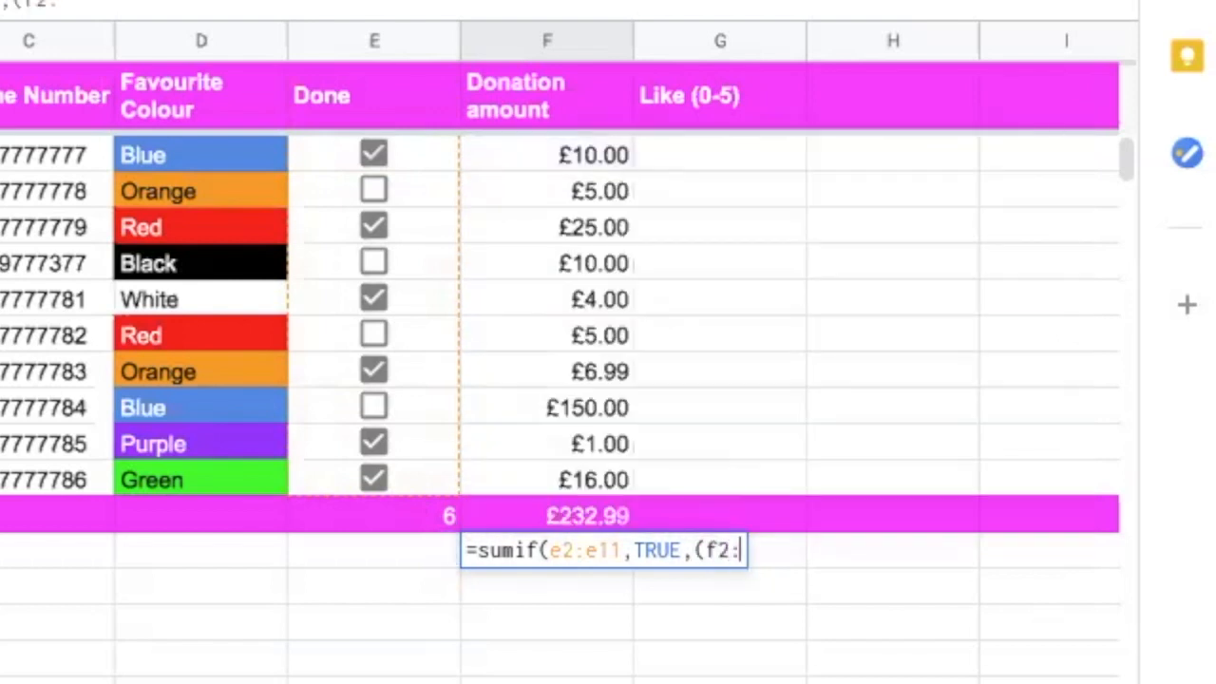
pyautogui.write('f11')
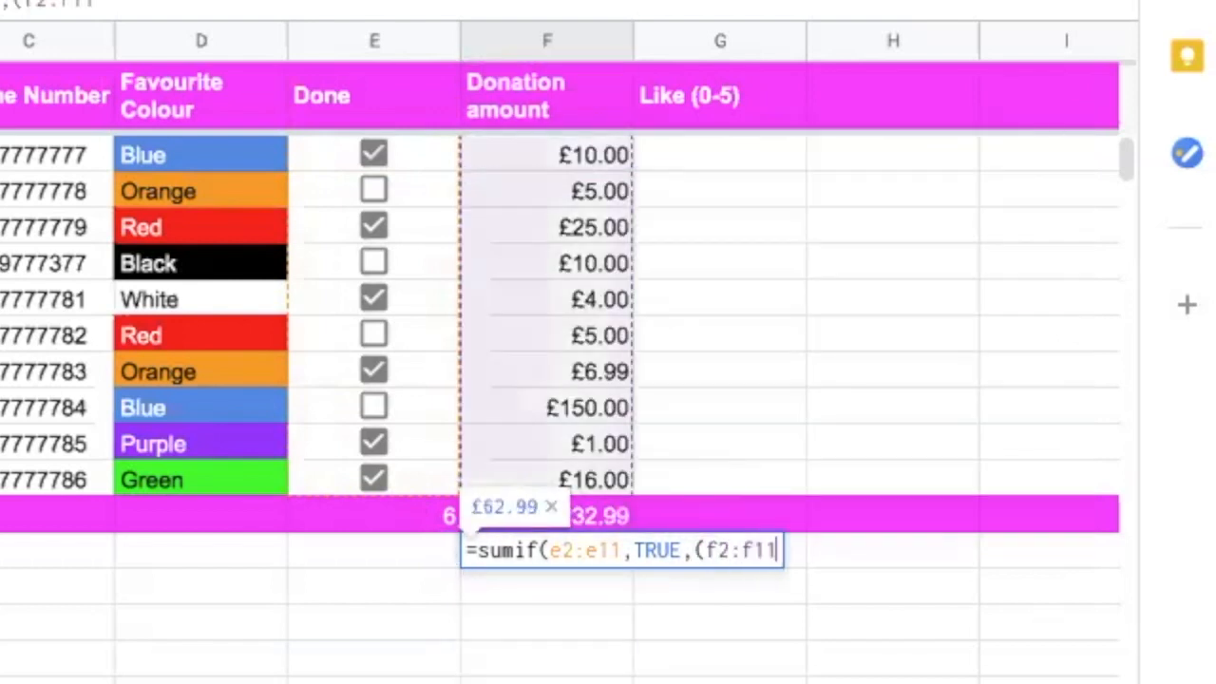
pyautogui.write('))')
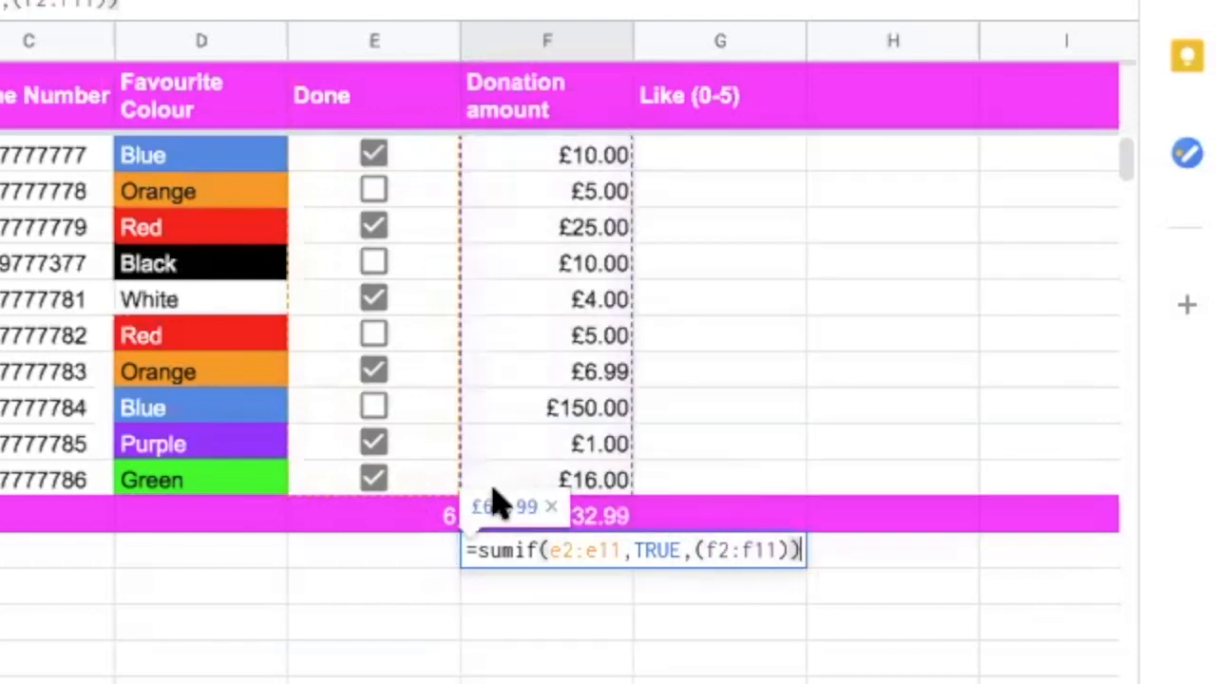
pyautogui.click(551, 551)
pyautogui.write('(')
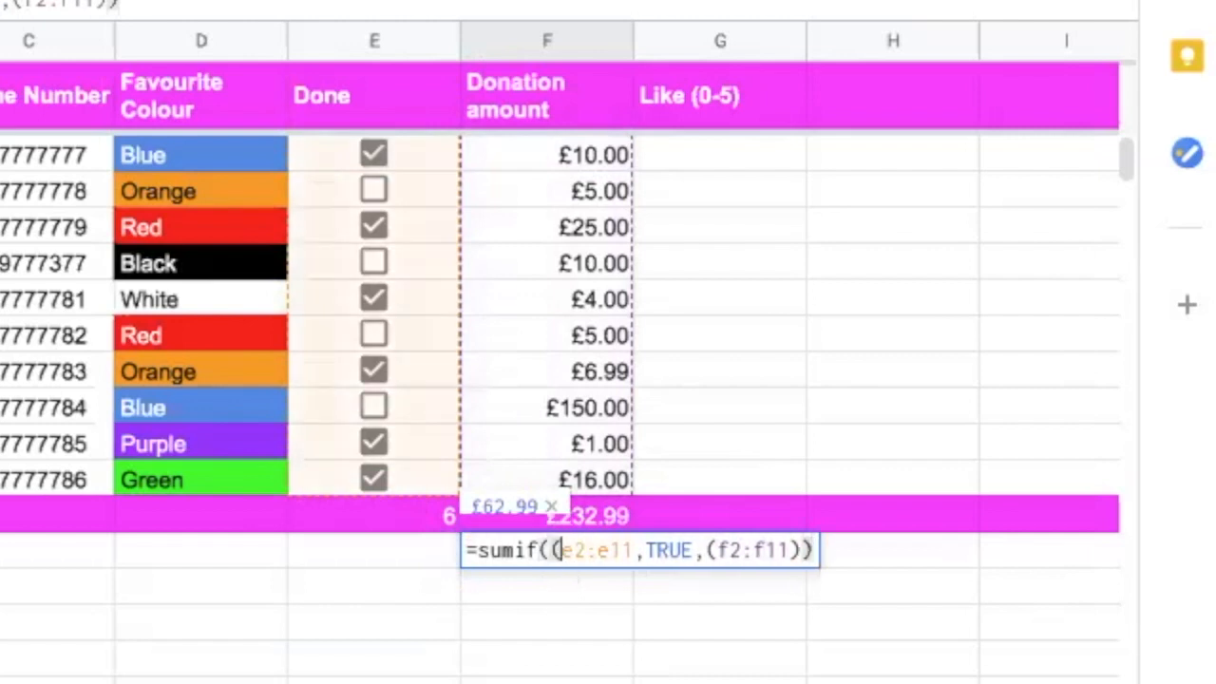
pyautogui.click(630, 551)
pyautogui.write(')')
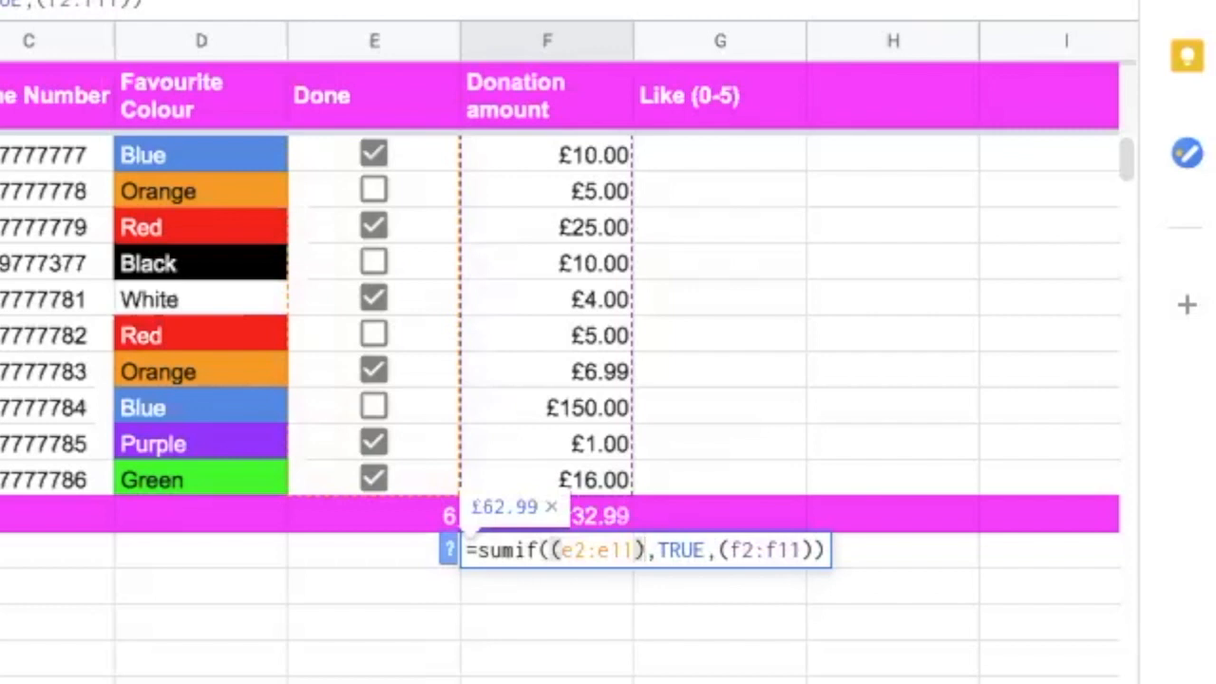
# Commit the SUMIF and mark the Orange and Red £5.00 donations done, giving £72.99.
pyautogui.press('Return')
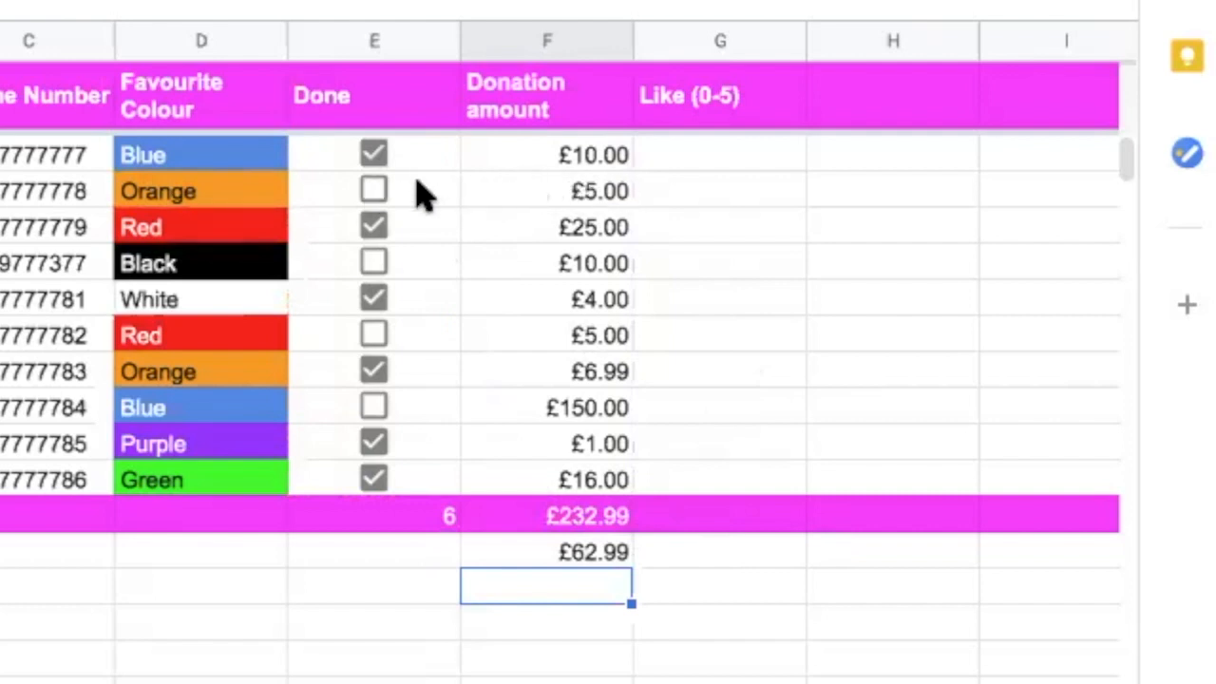
pyautogui.click(373, 191)
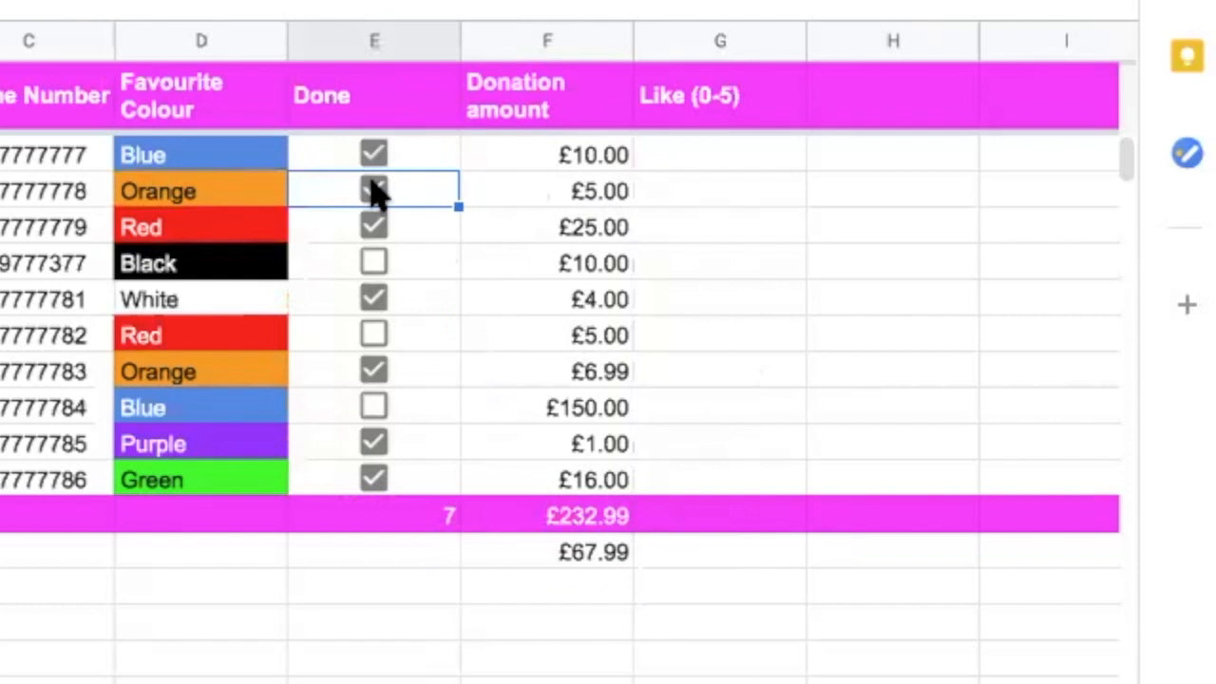
pyautogui.click(373, 337)
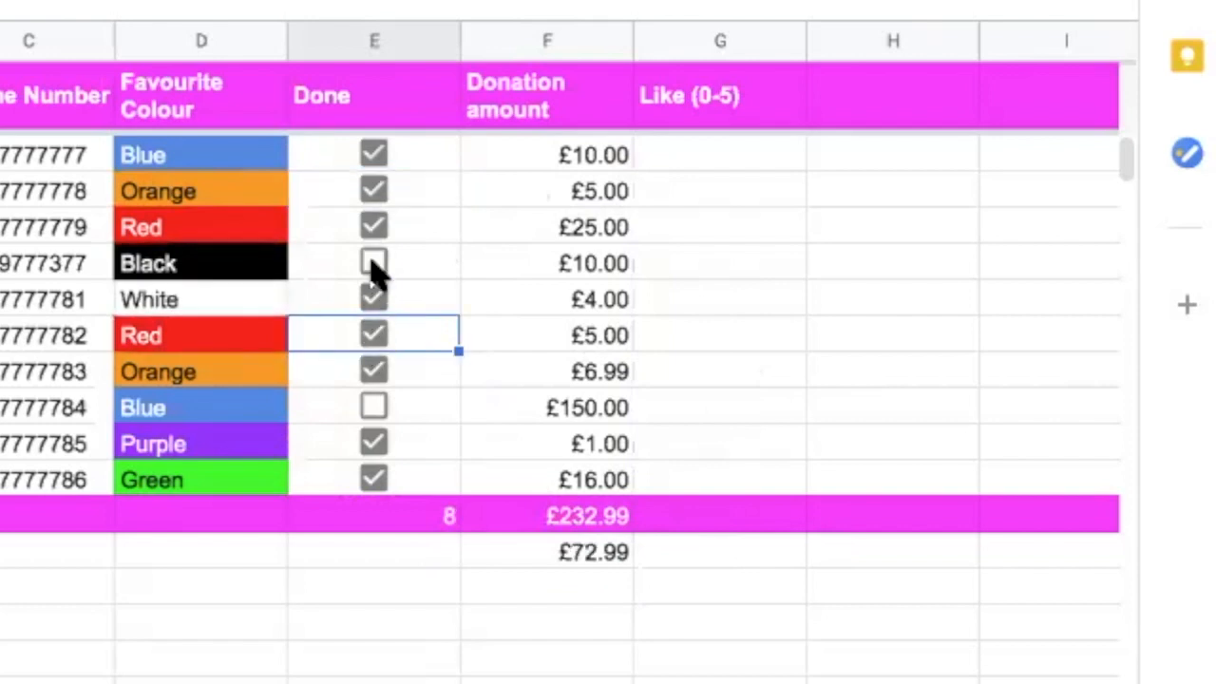
pyautogui.click(373, 266)
pyautogui.click(373, 408)
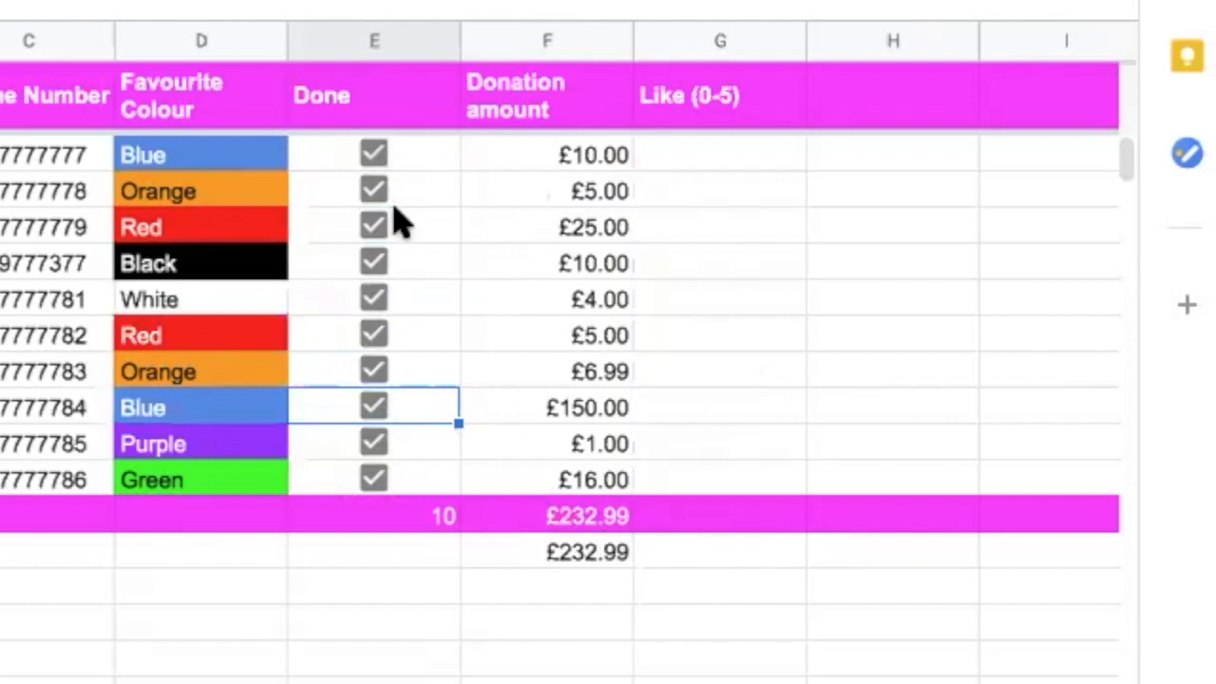
pyautogui.click(373, 408)
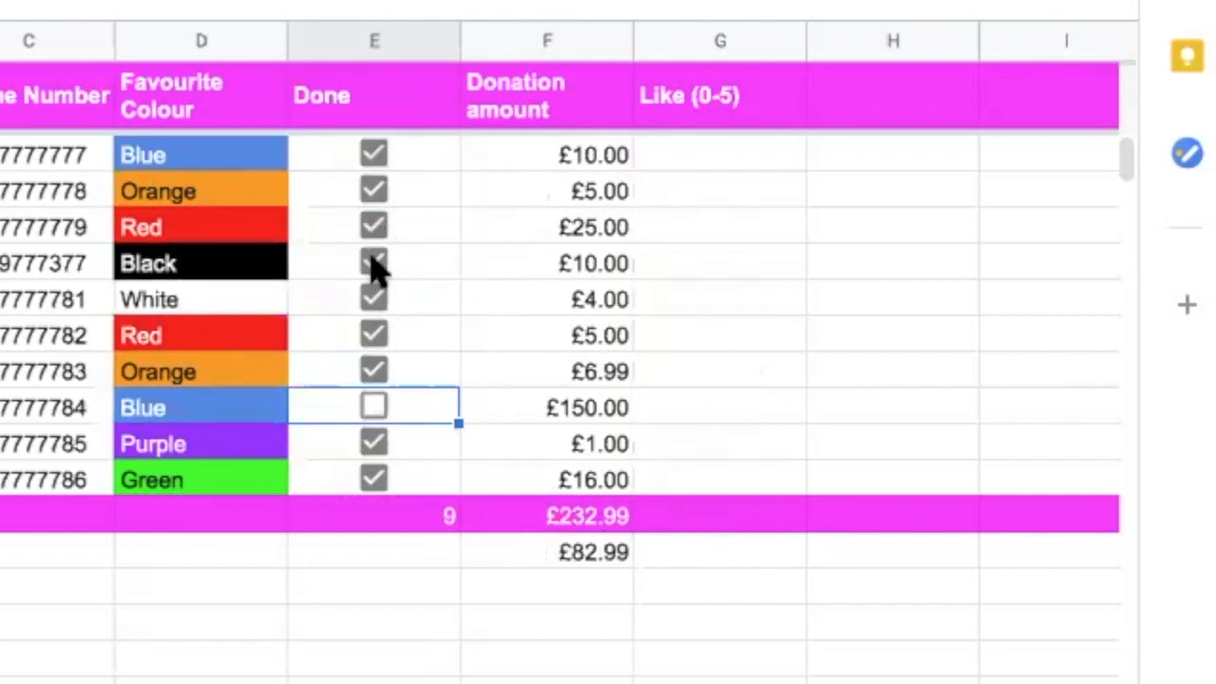
pyautogui.click(375, 264)
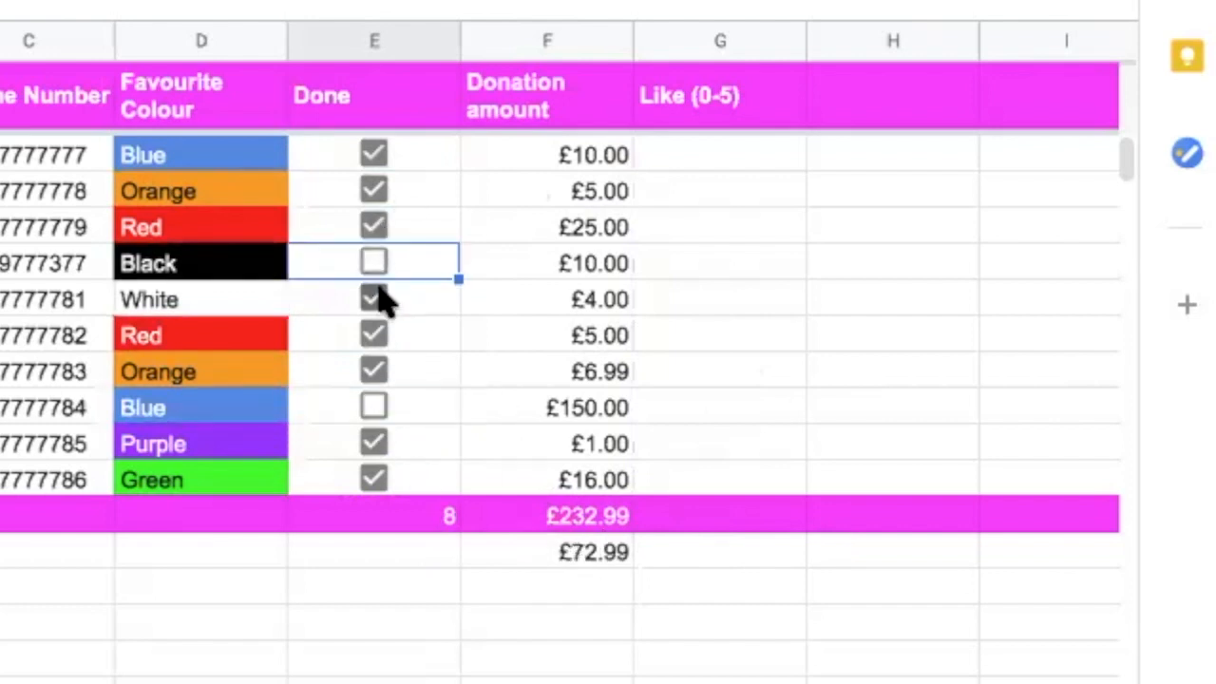
# Inspect the done count (8), the done-only total and the overall total.
pyautogui.click(423, 528)
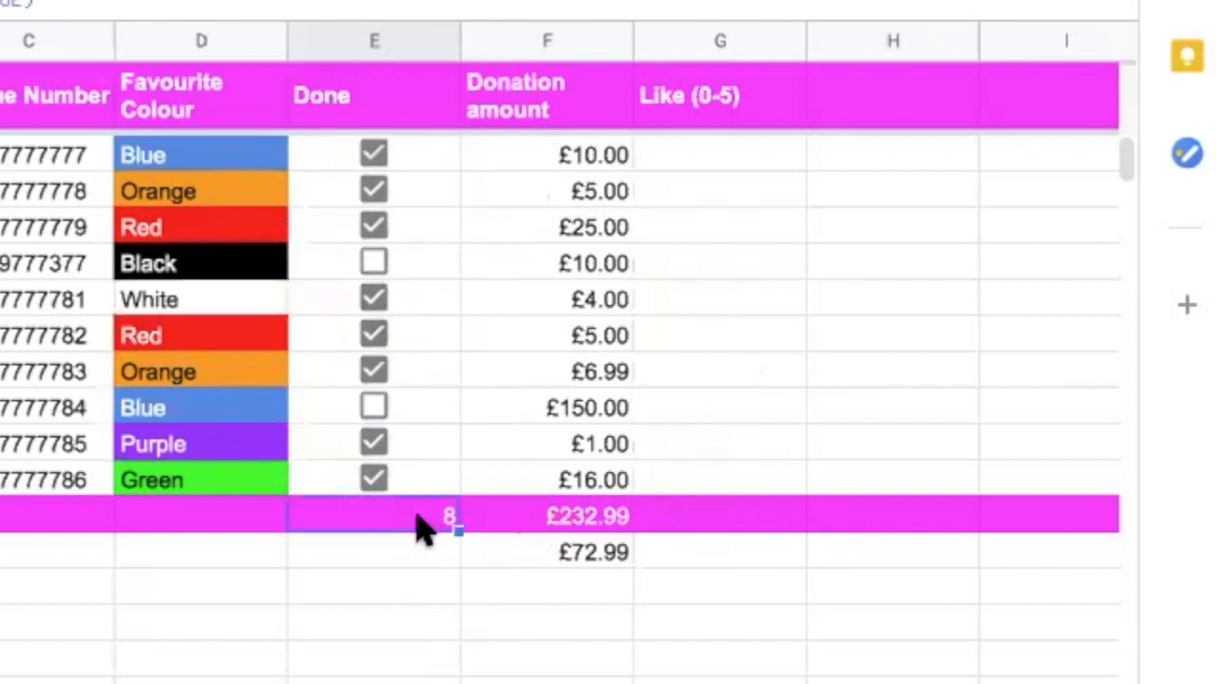
pyautogui.click(597, 562)
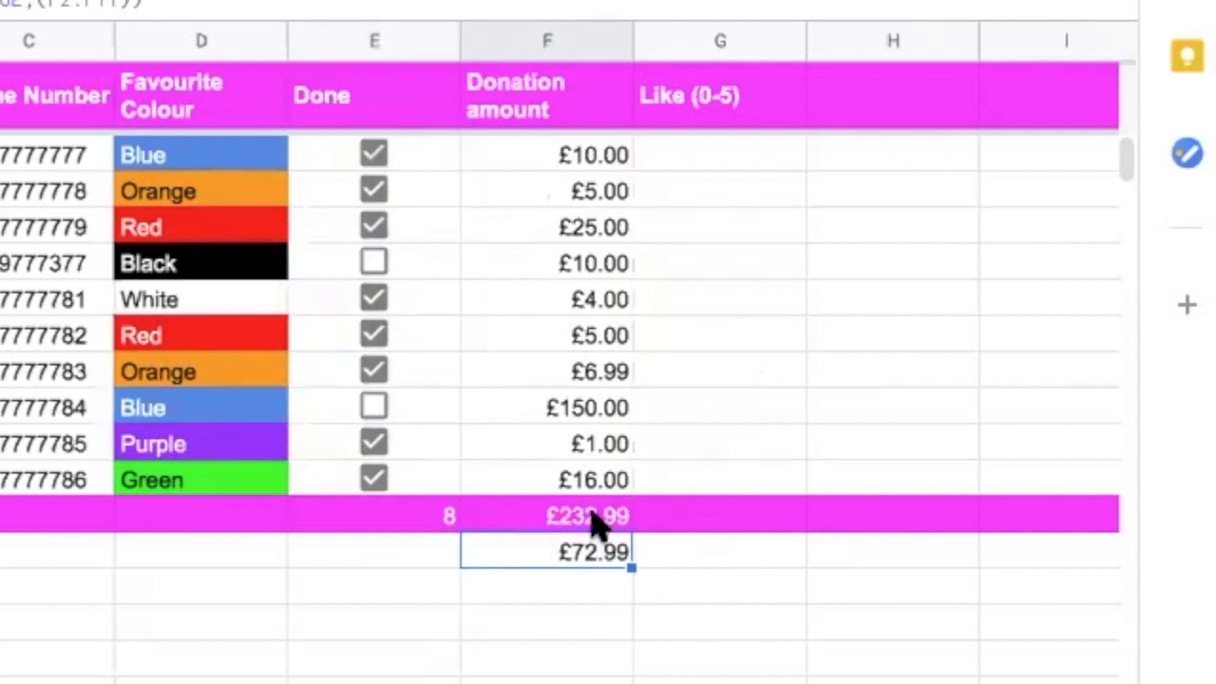
pyautogui.click(593, 520)
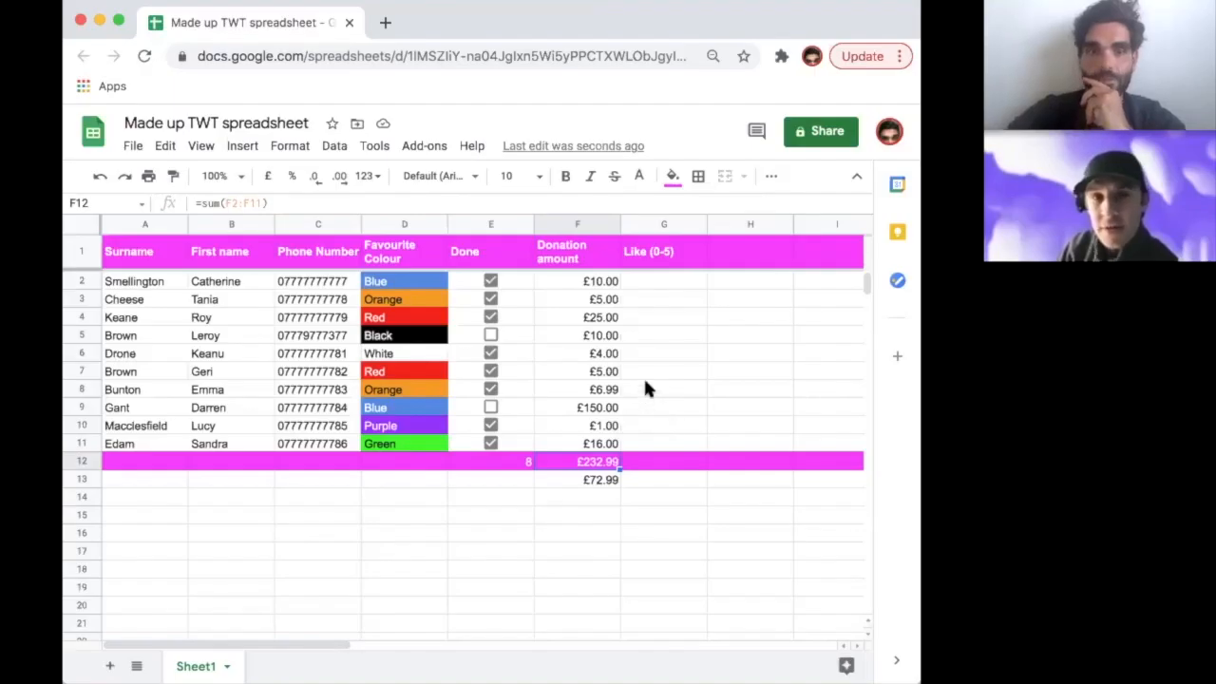
# Label E13 'TOTAL DONE' and give row 13 a magenta fill and new text colour.
pyautogui.click(493, 479)
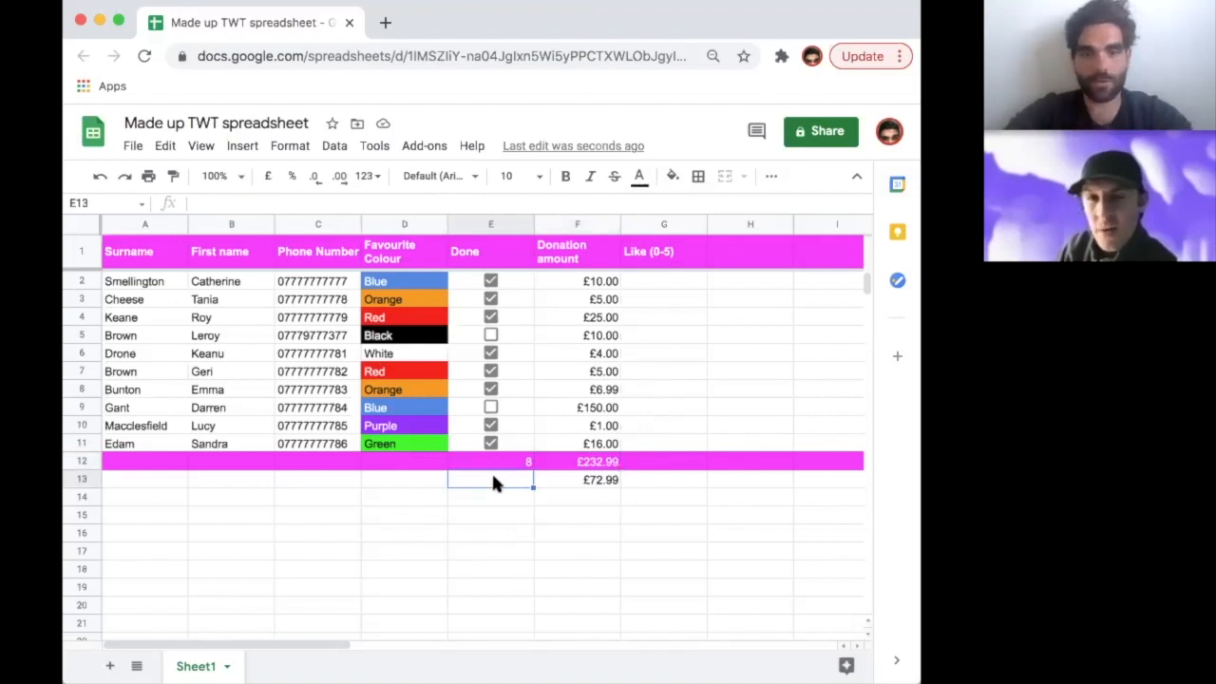
pyautogui.write('TOTAL D')
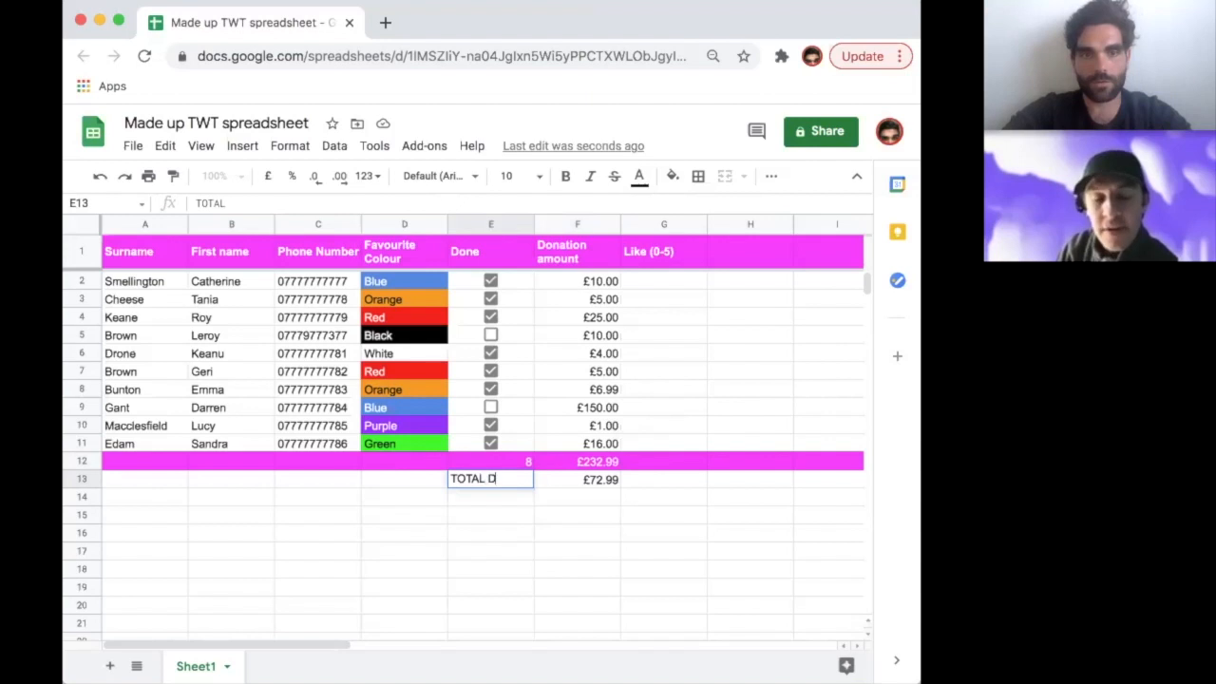
pyautogui.write('ONE')
pyautogui.press('Return')
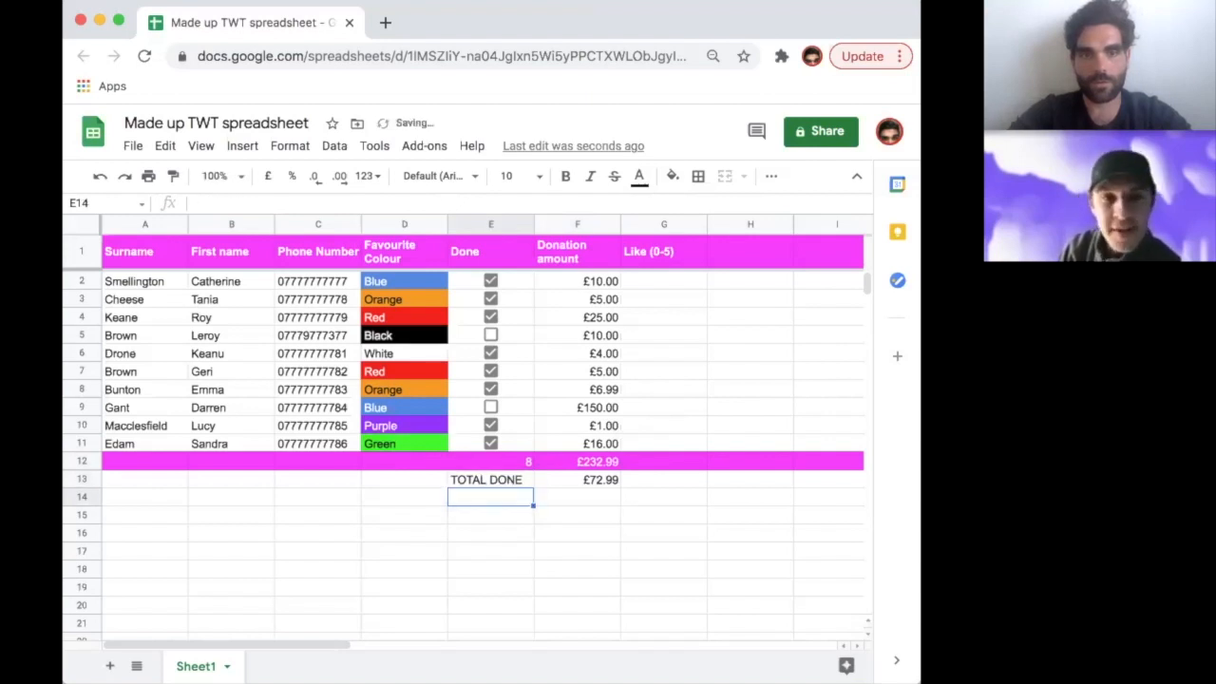
pyautogui.click(83, 480)
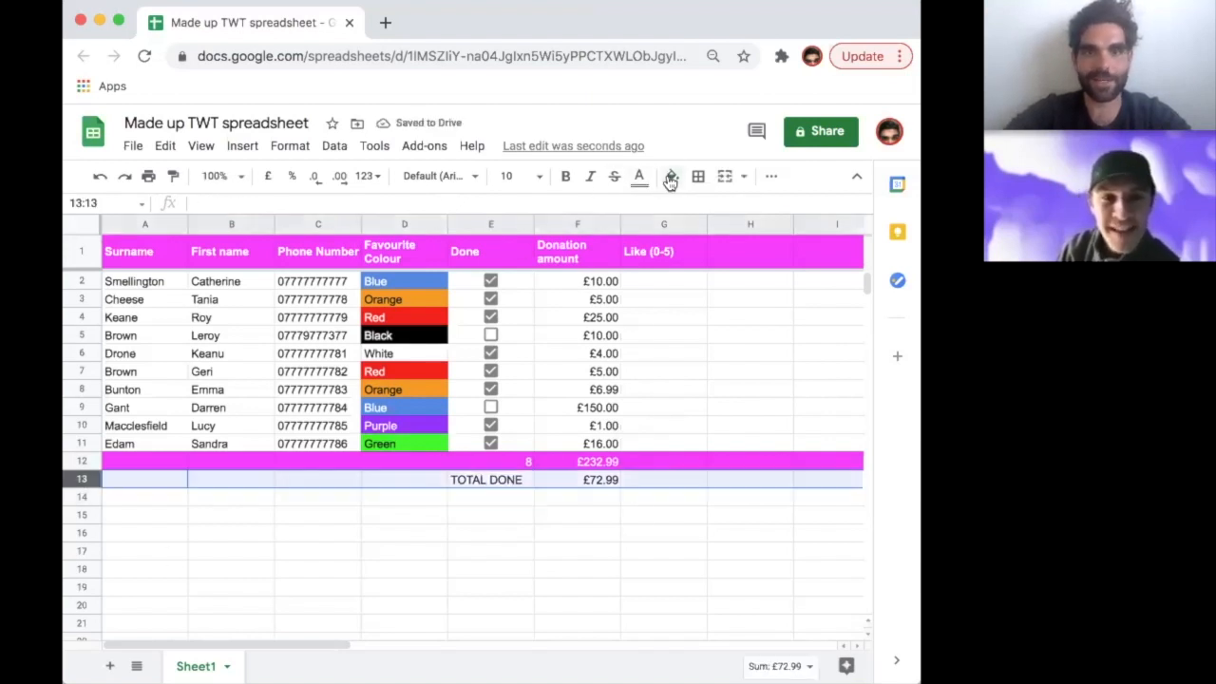
pyautogui.click(671, 177)
pyautogui.click(844, 255)
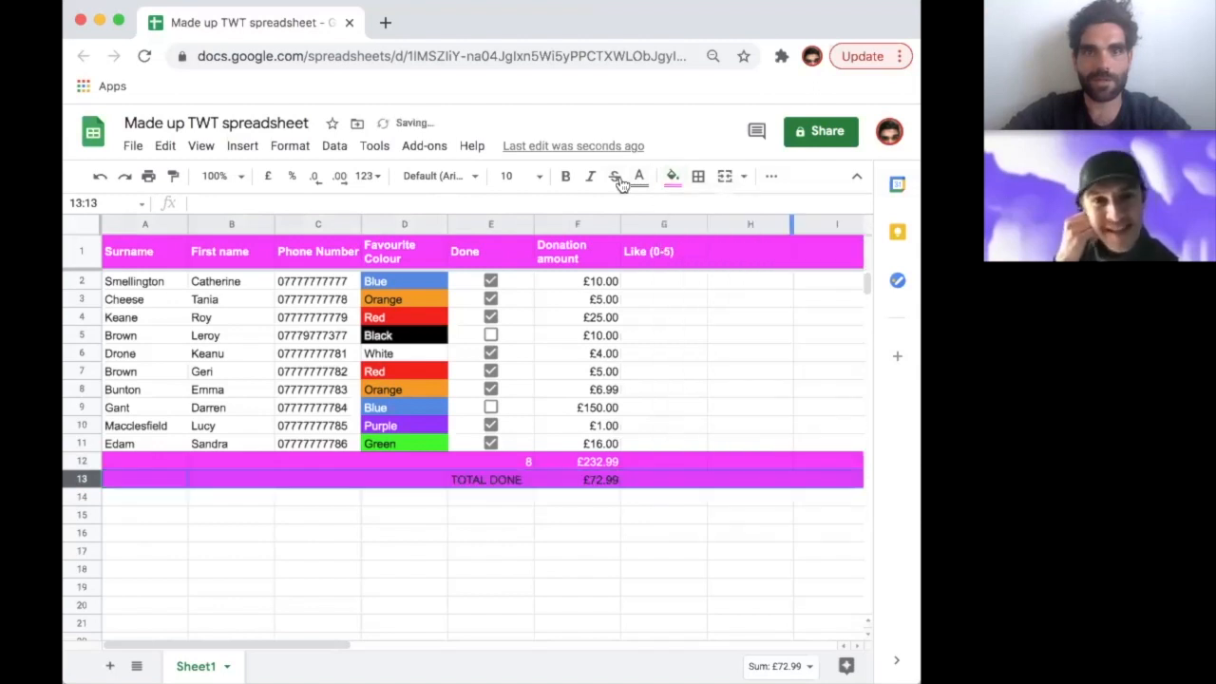
pyautogui.click(639, 177)
pyautogui.click(809, 244)
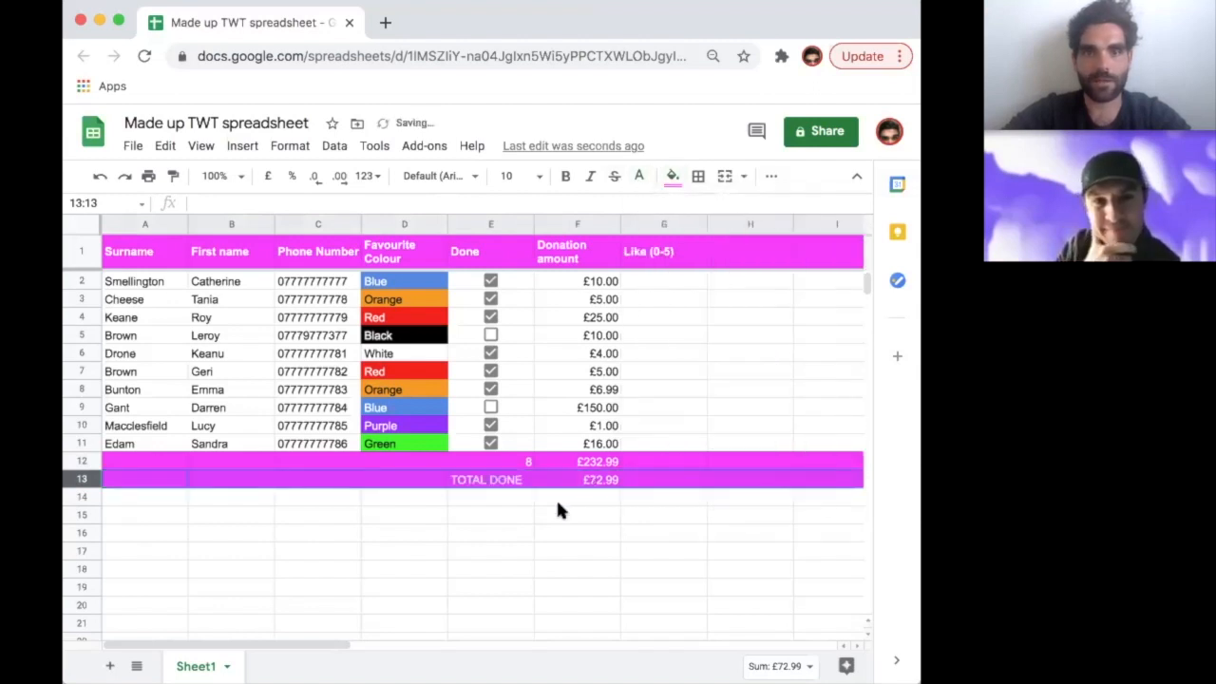
# Type the label 'AVERAGE' in the cell below TOTAL DONE.
pyautogui.click(500, 494)
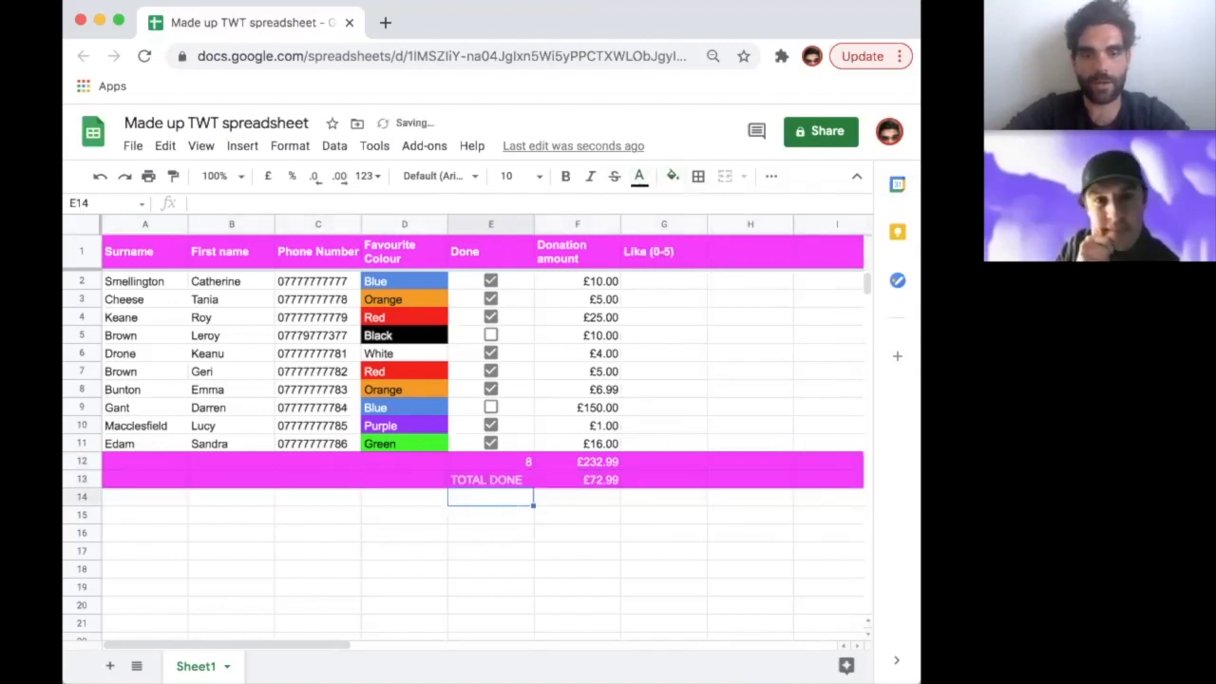
pyautogui.write('AVERAGE')
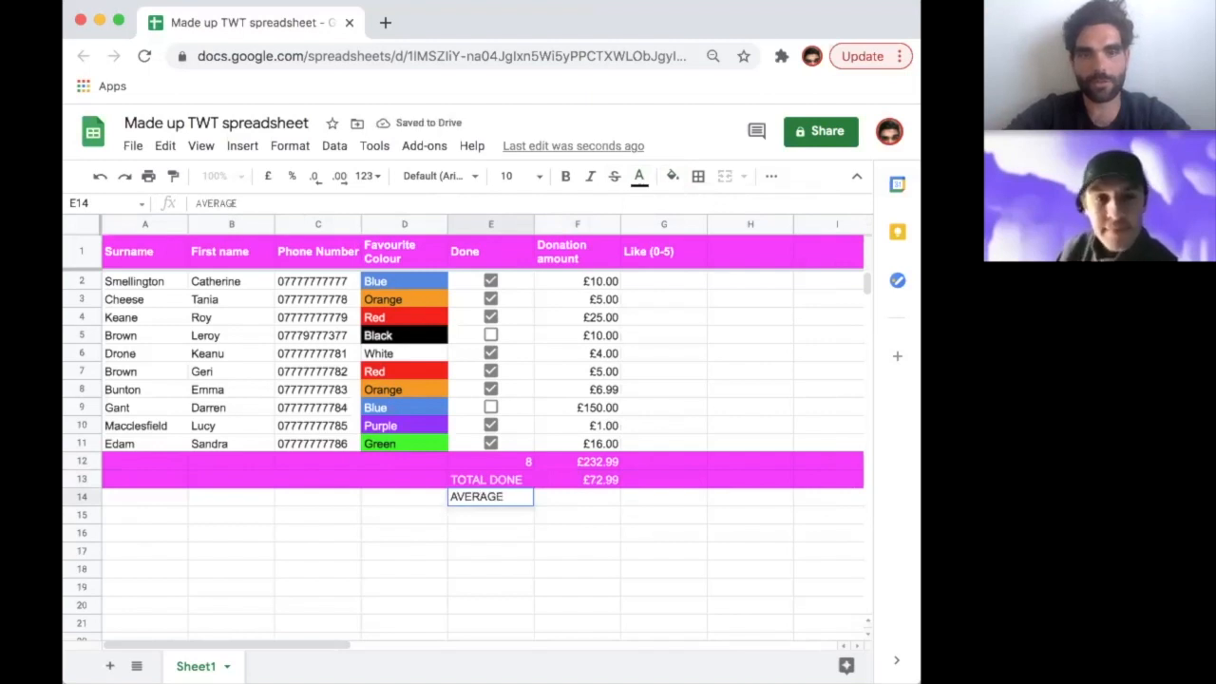
pyautogui.press('Return')
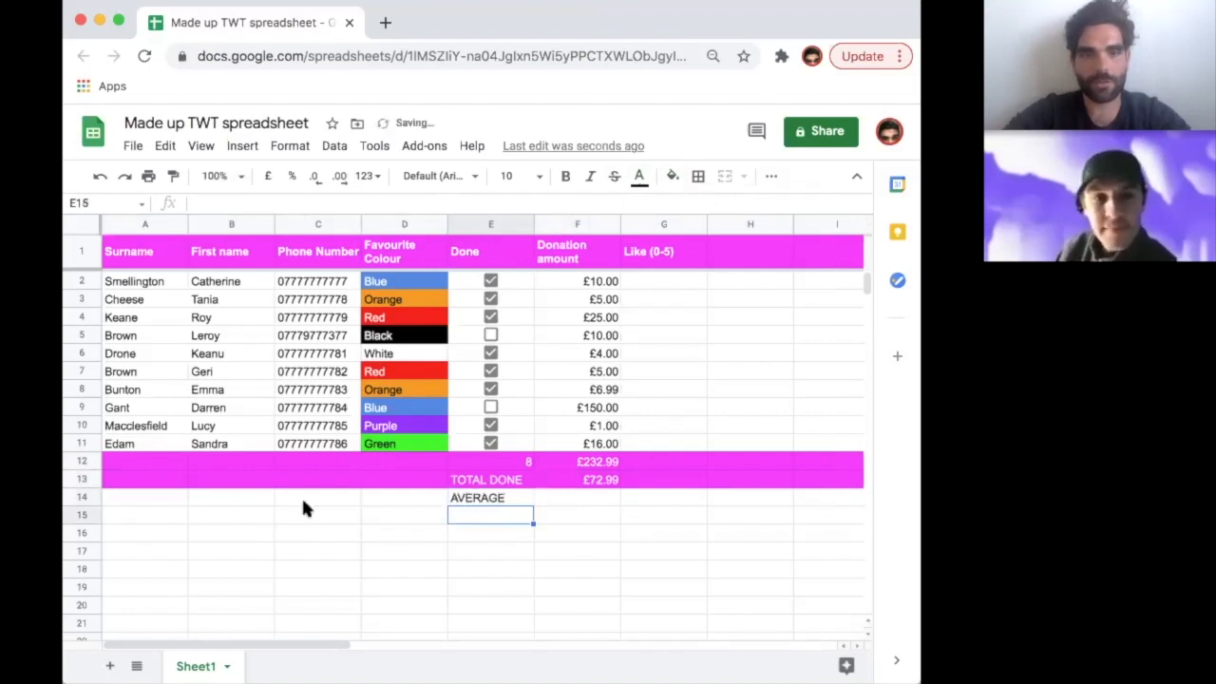
# Copy the TOTAL DONE row into row 14, relabel it 'AVERAGE' and clear F14.
pyautogui.click(82, 480)
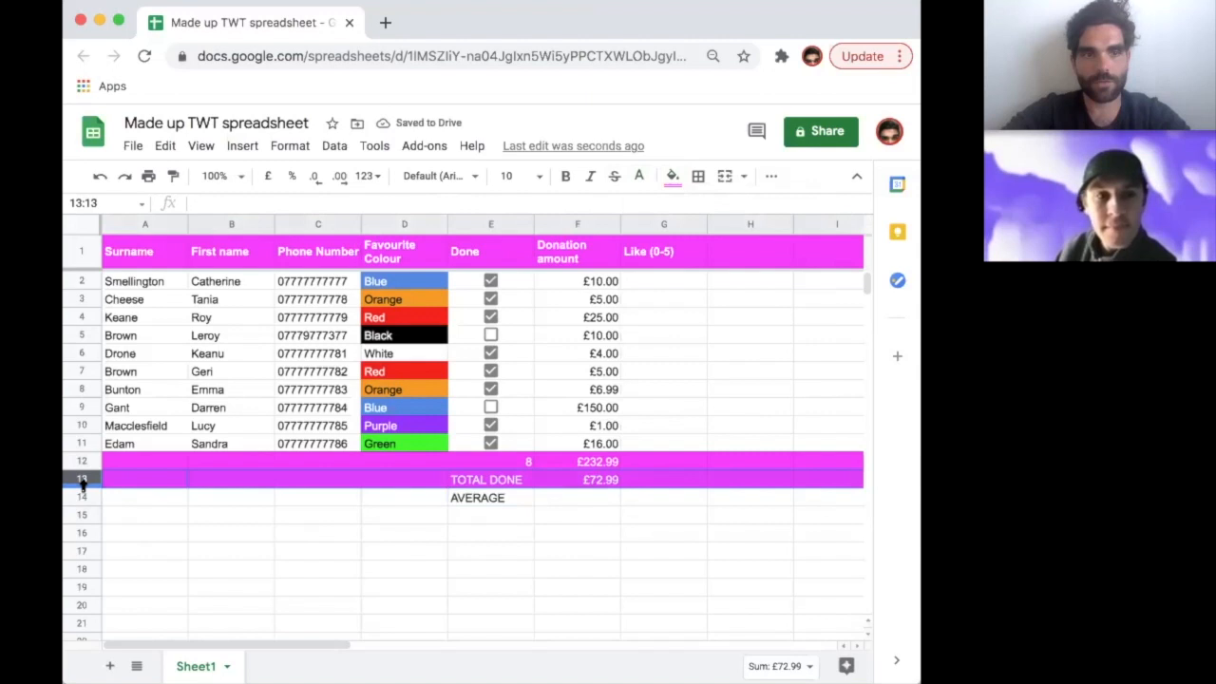
pyautogui.hotkey('ctrl', 'c')
pyautogui.click(123, 496)
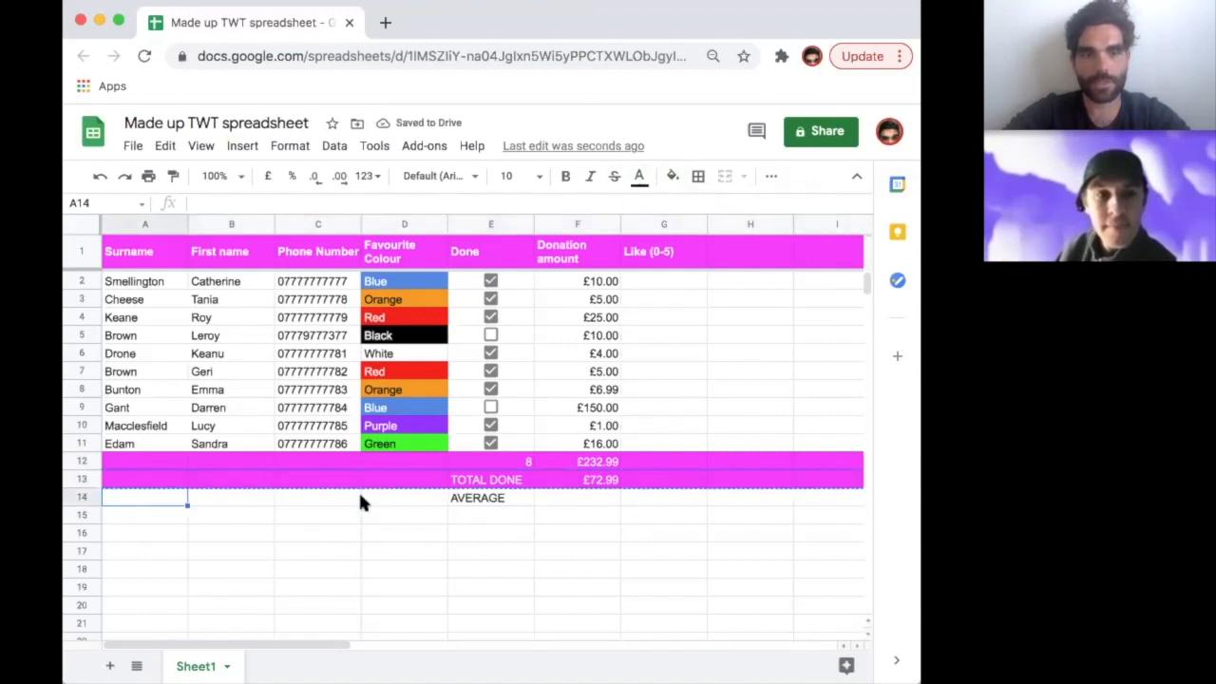
pyautogui.hotkey('ctrl', 'v')
pyautogui.click(489, 500)
pyautogui.write('AV')
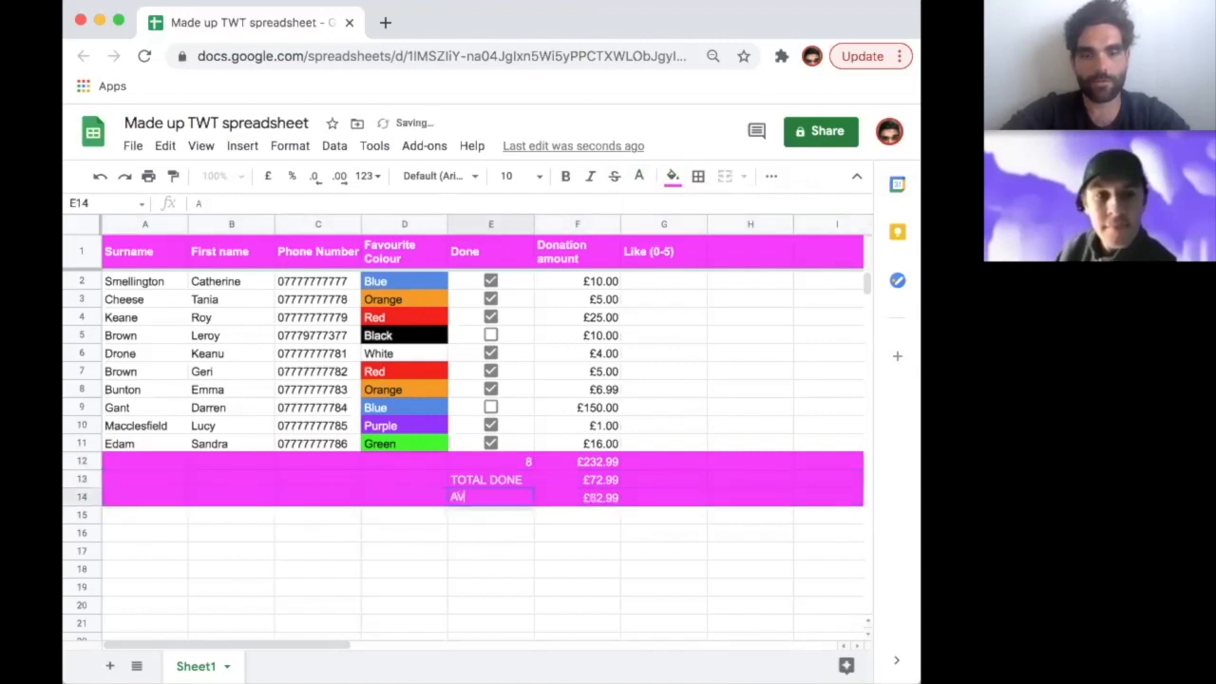
pyautogui.write('ERAGE')
pyautogui.press('Return')
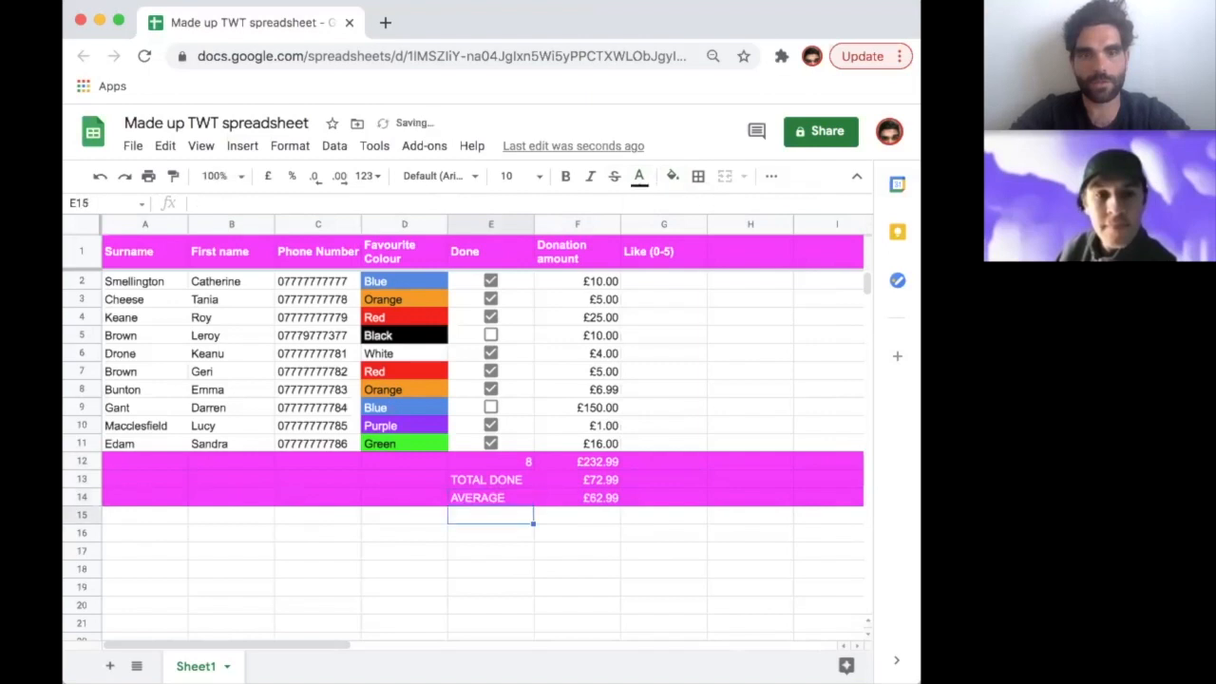
pyautogui.press('Right')
pyautogui.press('Up')
pyautogui.press('BackSpace')
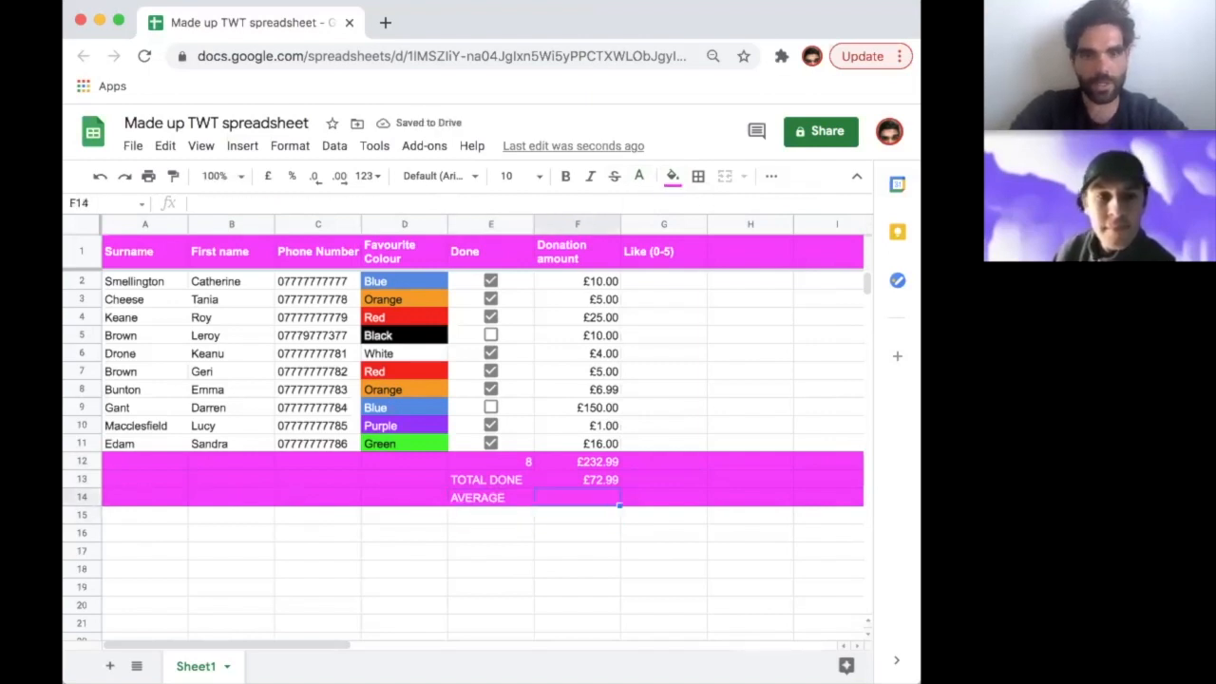
pyautogui.click(773, 178)
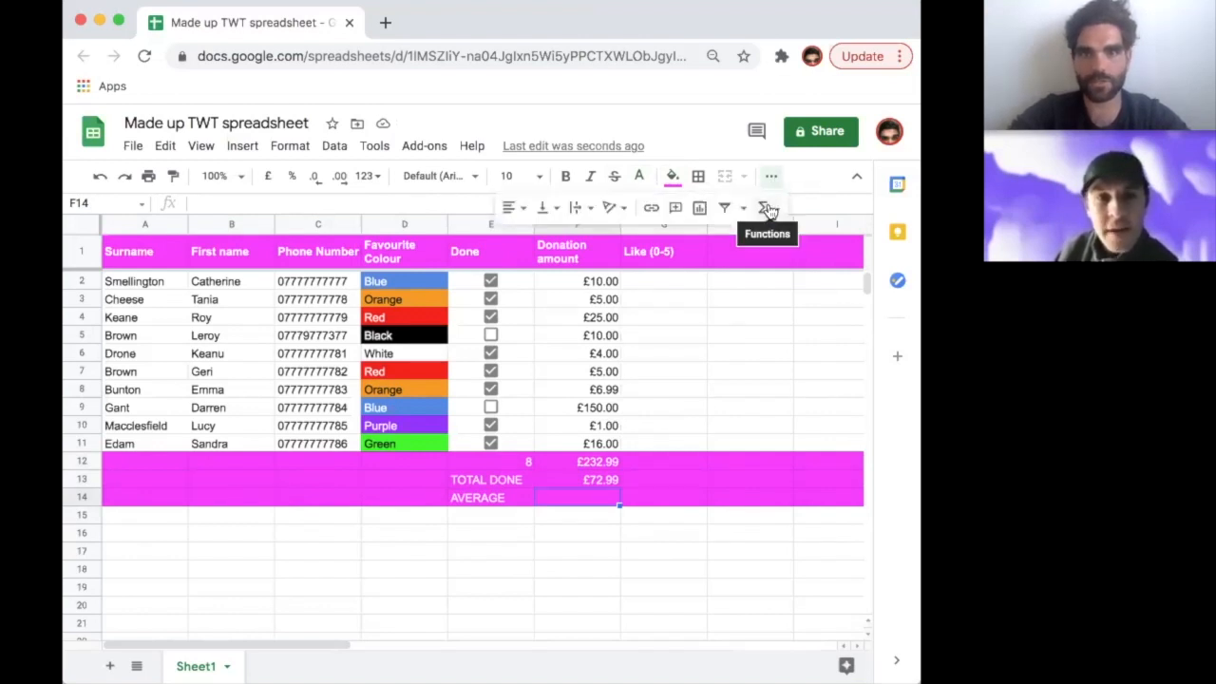
pyautogui.click(768, 209)
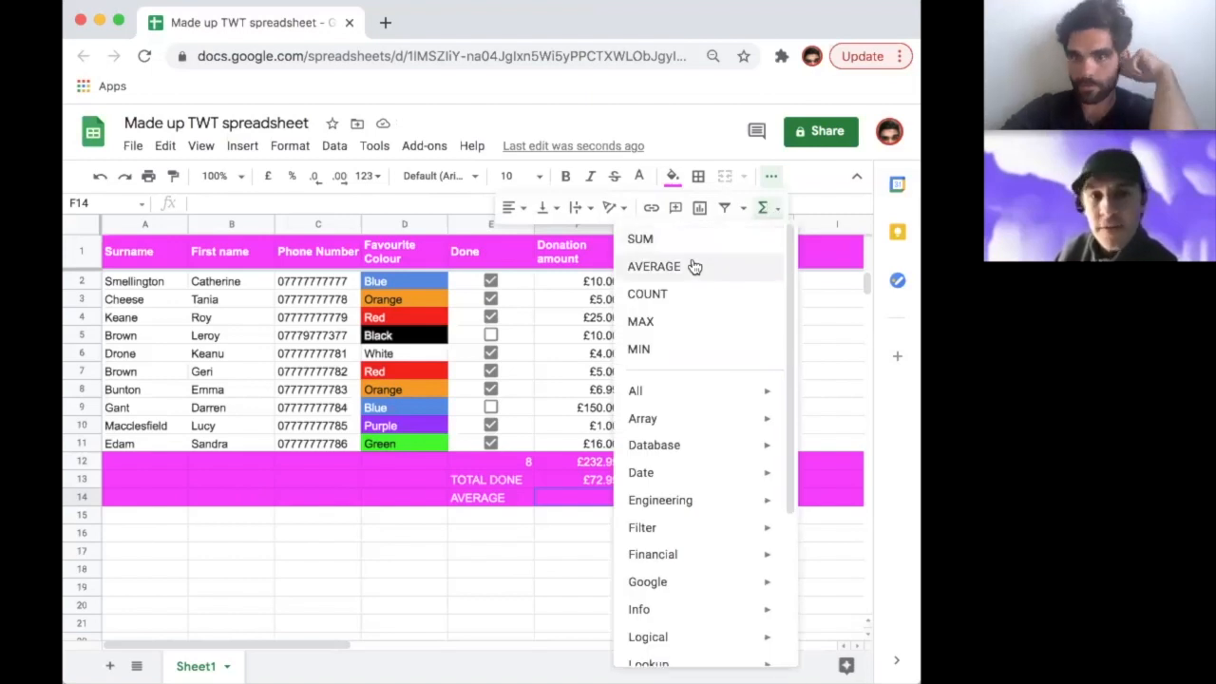
pyautogui.click(570, 276)
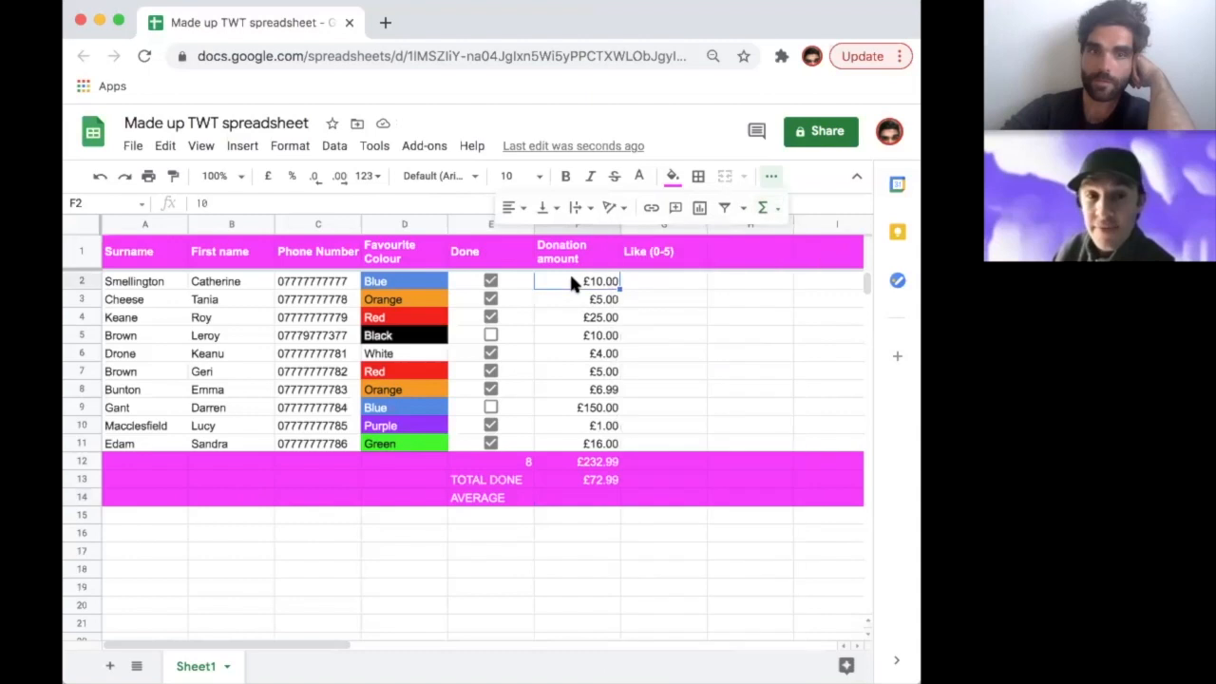
pyautogui.keyDown('shift'); pyautogui.click(600, 443); pyautogui.keyUp('shift')
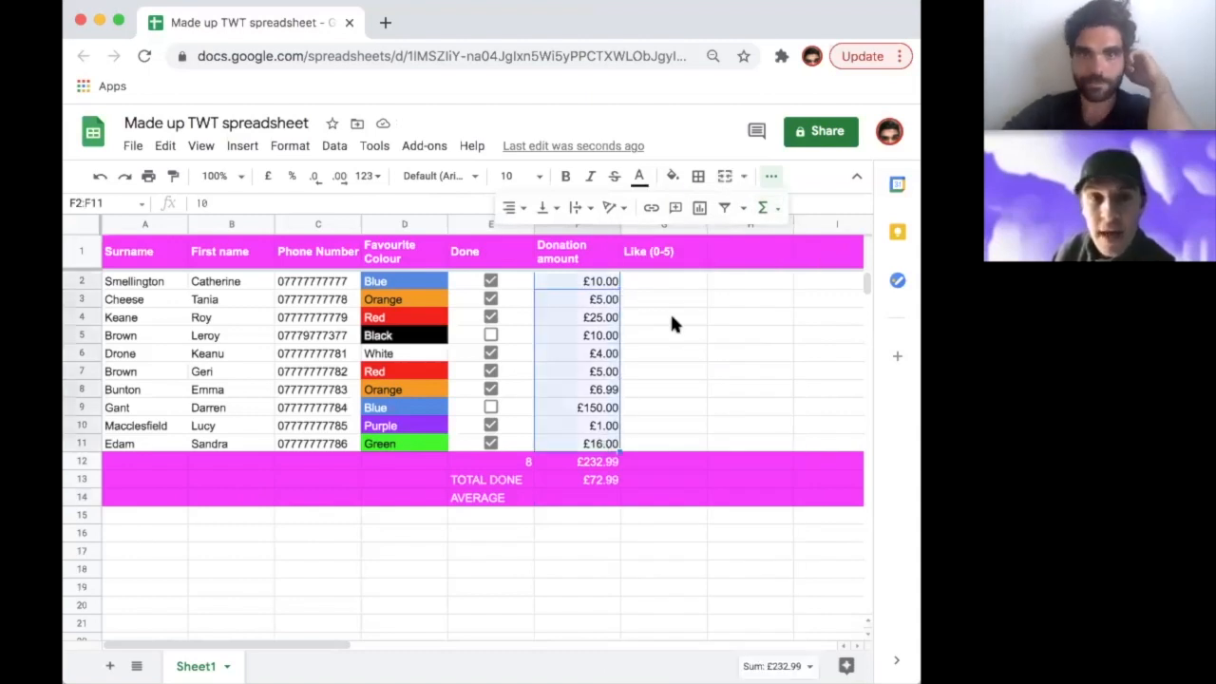
pyautogui.click(774, 218)
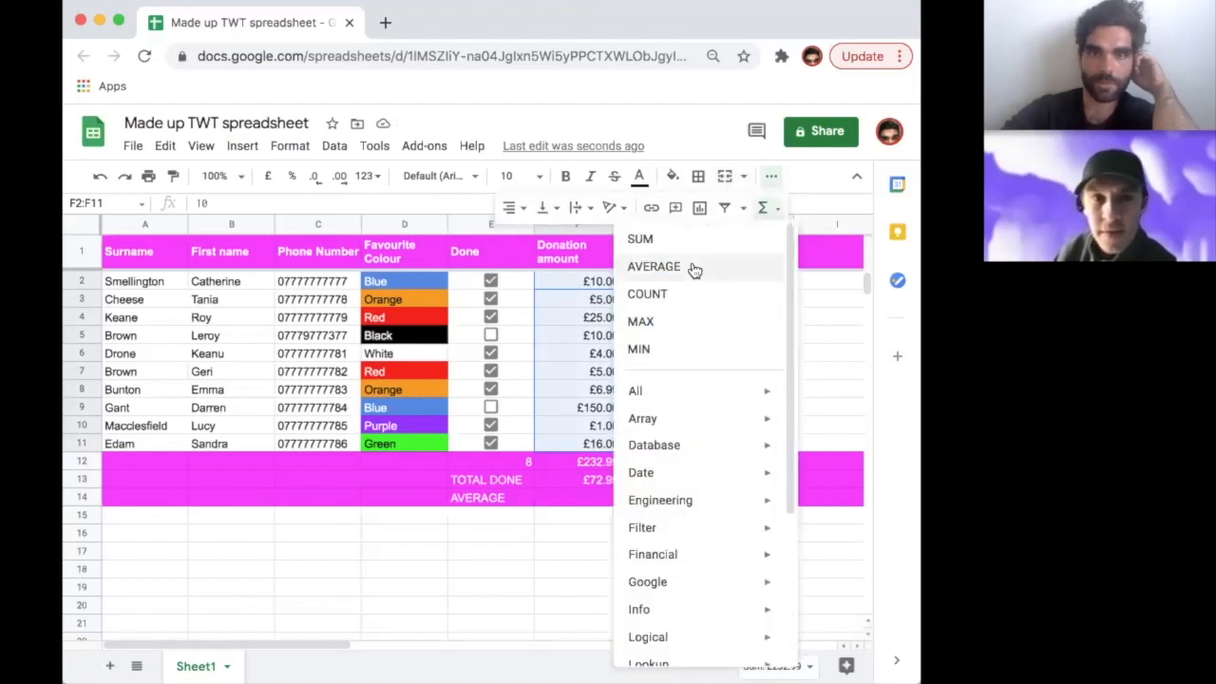
pyautogui.click(654, 267)
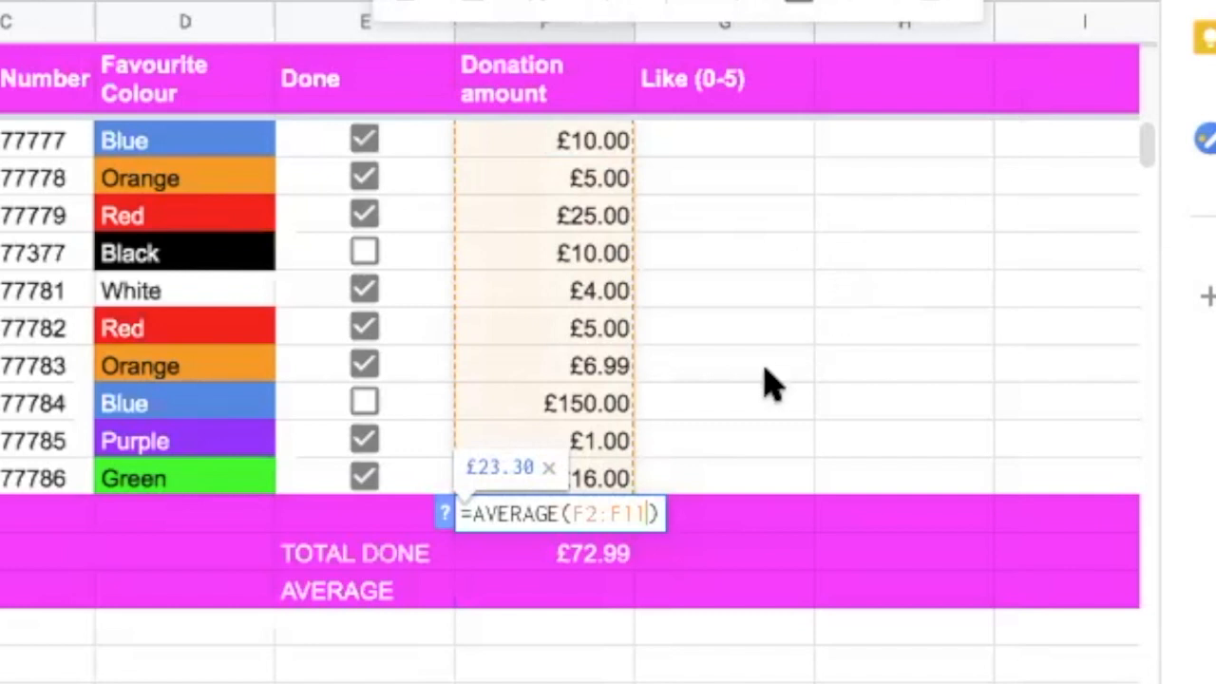
pyautogui.press('Return')
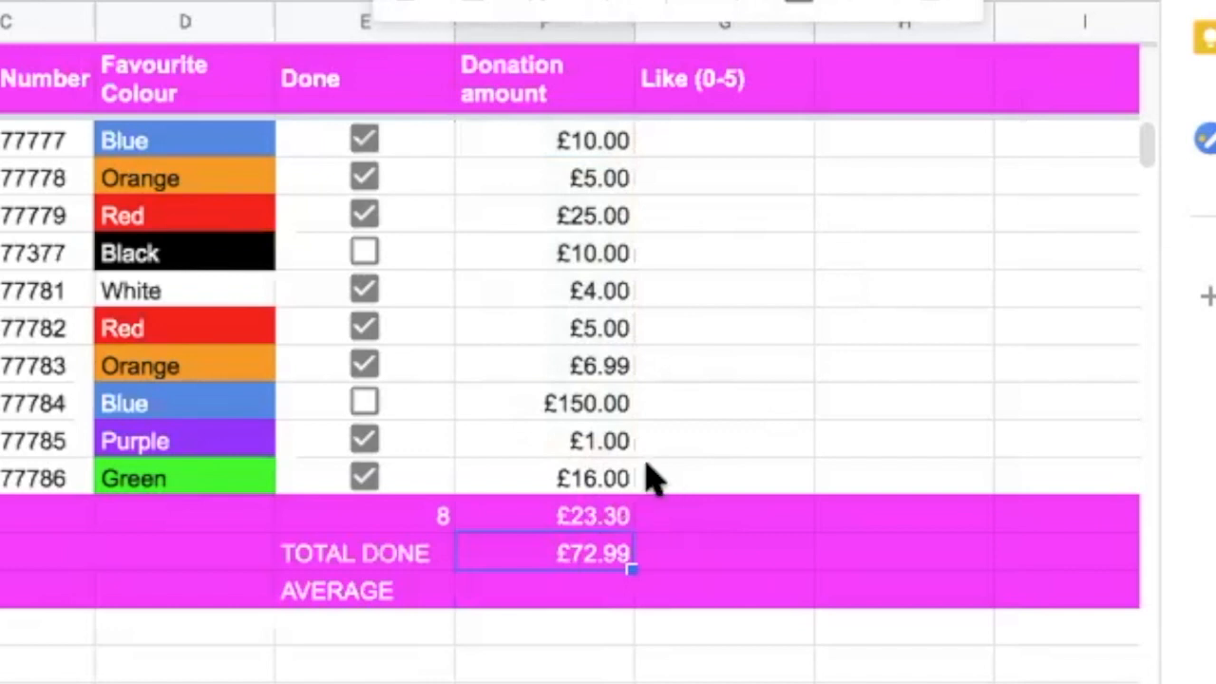
pyautogui.hotkey('ctrl', 'z')
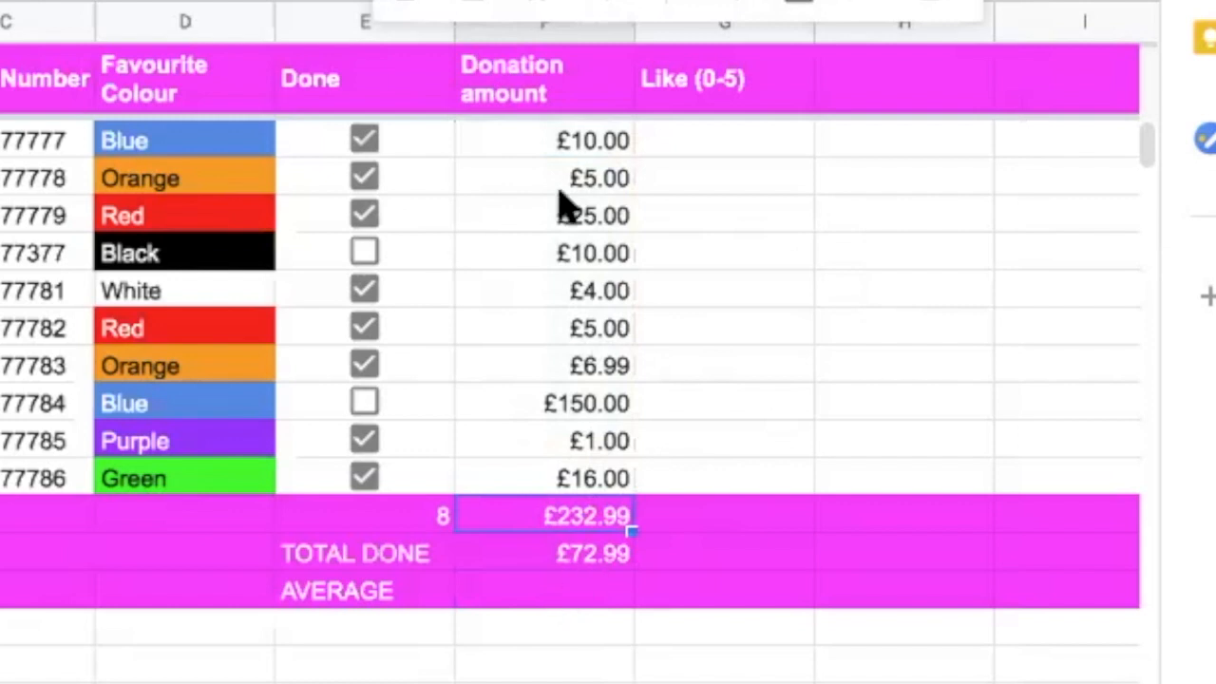
# Enter =AVERAGE(F2:F11) in F14 from the suggestion, showing £23.30.
pyautogui.click(570, 593)
pyautogui.write('=av')
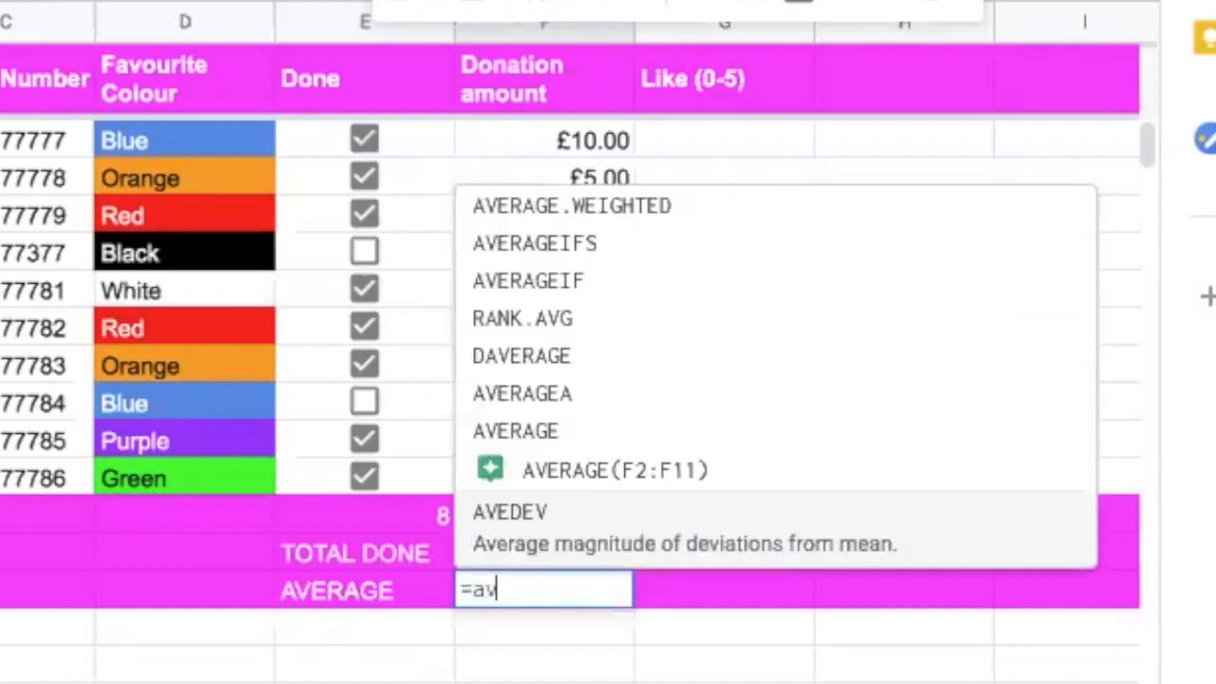
pyautogui.write('erage')
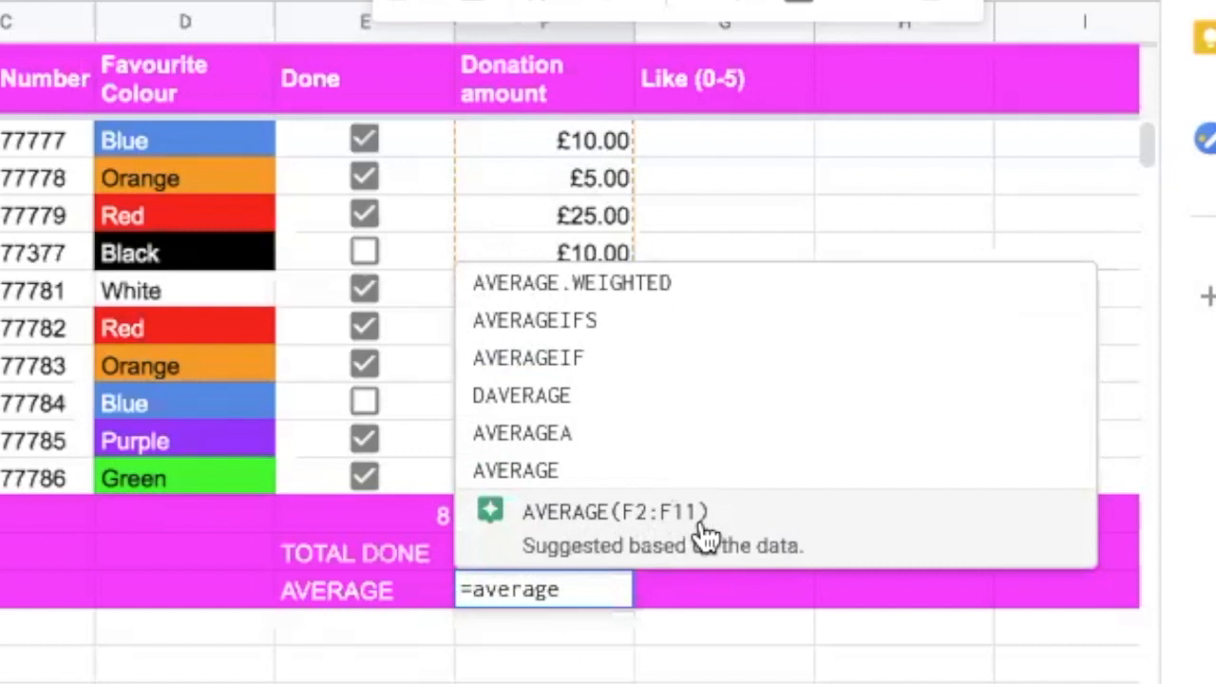
pyautogui.click(812, 531)
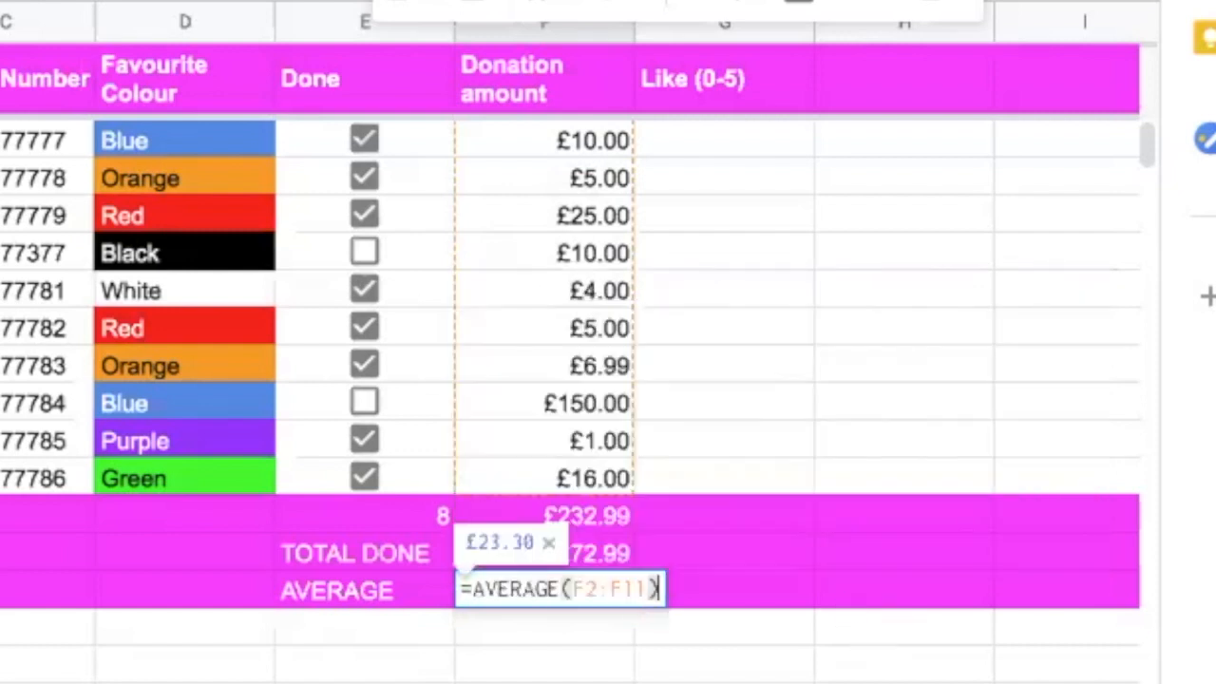
pyautogui.press('Return')
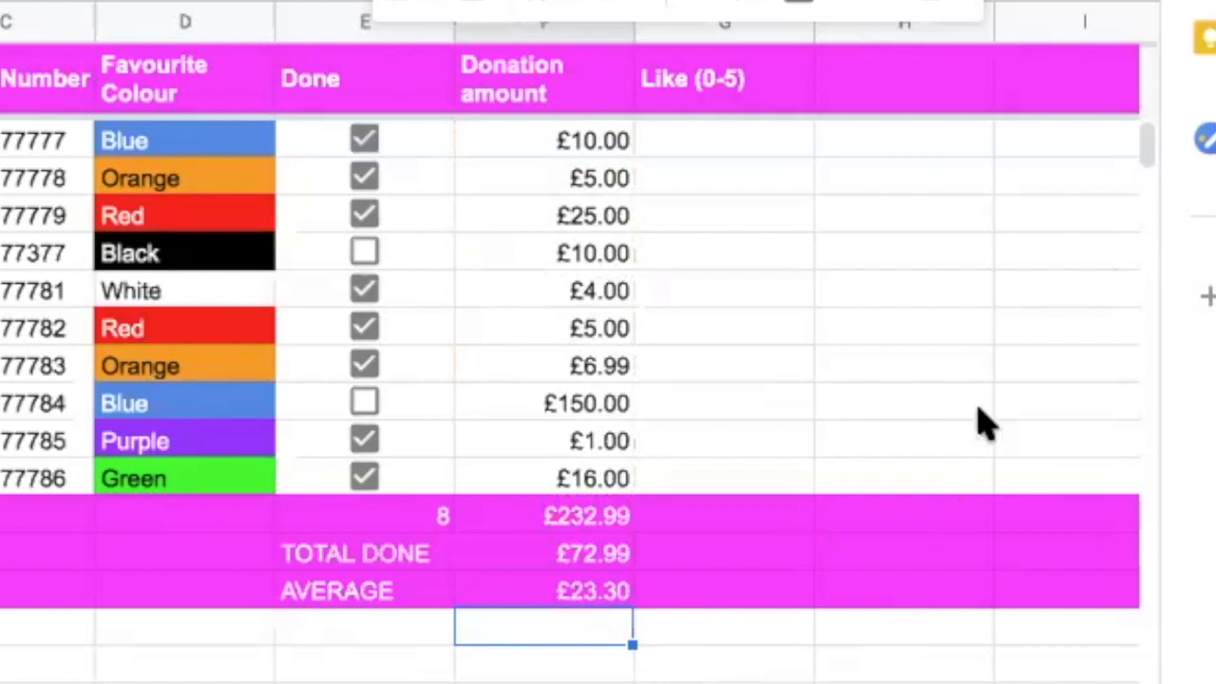
# Enter Like ratings 5, 4, 1, 0, 3 in G2 through G6.
pyautogui.click(724, 143)
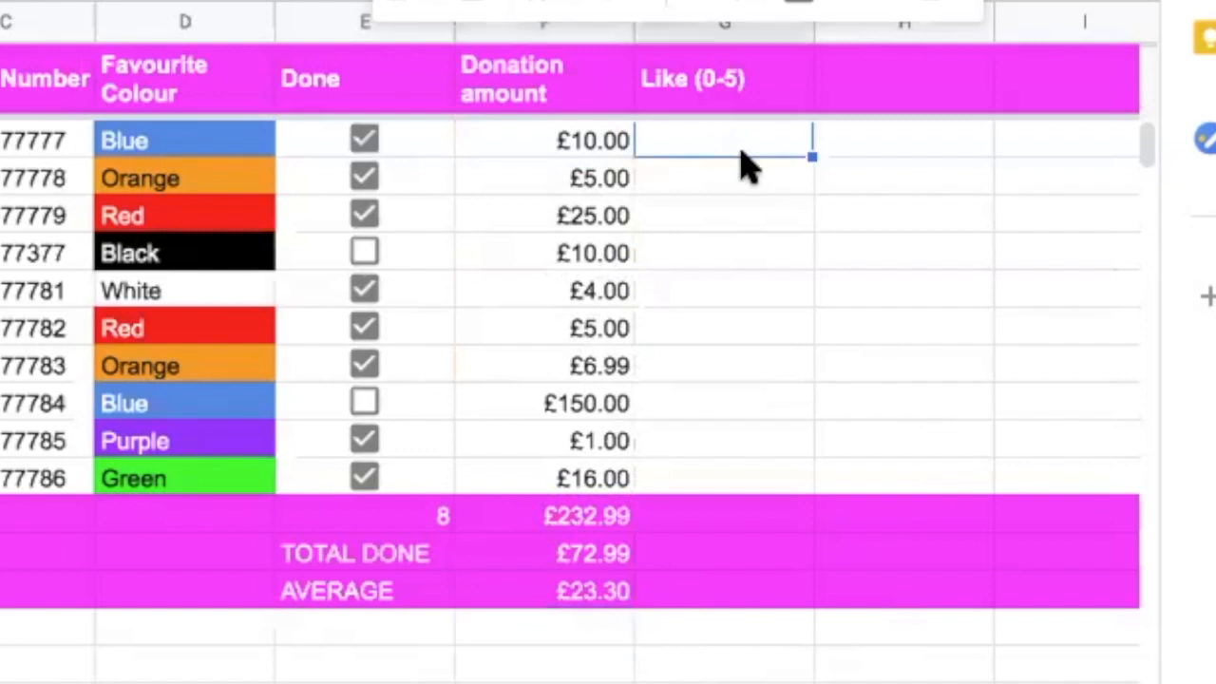
pyautogui.write('5')
pyautogui.press('Return')
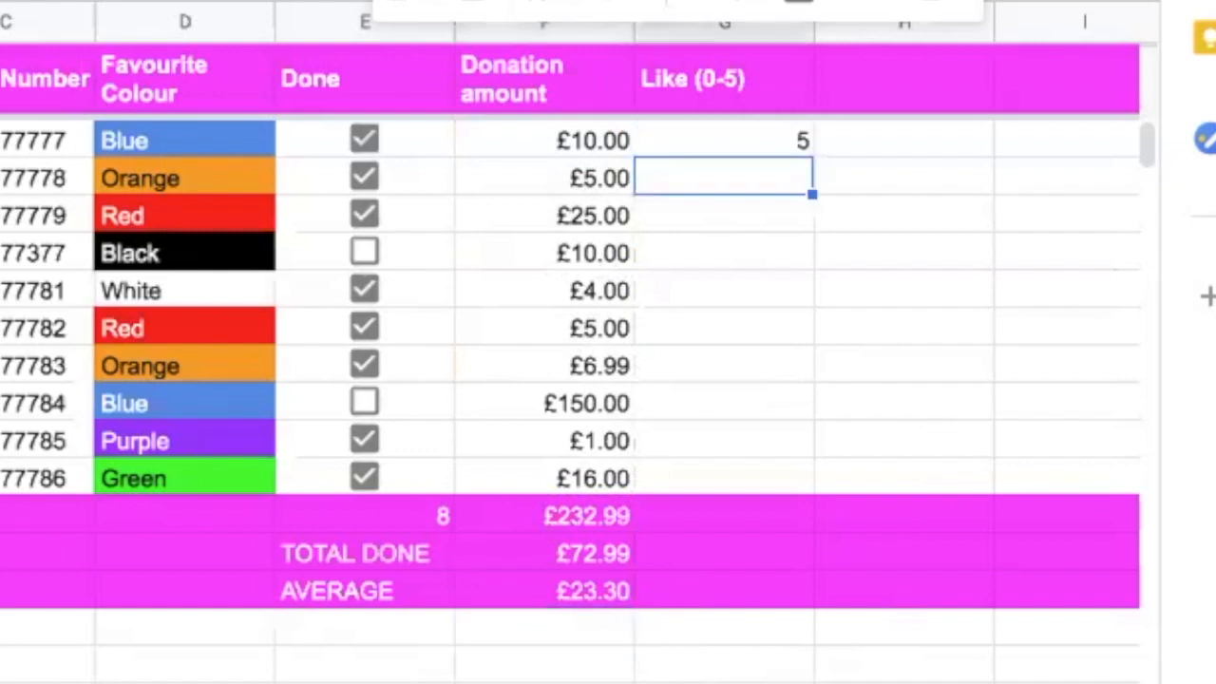
pyautogui.write('4')
pyautogui.press('Return')
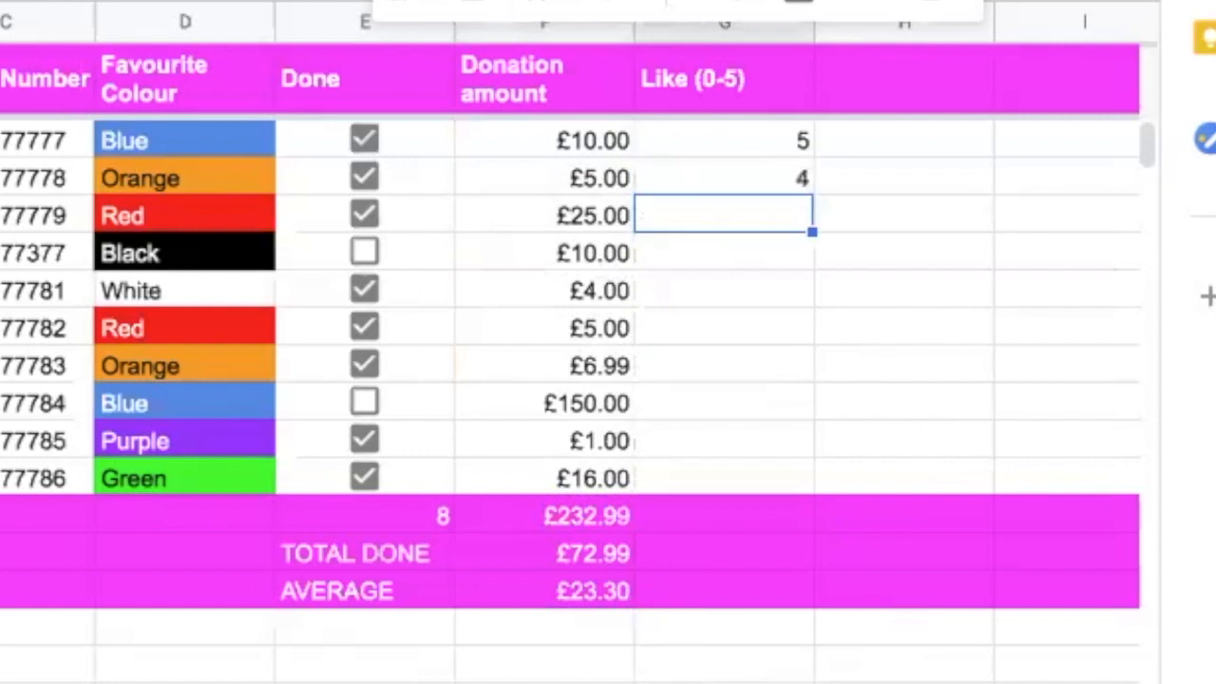
pyautogui.write('1')
pyautogui.press('Return')
pyautogui.write('0')
pyautogui.press('Return')
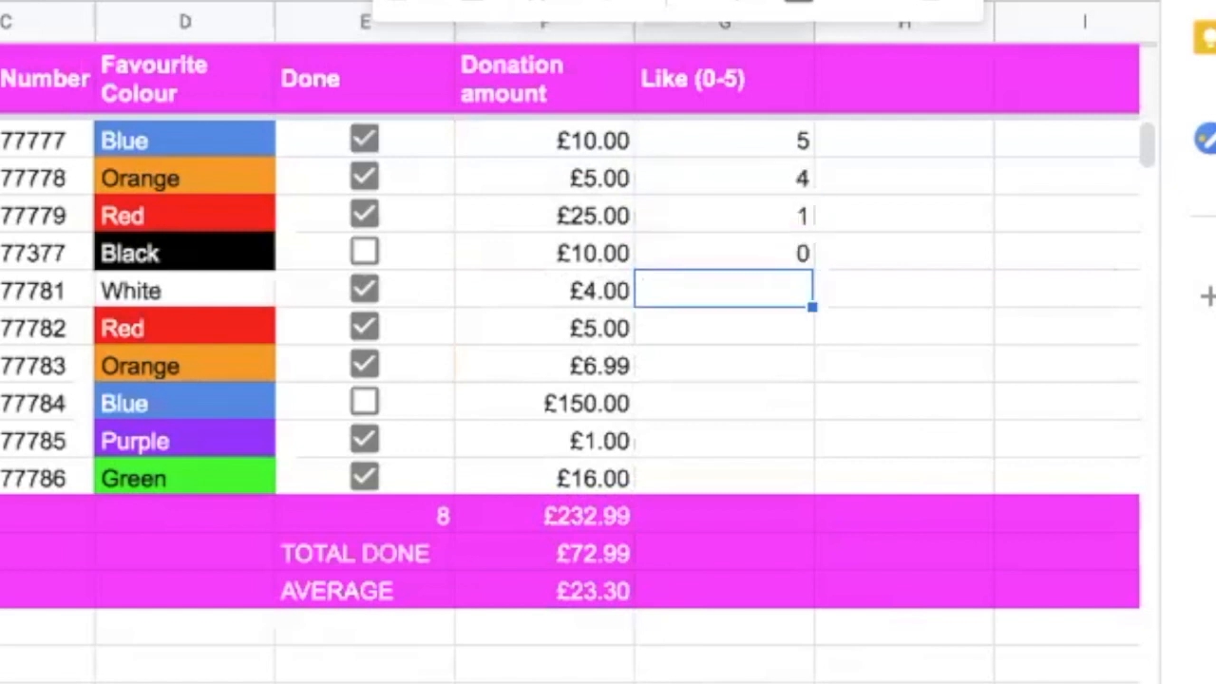
pyautogui.write('3')
pyautogui.press('Return')
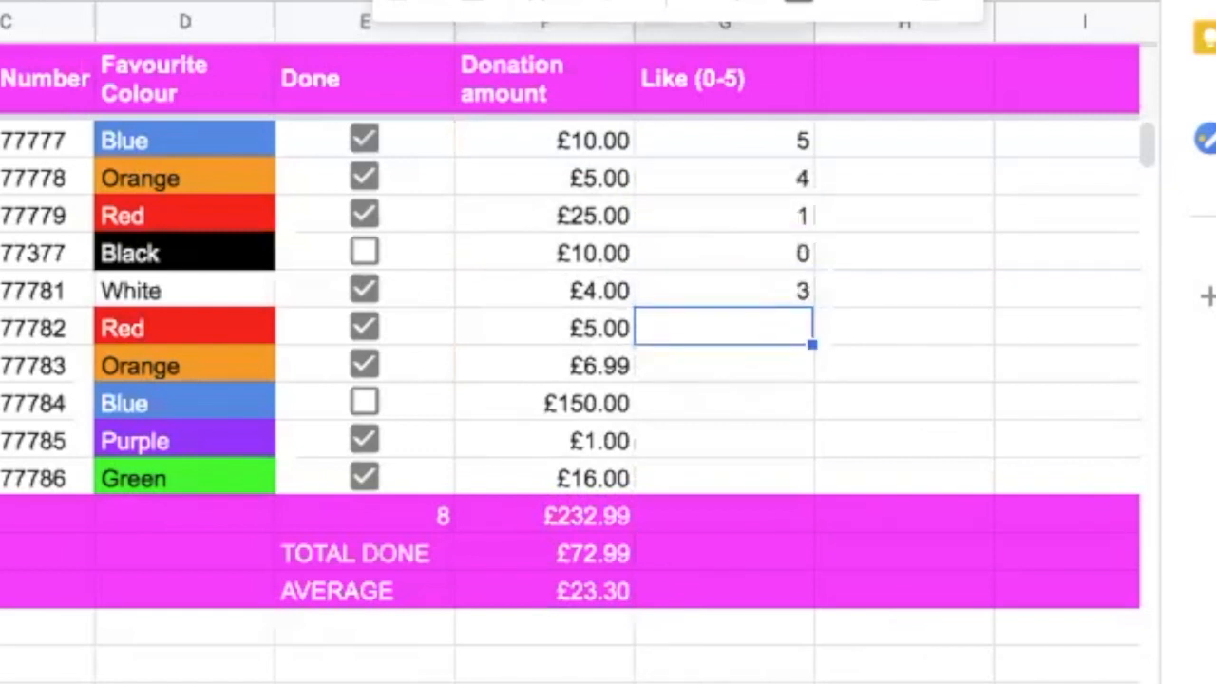
# Enter the remaining Like ratings 2, 5, 2, 3, 1 in G7 through G11.
pyautogui.write('2')
pyautogui.press('Return')
pyautogui.write('5')
pyautogui.press('Return')
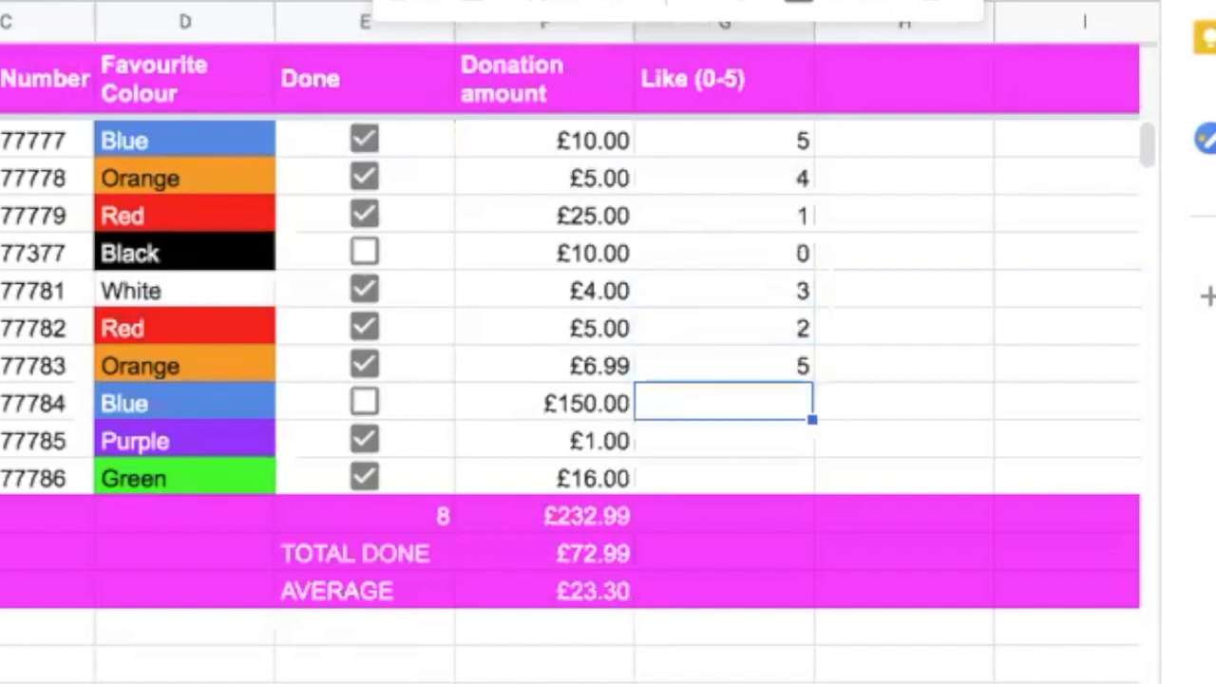
pyautogui.write('2')
pyautogui.press('Return')
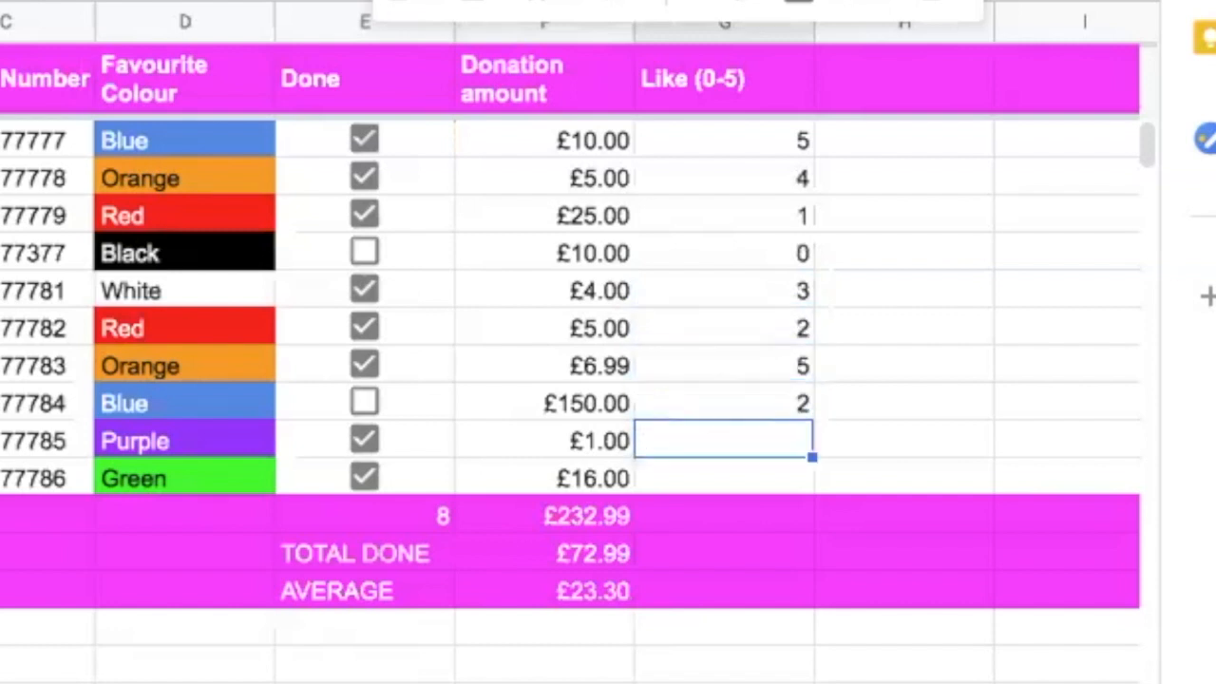
pyautogui.write('3')
pyautogui.press('Return')
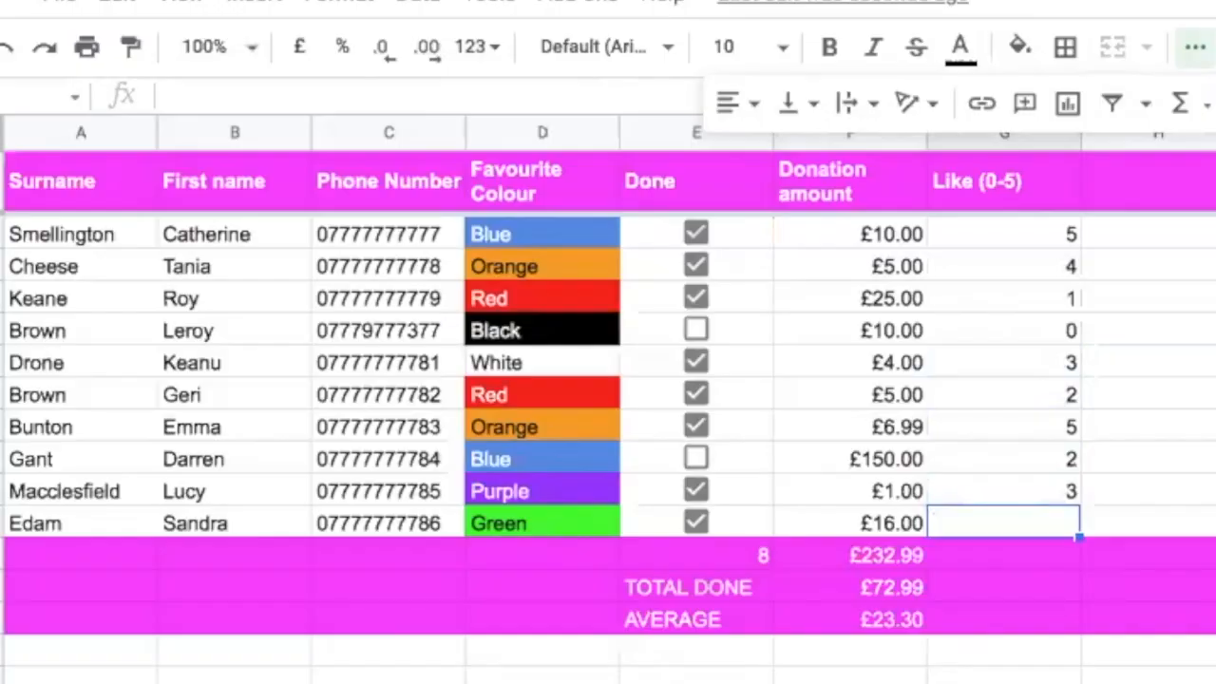
pyautogui.write('1')
pyautogui.press('Return')
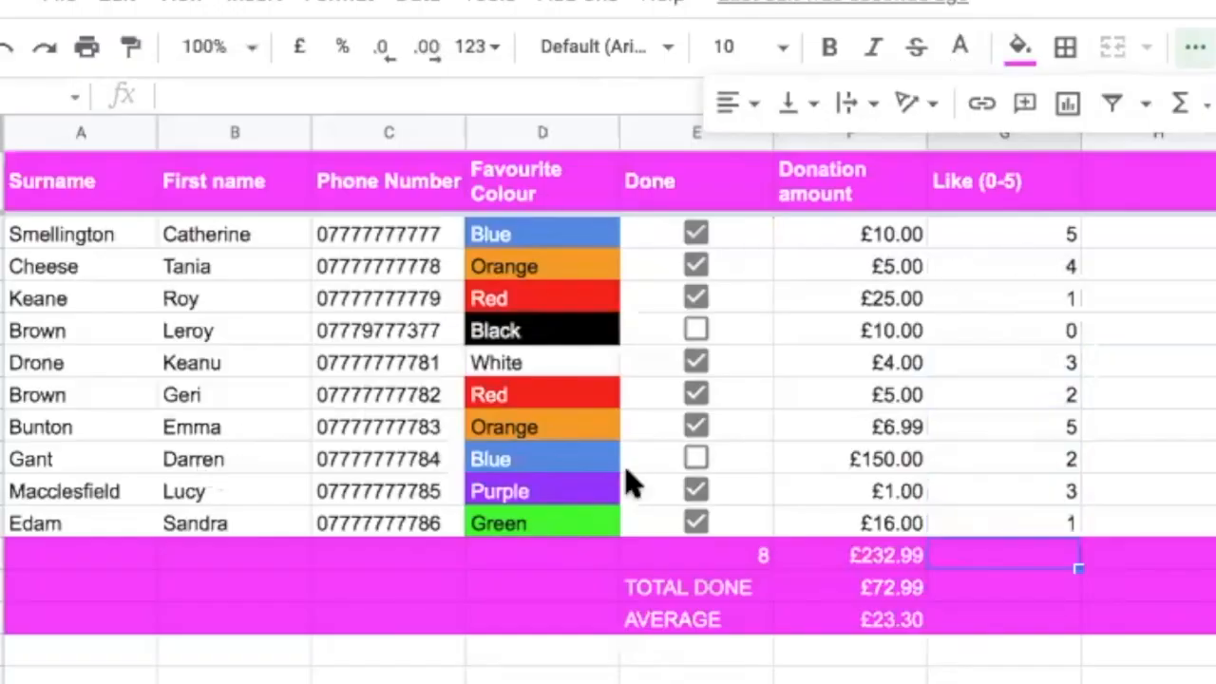
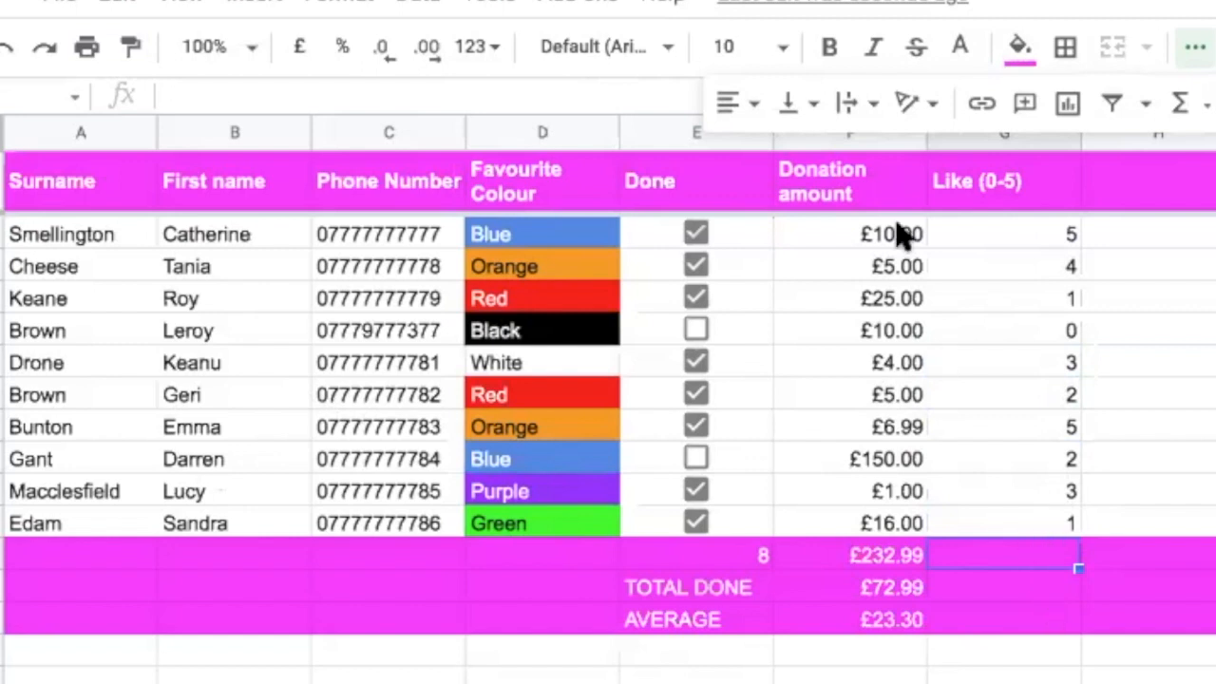
# Enter =AVERAGE(G2:G11) in G12 so the Like ratings average shows 2.6.
pyautogui.click(1185, 104)
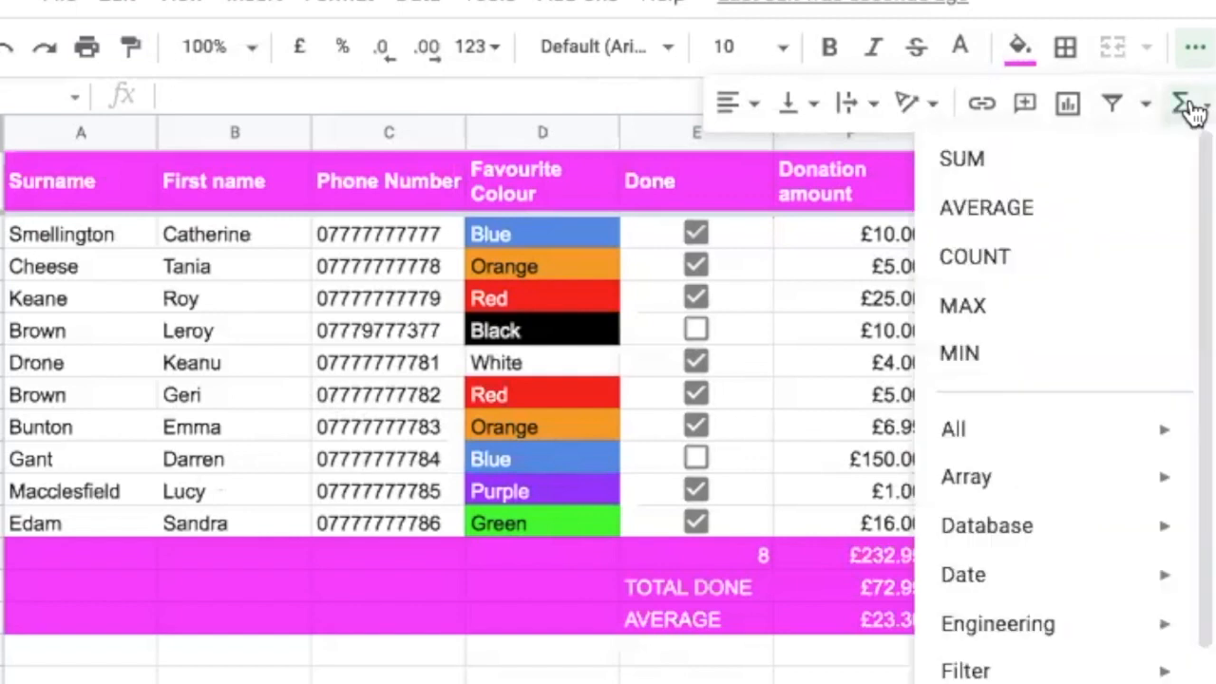
pyautogui.click(1088, 209)
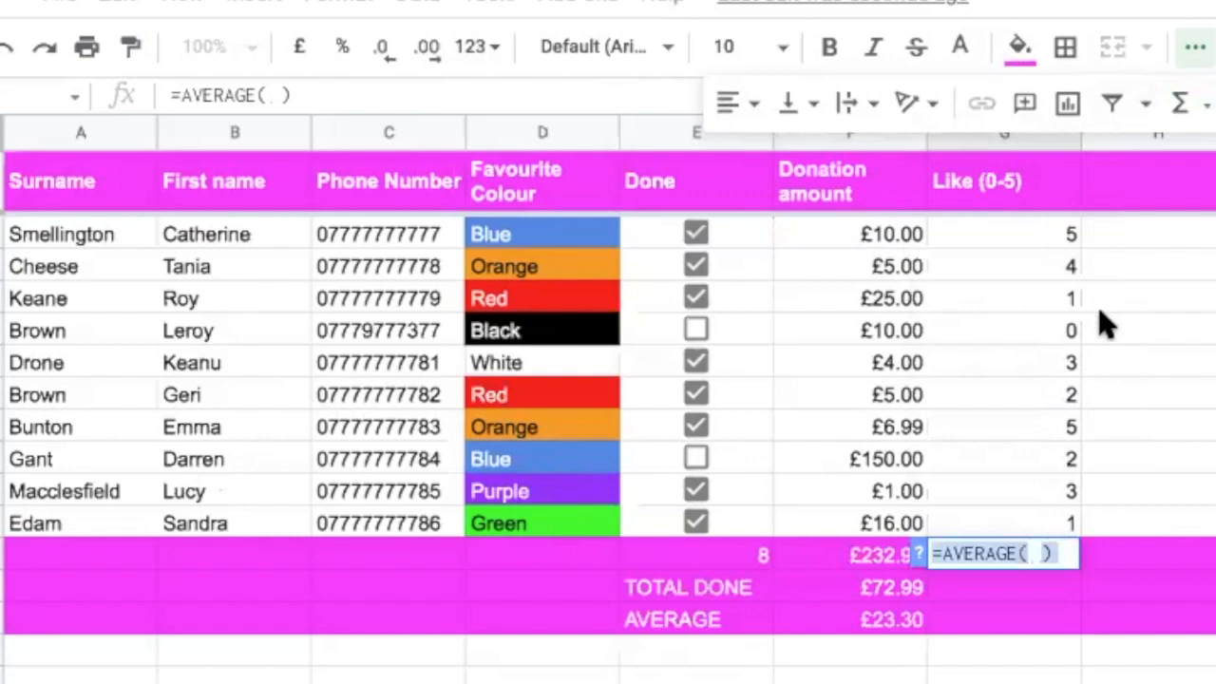
pyautogui.press('Escape')
pyautogui.press('Down')
pyautogui.click(1054, 239)
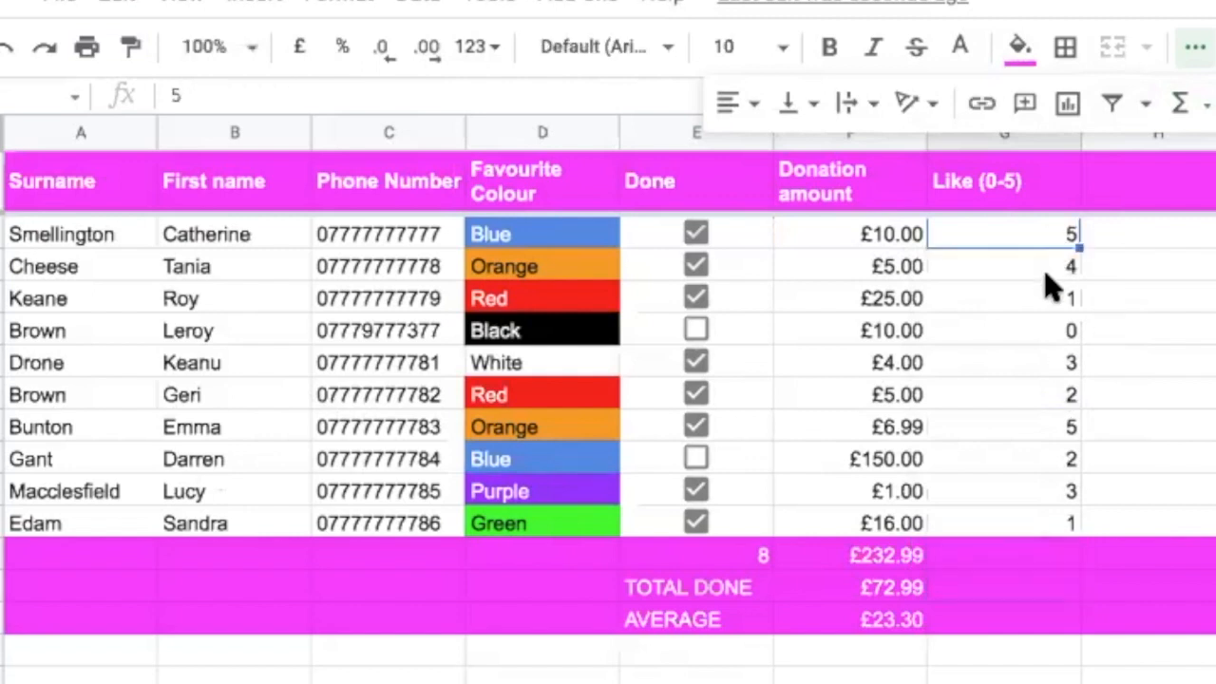
pyautogui.keyDown('shift'); pyautogui.click(1042, 516); pyautogui.keyUp('shift')
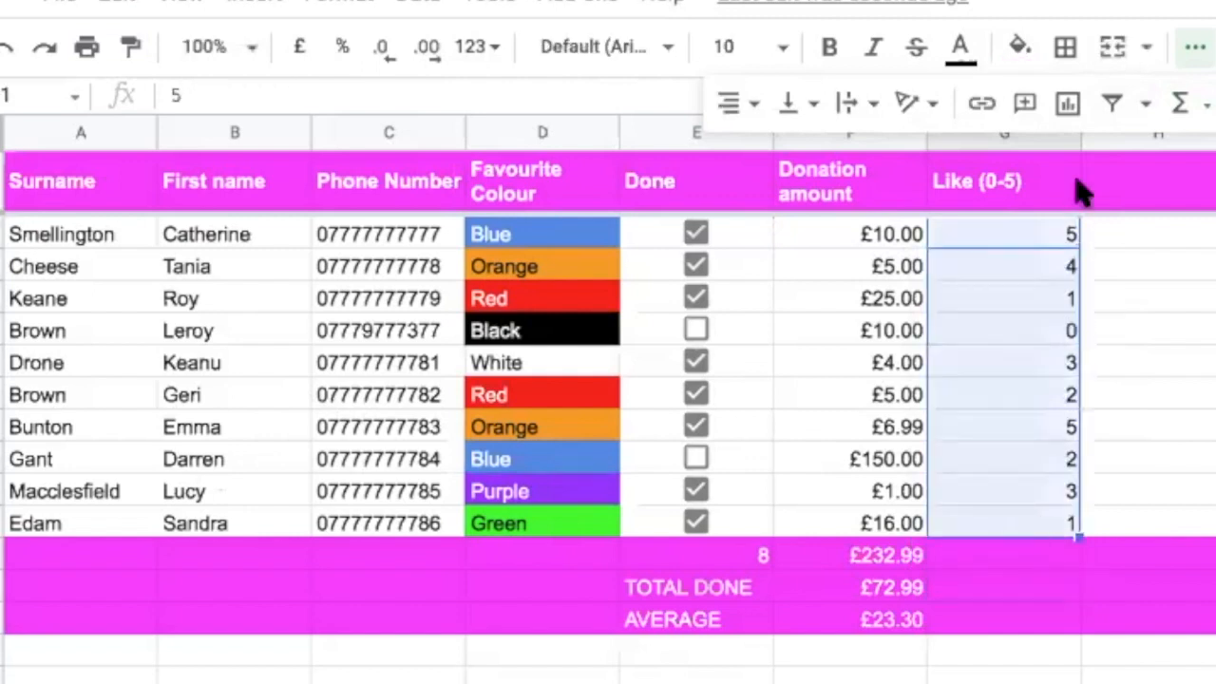
pyautogui.click(1185, 104)
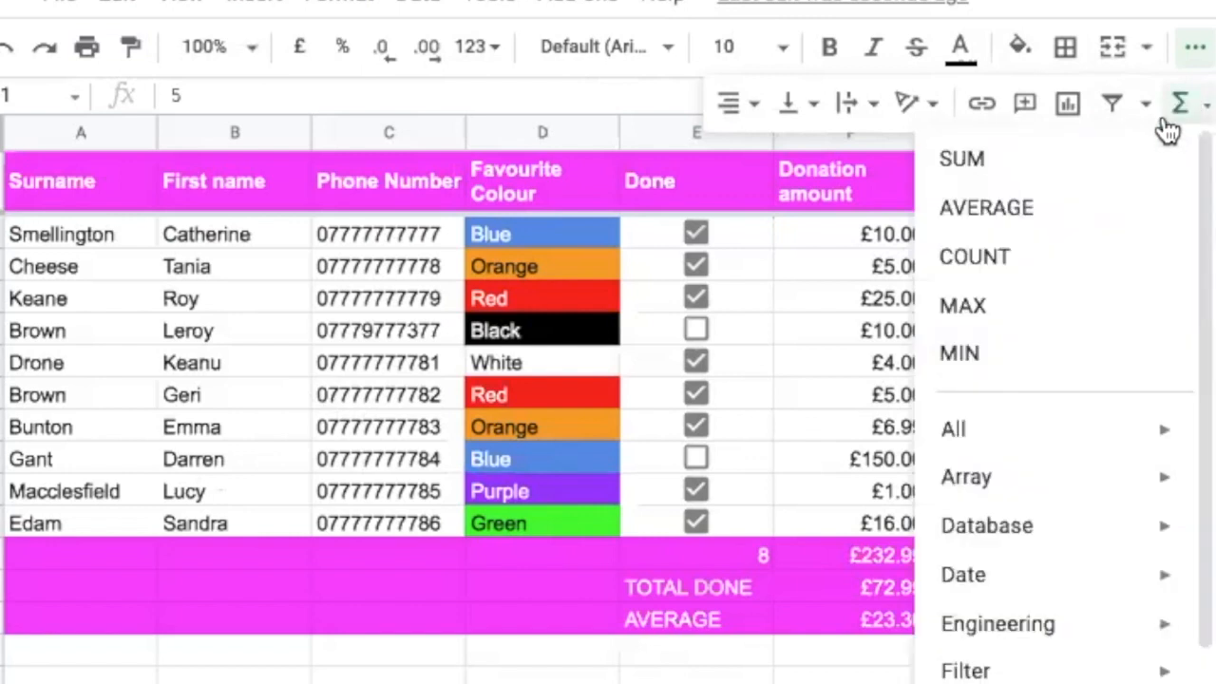
pyautogui.click(1088, 211)
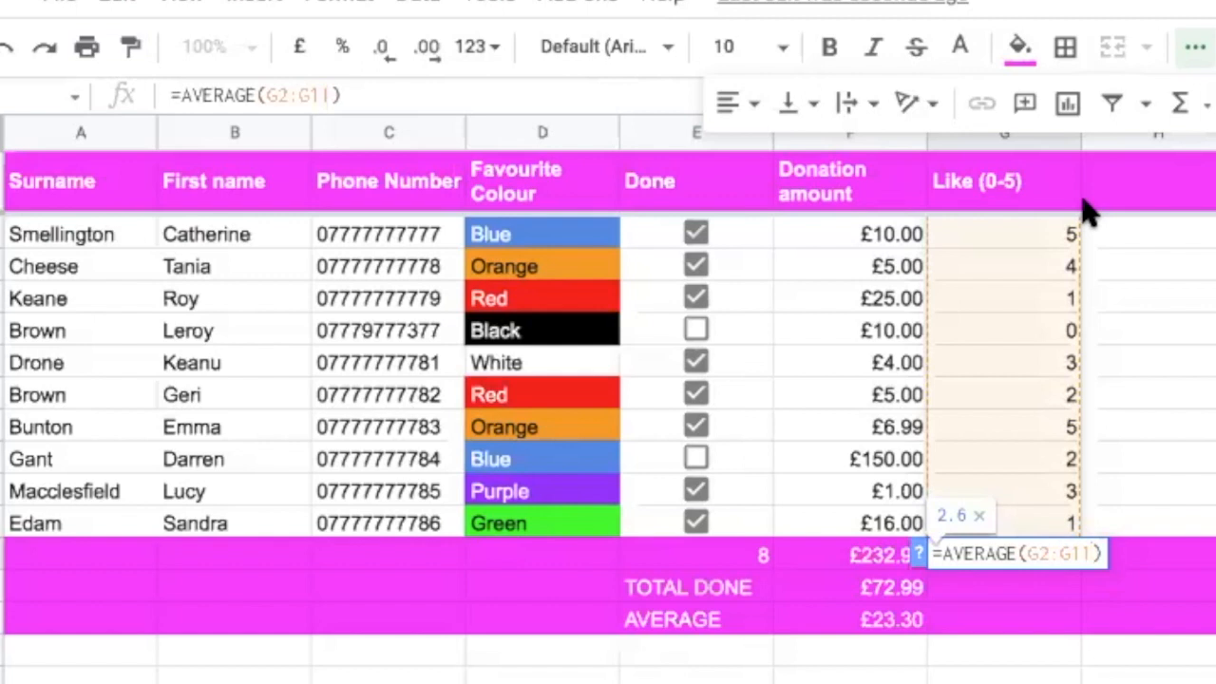
pyautogui.press('Return')
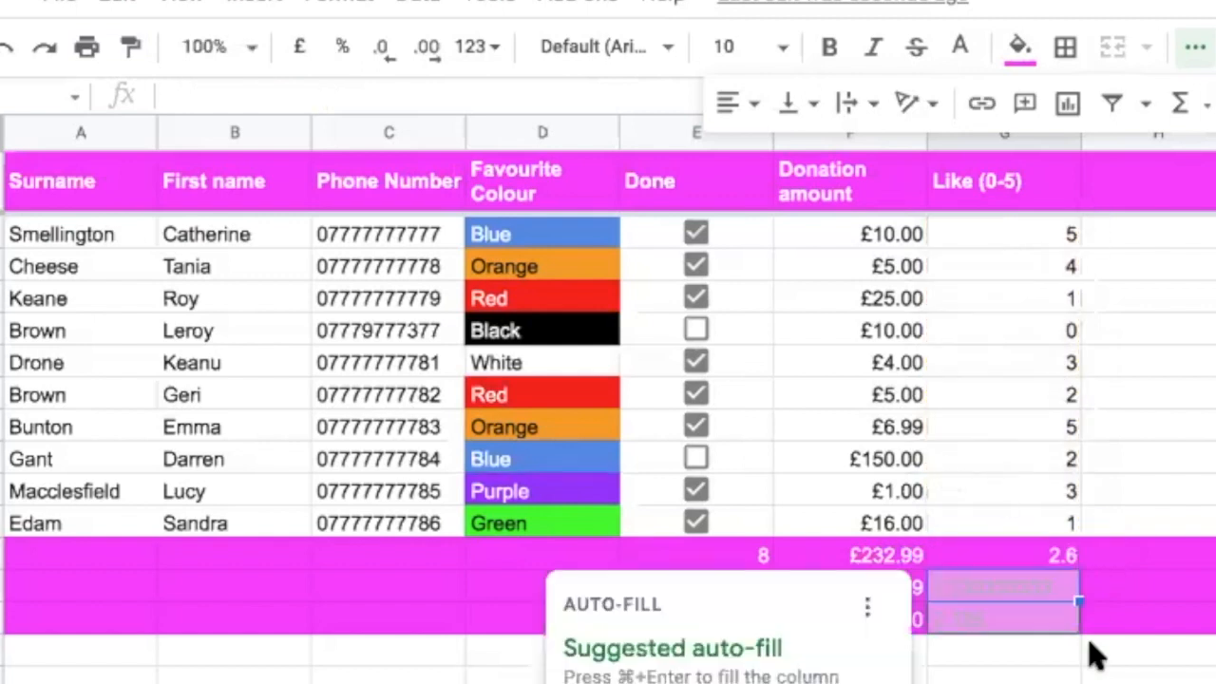
pyautogui.click(1121, 680)
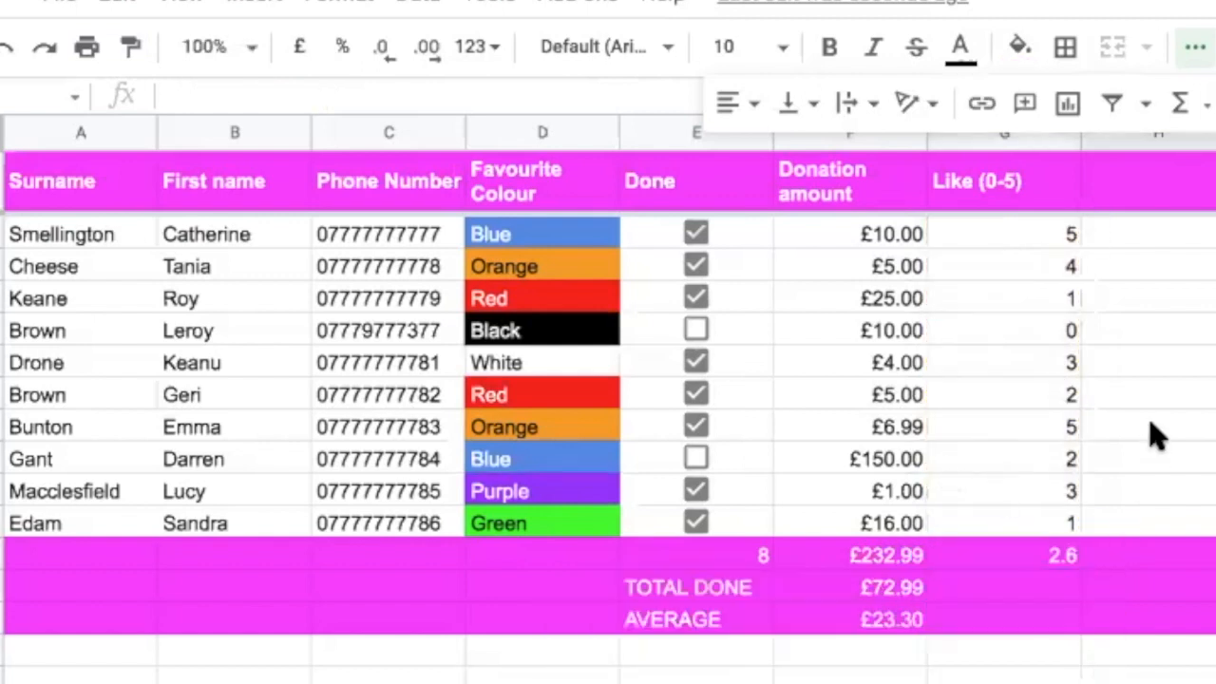
pyautogui.click(1011, 562)
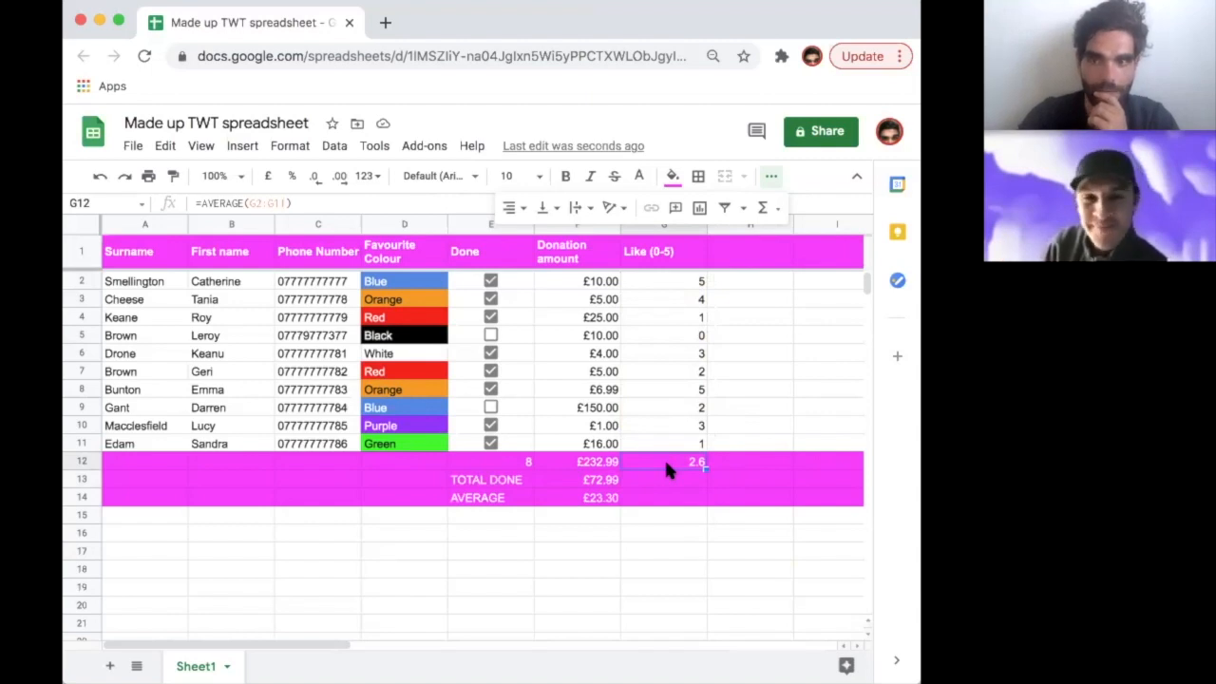
pyautogui.press('Delete')
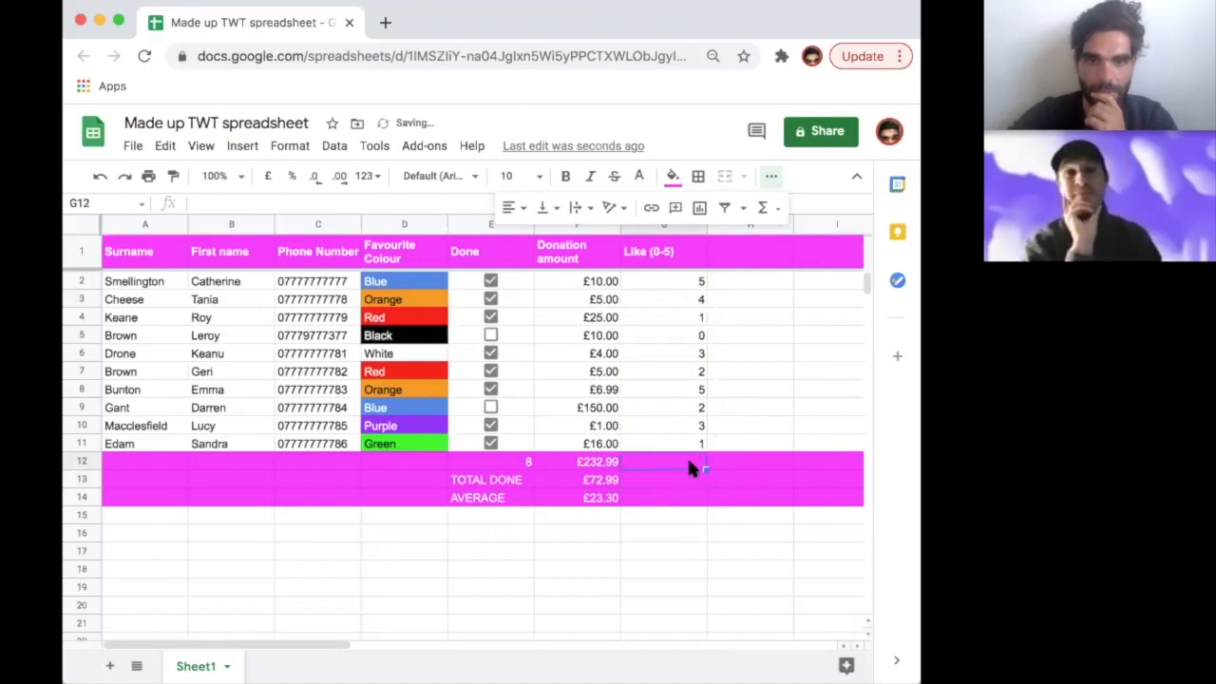
pyautogui.click(762, 209)
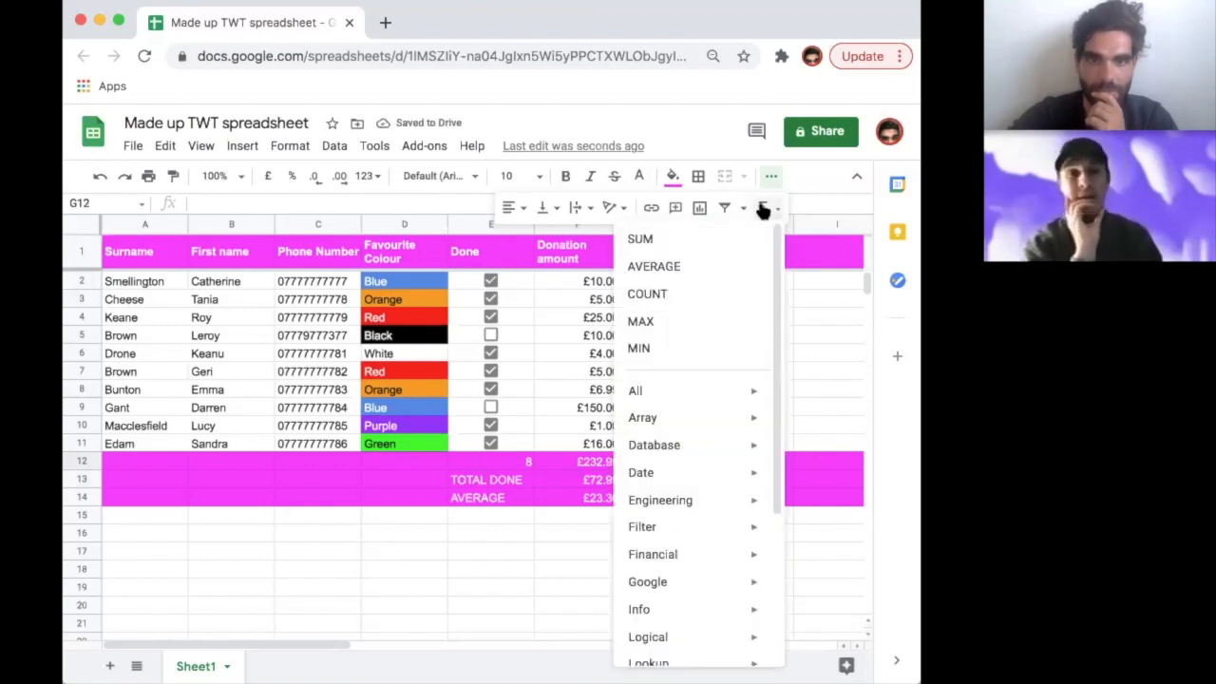
pyautogui.click(707, 271)
pyautogui.click(683, 274)
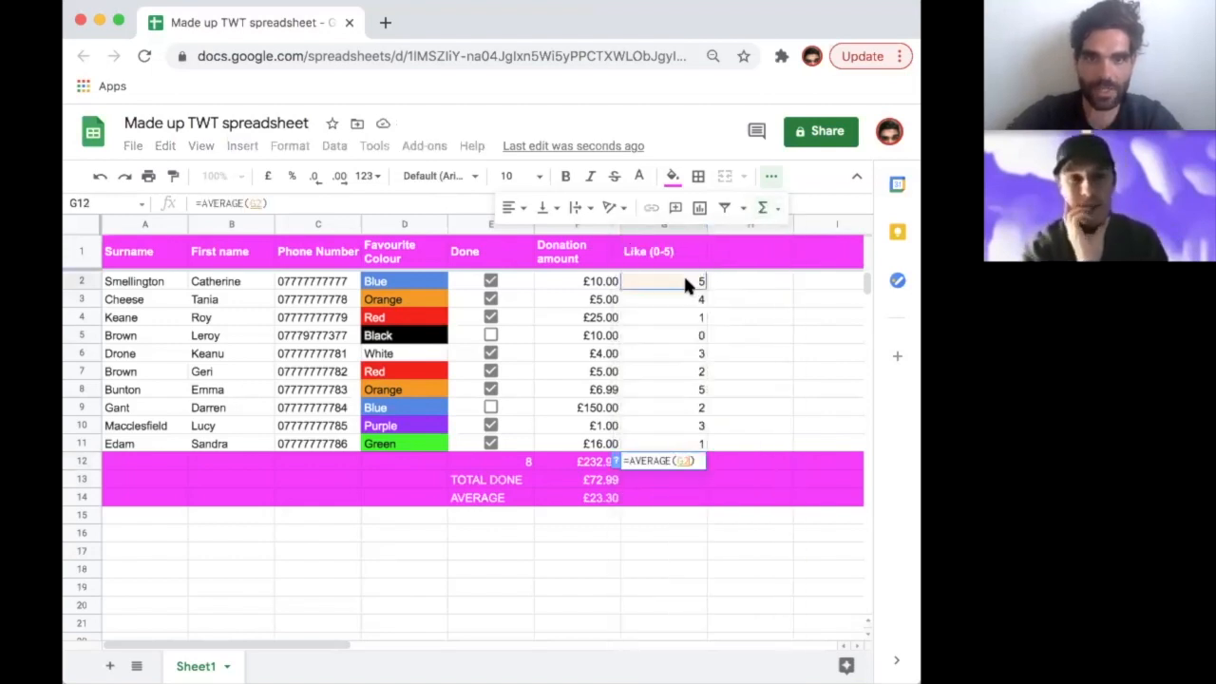
pyautogui.keyDown('shift'); pyautogui.click(690, 441); pyautogui.keyUp('shift')
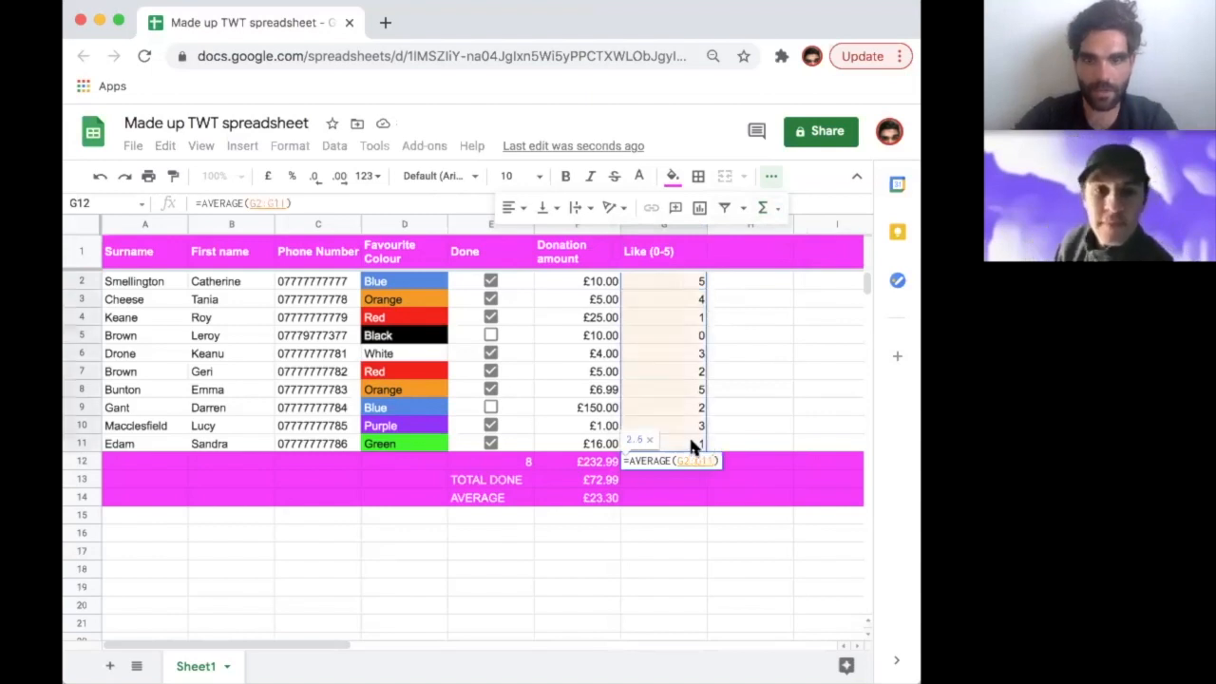
pyautogui.press('Return')
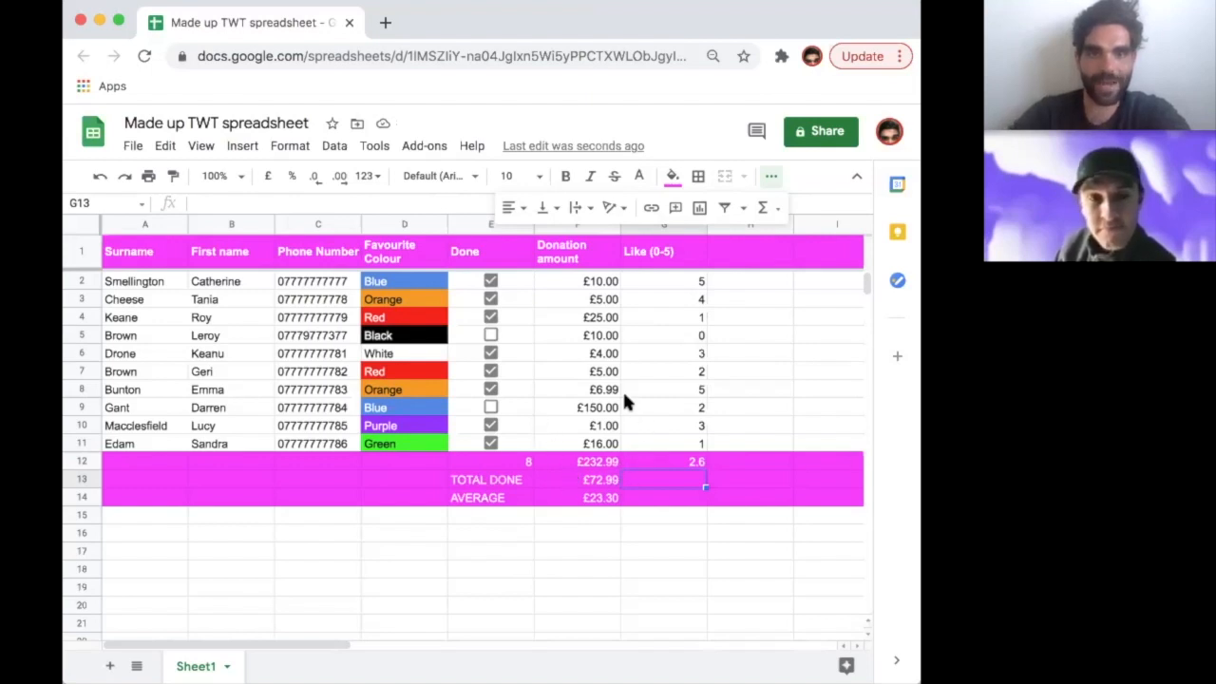
# Select the donor table A1:G11, from the Surname header to the last Like rating.
pyautogui.click(769, 176)
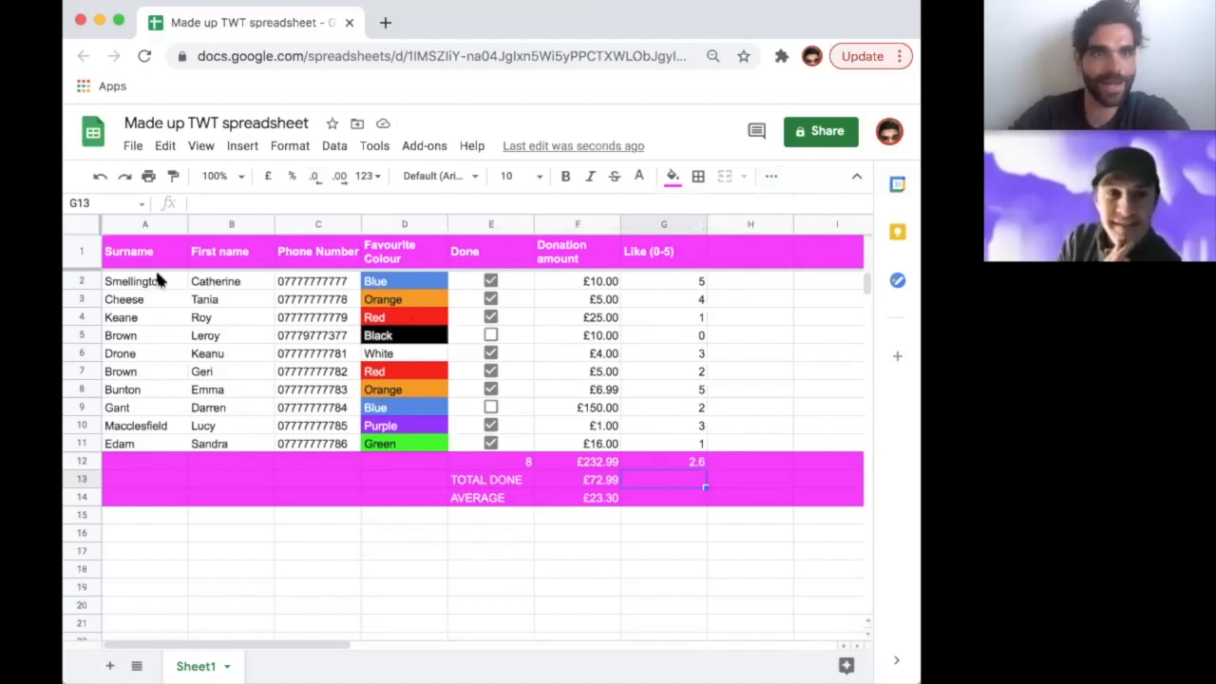
pyautogui.click(78, 251)
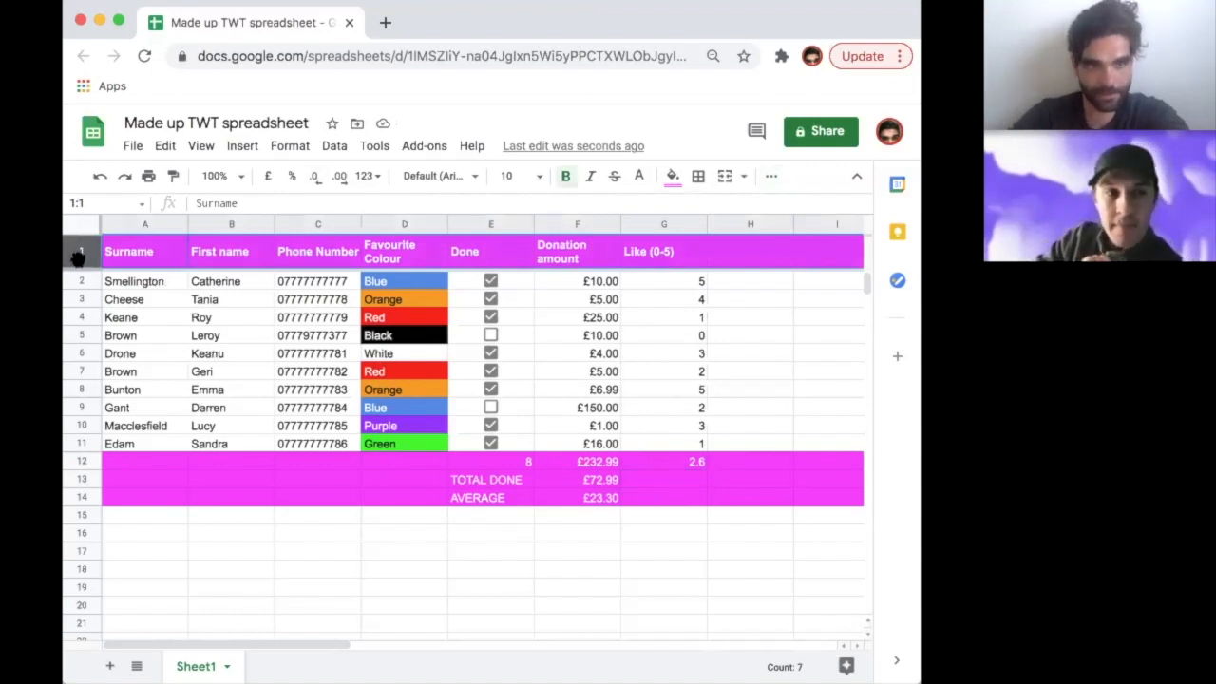
pyautogui.click(139, 258)
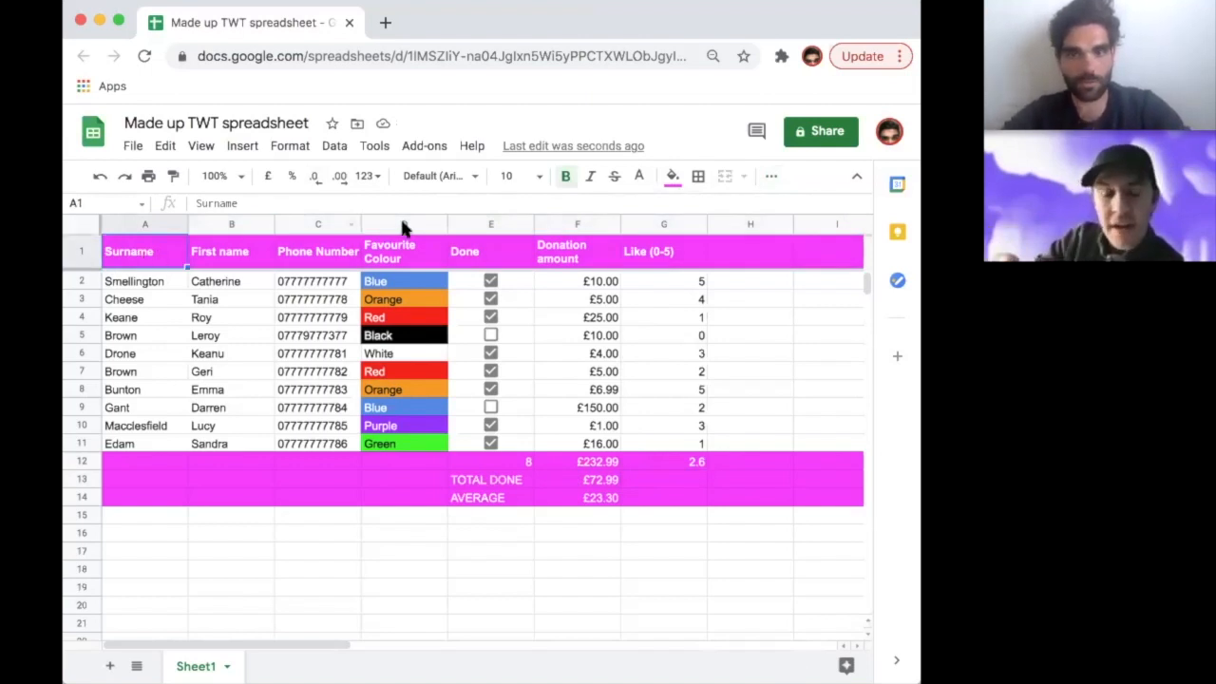
pyautogui.keyDown('shift'); pyautogui.click(663, 254); pyautogui.keyUp('shift')
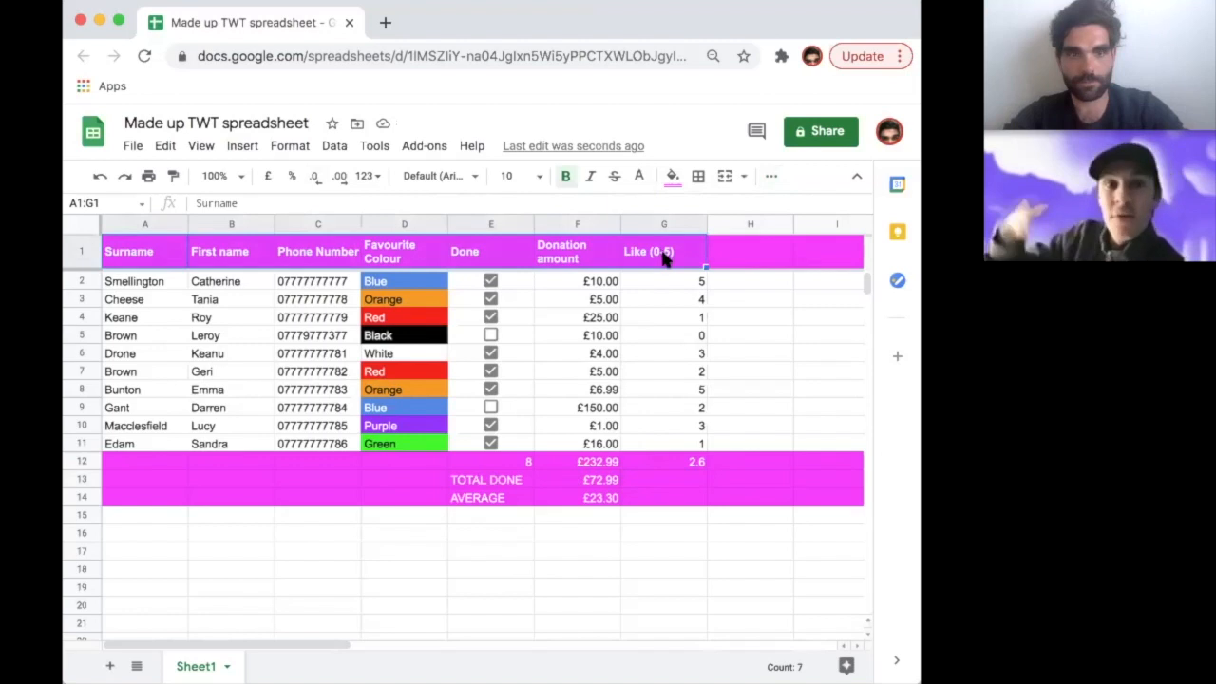
pyautogui.keyDown('shift'); pyautogui.click(692, 444); pyautogui.keyUp('shift')
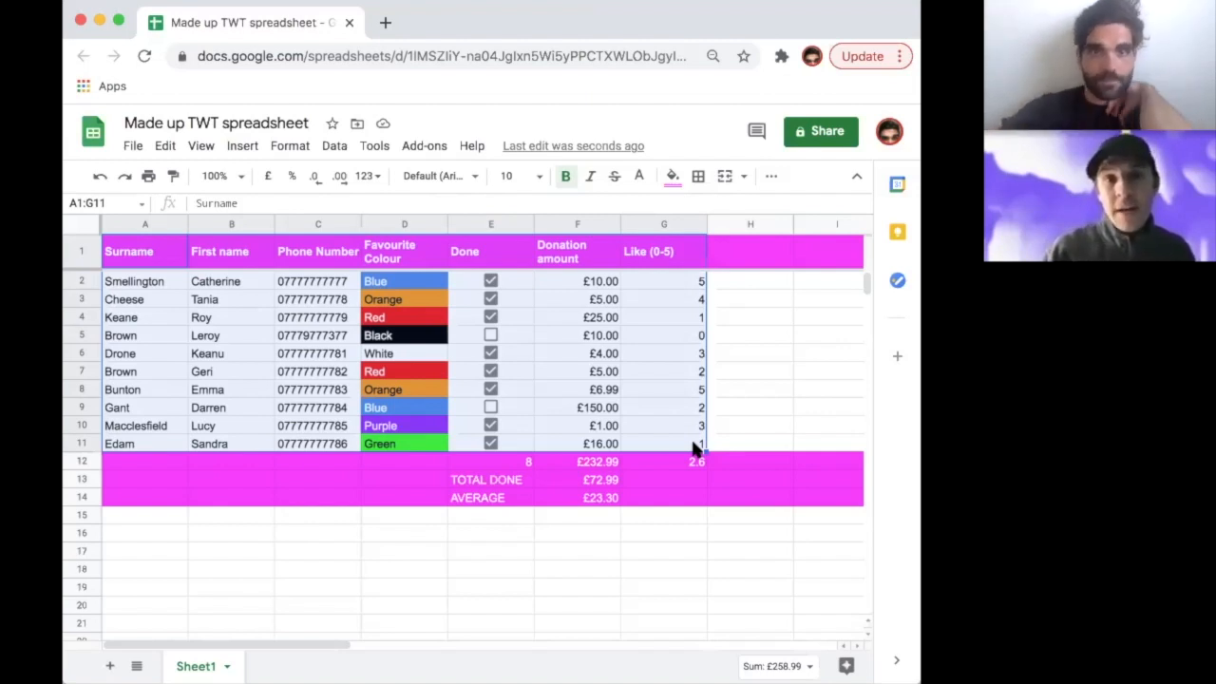
pyautogui.click(774, 180)
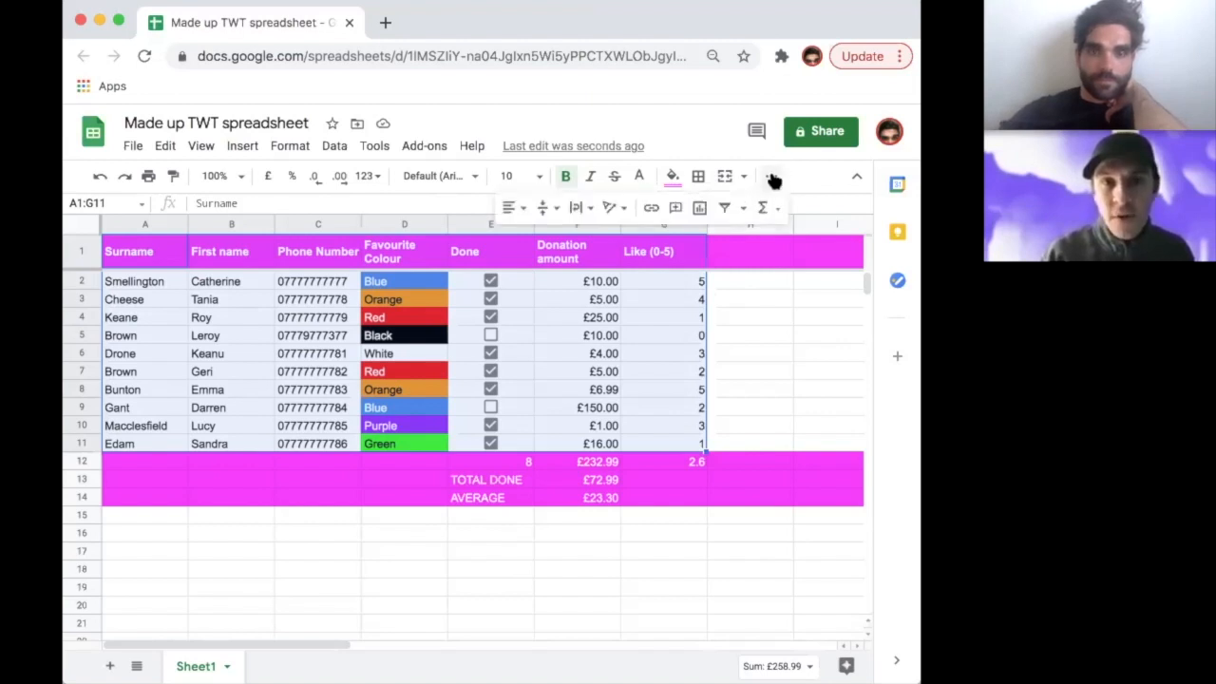
# Create a filter on the selected donor table, then deselect the range.
pyautogui.click(727, 211)
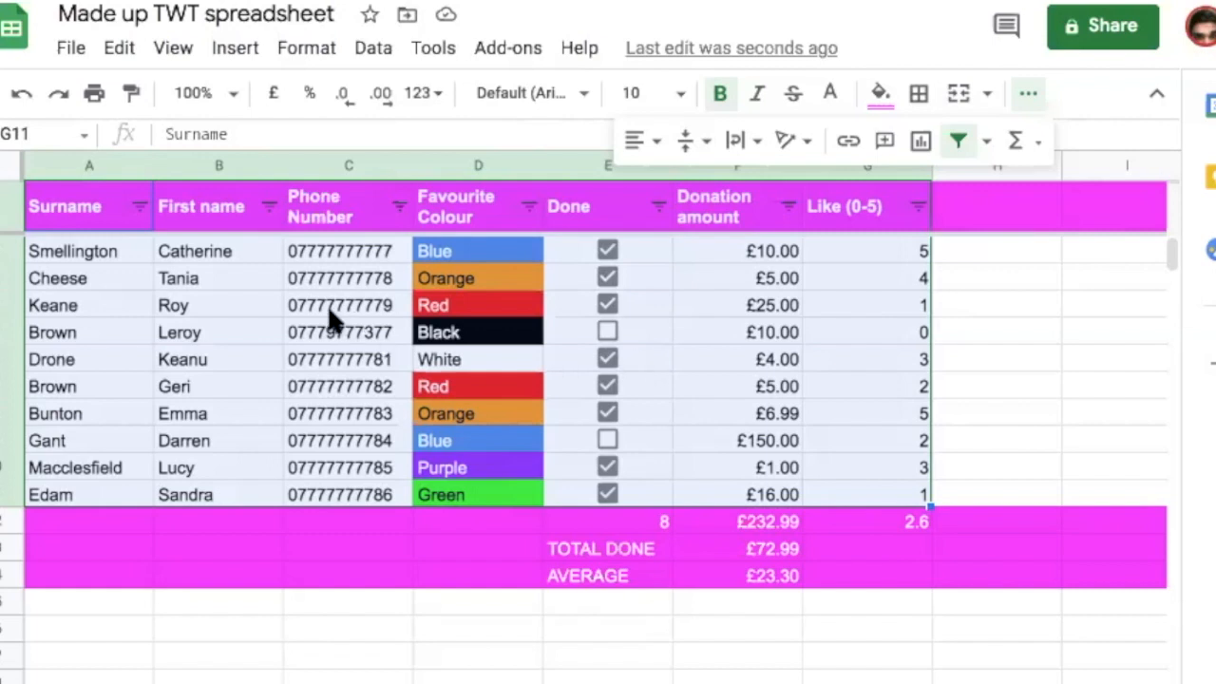
pyautogui.click(228, 305)
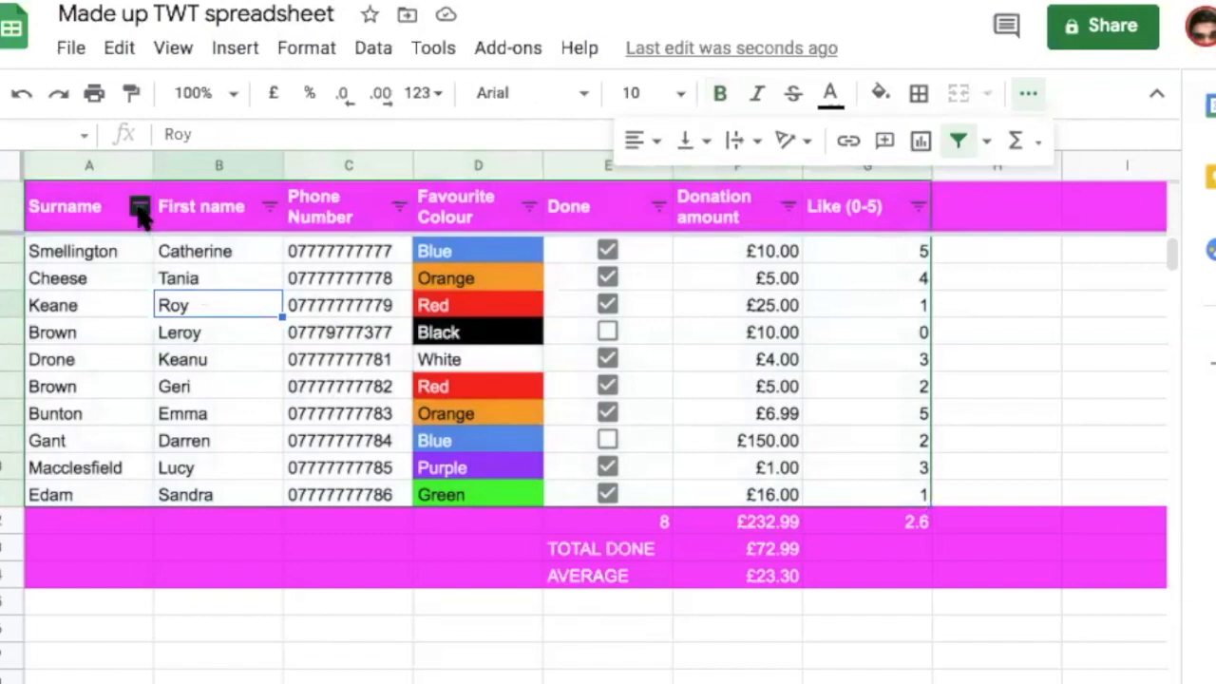
# Sort the rows A→Z by Surname, then by Donation amount smallest first.
pyautogui.click(139, 207)
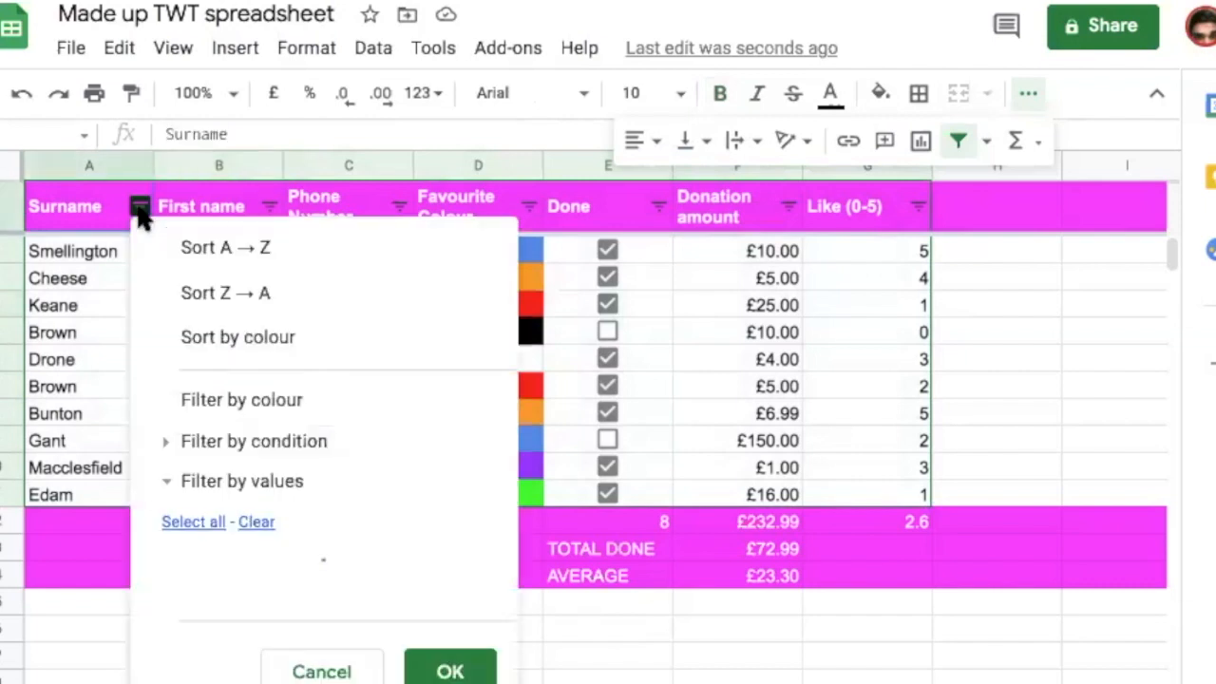
pyautogui.click(197, 249)
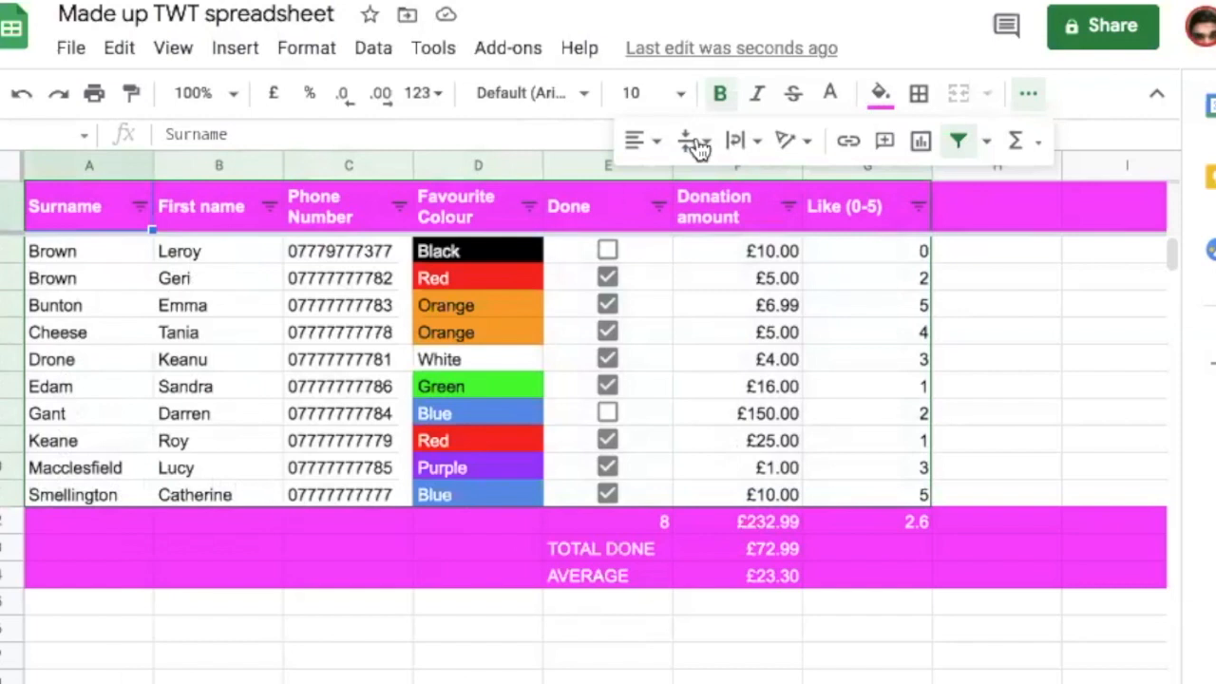
pyautogui.click(787, 206)
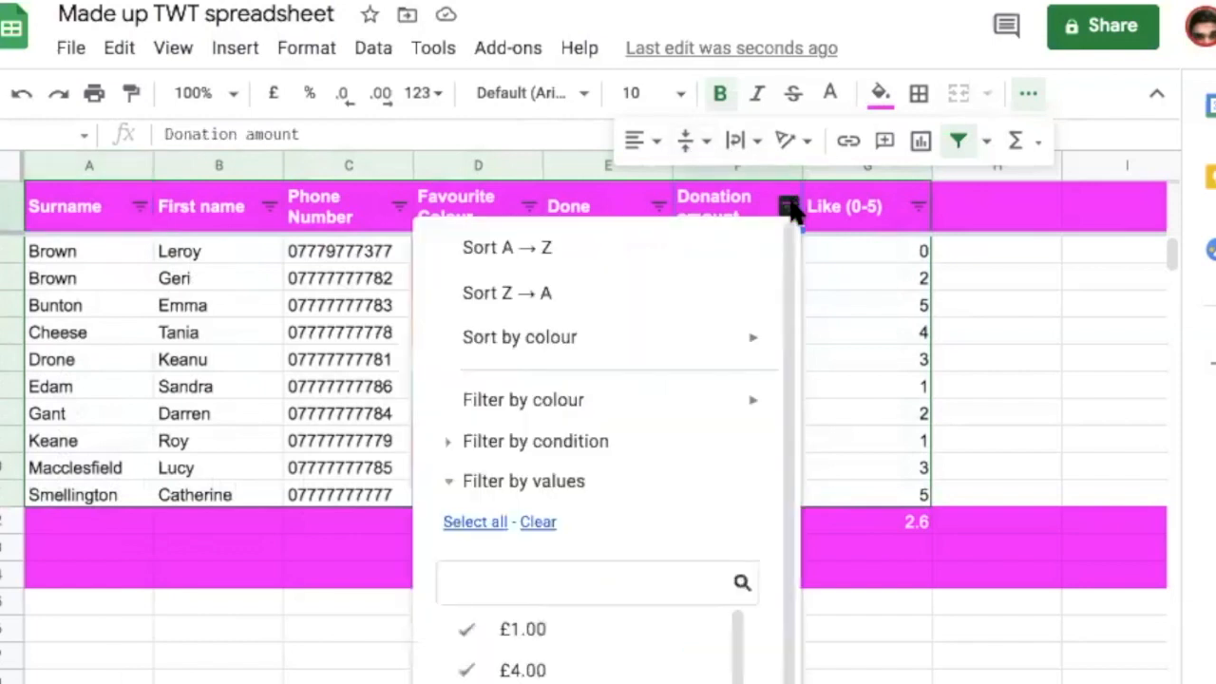
pyautogui.click(719, 254)
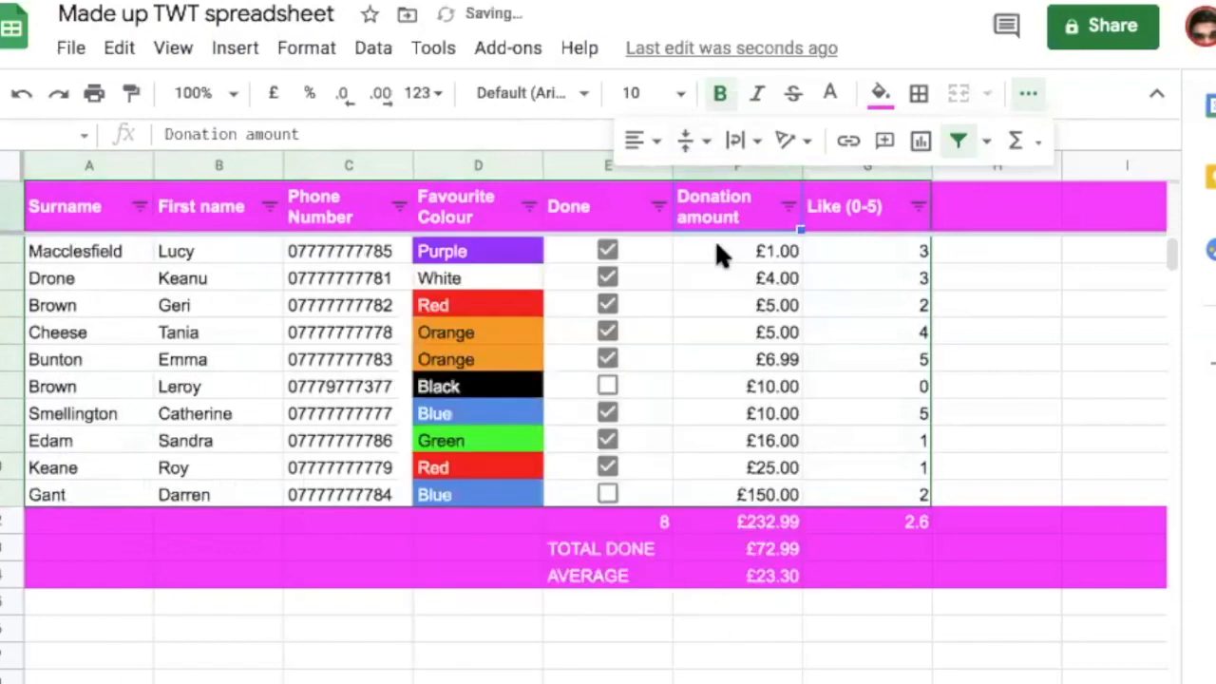
# Sort the rows by Favourite Colour A→Z, then Z→A.
pyautogui.click(529, 206)
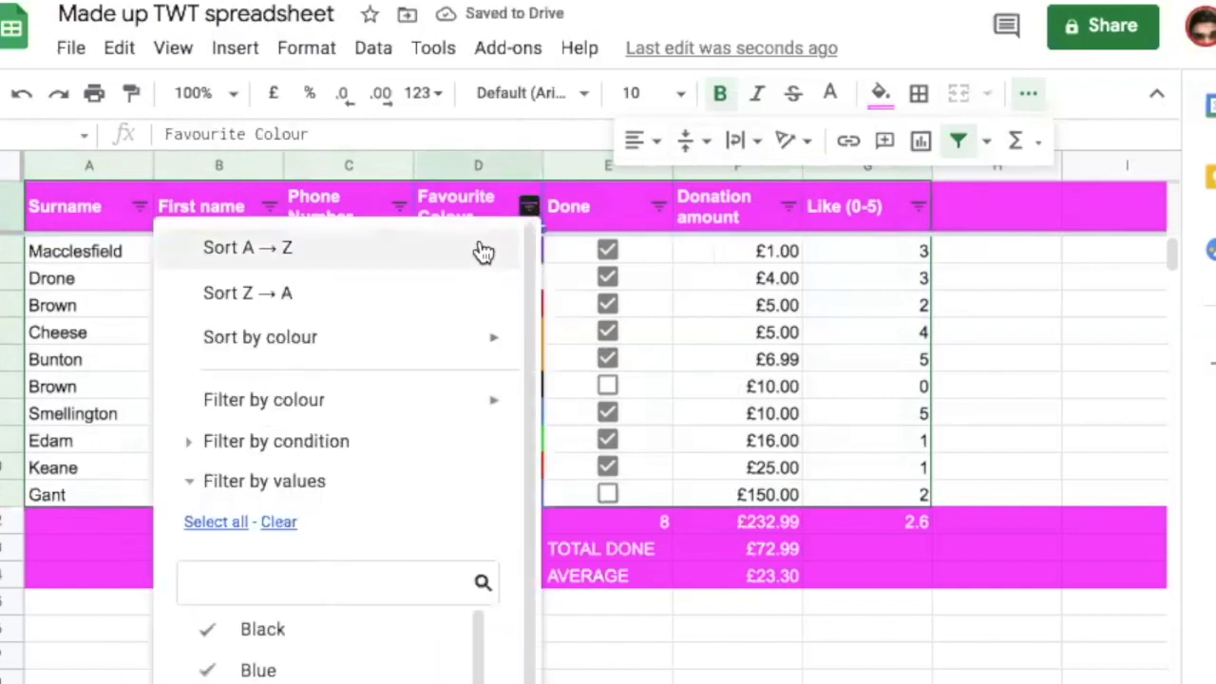
pyautogui.click(480, 249)
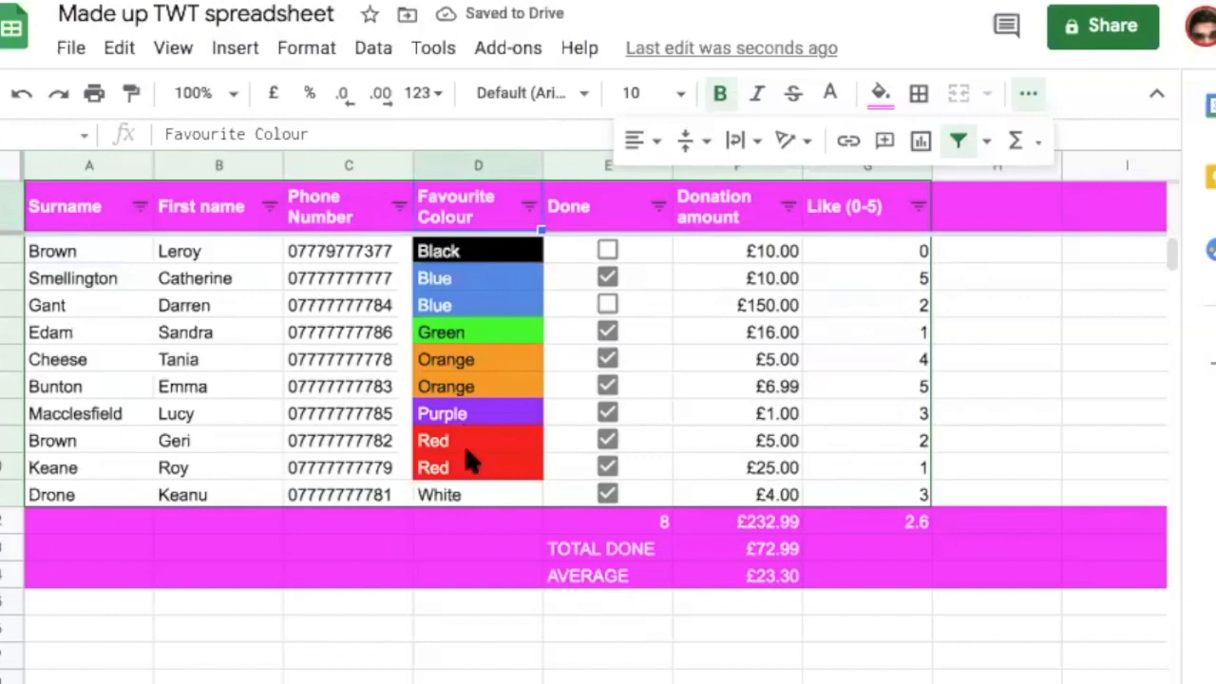
pyautogui.click(529, 207)
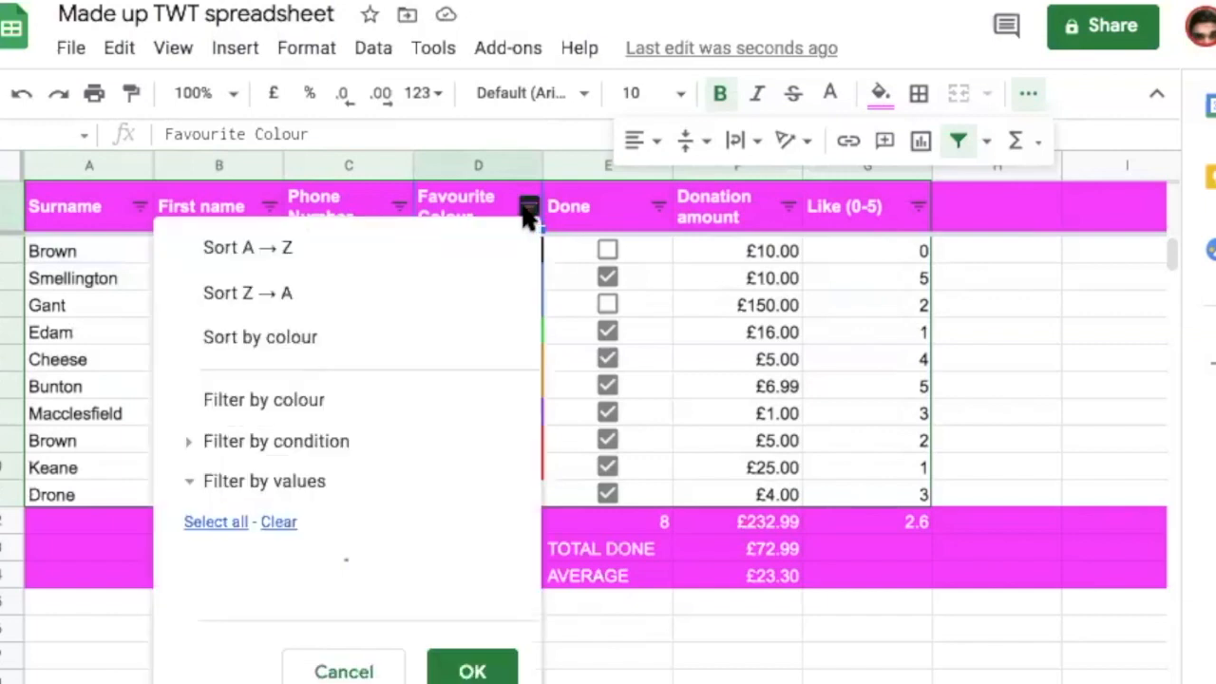
pyautogui.click(463, 290)
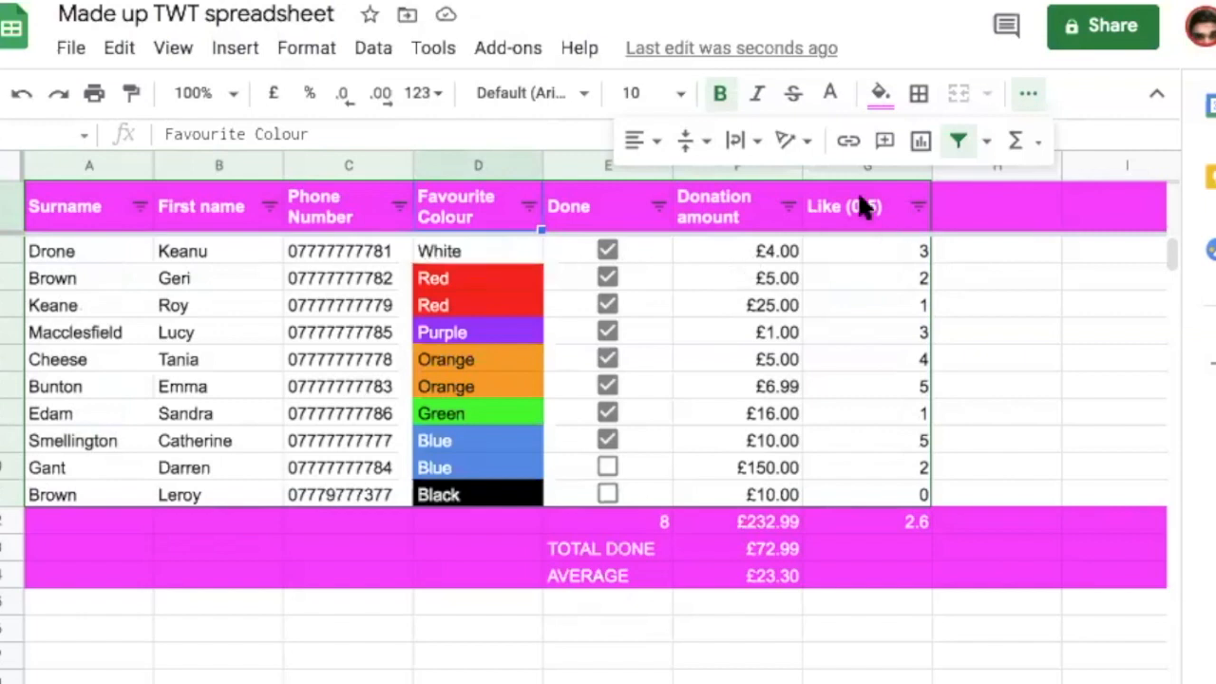
# Sort the rows by Like (0-5) lowest first, then highest first.
pyautogui.click(915, 209)
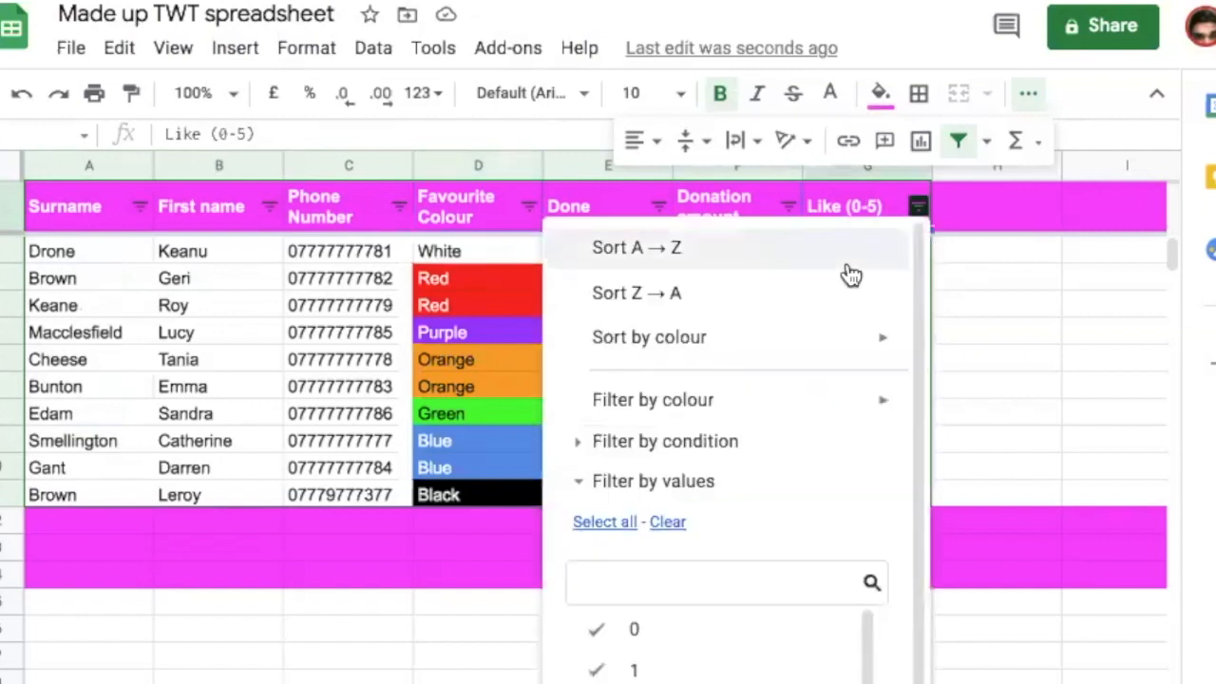
pyautogui.click(840, 247)
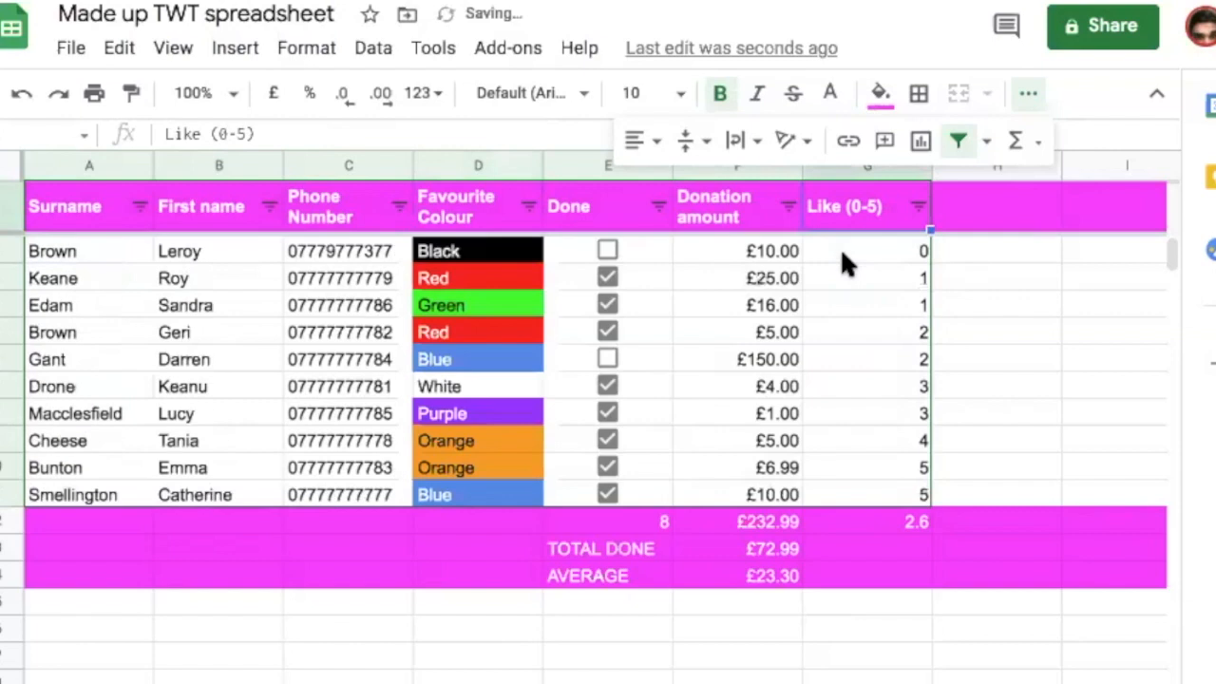
pyautogui.click(917, 211)
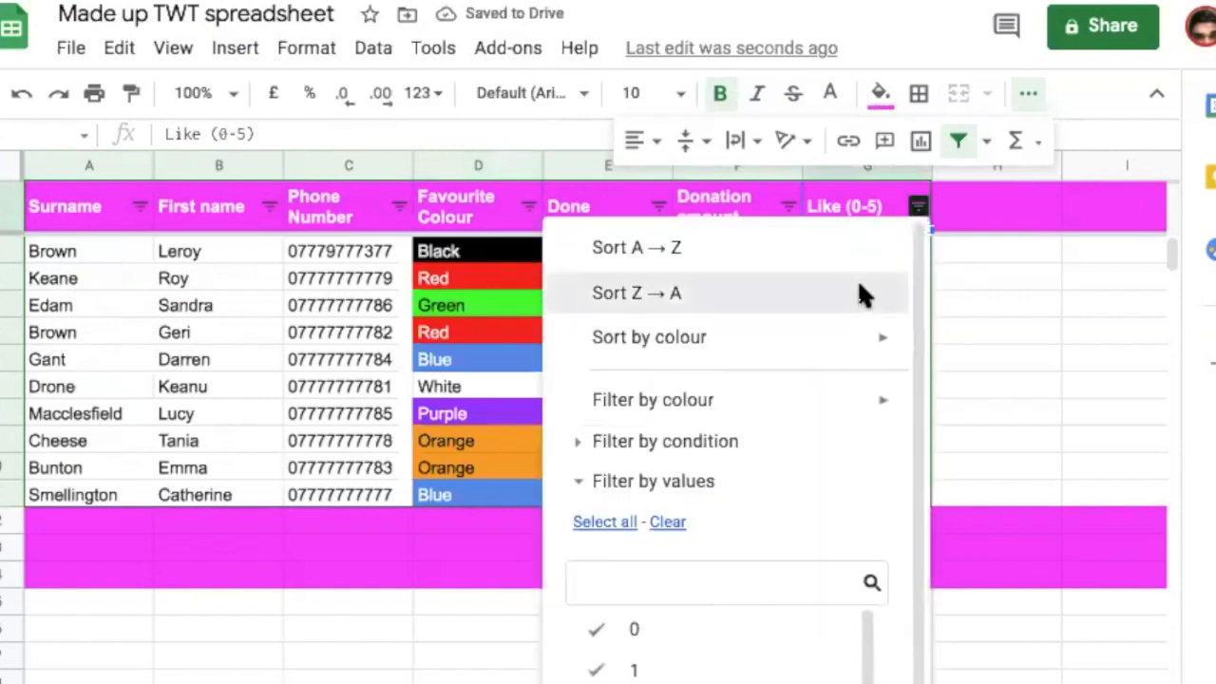
pyautogui.click(859, 293)
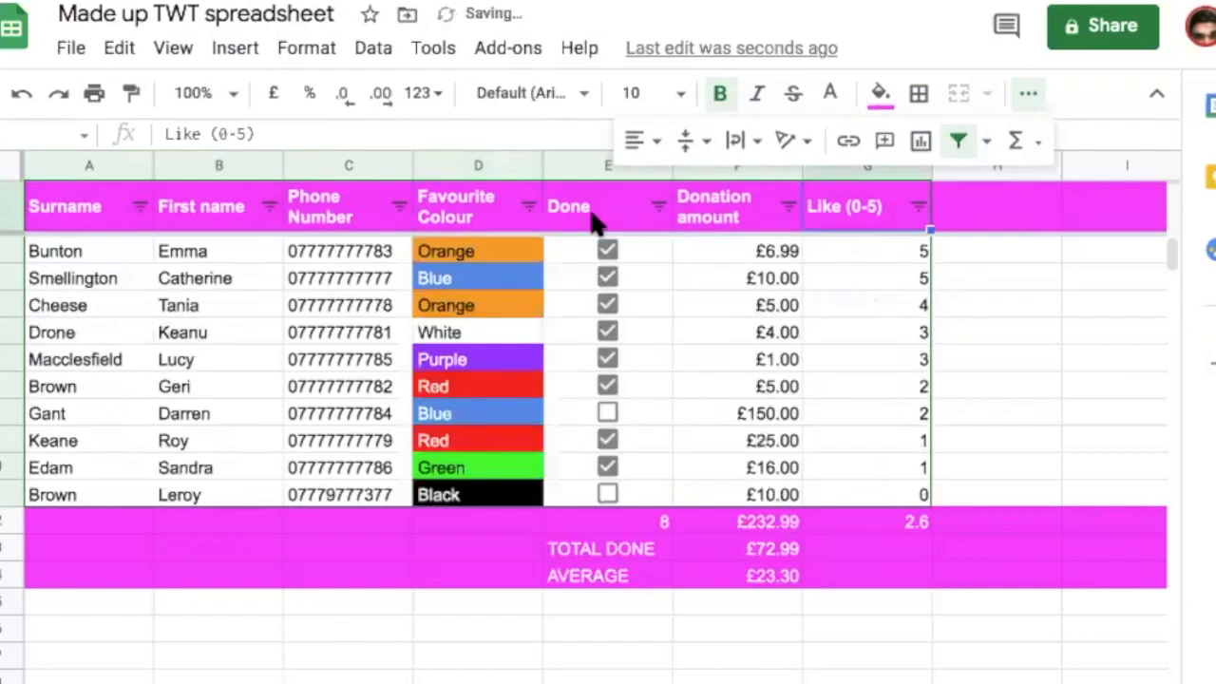
# Sort by Favourite Colour fill colour so cornflower blue rows come first.
pyautogui.click(529, 209)
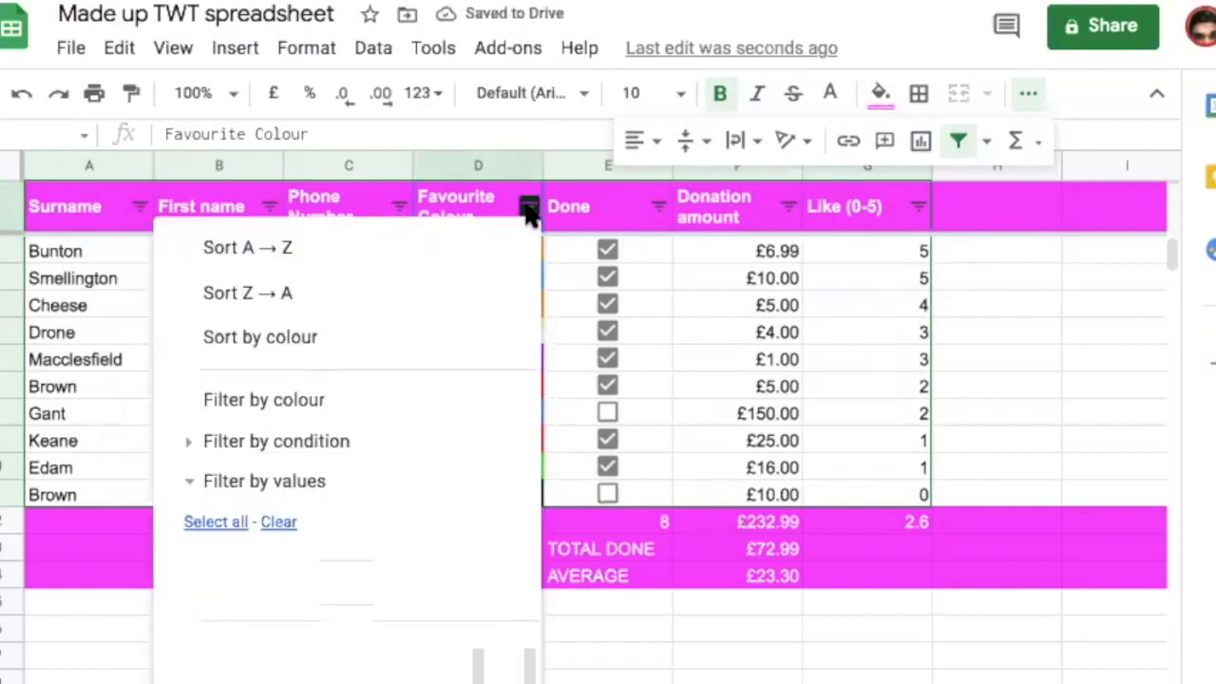
pyautogui.moveTo(488, 342)
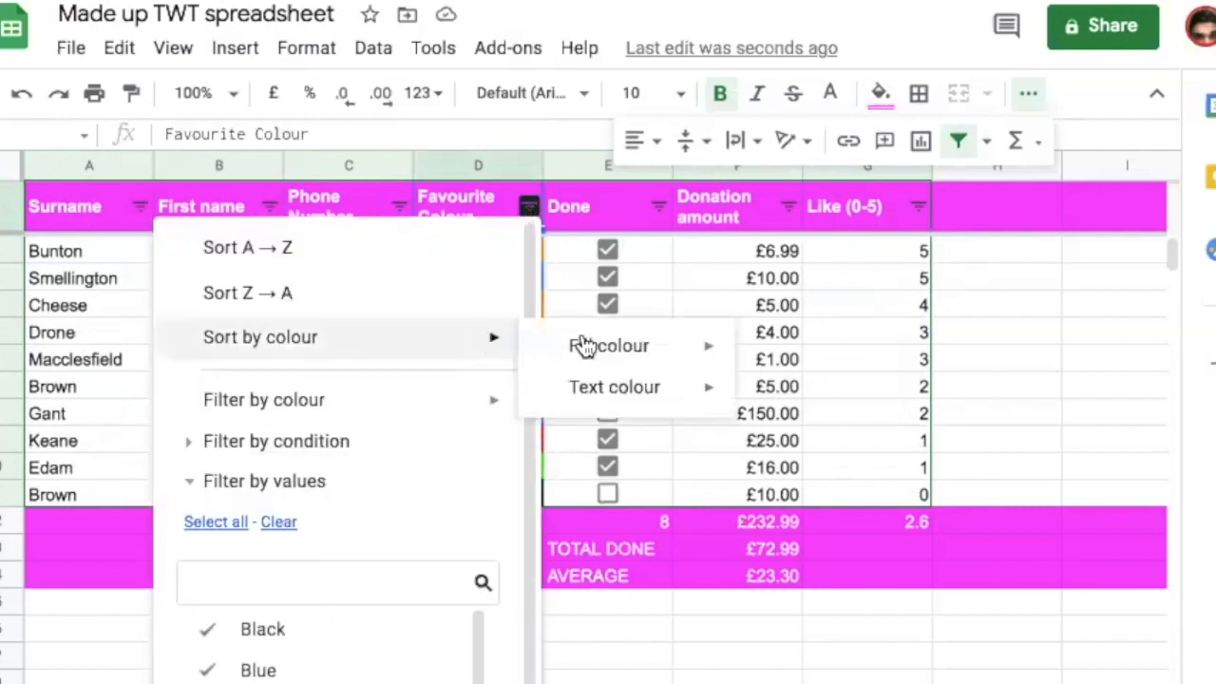
pyautogui.moveTo(595, 348)
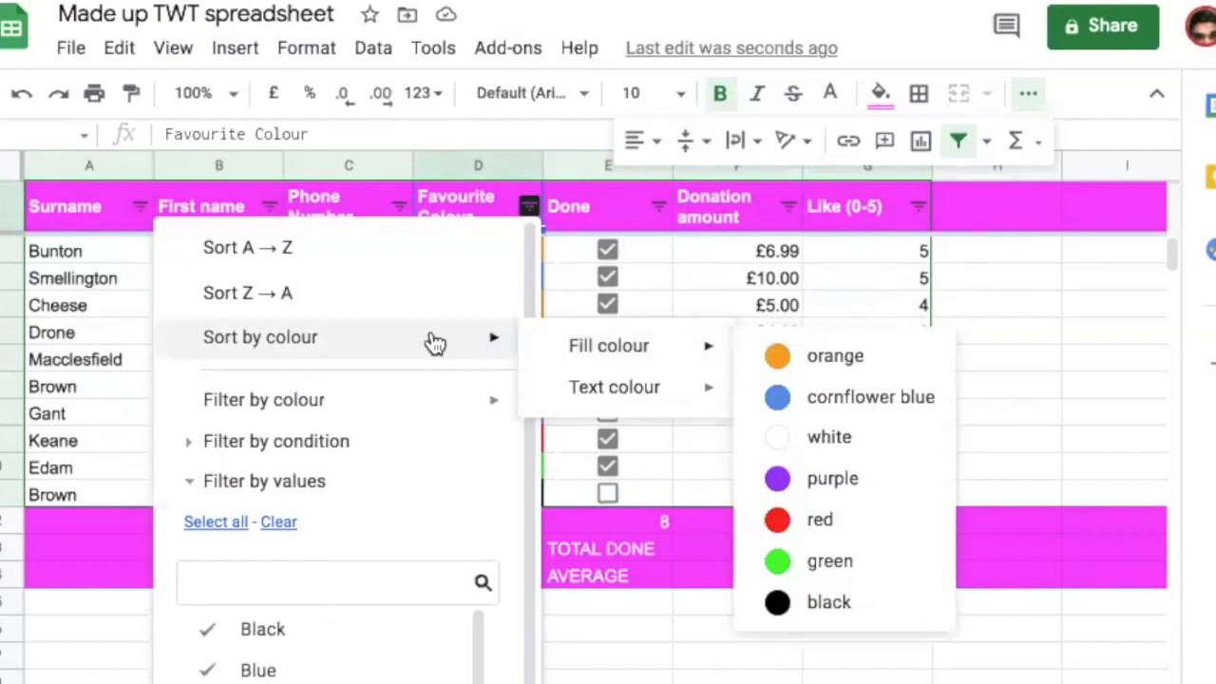
pyautogui.moveTo(409, 412)
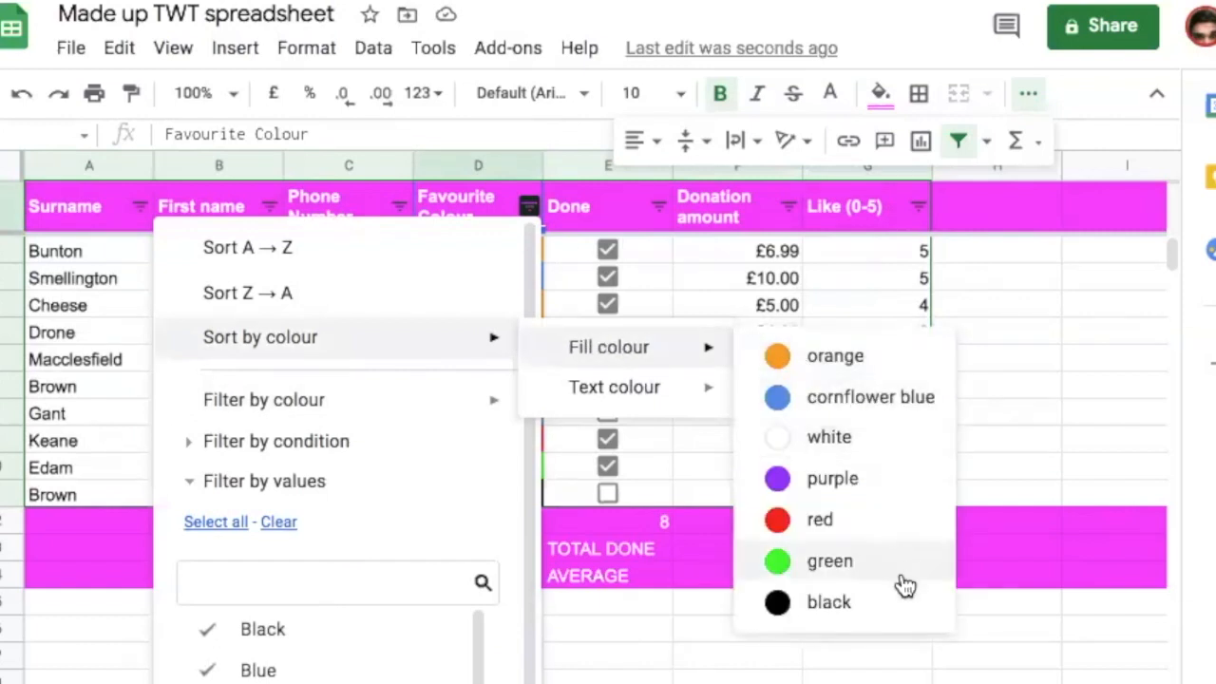
pyautogui.click(915, 394)
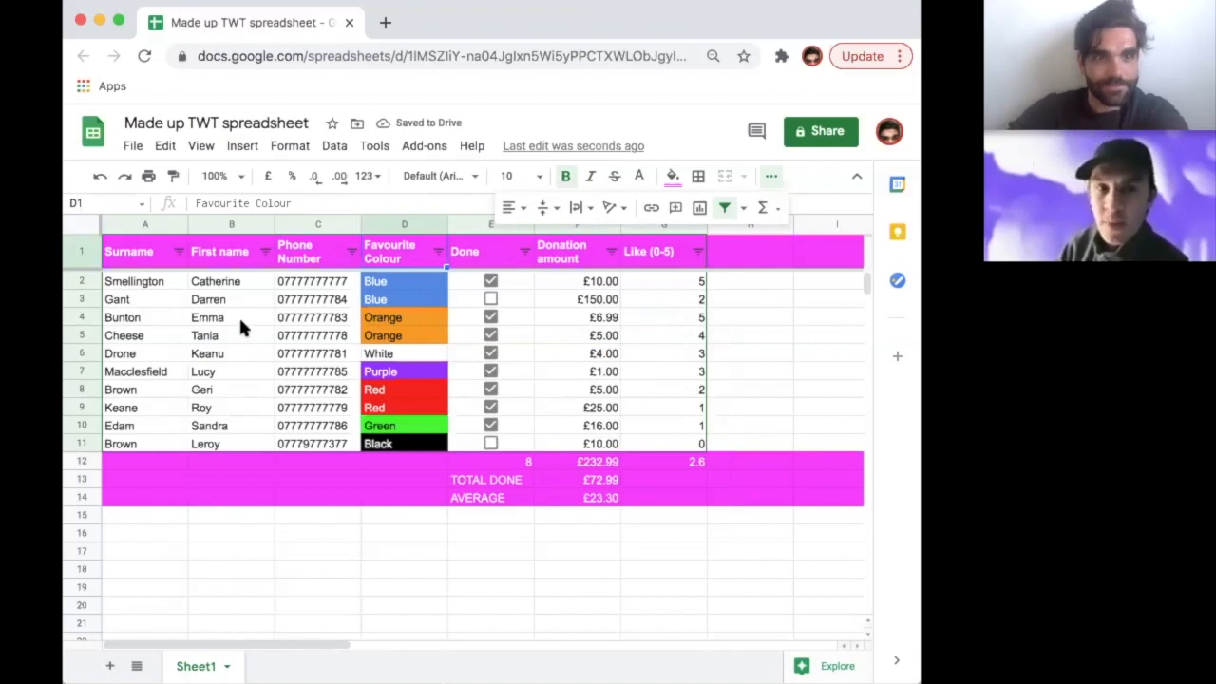
# Sort the donor rows A→Z by Surname and move the selection to H5.
pyautogui.click(177, 253)
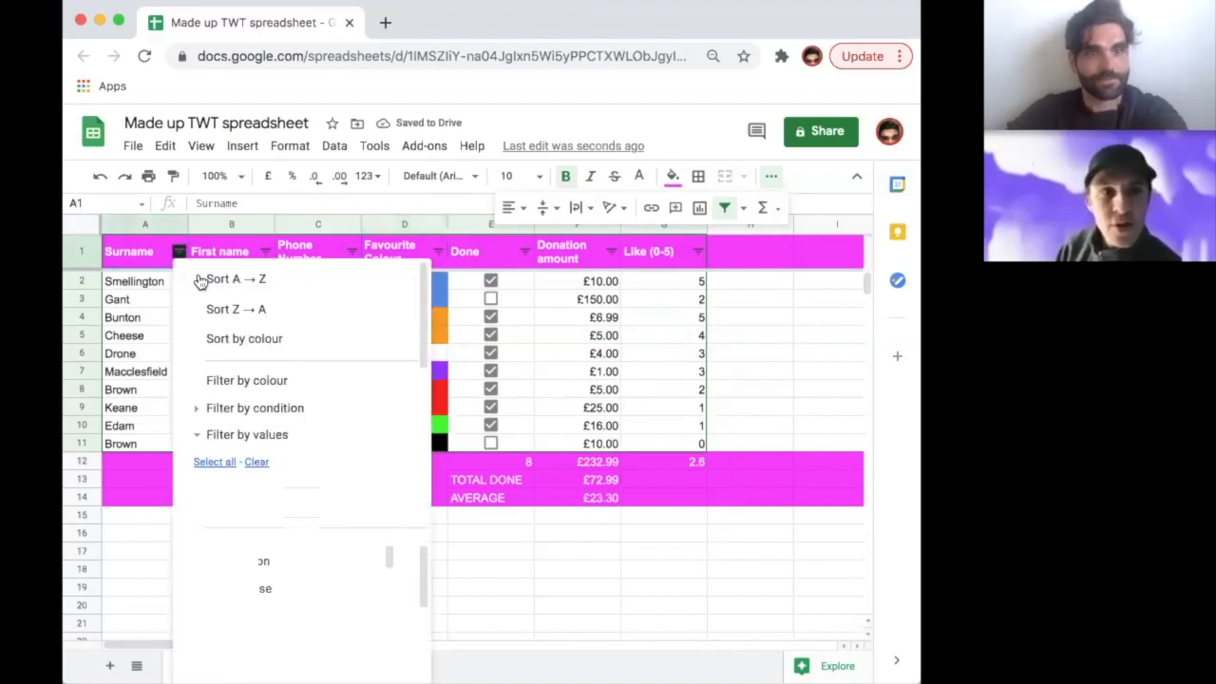
pyautogui.click(199, 279)
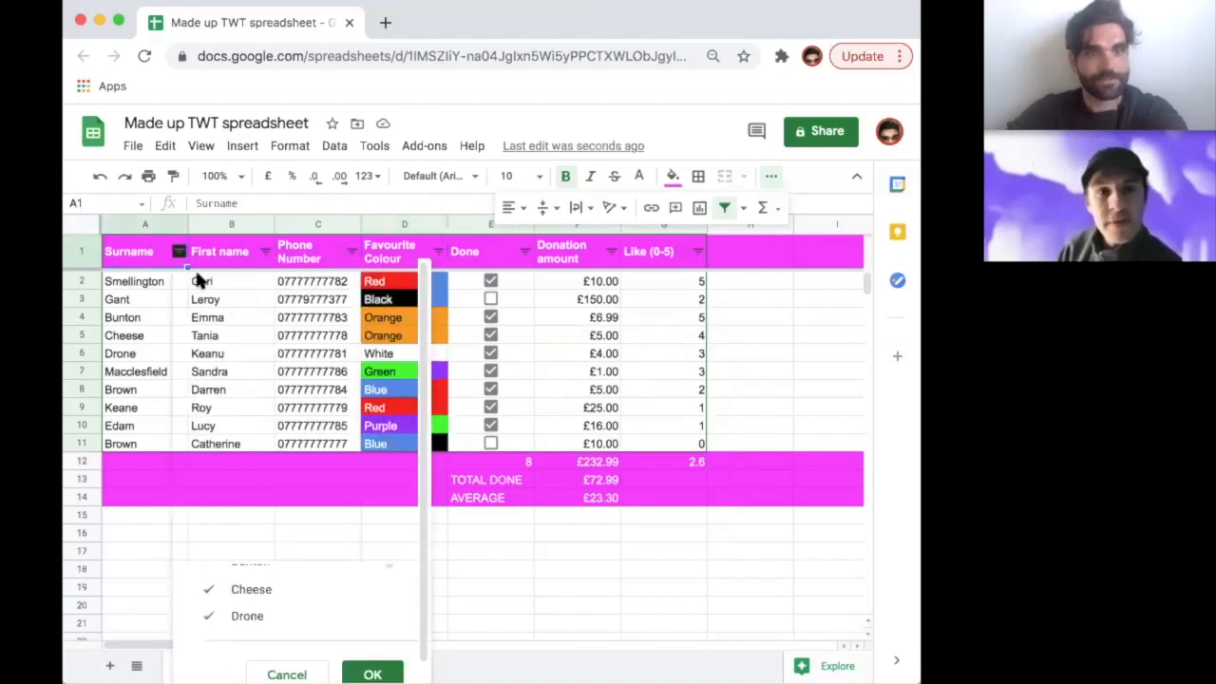
pyautogui.click(751, 338)
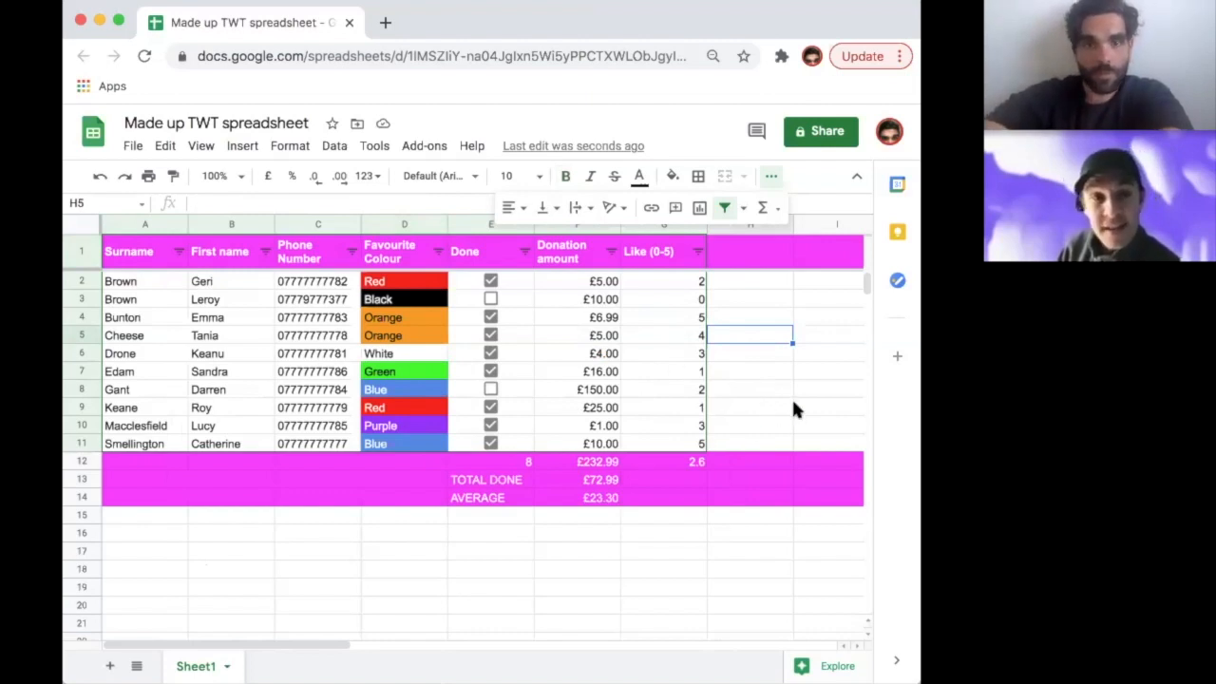
pyautogui.click(773, 178)
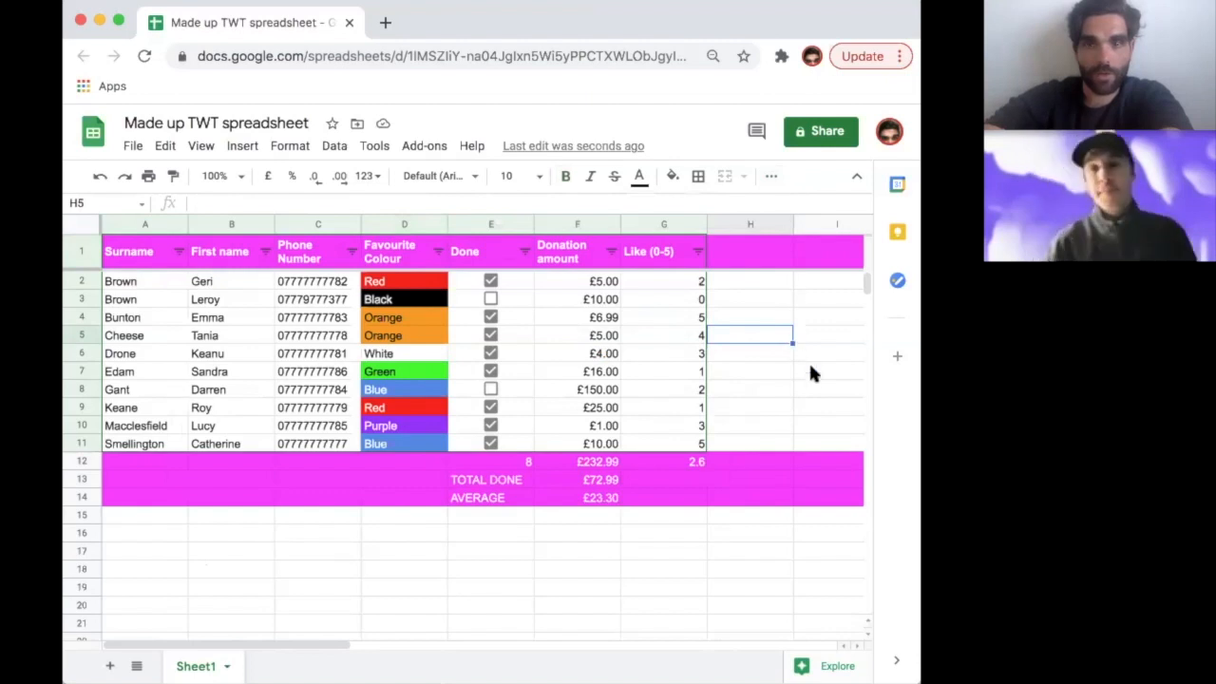